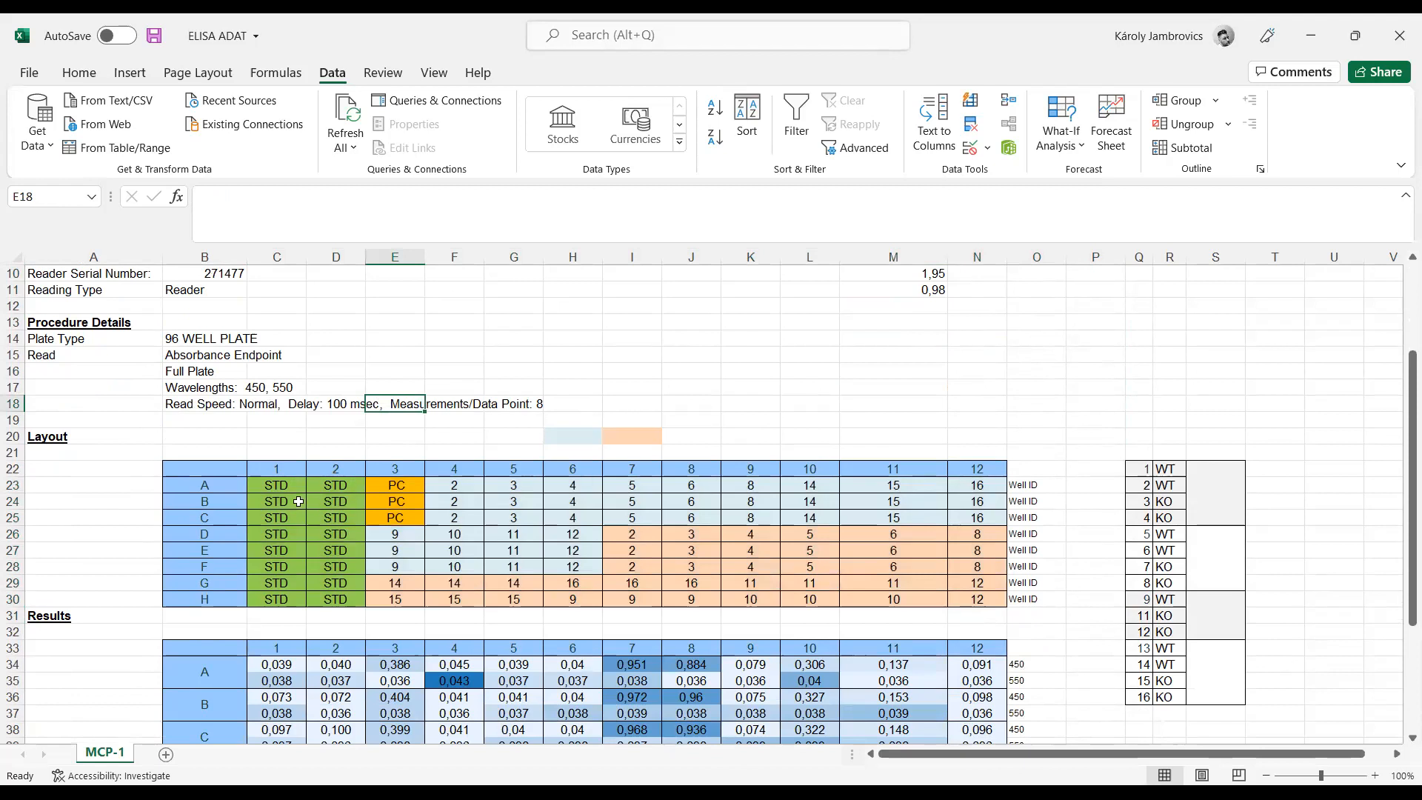
# Step: Examine the plate layout's standard and sample wells and the paired 450 and 550 absorbance result rows
pyautogui.moveTo(281, 489); pyautogui.dragTo(339, 599)
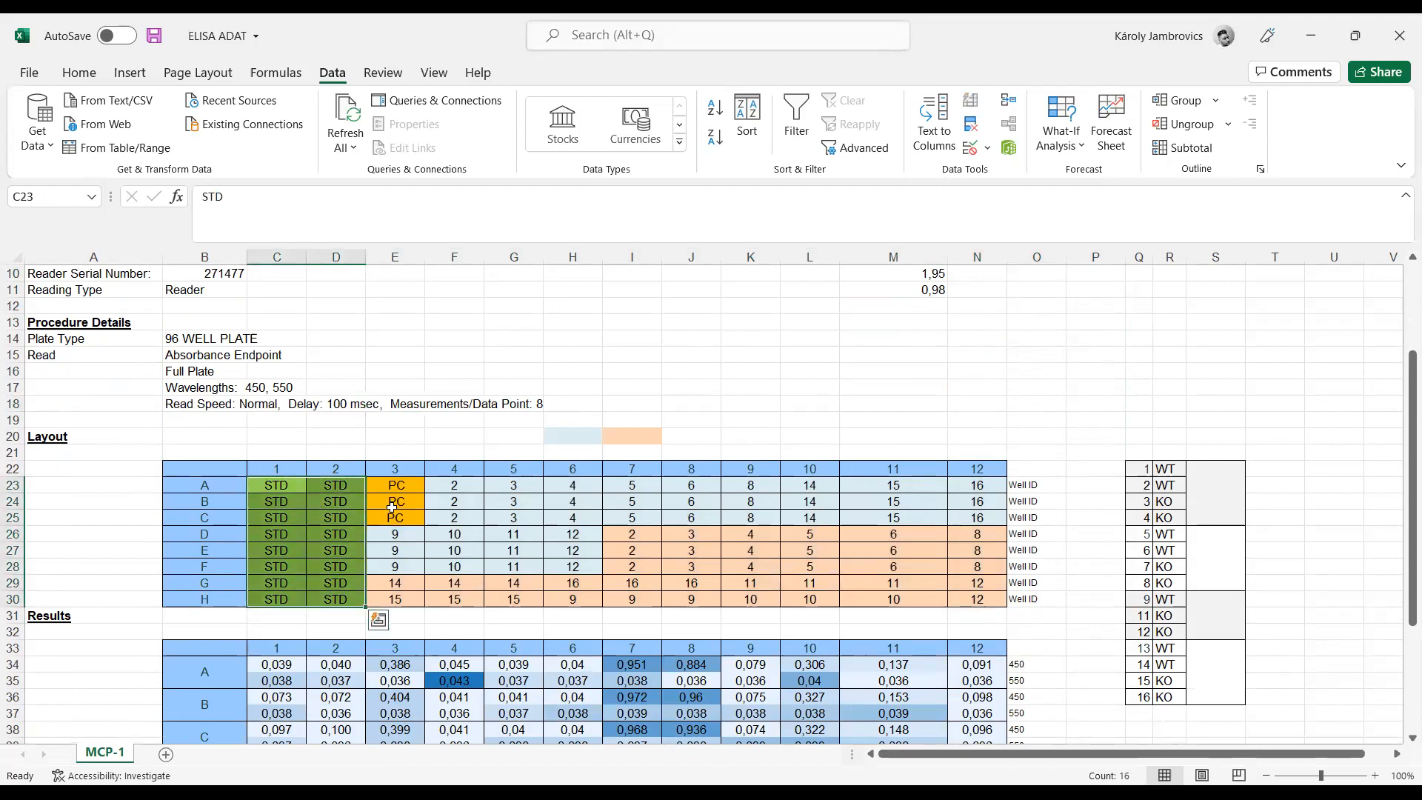
pyautogui.moveTo(396, 485); pyautogui.dragTo(978, 599)
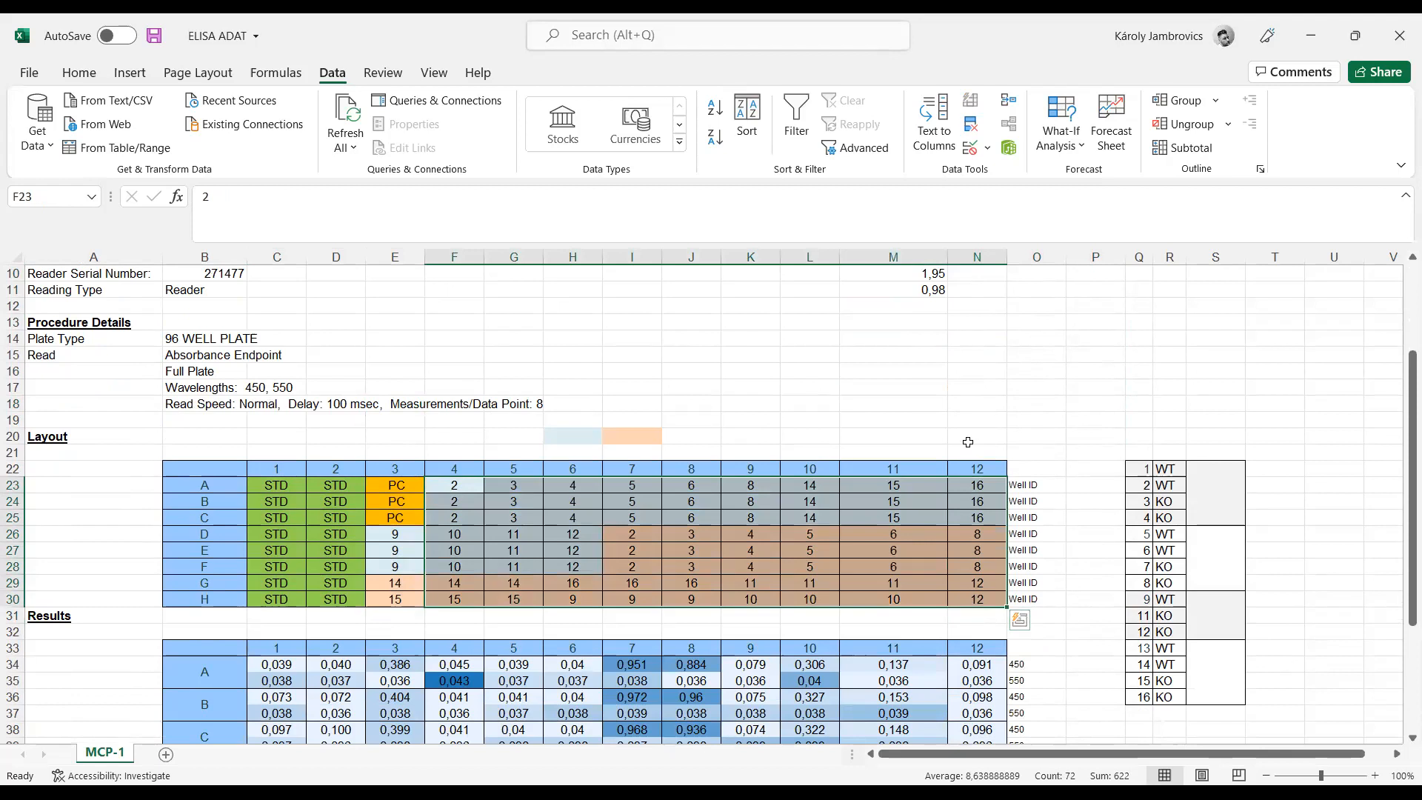
pyautogui.scroll(-2, 968, 442)
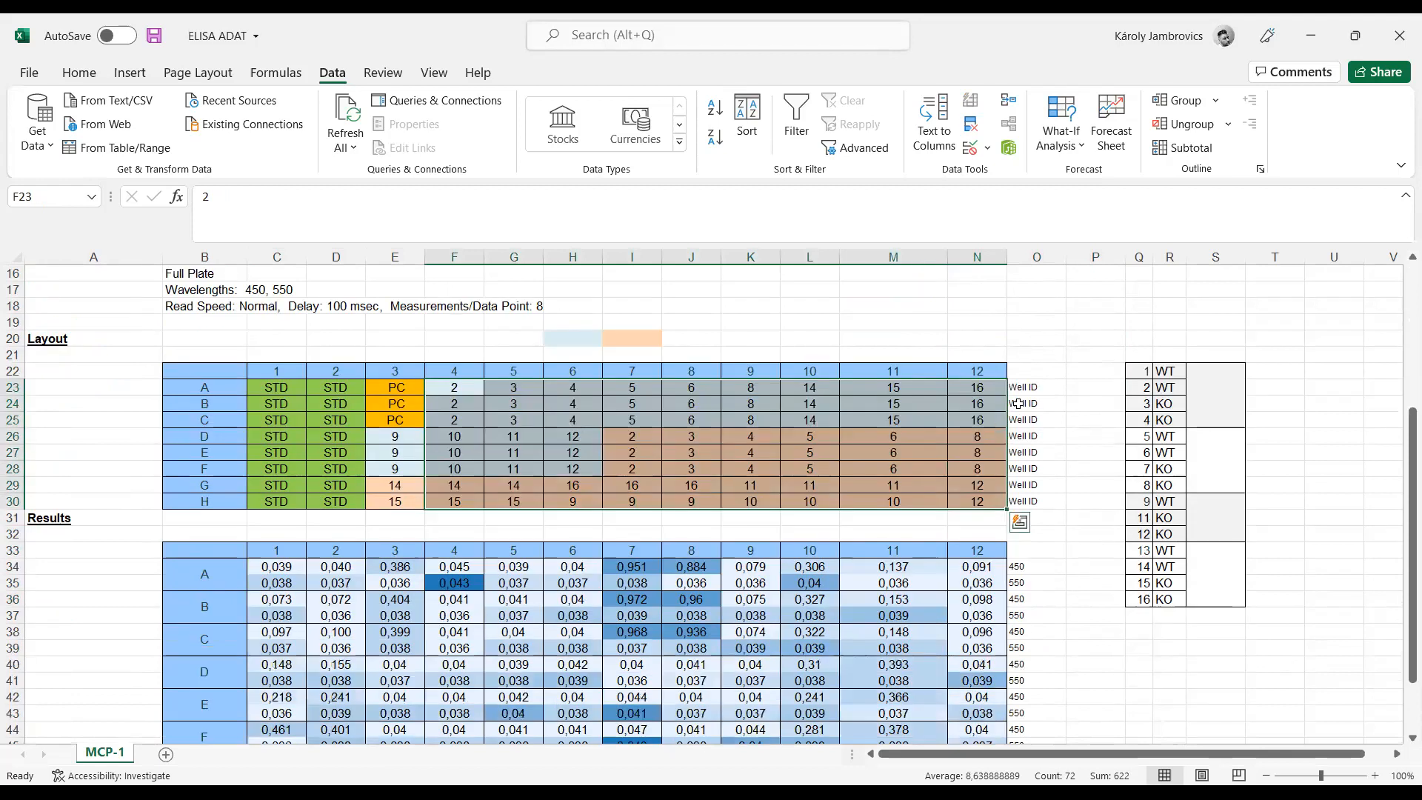
pyautogui.scroll(-3, 922, 421)
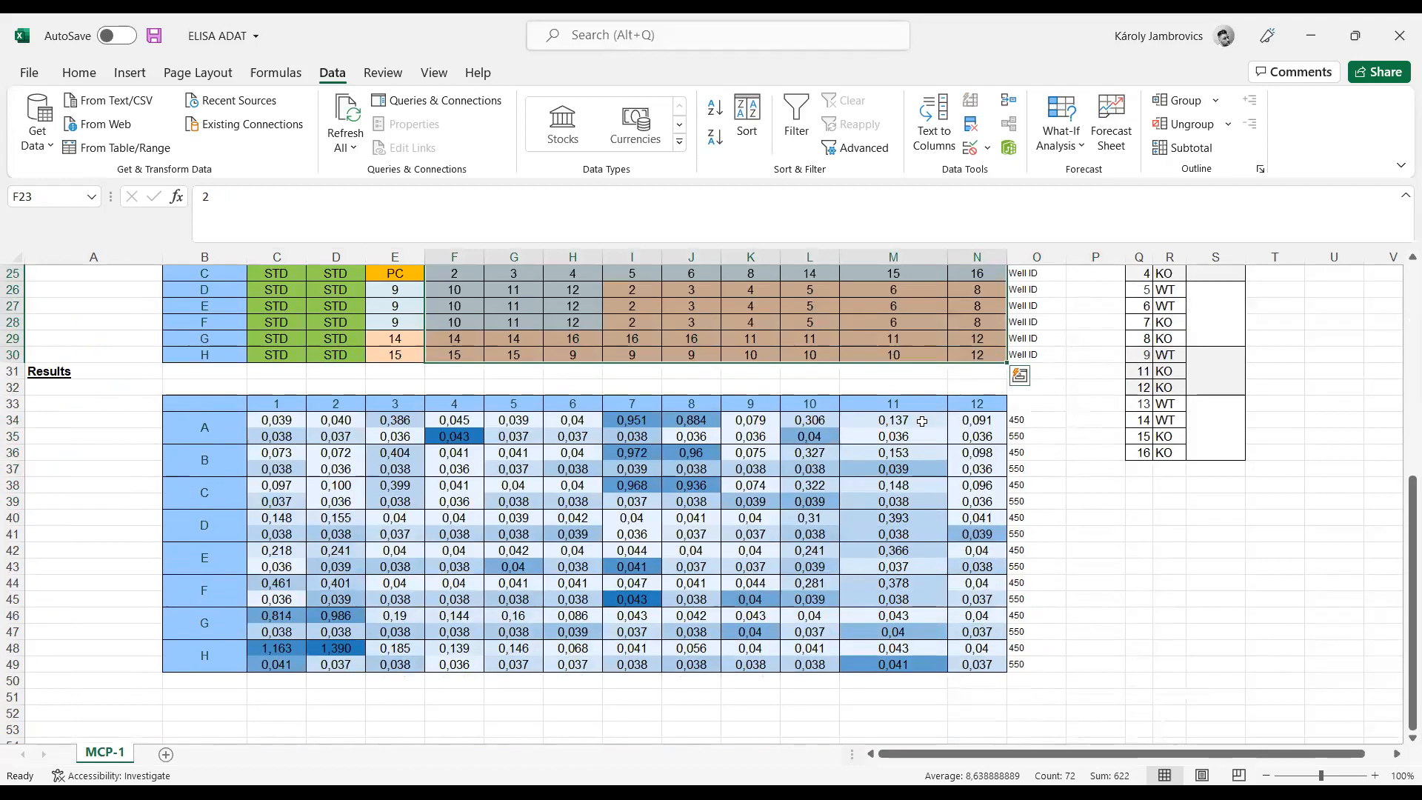
pyautogui.click(1031, 424)
pyautogui.click(1053, 438)
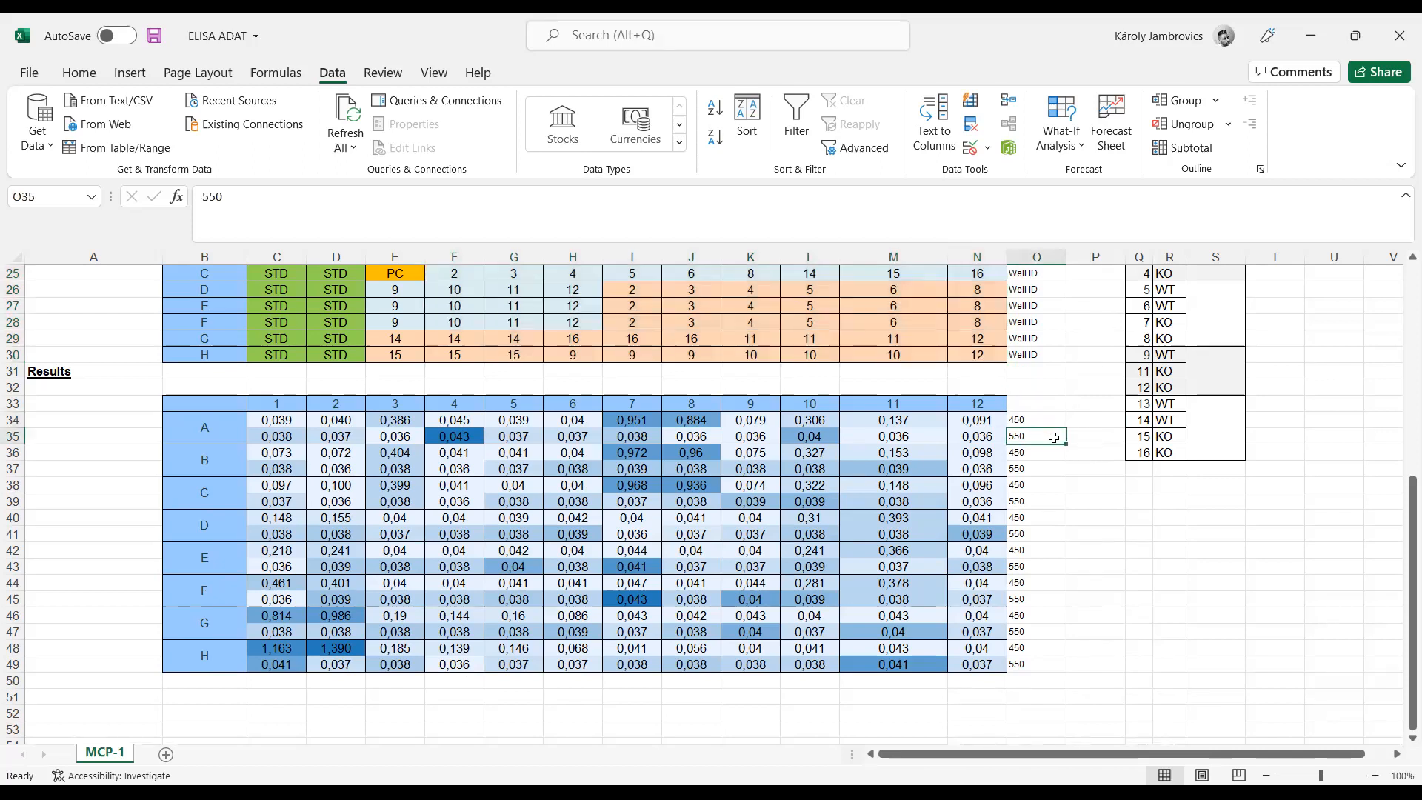
pyautogui.moveTo(978, 438); pyautogui.dragTo(281, 438)
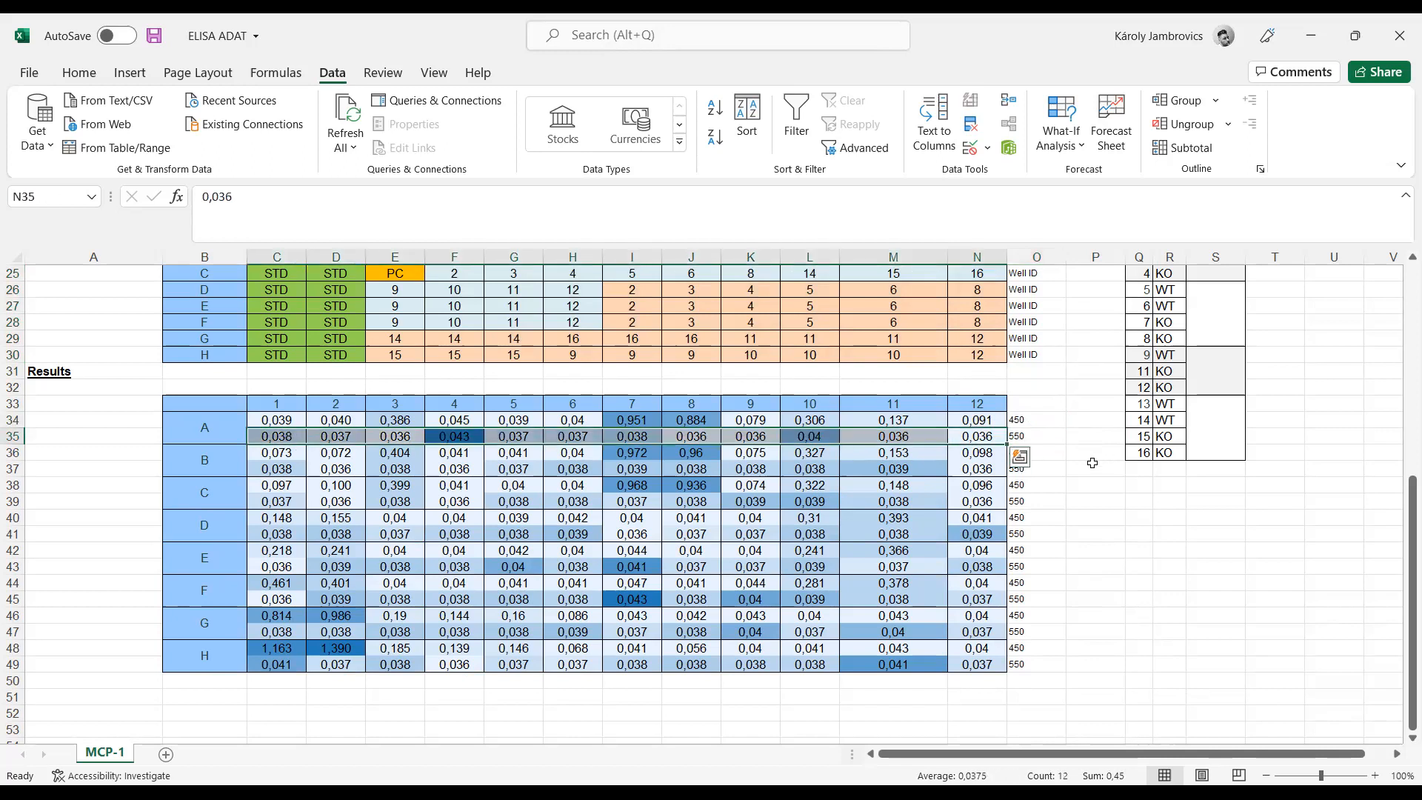
pyautogui.moveTo(1082, 467); pyautogui.dragTo(1084, 457)
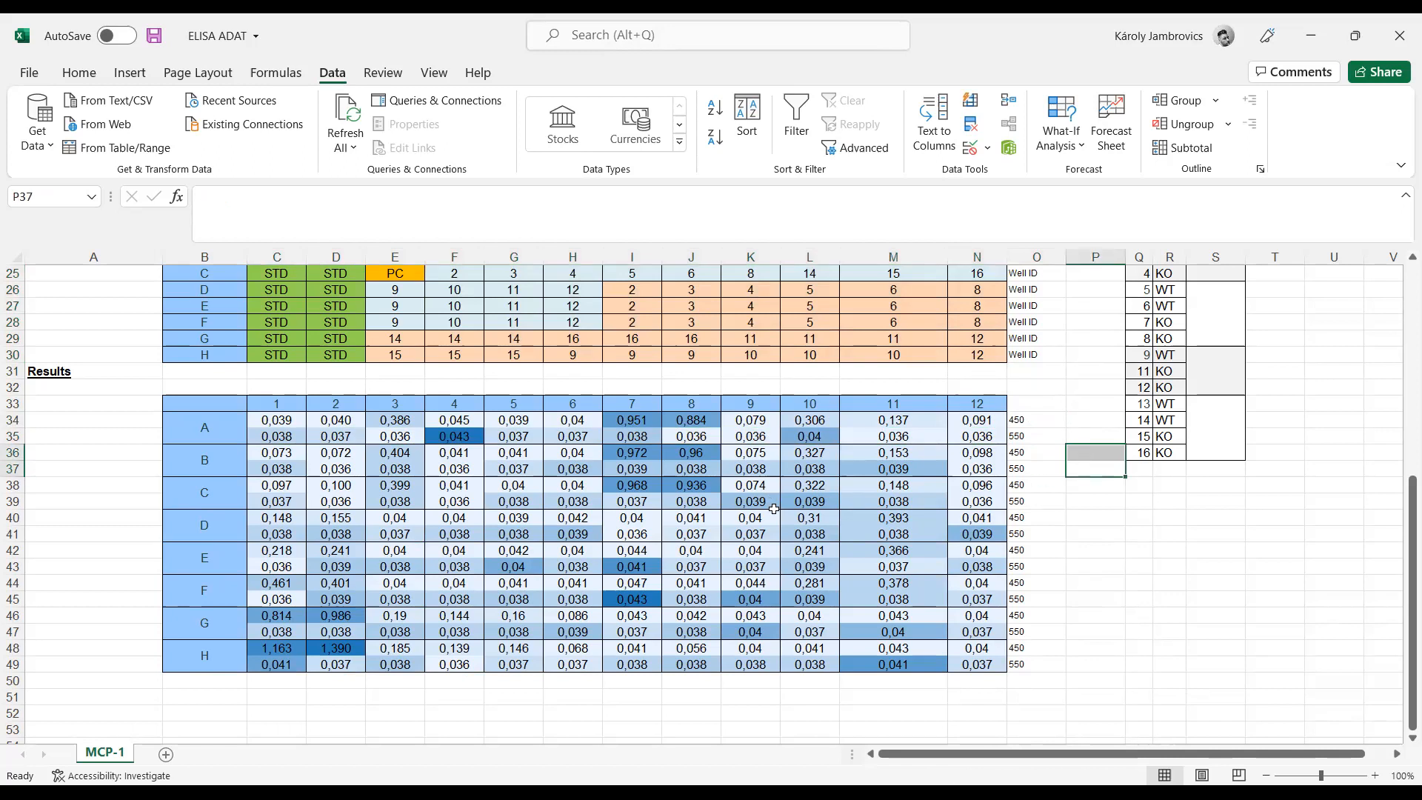
pyautogui.scroll(-1, 774, 510)
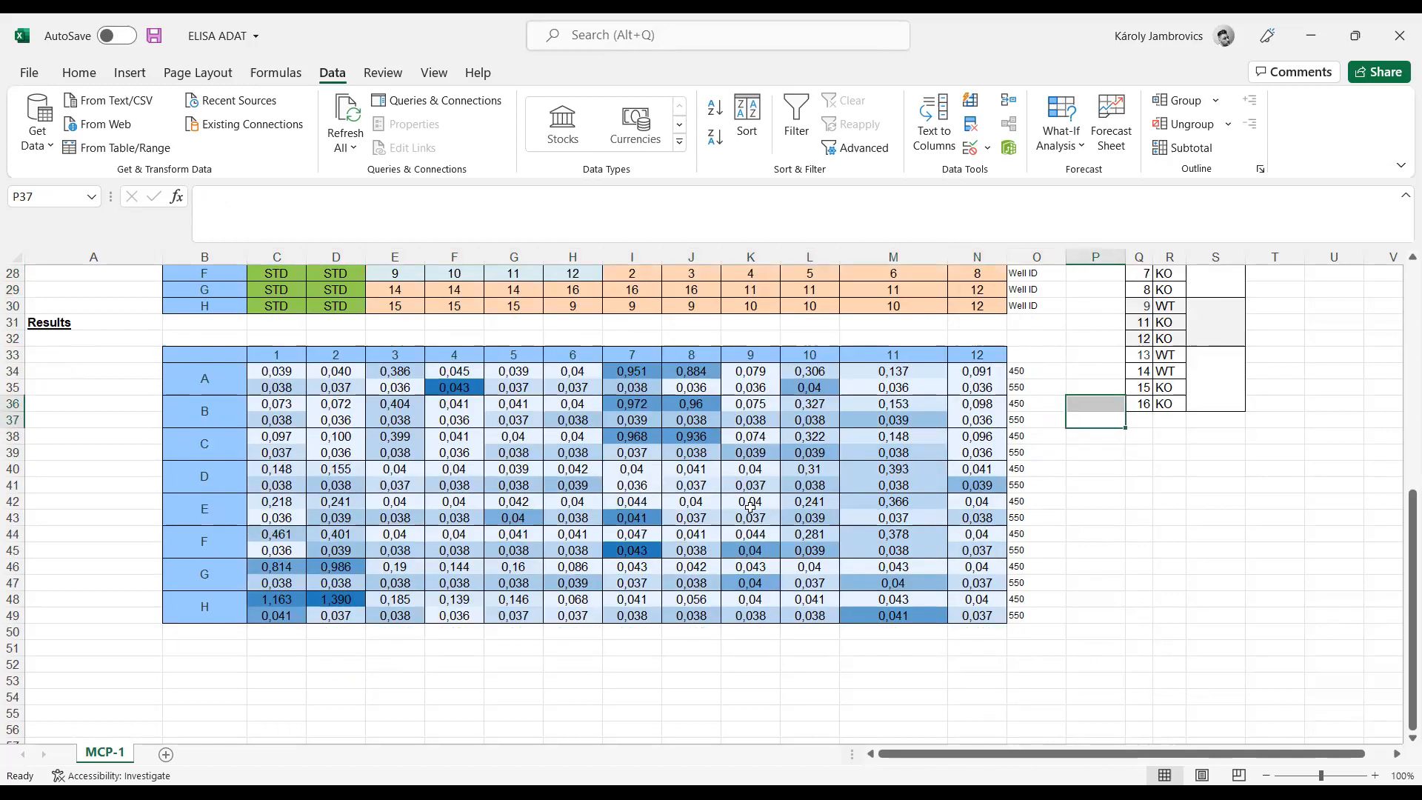
# Step: Enter the formula =C34-C35 in C51 and fill it across to column N
pyautogui.click(294, 651)
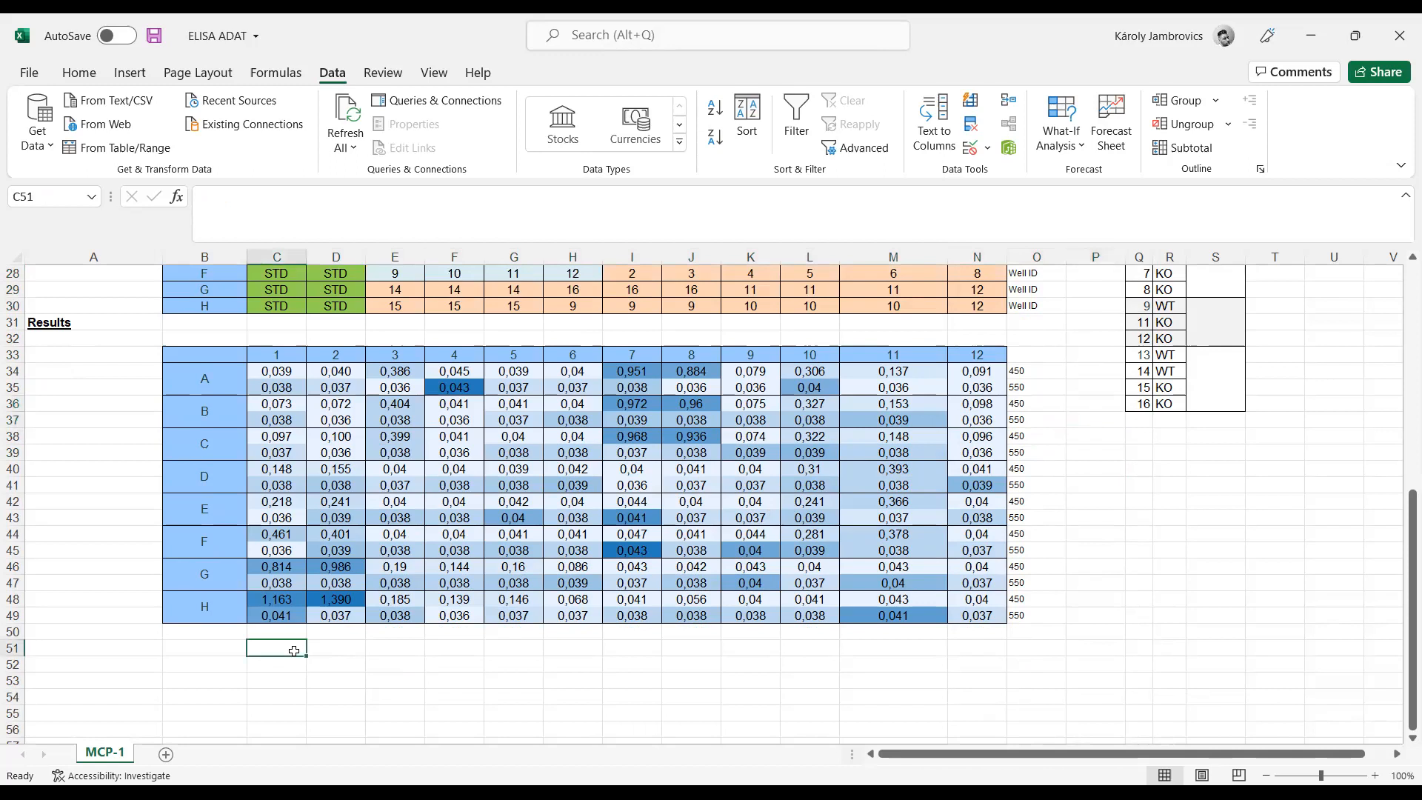
pyautogui.write('=')
pyautogui.click(295, 370)
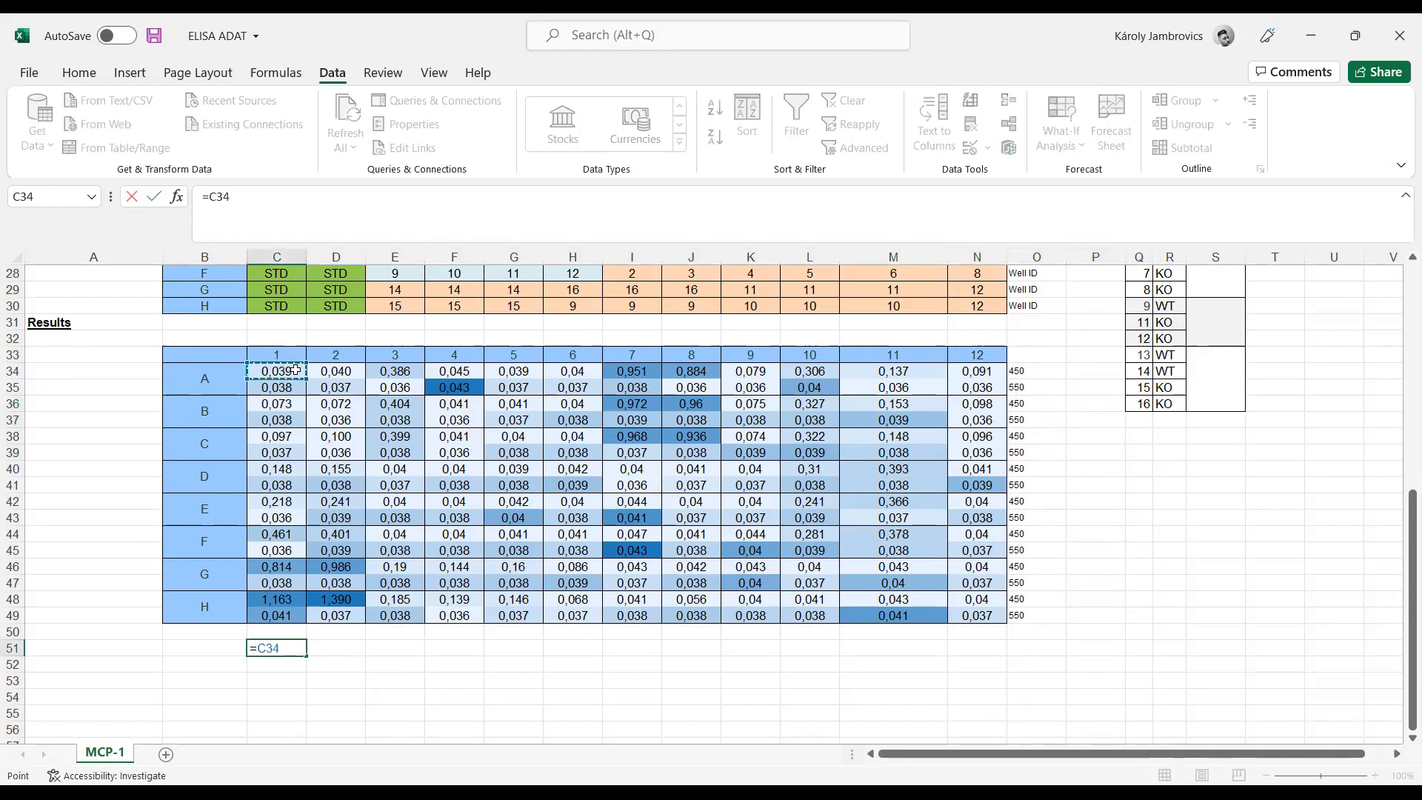
pyautogui.write('-')
pyautogui.click(291, 386)
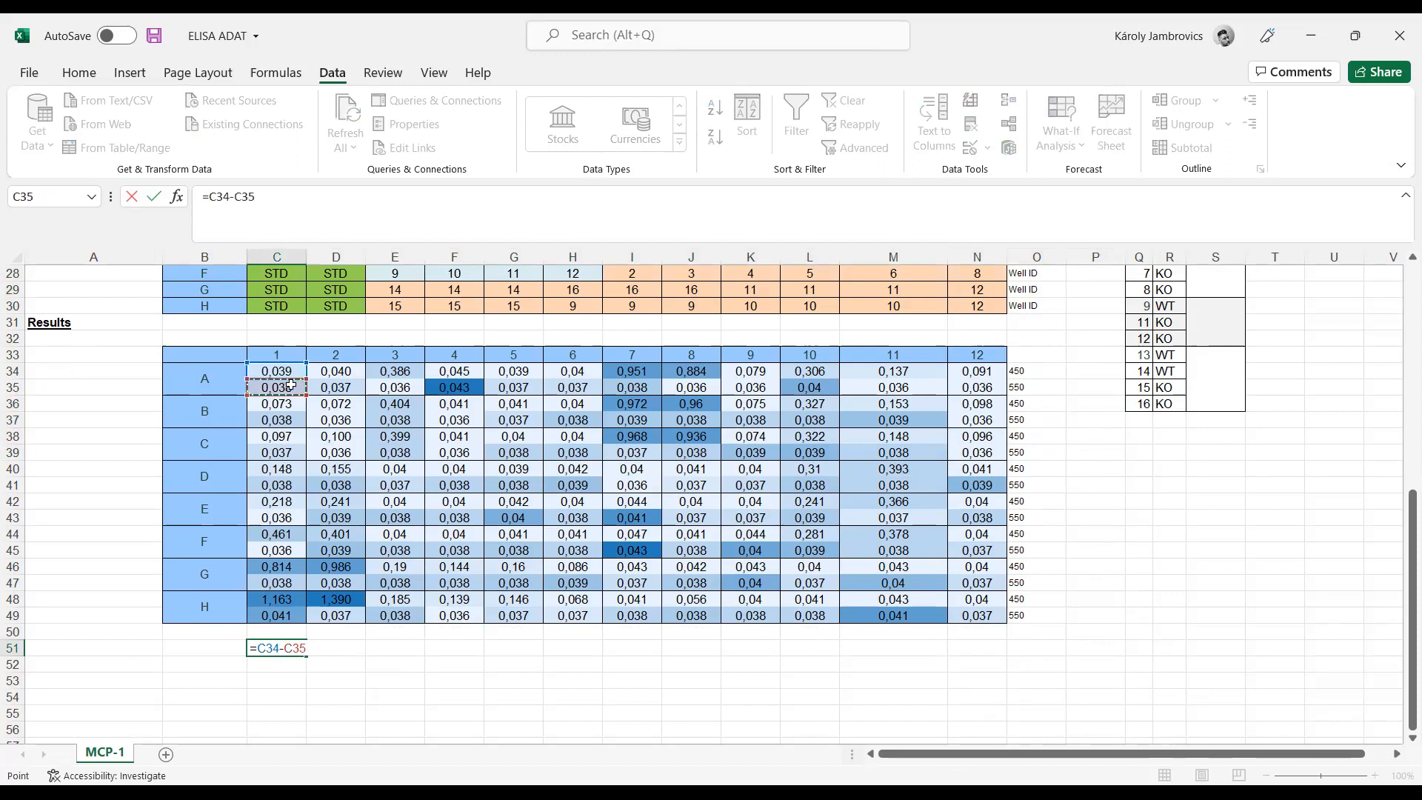
pyautogui.press('Return')
pyautogui.click(301, 645)
pyautogui.moveTo(307, 658); pyautogui.dragTo(984, 646)
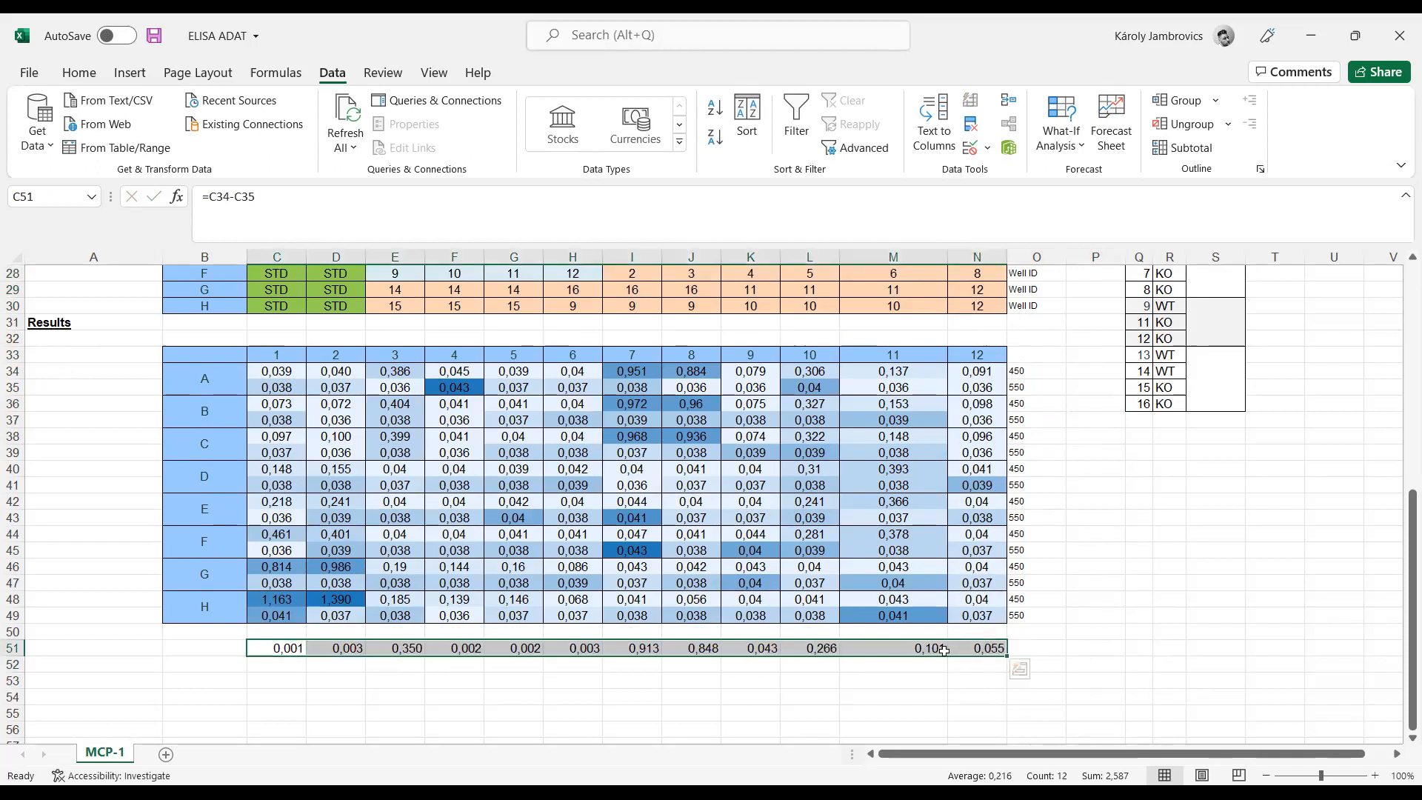
# Step: Copy the difference row 51 and paste it into rows 53 and 55
pyautogui.click(1044, 631)
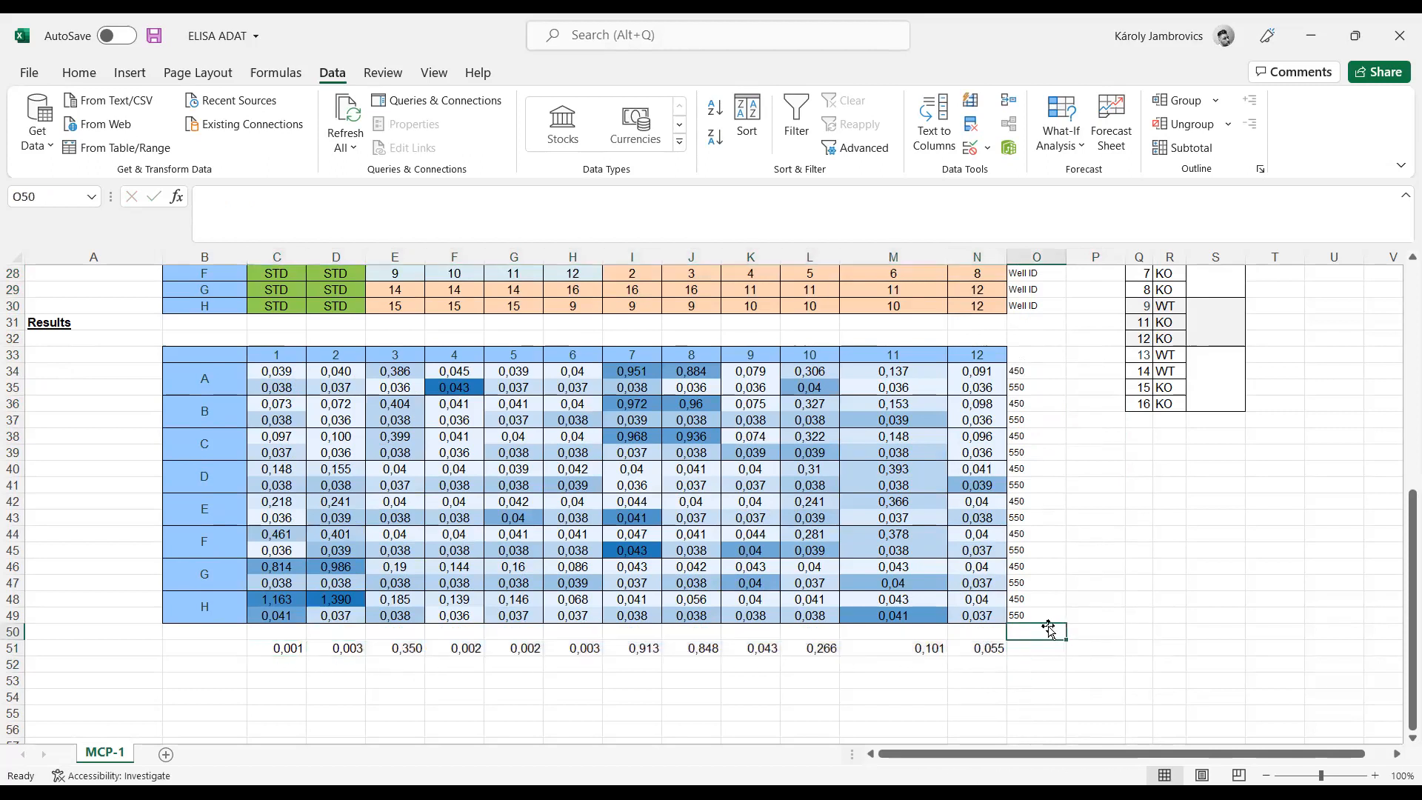
pyautogui.click(279, 665)
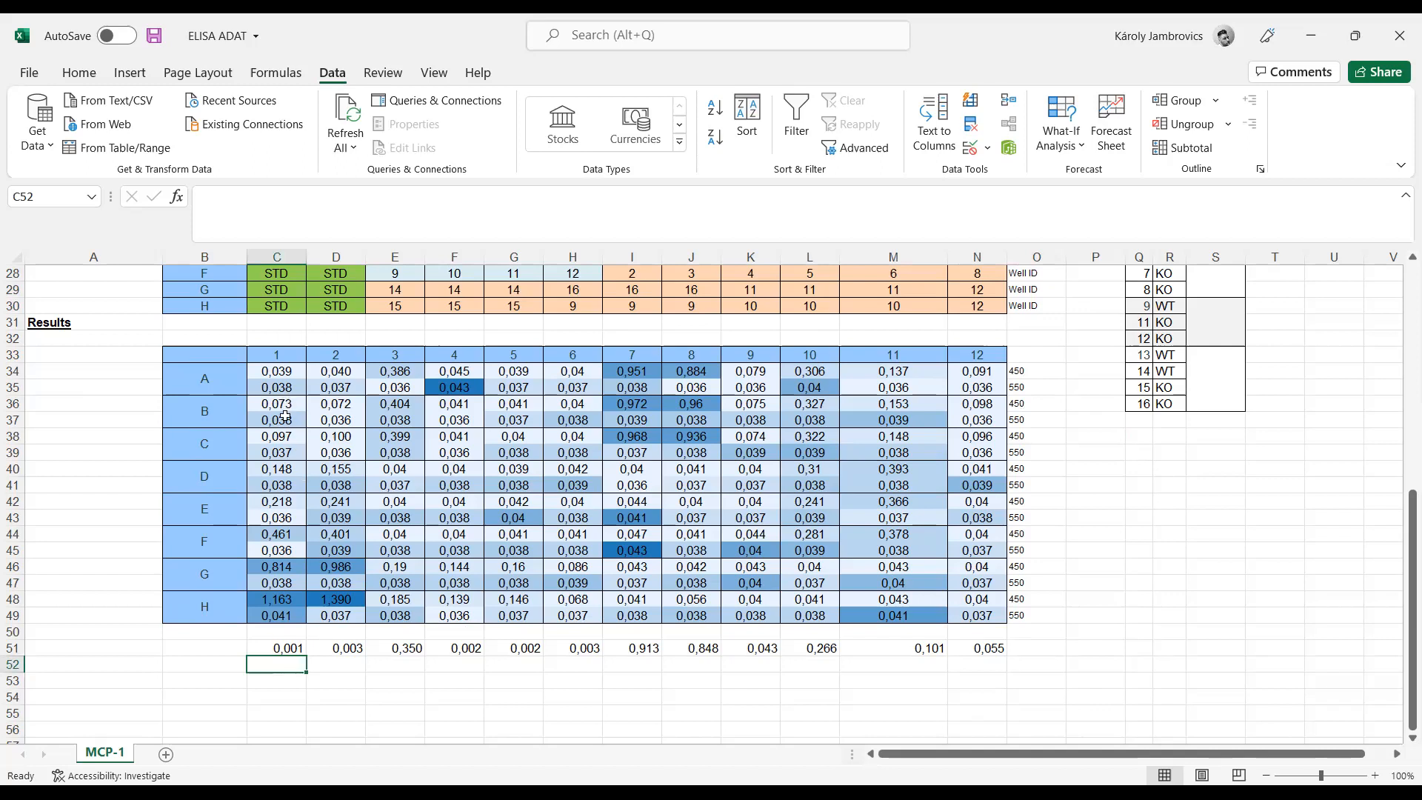
pyautogui.moveTo(296, 650); pyautogui.dragTo(963, 654)
pyautogui.hotkey('ctrl', 'c')
pyautogui.click(281, 681)
pyautogui.hotkey('ctrl', 'v')
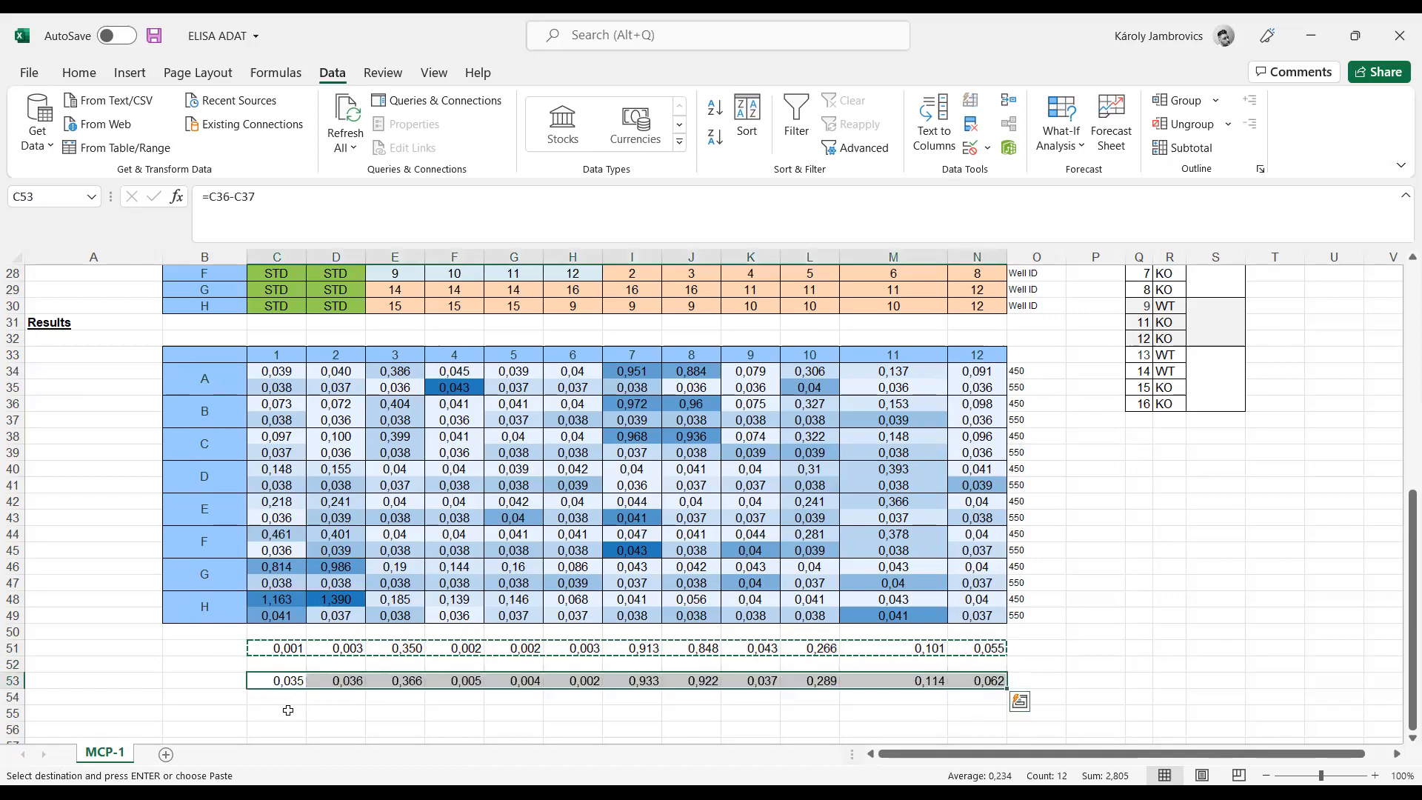
pyautogui.click(288, 710)
pyautogui.hotkey('ctrl', 'v')
# Step: Paste the copied difference formulas into rows 57, 59, 61, 63 and 65
pyautogui.scroll(-2, 292, 712)
pyautogui.click(290, 651)
pyautogui.hotkey('ctrl', 'v')
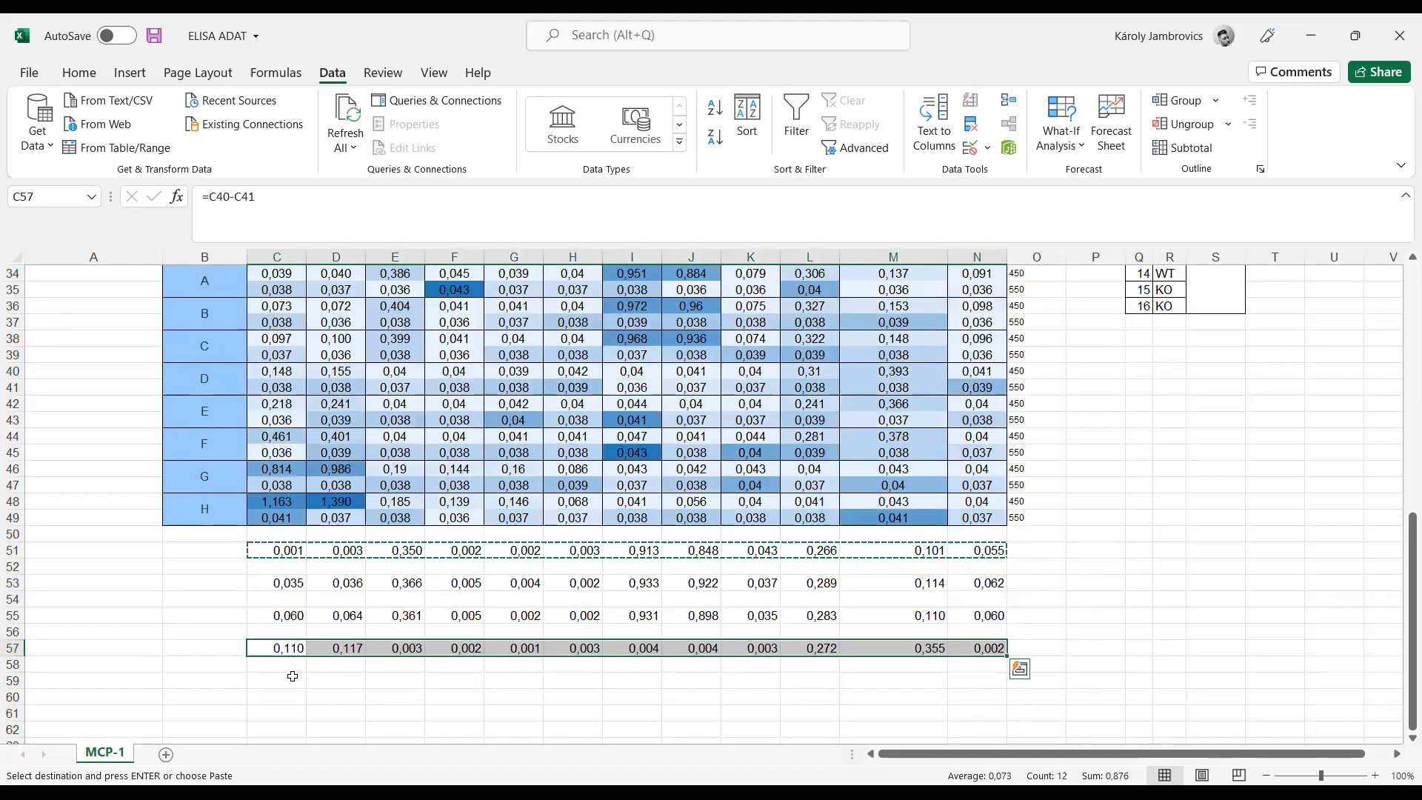
pyautogui.click(293, 681)
pyautogui.hotkey('ctrl', 'v')
pyautogui.click(291, 713)
pyautogui.hotkey('ctrl', 'v')
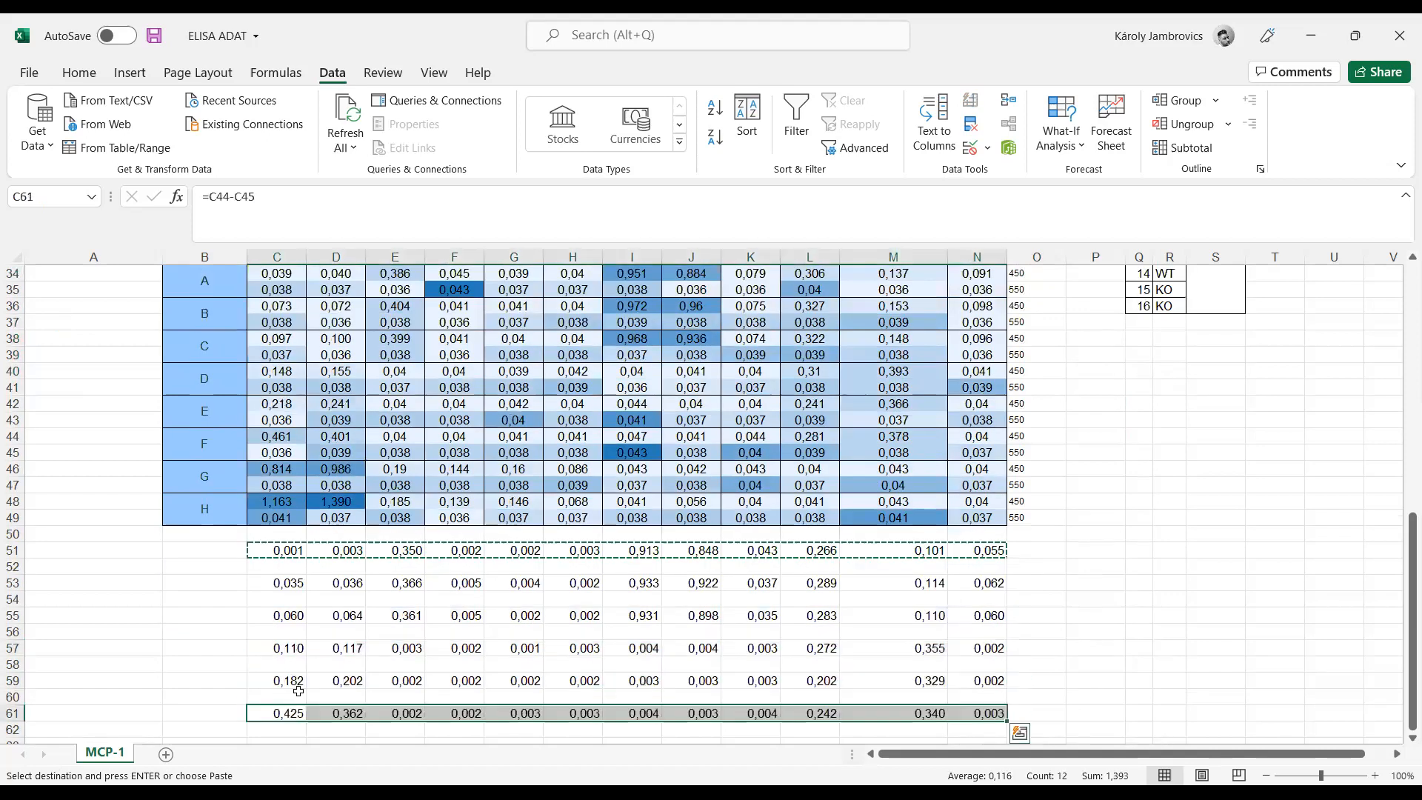
pyautogui.scroll(-2, 296, 699)
pyautogui.click(290, 648)
pyautogui.hotkey('ctrl', 'v')
pyautogui.click(265, 678)
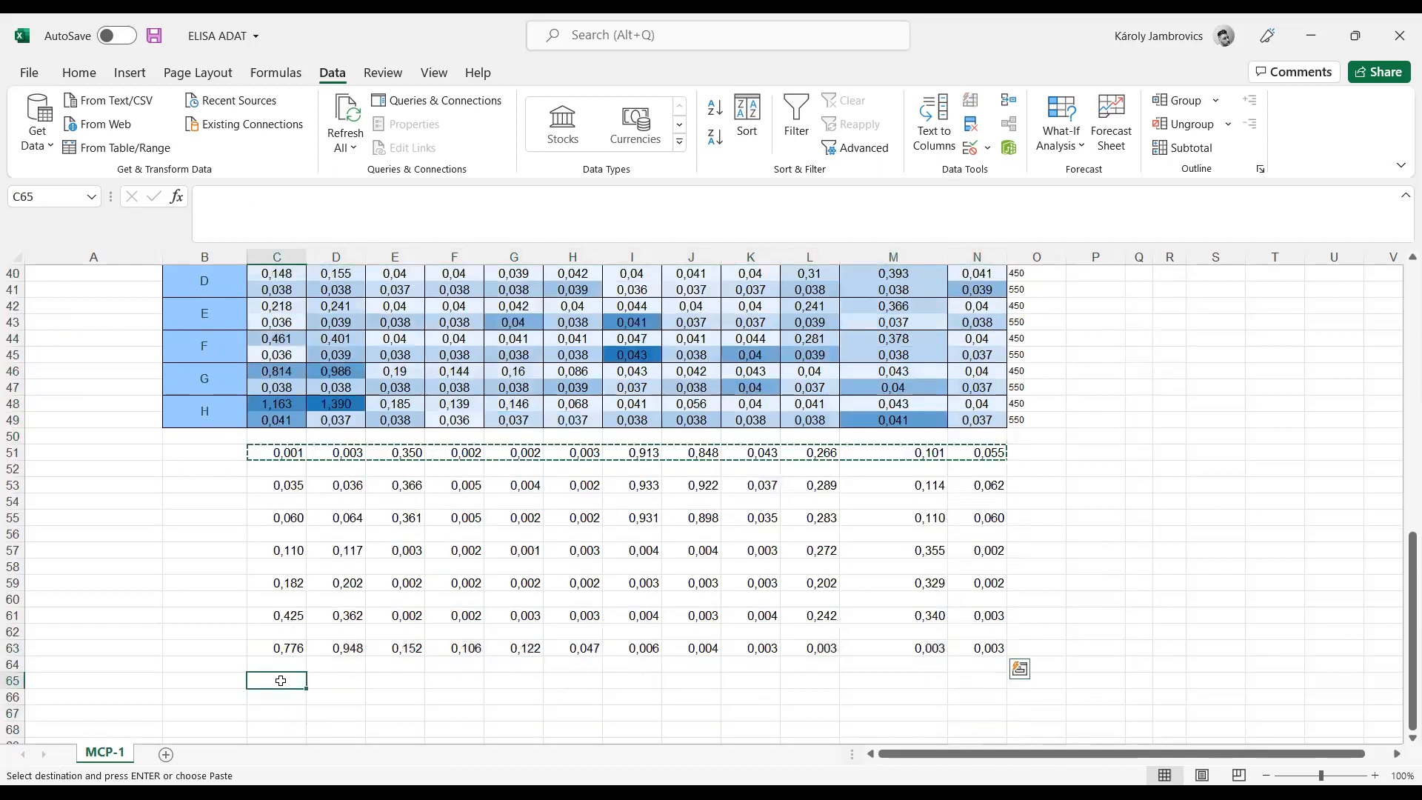
pyautogui.hotkey('ctrl', 'v')
pyautogui.click(292, 713)
pyautogui.hotkey('ctrl', 'v')
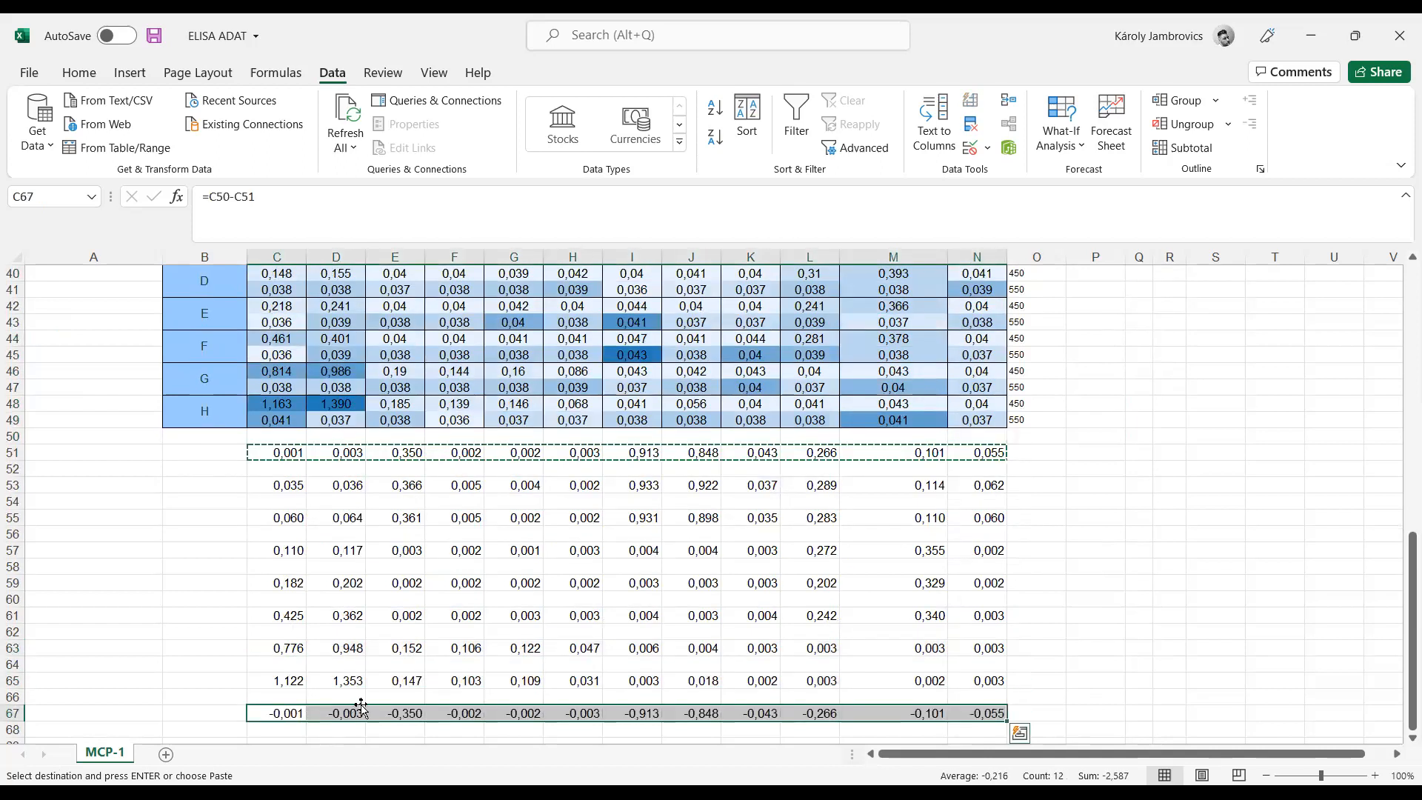
pyautogui.click(1038, 535)
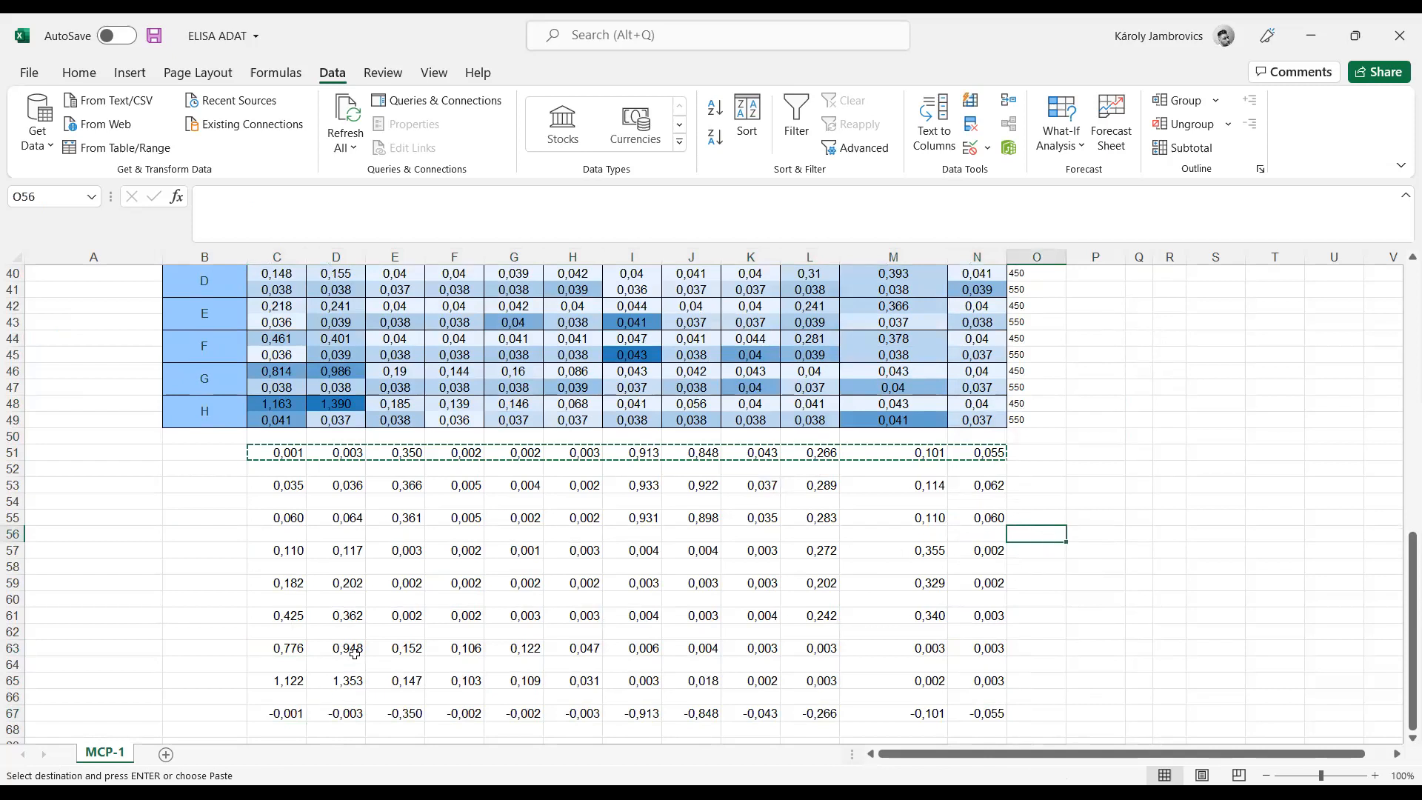
pyautogui.moveTo(291, 712); pyautogui.dragTo(984, 713)
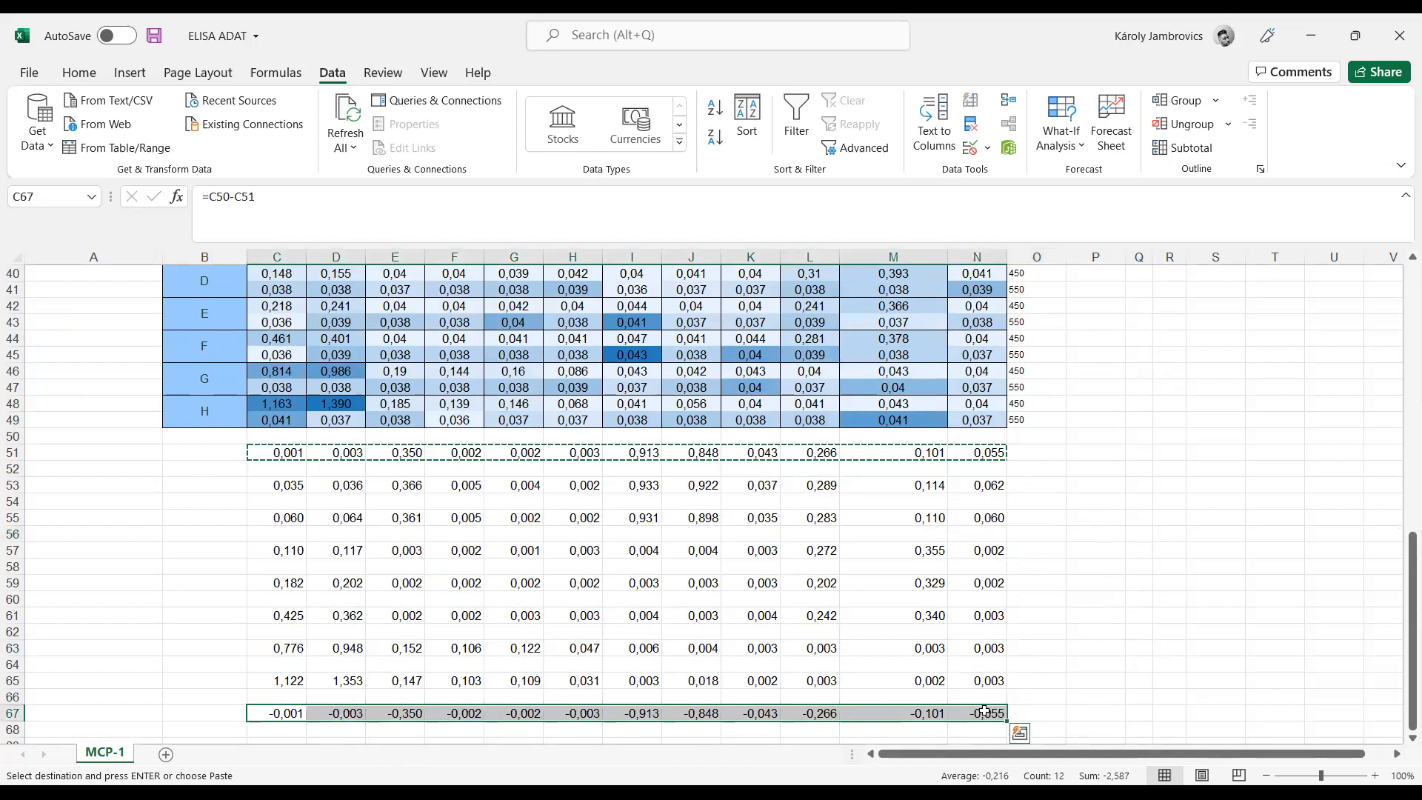
pyautogui.press('BackSpace')
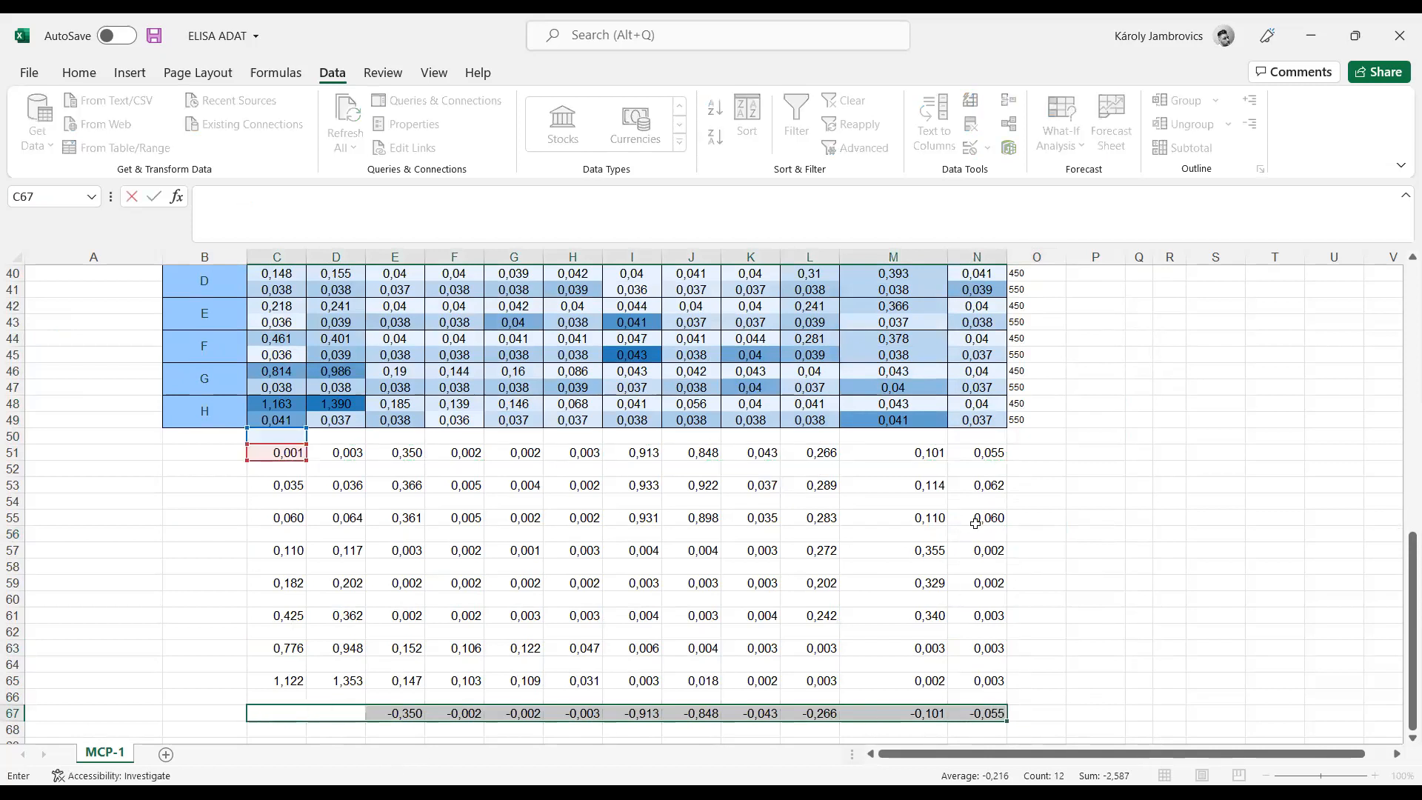
pyautogui.click(1135, 604)
pyautogui.moveTo(1000, 712); pyautogui.dragTo(249, 717)
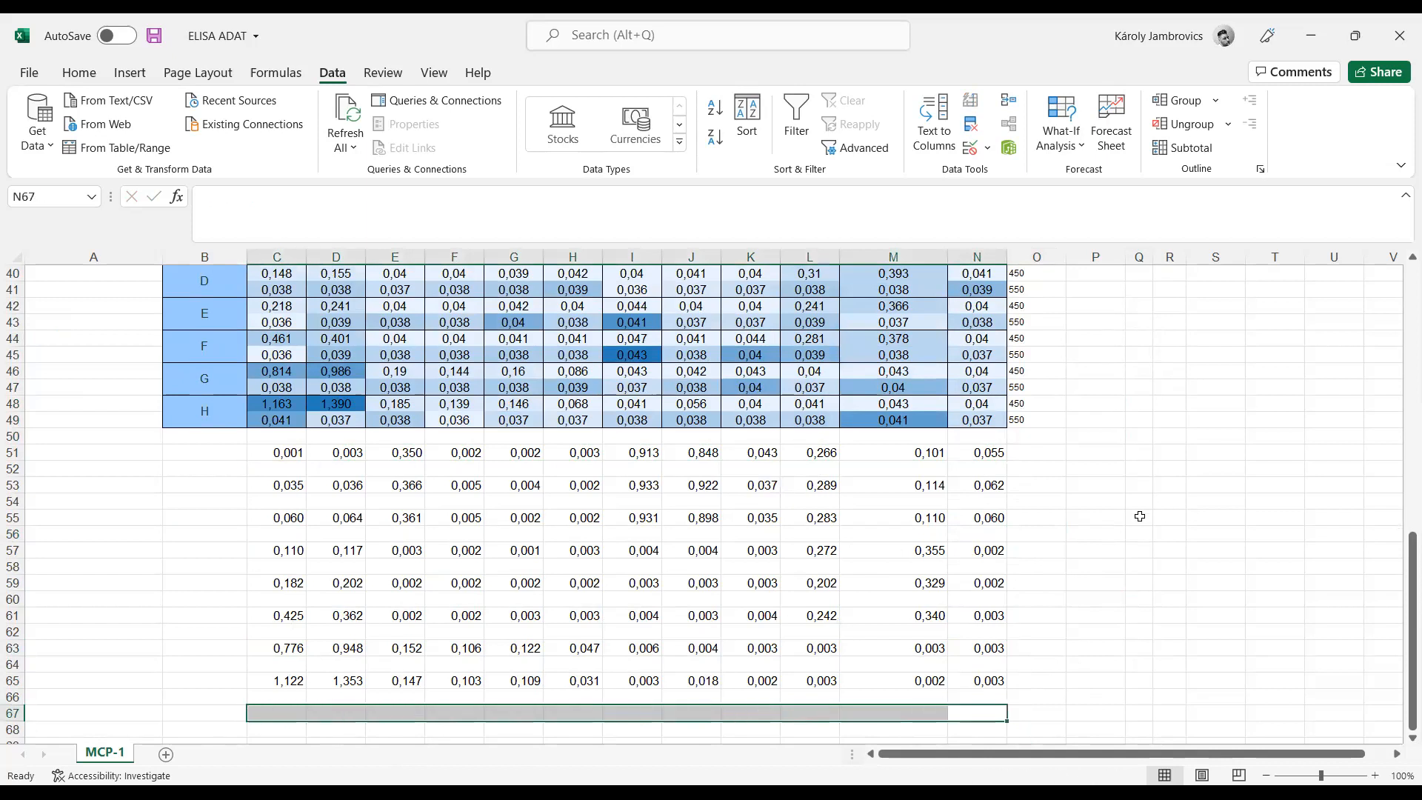
pyautogui.click(1117, 516)
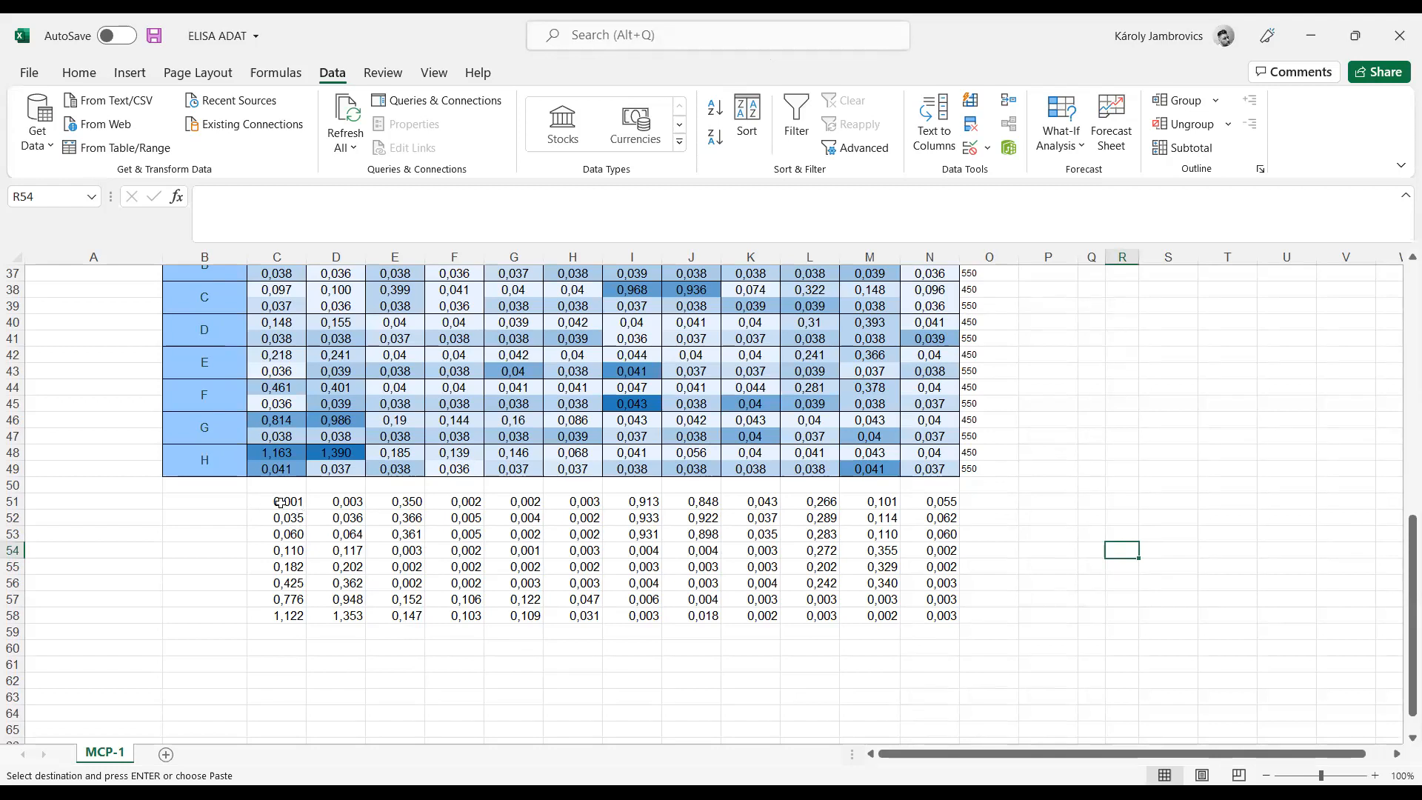
# Step: Apply a Green–White colour scale to the standard differences in C51:D58
pyautogui.moveTo(279, 501); pyautogui.dragTo(349, 618)
pyautogui.hotkey('ctrl', 'v')
pyautogui.click(494, 645)
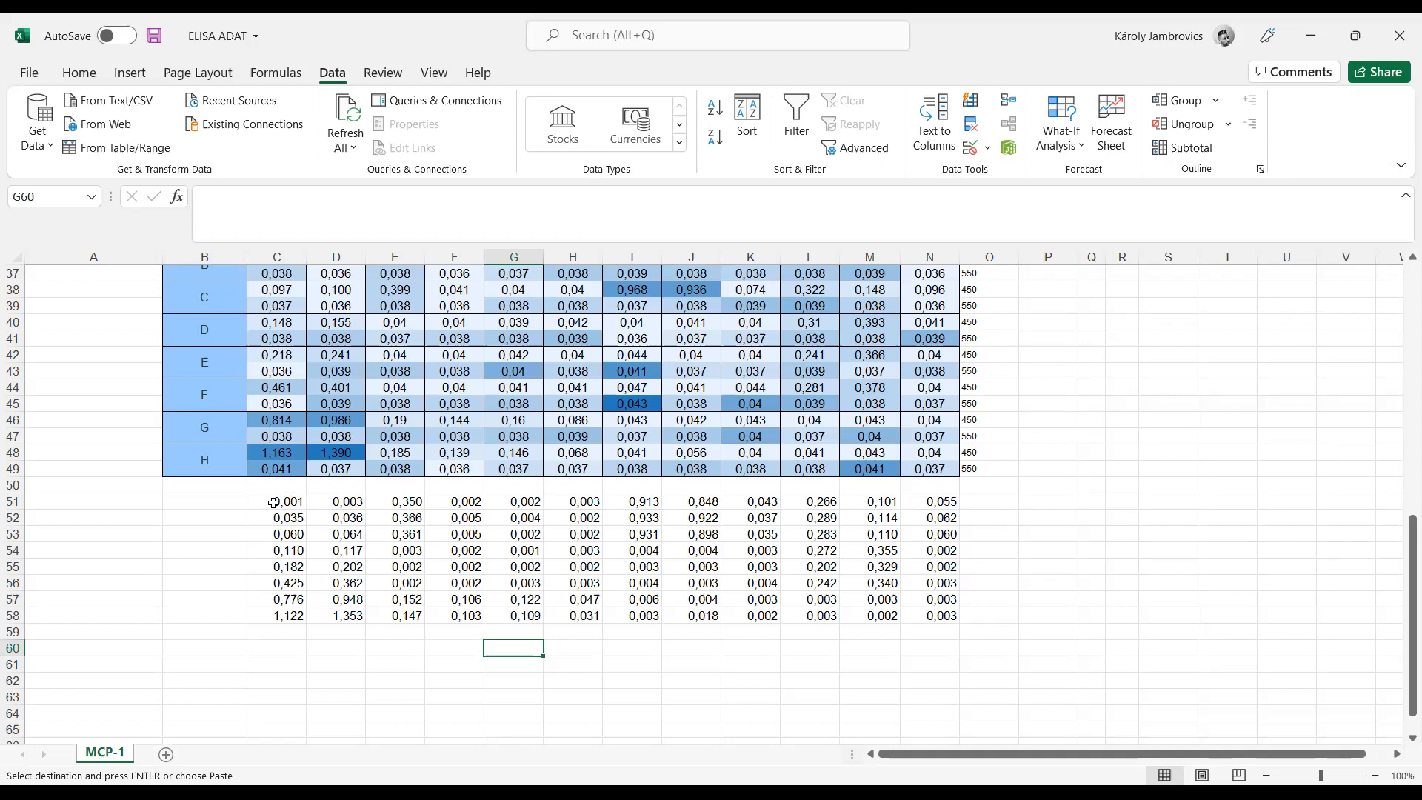
pyautogui.moveTo(270, 504); pyautogui.dragTo(339, 615)
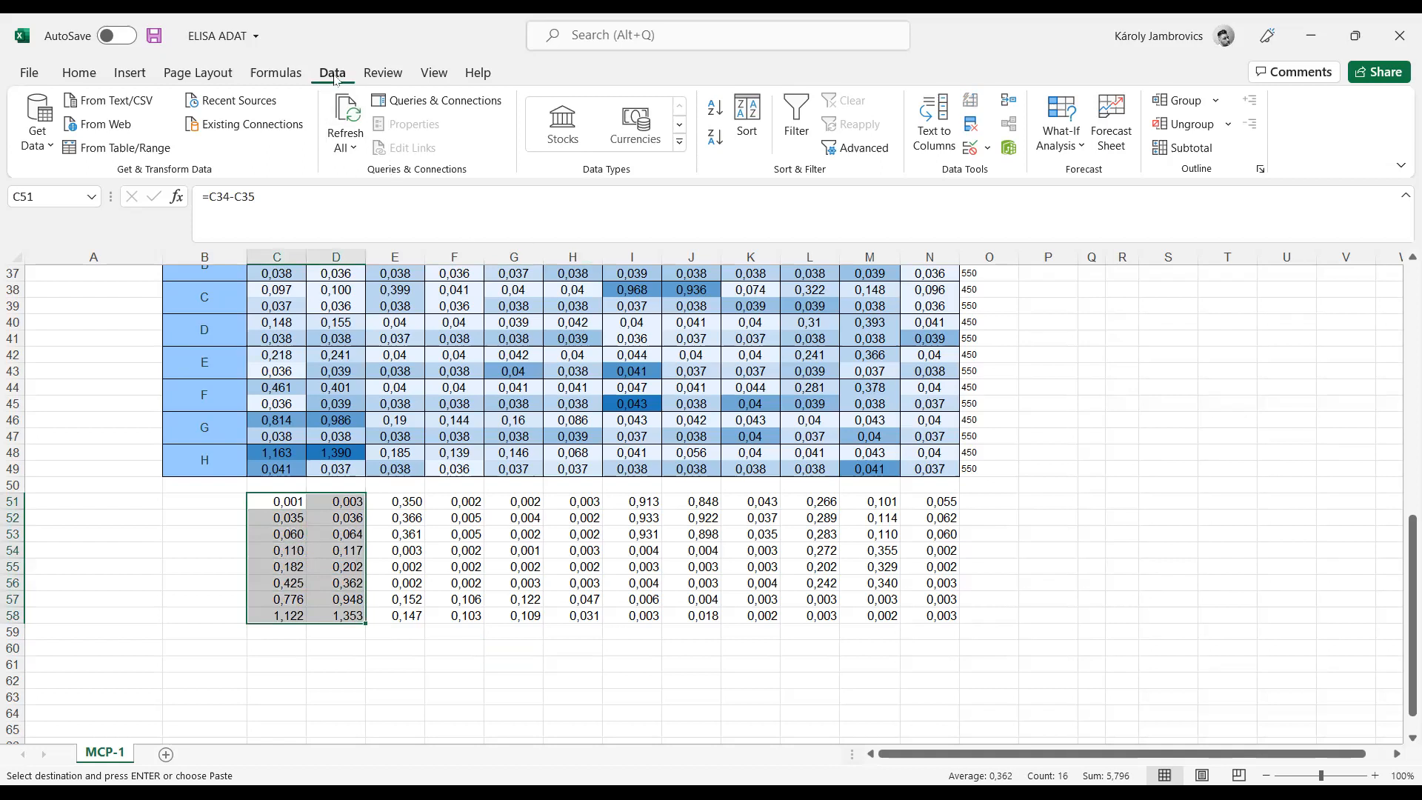
pyautogui.click(79, 72)
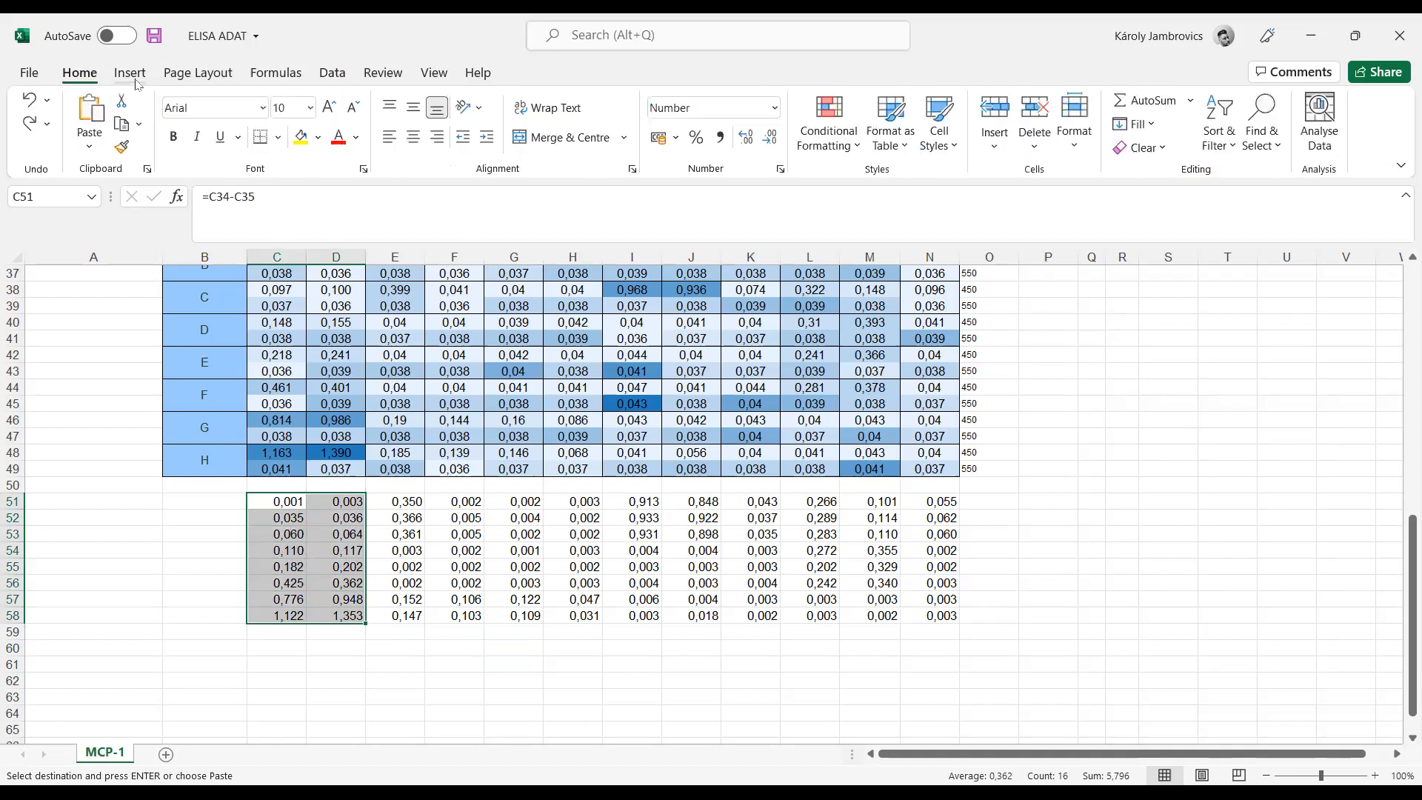
pyautogui.click(849, 153)
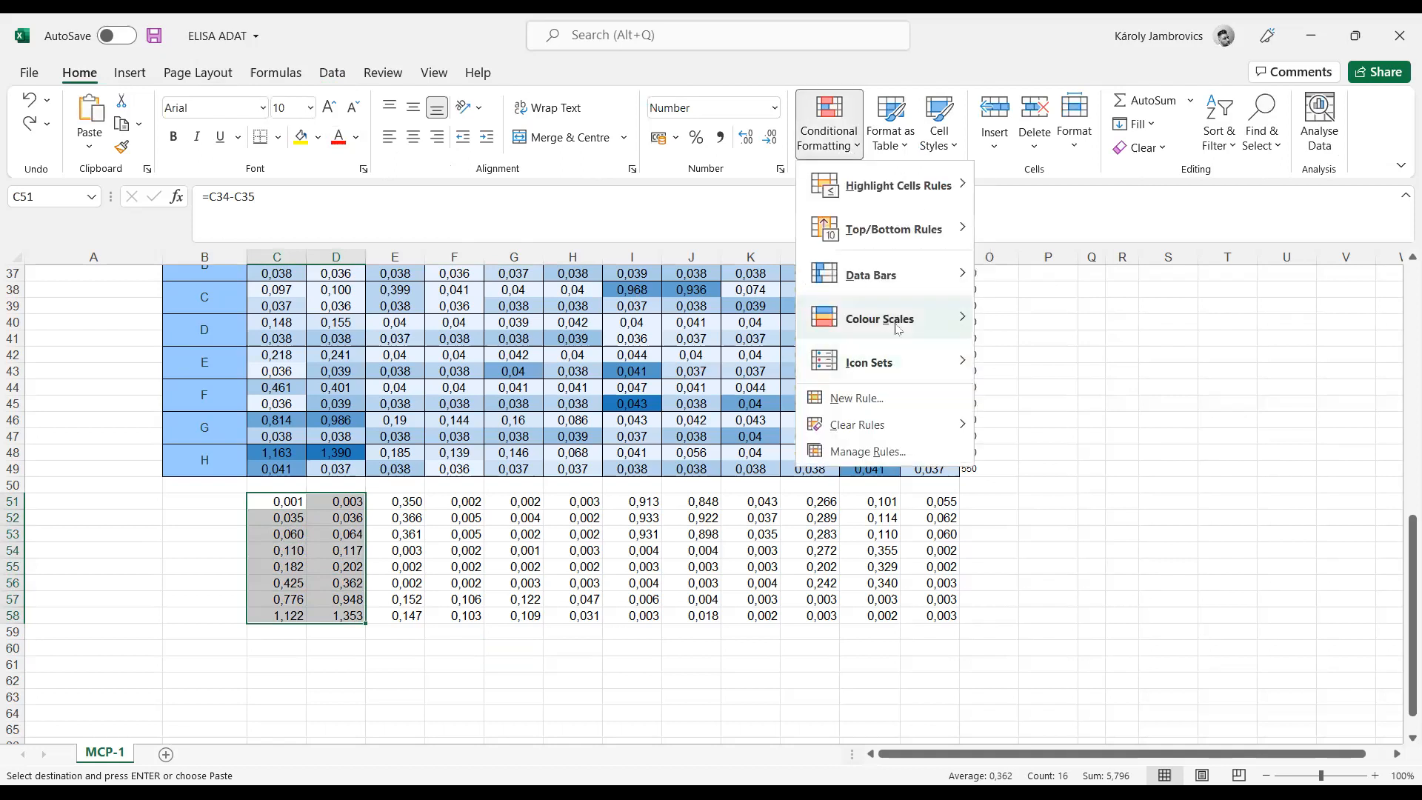
pyautogui.moveTo(898, 328)
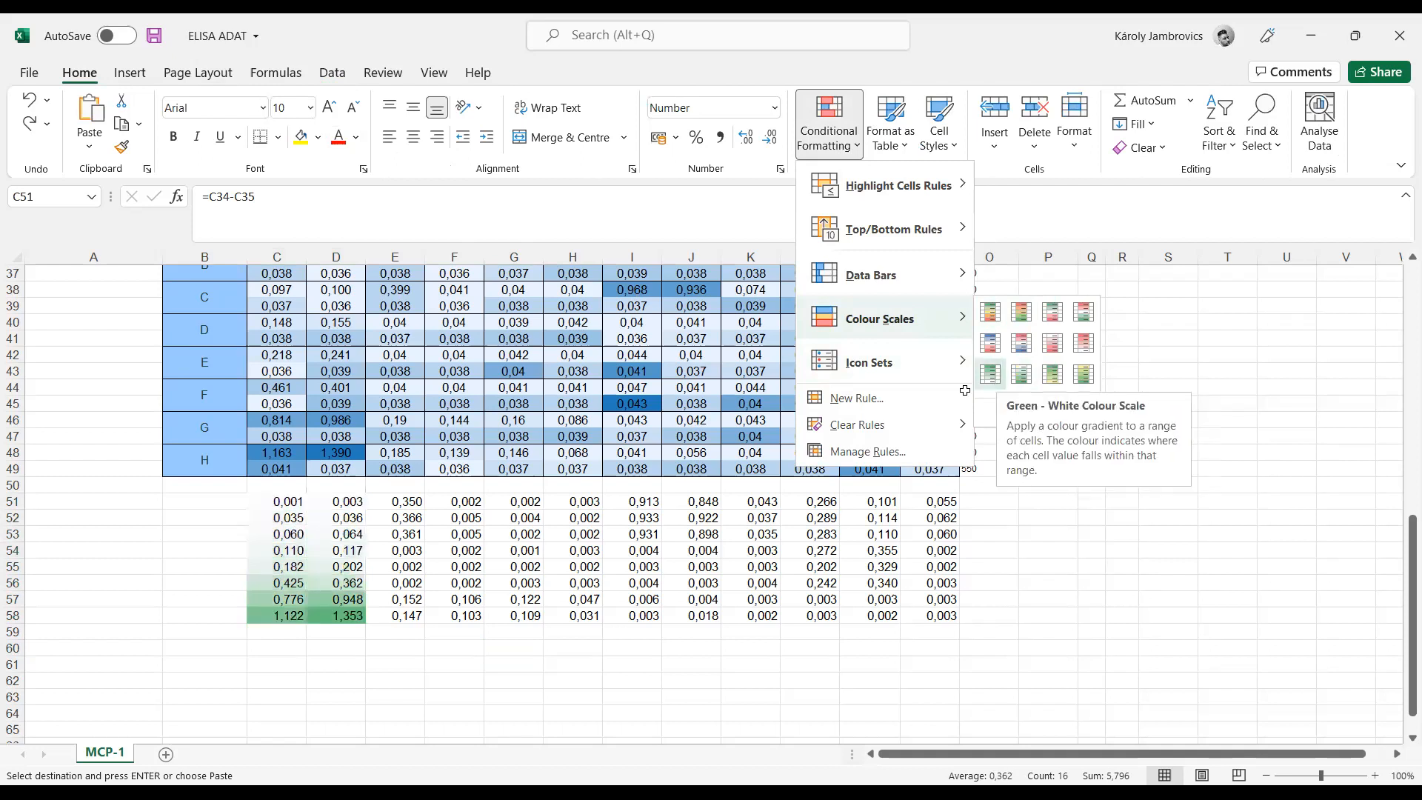
pyautogui.click(990, 374)
pyautogui.click(431, 662)
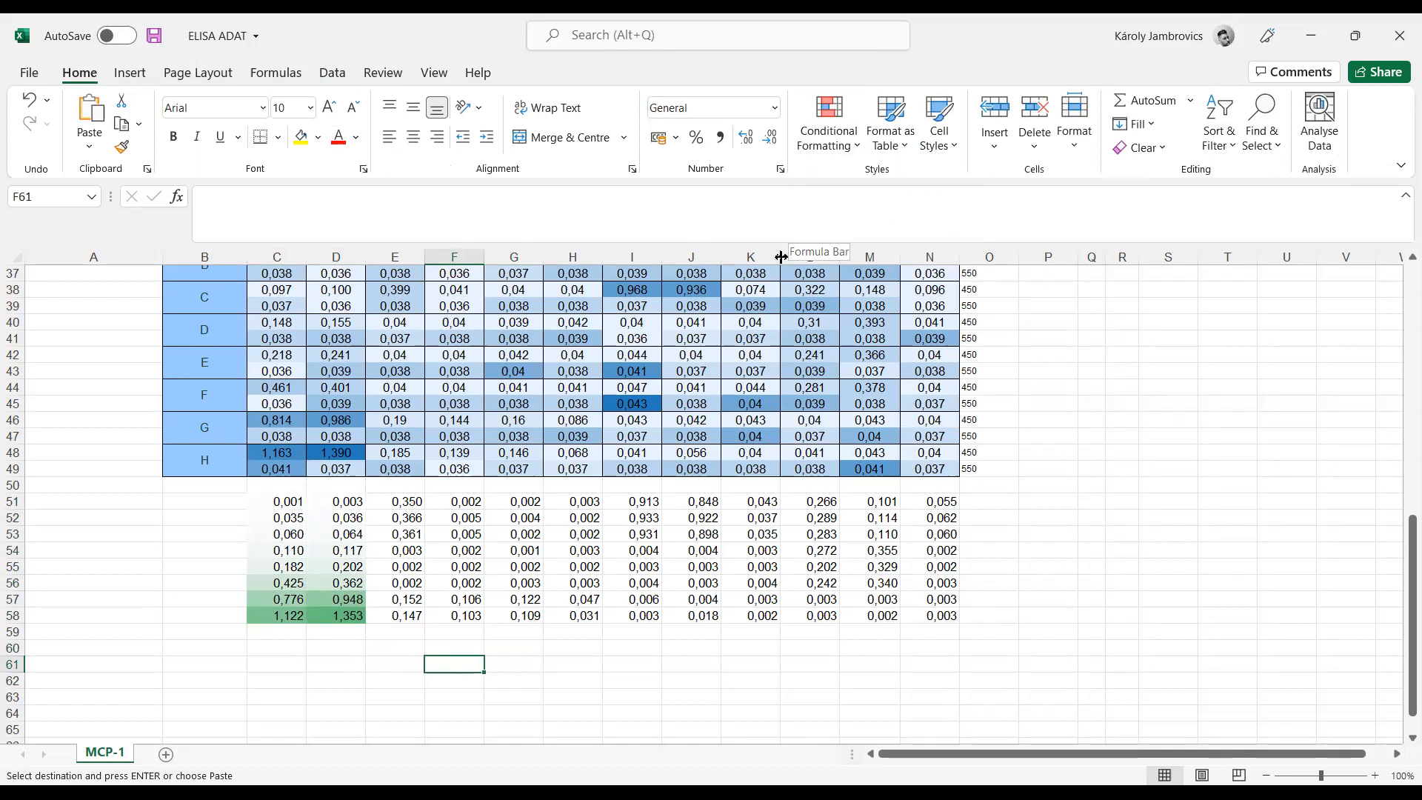
# Step: Apply a two-colour scale from light orange (lowest) to orange (highest) to the sample differences in E51:N58
pyautogui.moveTo(392, 502); pyautogui.dragTo(646, 519)
pyautogui.moveTo(773, 540); pyautogui.dragTo(942, 612)
pyautogui.moveTo(410, 504); pyautogui.dragTo(898, 613)
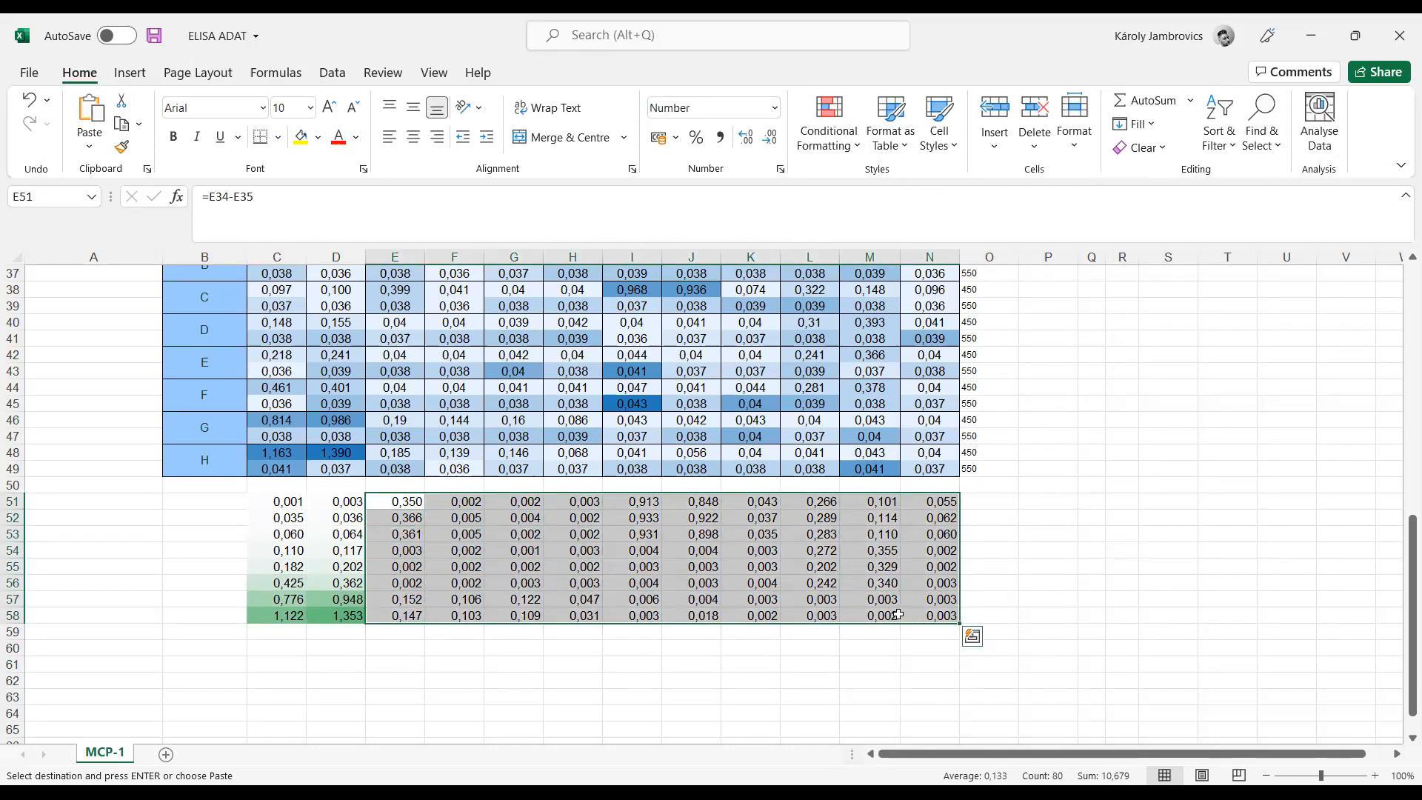
pyautogui.click(831, 140)
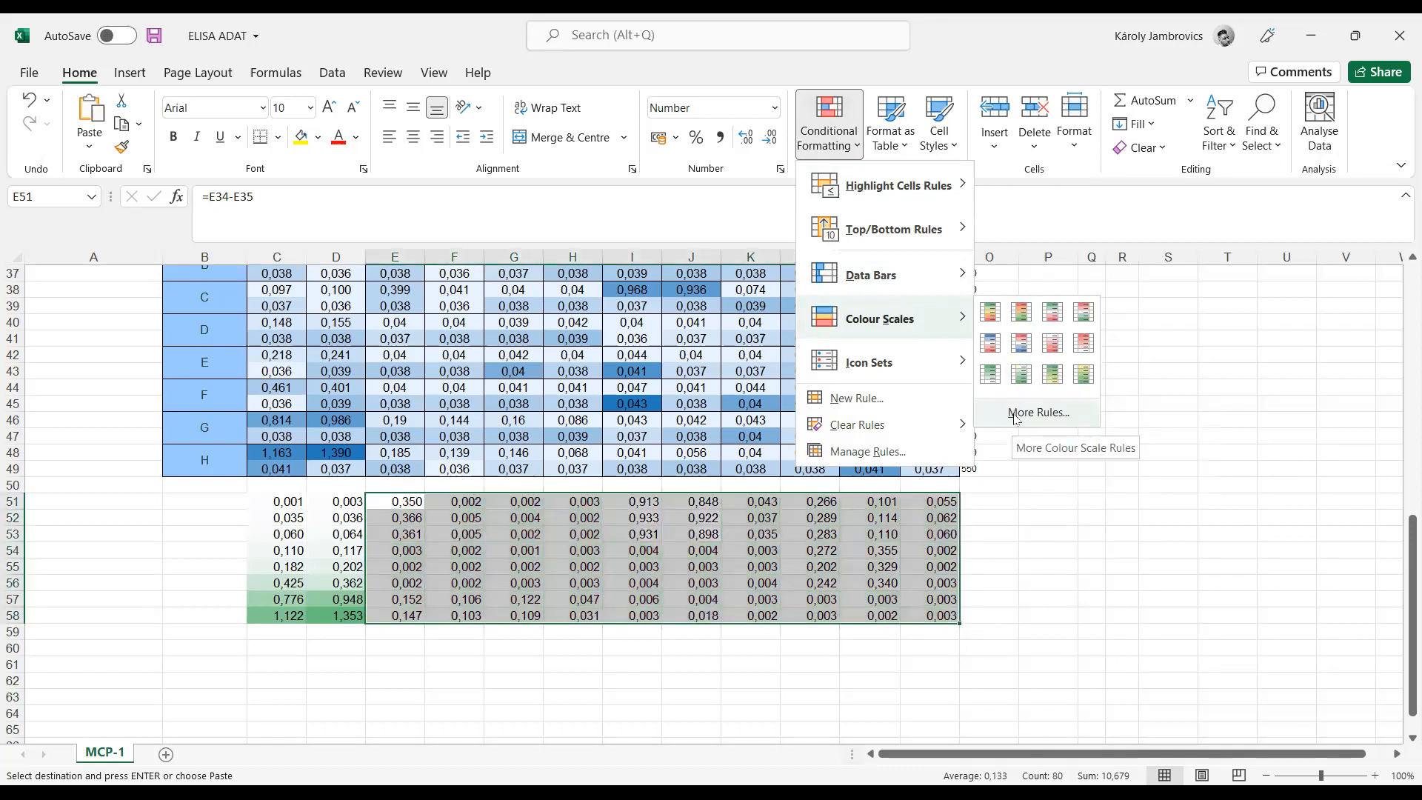
pyautogui.click(1016, 416)
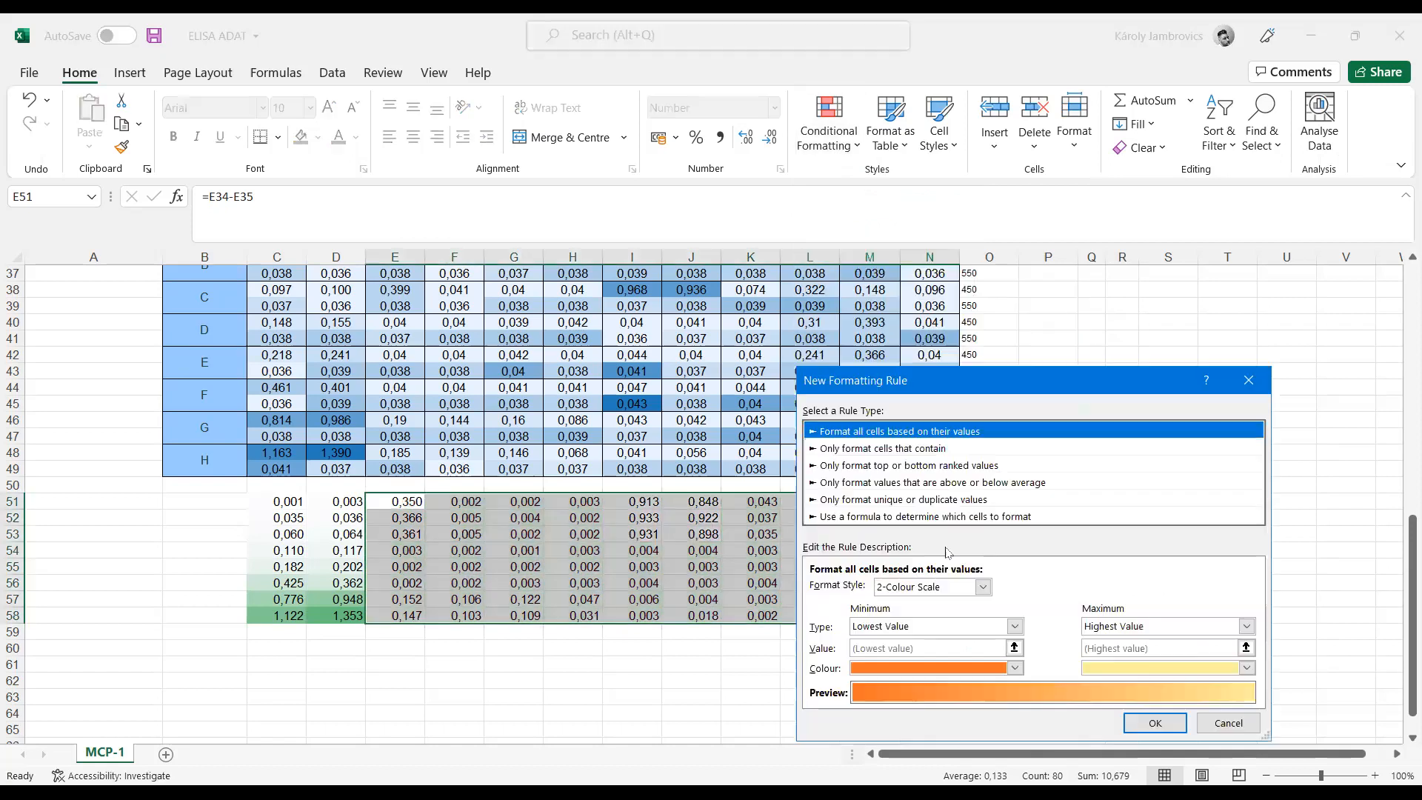
pyautogui.click(1014, 668)
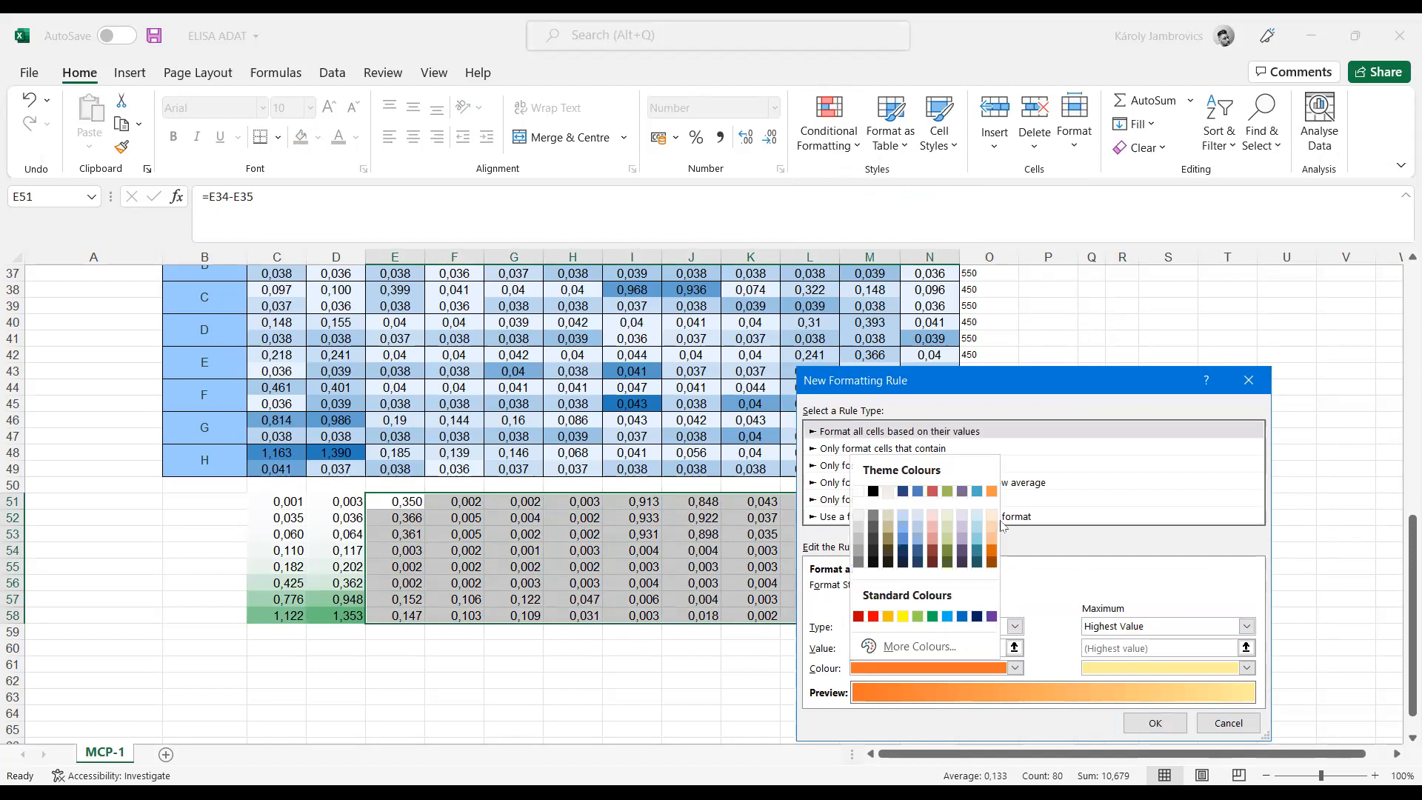
pyautogui.click(991, 519)
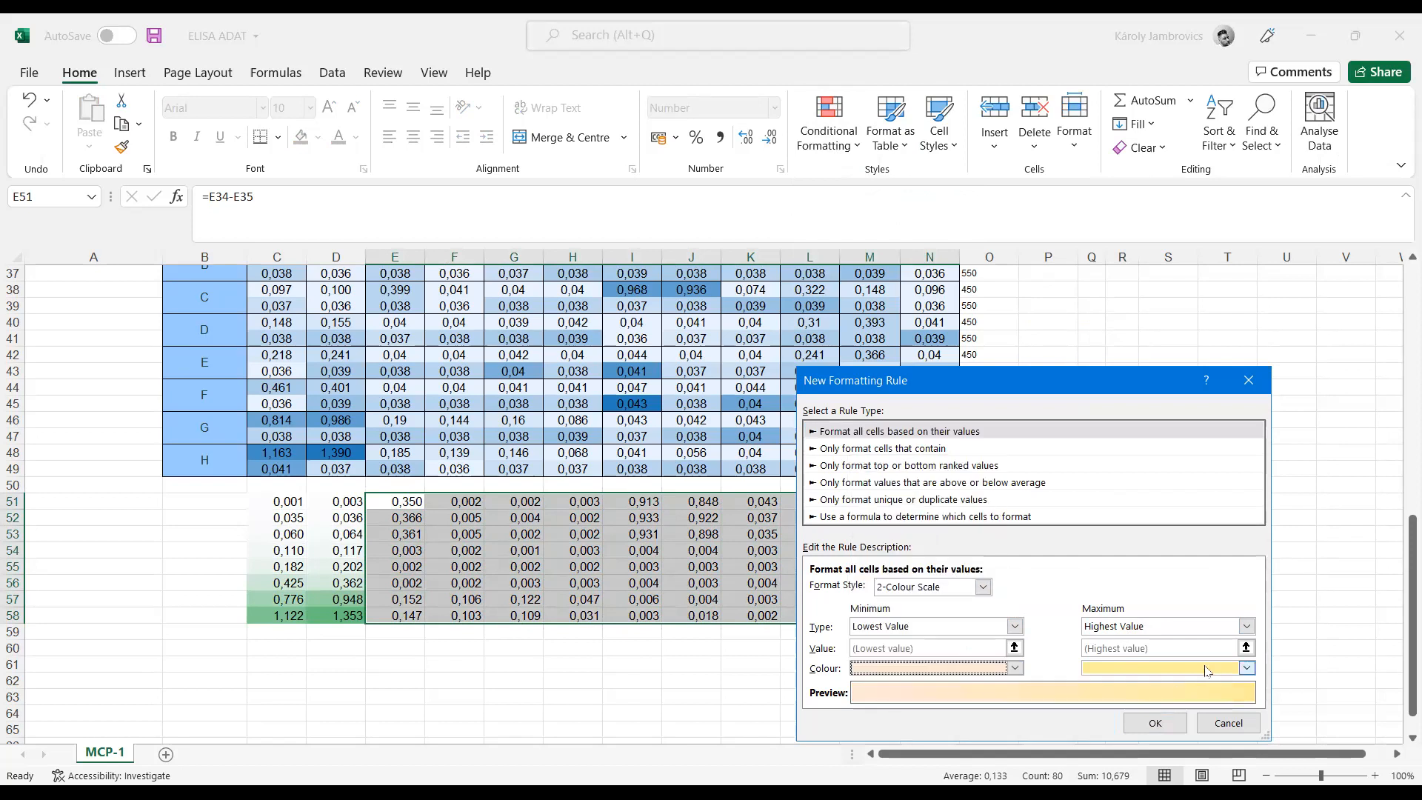
pyautogui.click(1247, 668)
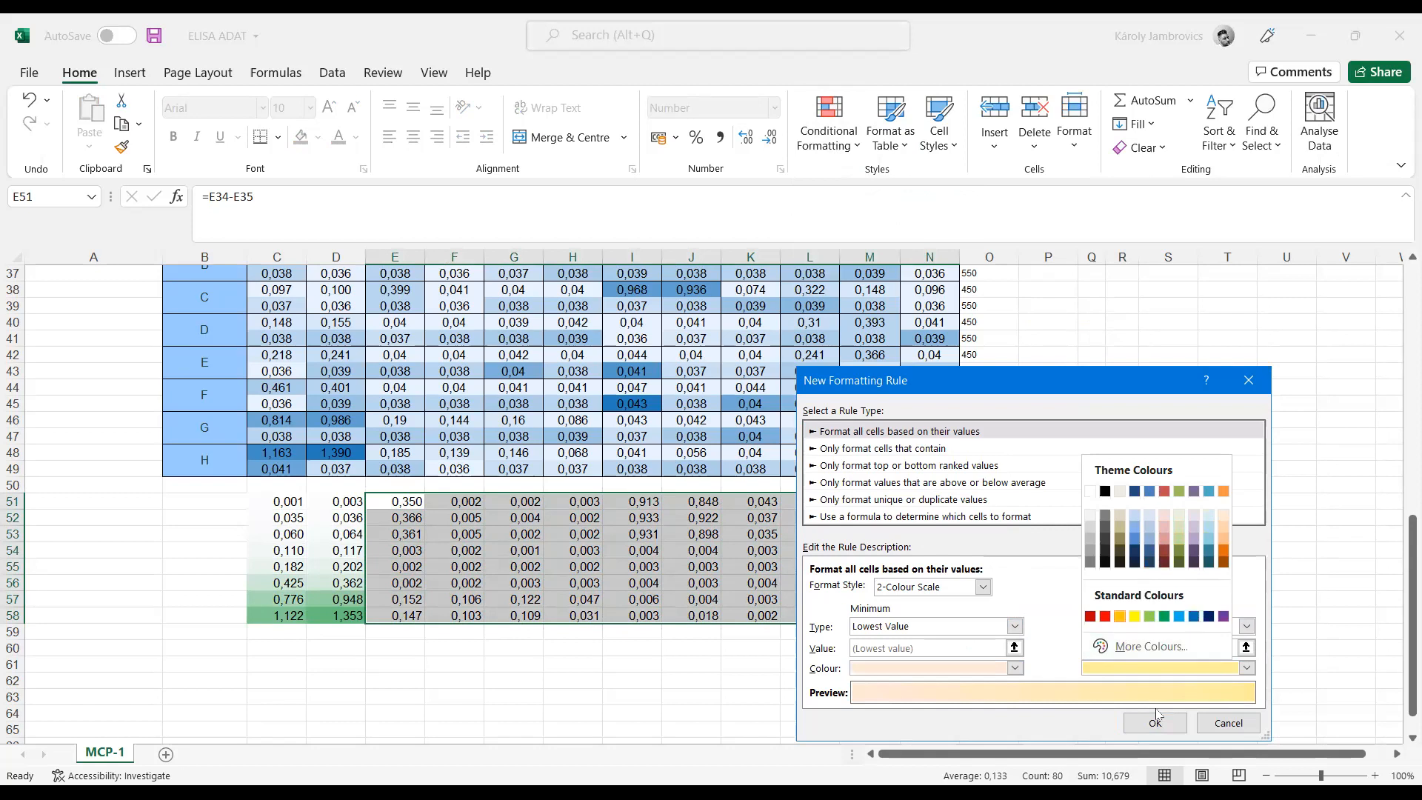
pyautogui.click(1120, 617)
pyautogui.click(1155, 722)
pyautogui.click(1155, 548)
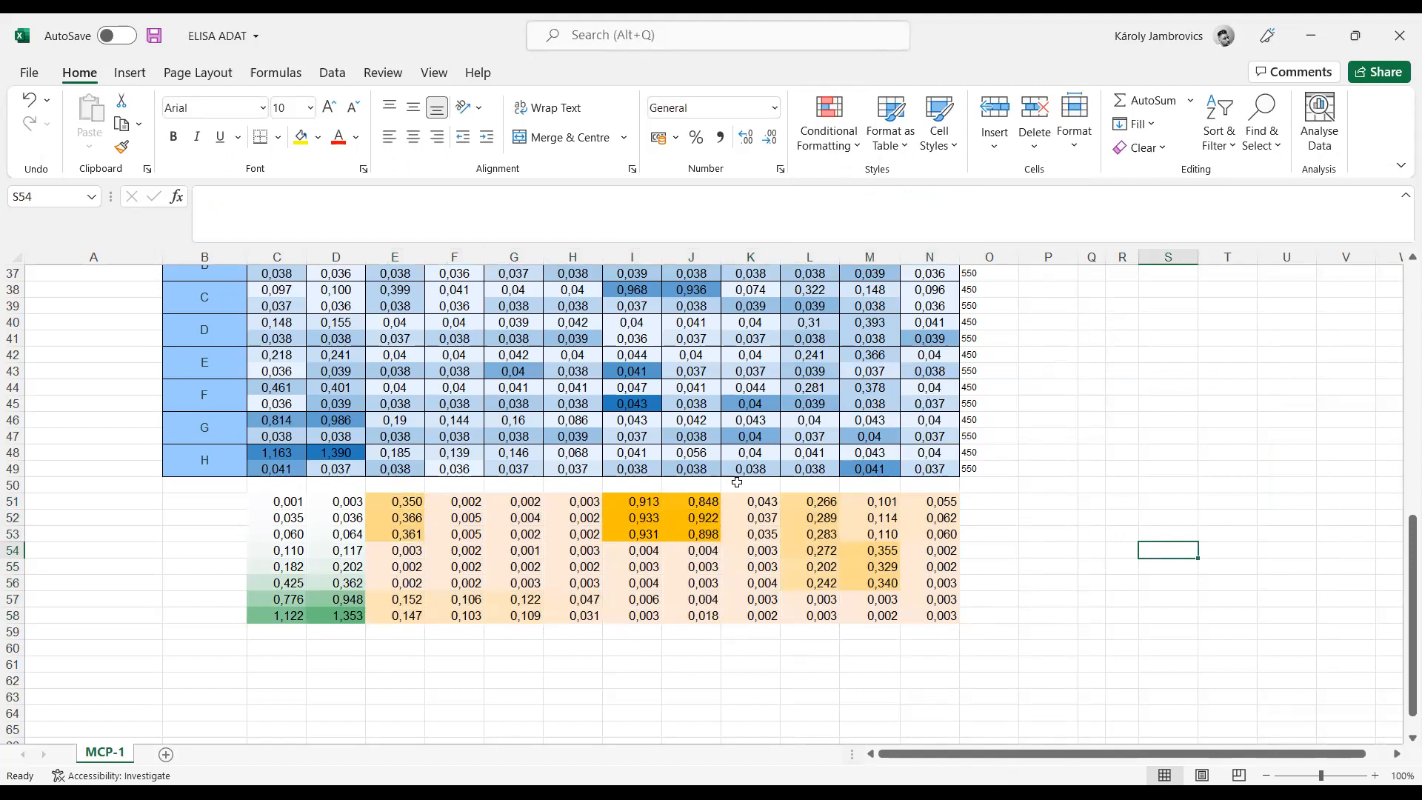
# Step: Examine the highest sample differences in I51:J53 and the blank differences in C51:D51
pyautogui.moveTo(636, 500); pyautogui.dragTo(699, 533)
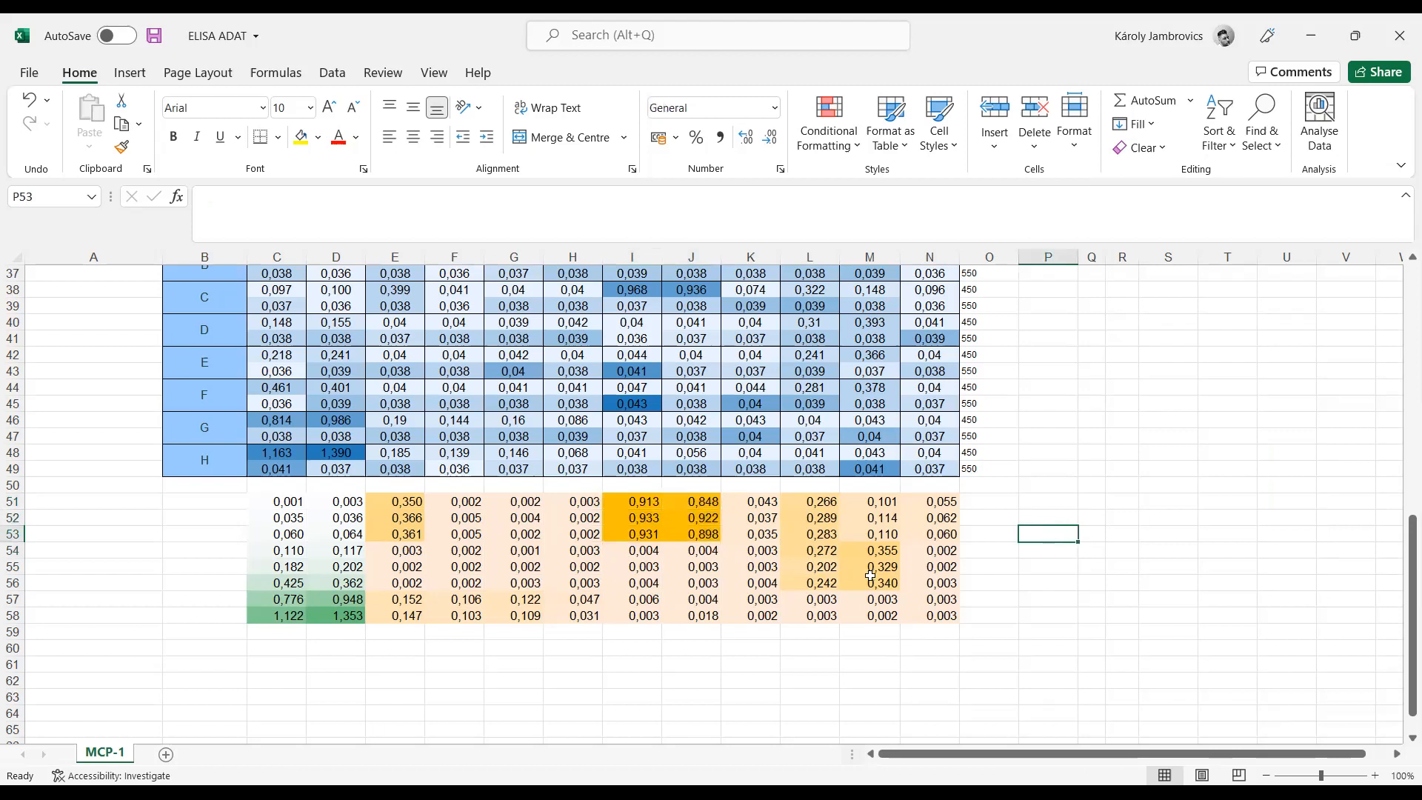
pyautogui.click(1001, 500)
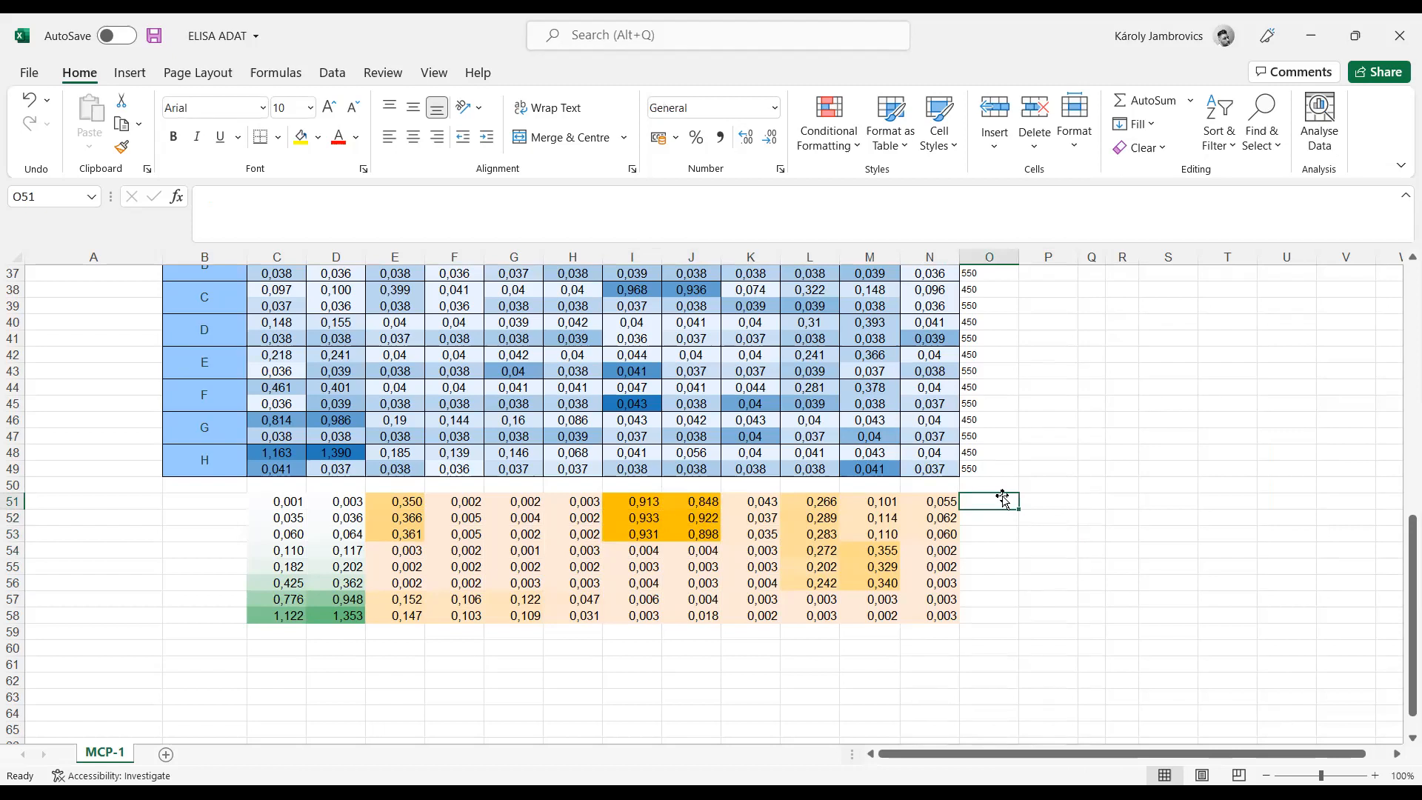
pyautogui.click(642, 506)
pyautogui.moveTo(642, 515); pyautogui.dragTo(704, 532)
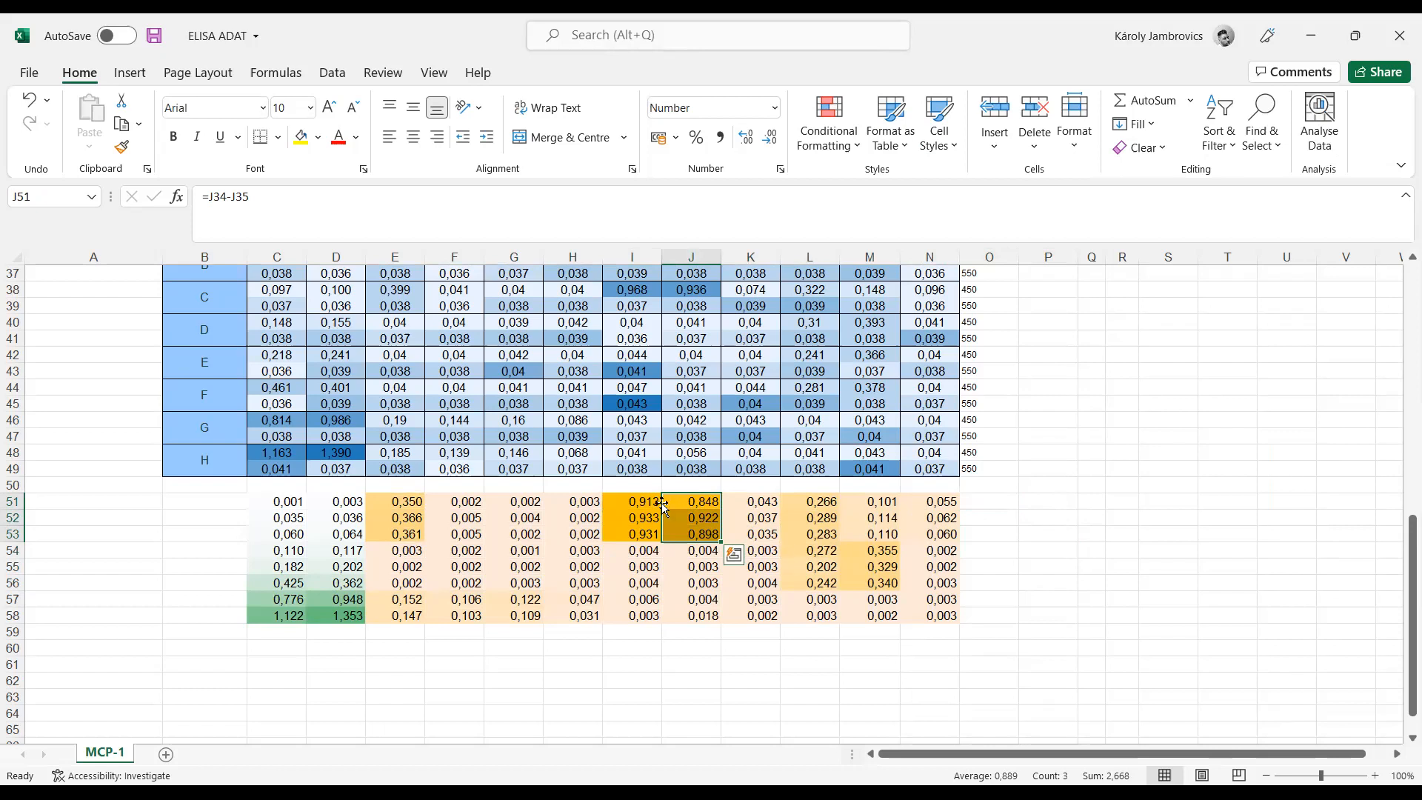
pyautogui.moveTo(287, 504); pyautogui.dragTo(355, 503)
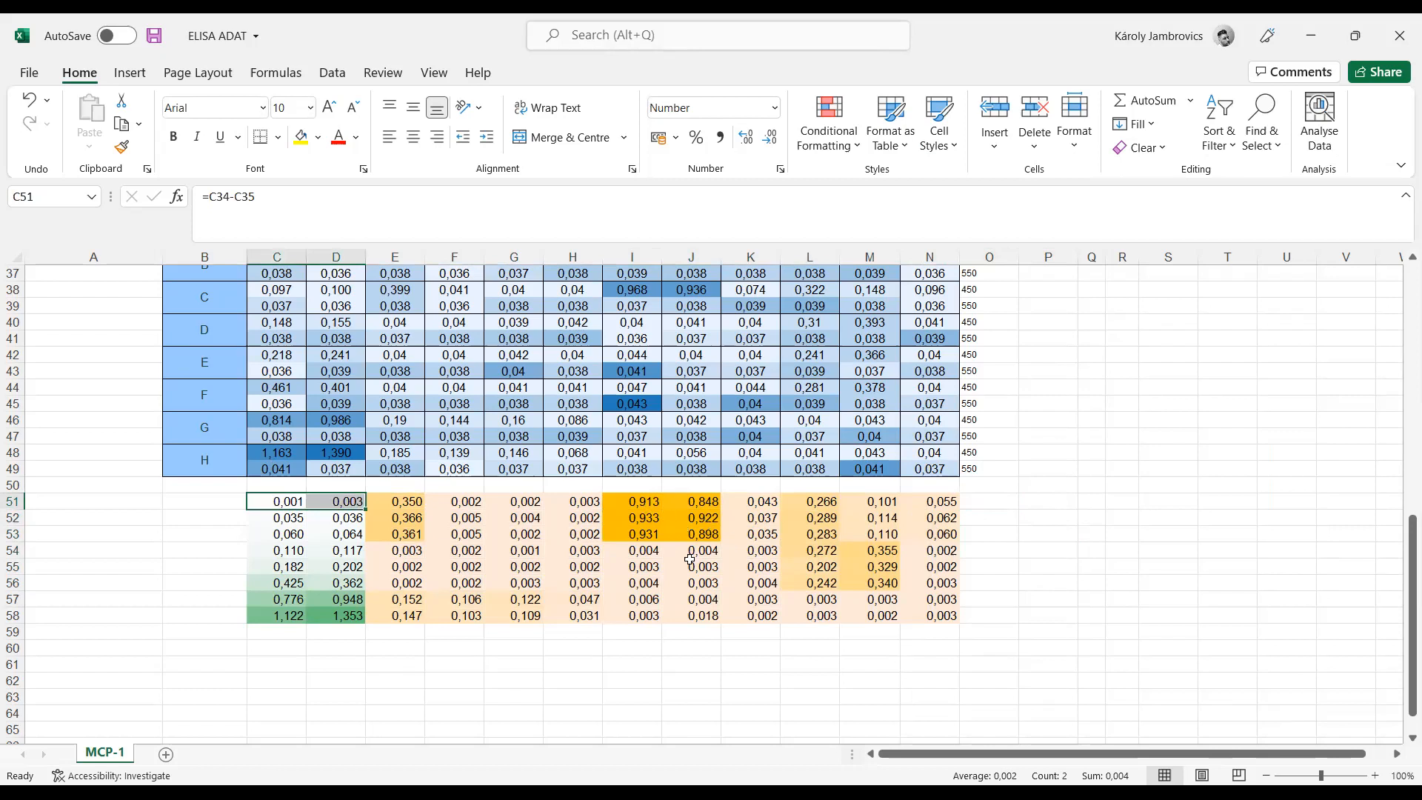
pyautogui.click(439, 648)
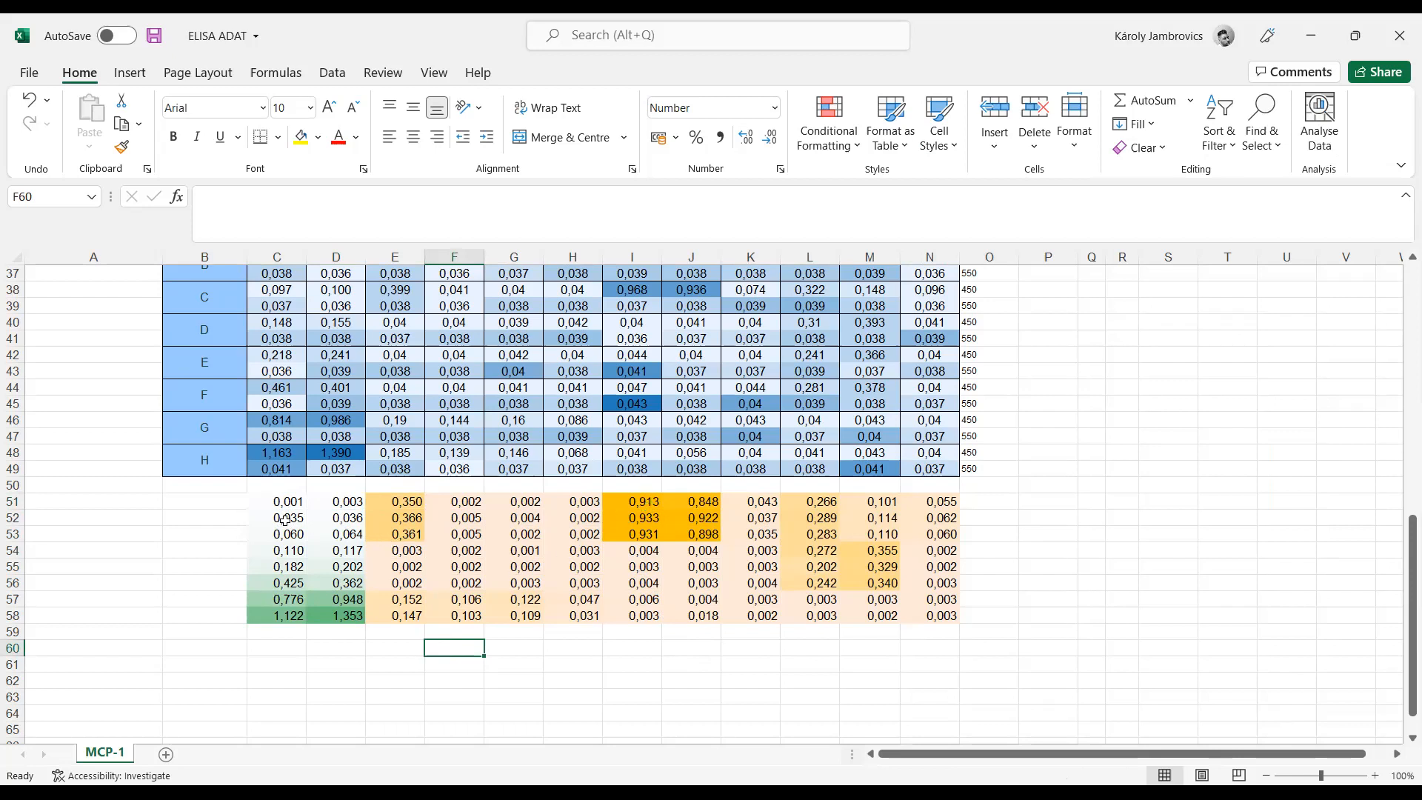
# Step: Insert an AVERAGE function in B51 averaging the blank differences C51:D51
pyautogui.click(234, 501)
pyautogui.write('=')
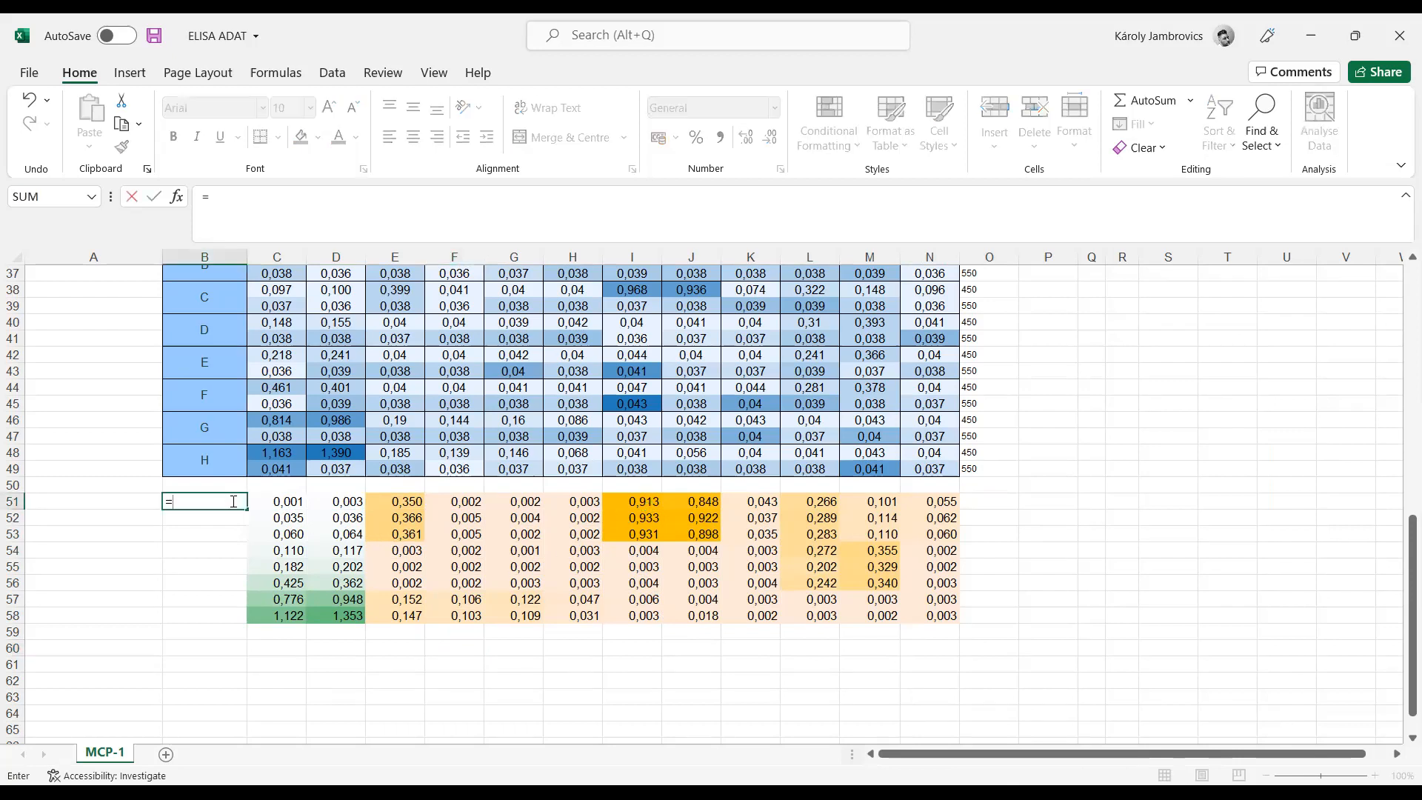
pyautogui.scroll(1, 234, 501)
pyautogui.click(176, 196)
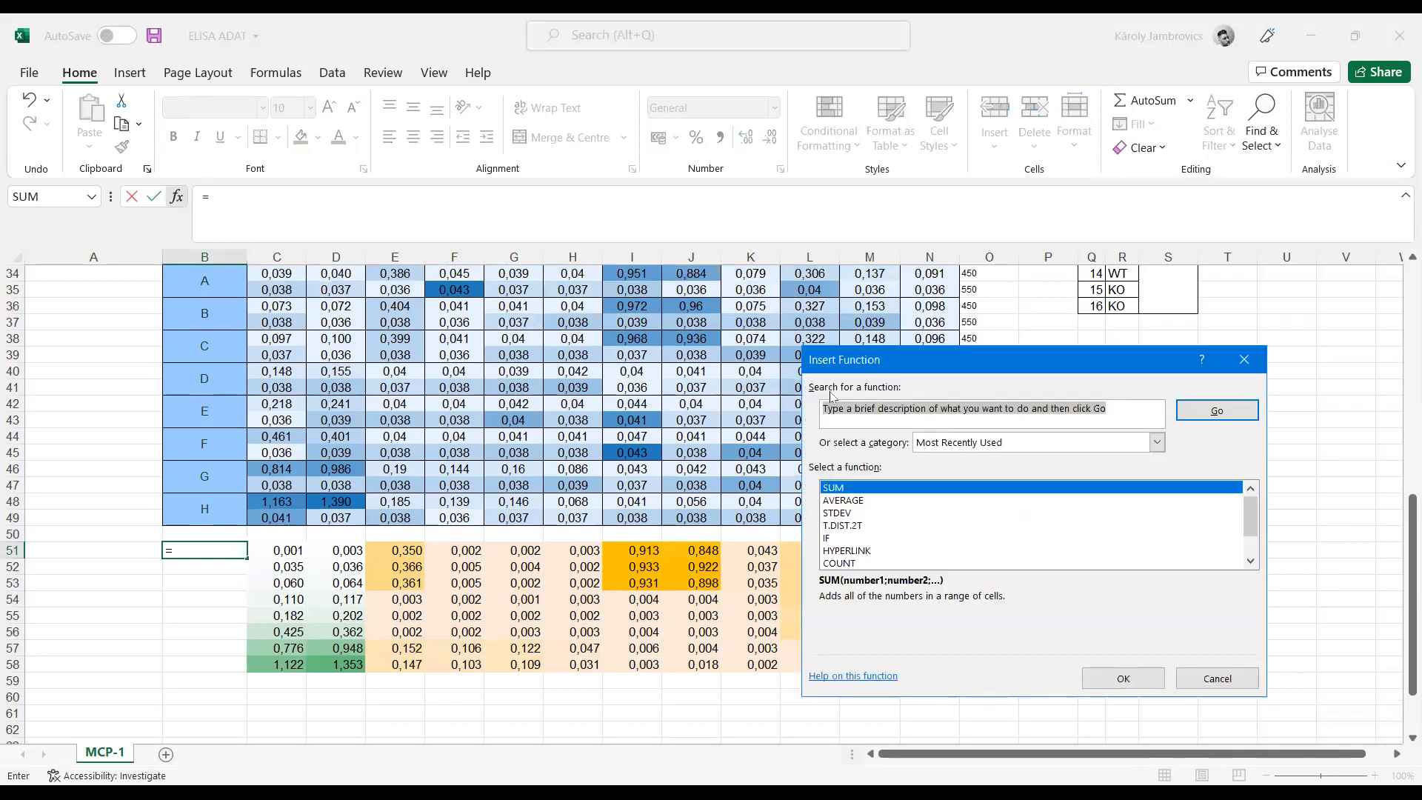
pyautogui.click(859, 501)
pyautogui.click(1134, 685)
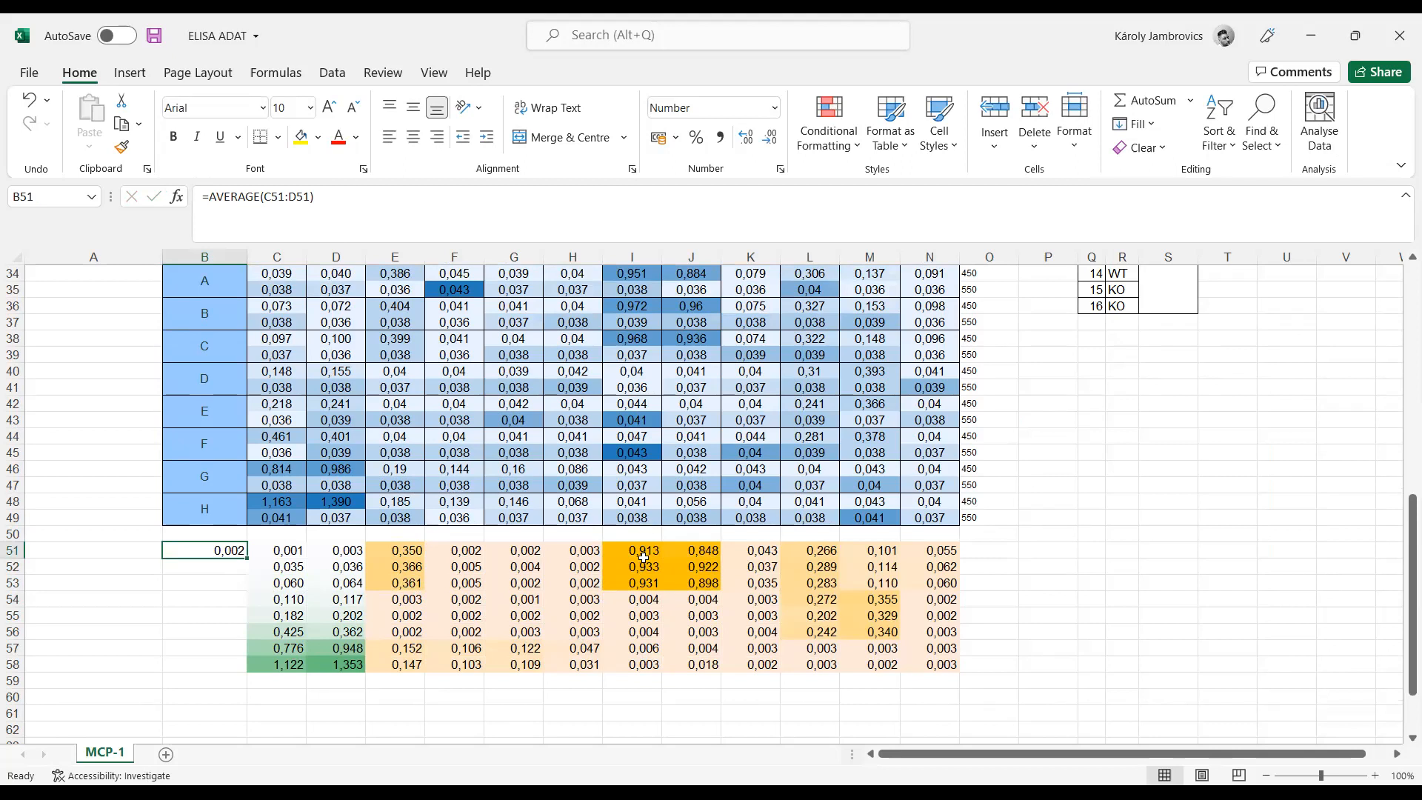
# Step: Copy the differences in I51:I53 and paste them as values, transposed, into row 60 starting at E60
pyautogui.moveTo(643, 552); pyautogui.dragTo(651, 582)
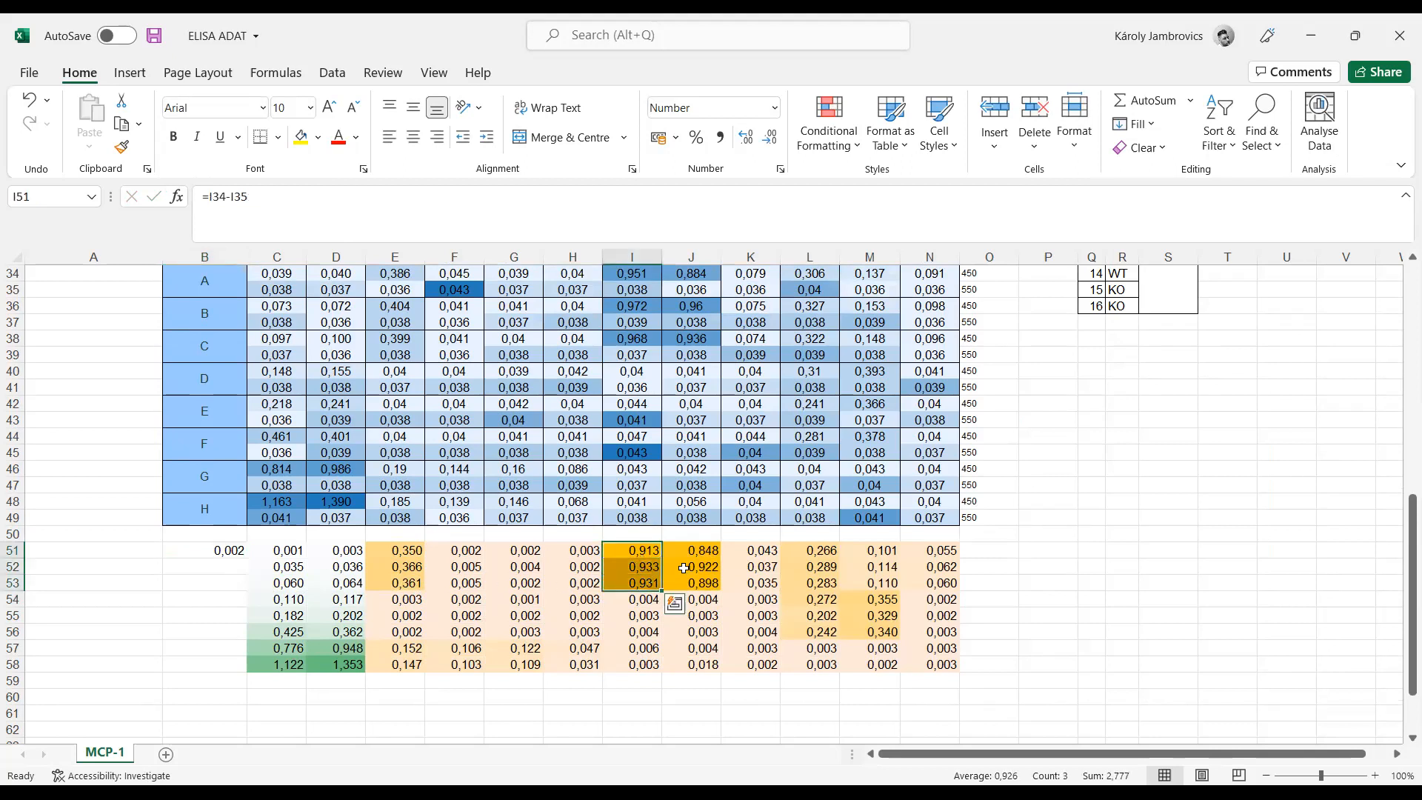
pyautogui.hotkey('ctrl', 'c')
pyautogui.click(381, 696)
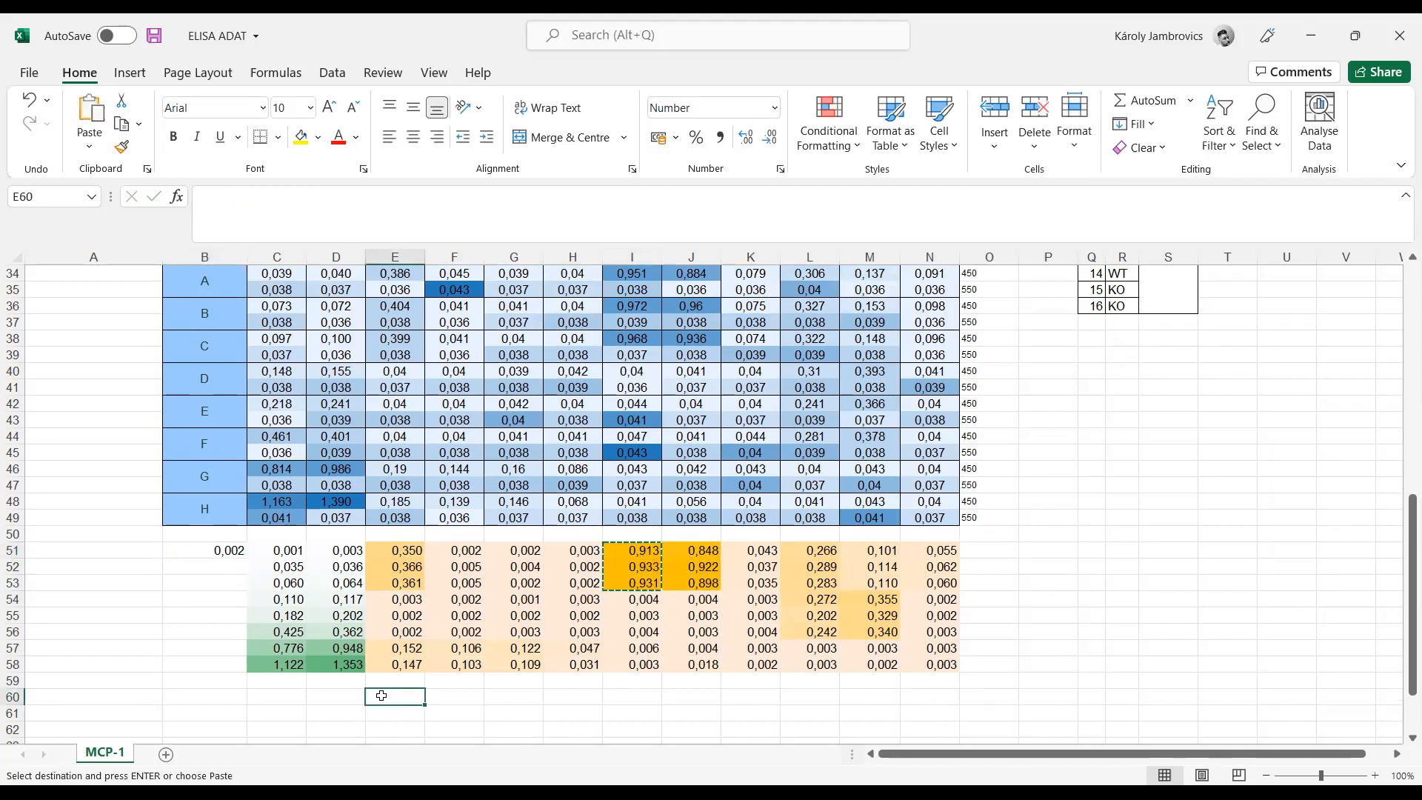
pyautogui.rightClick(382, 696)
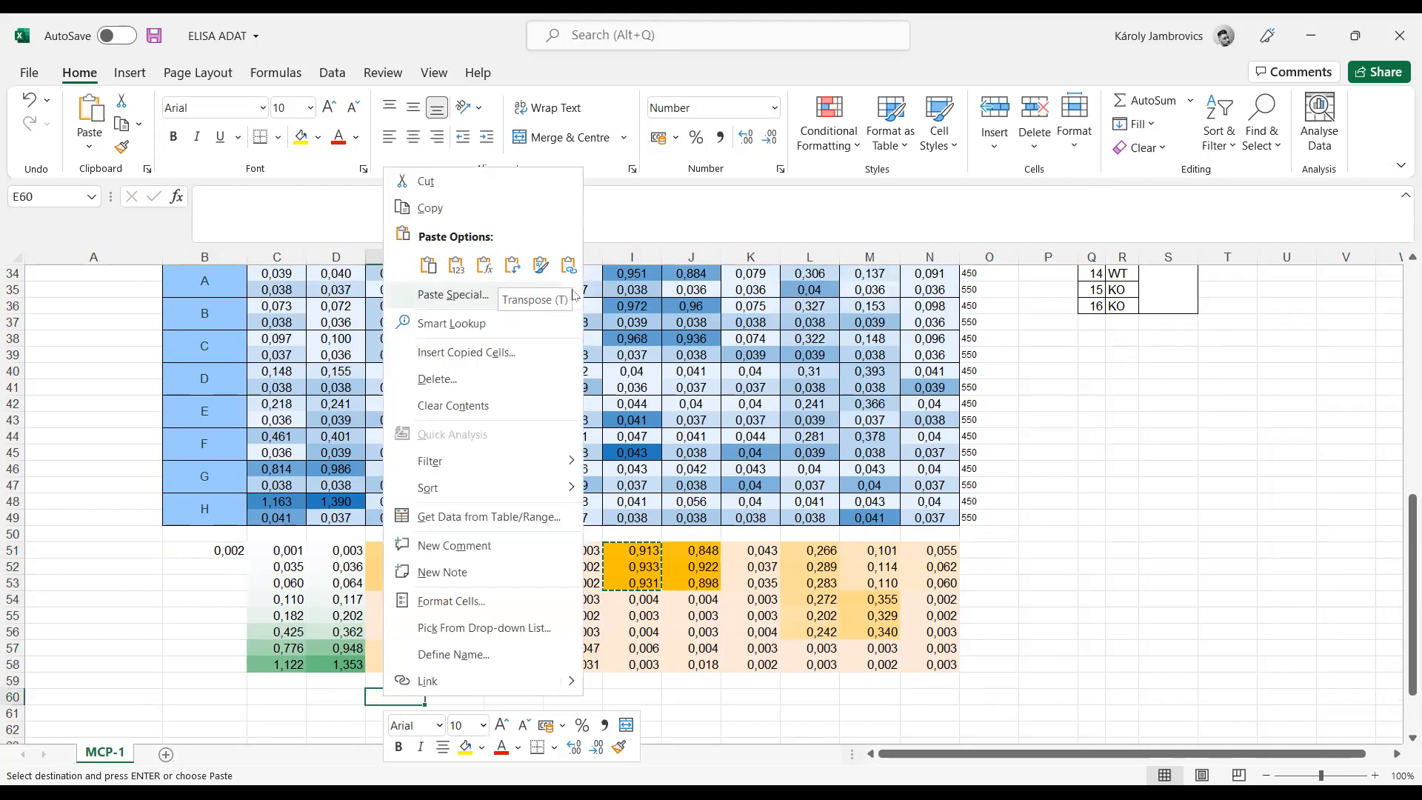
pyautogui.moveTo(571, 296)
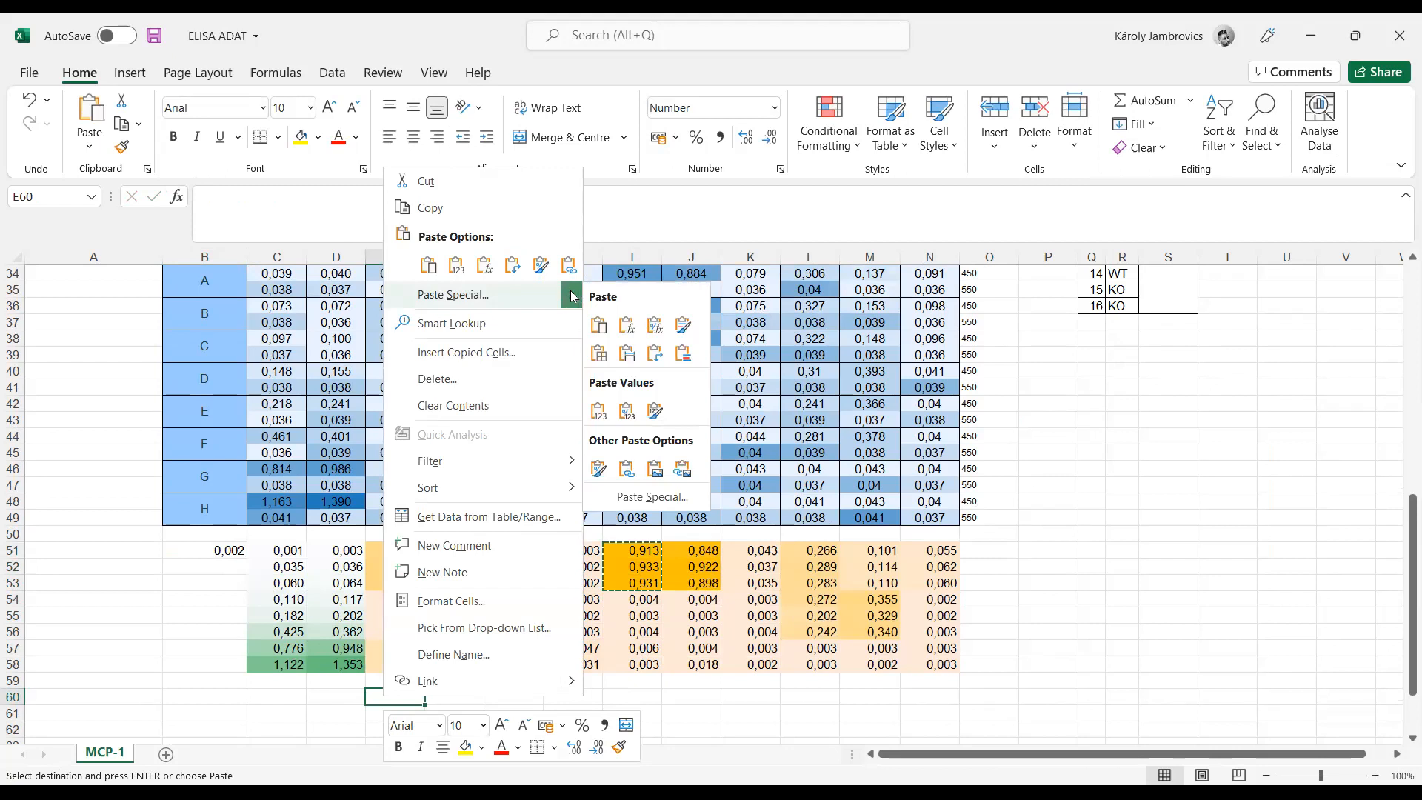
pyautogui.click(671, 499)
pyautogui.click(690, 587)
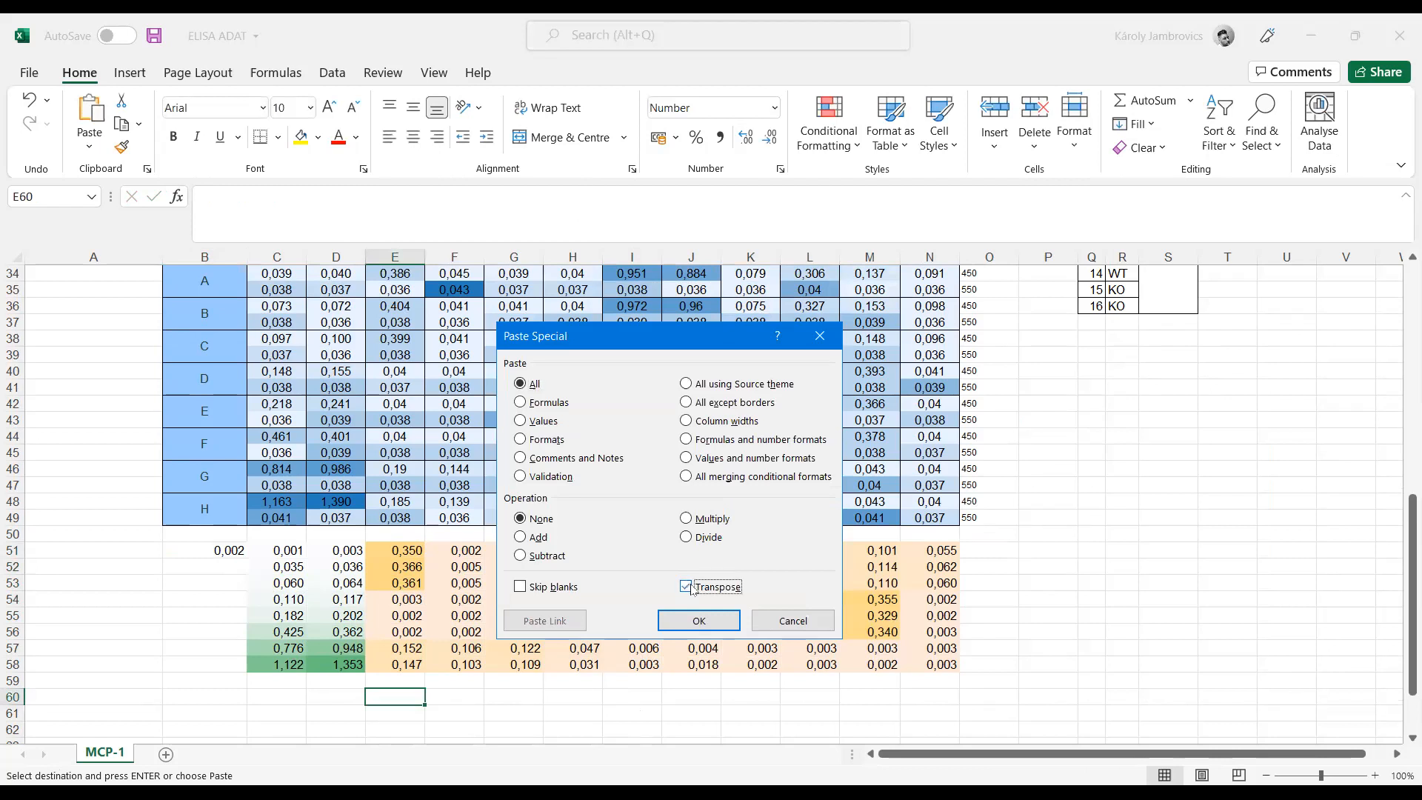
pyautogui.click(544, 421)
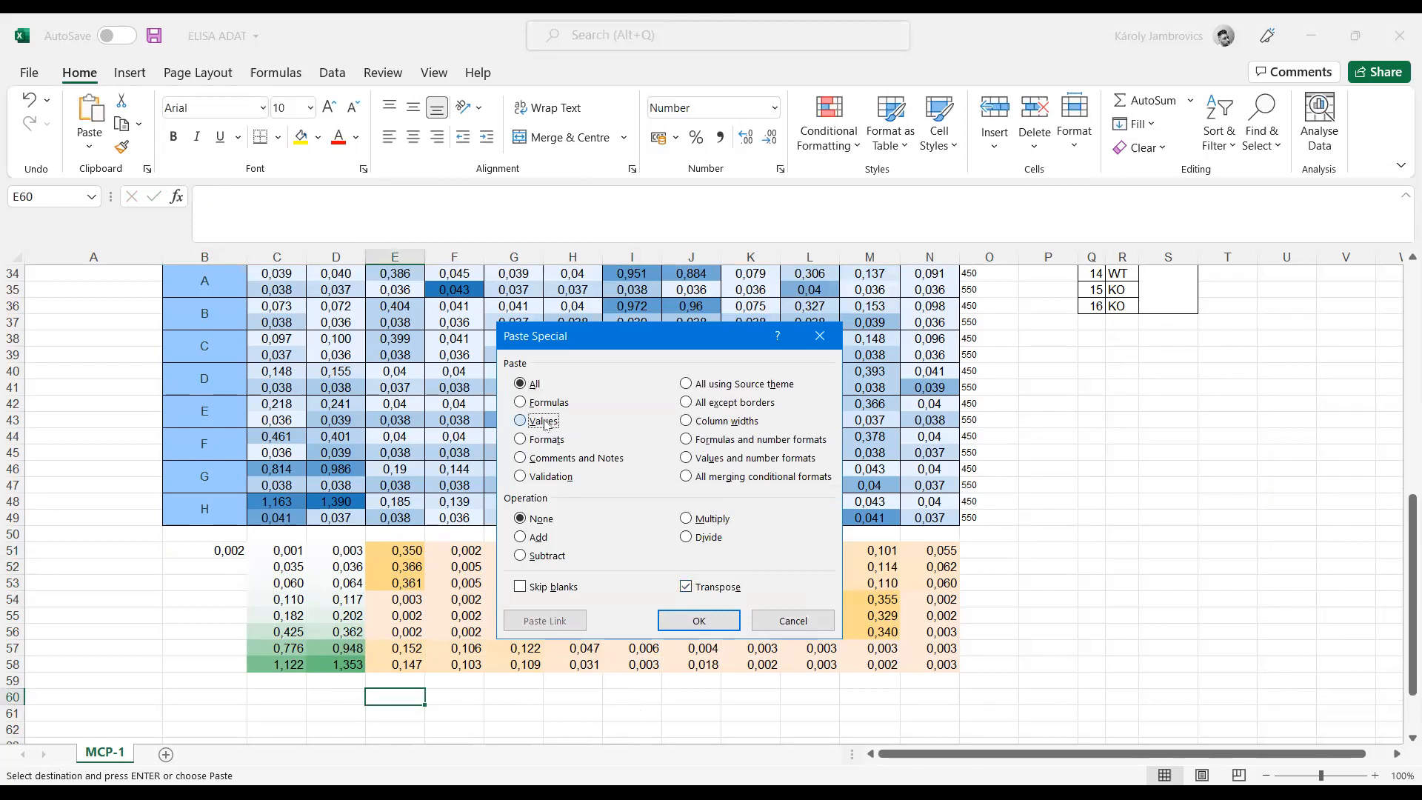
pyautogui.click(700, 628)
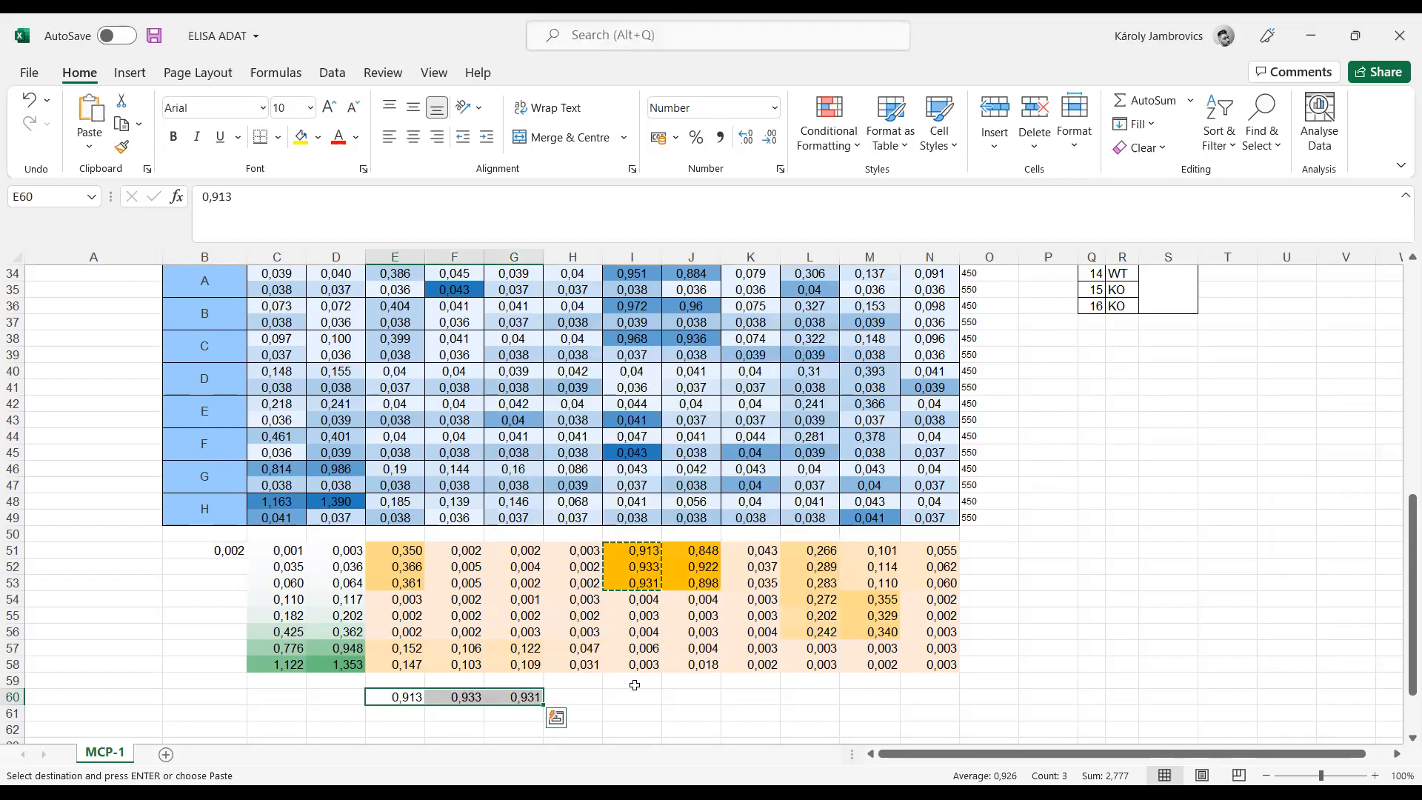
# Step: Copy the differences in J51:J53 and paste them as values, transposed, into row 61 starting at E61
pyautogui.moveTo(704, 552); pyautogui.dragTo(704, 583)
pyautogui.hotkey('ctrl', 'c')
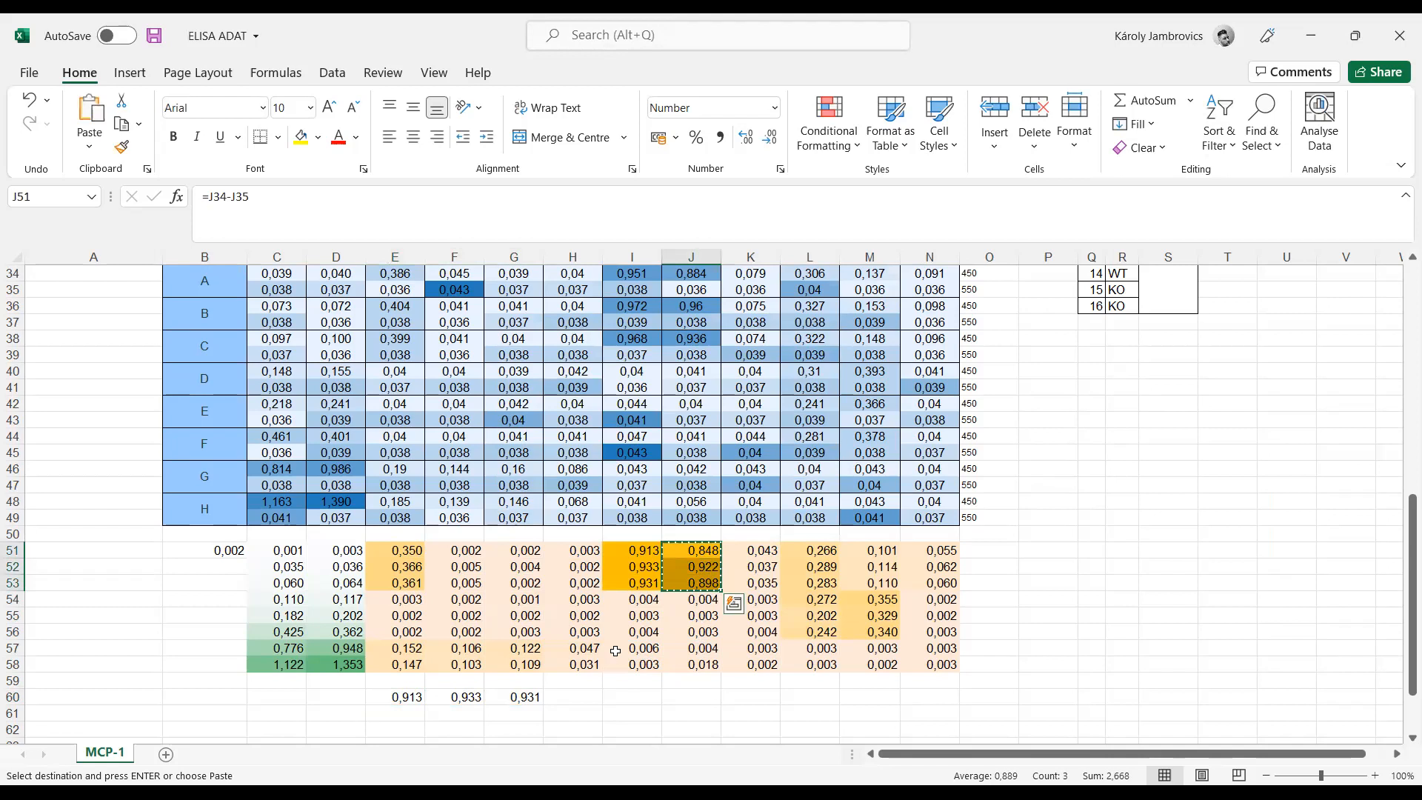
pyautogui.scroll(-1, 430, 670)
pyautogui.click(414, 667)
pyautogui.rightClick(414, 667)
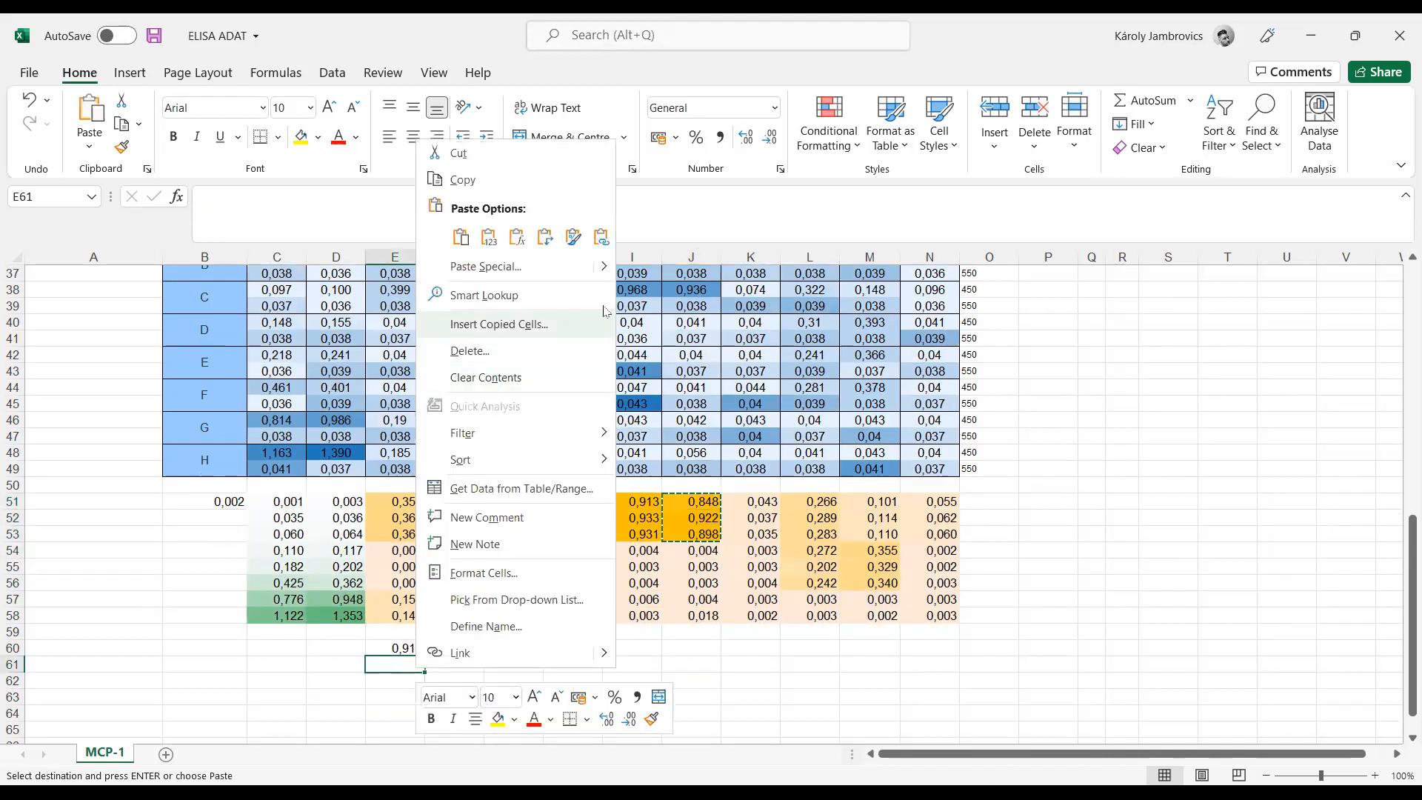
pyautogui.moveTo(602, 273)
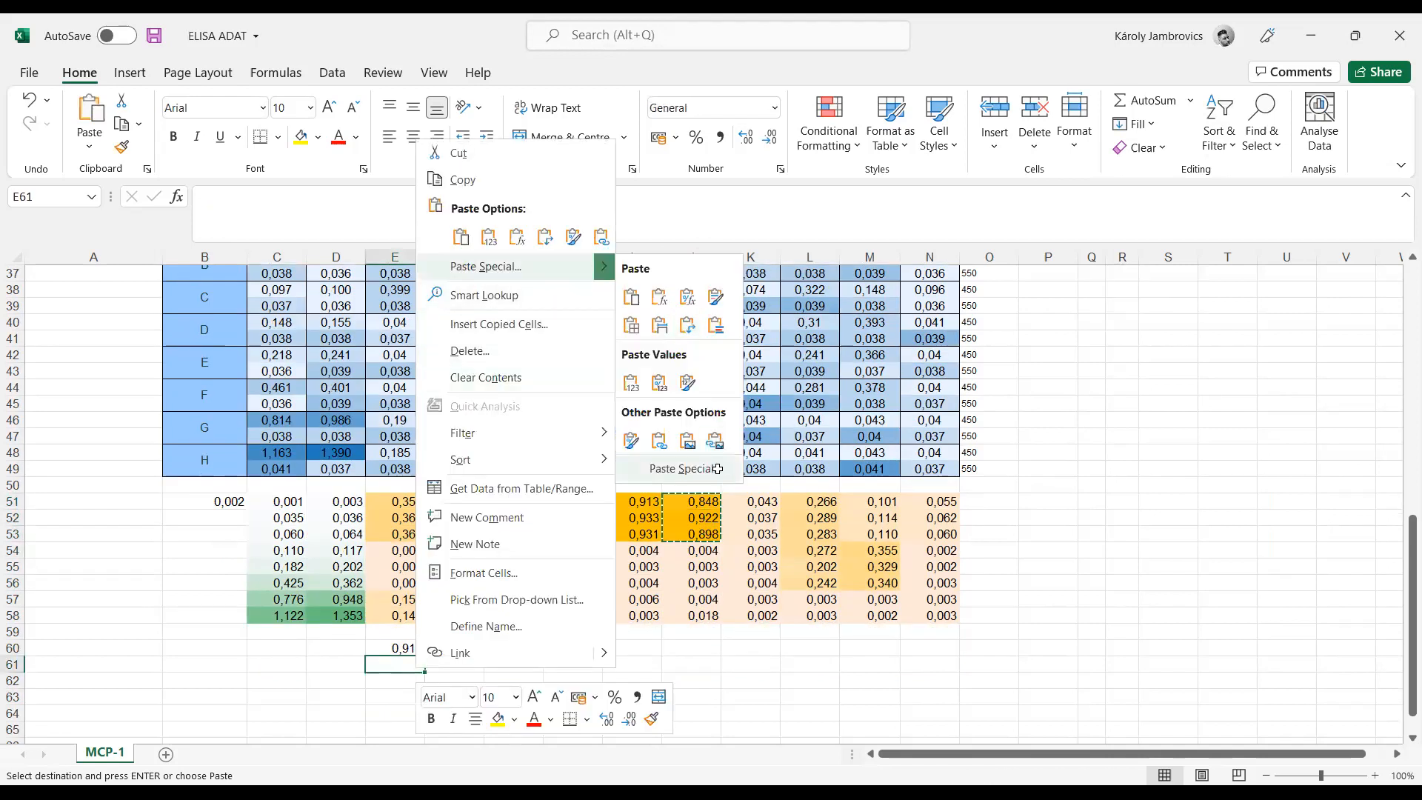
pyautogui.click(685, 469)
pyautogui.click(734, 563)
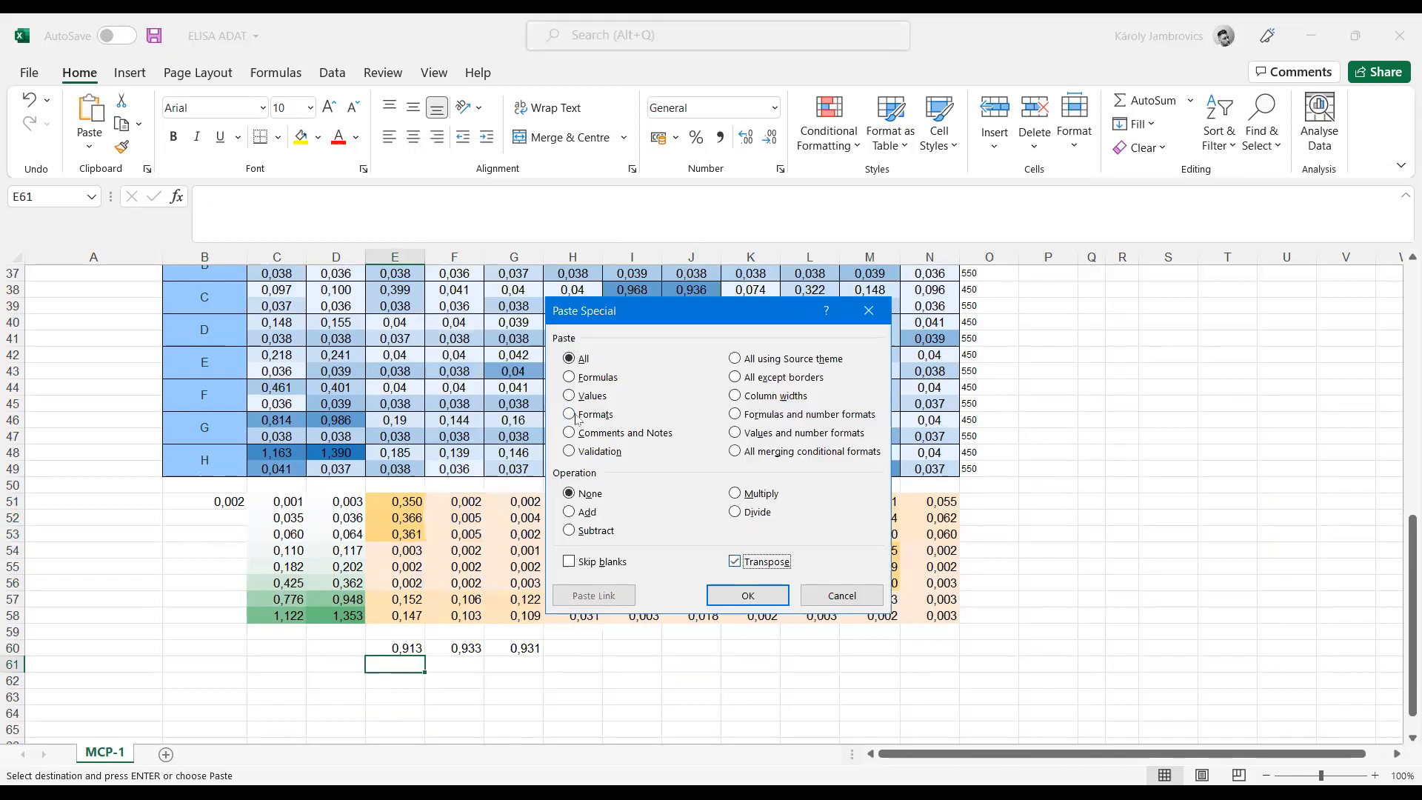
pyautogui.click(586, 396)
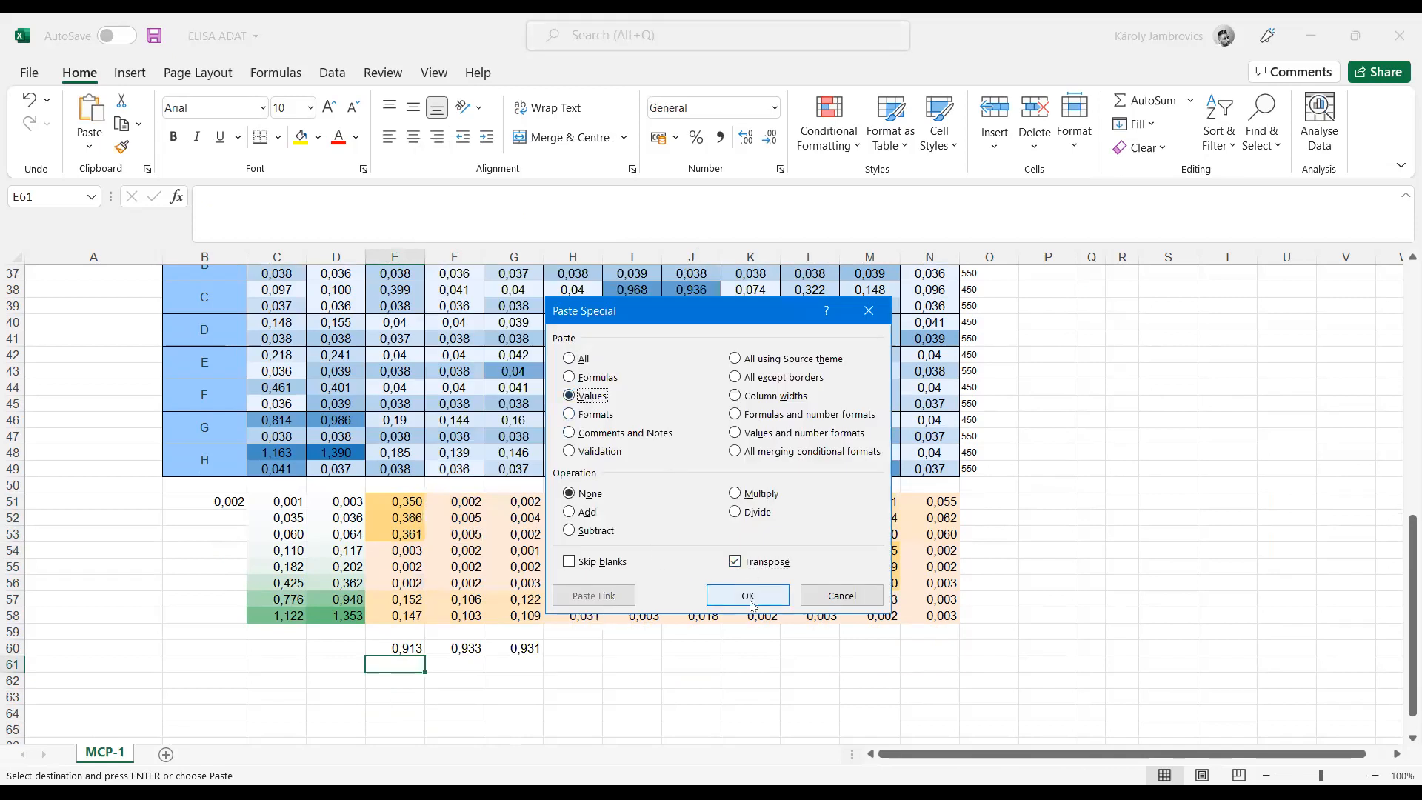
pyautogui.click(748, 595)
pyautogui.click(632, 647)
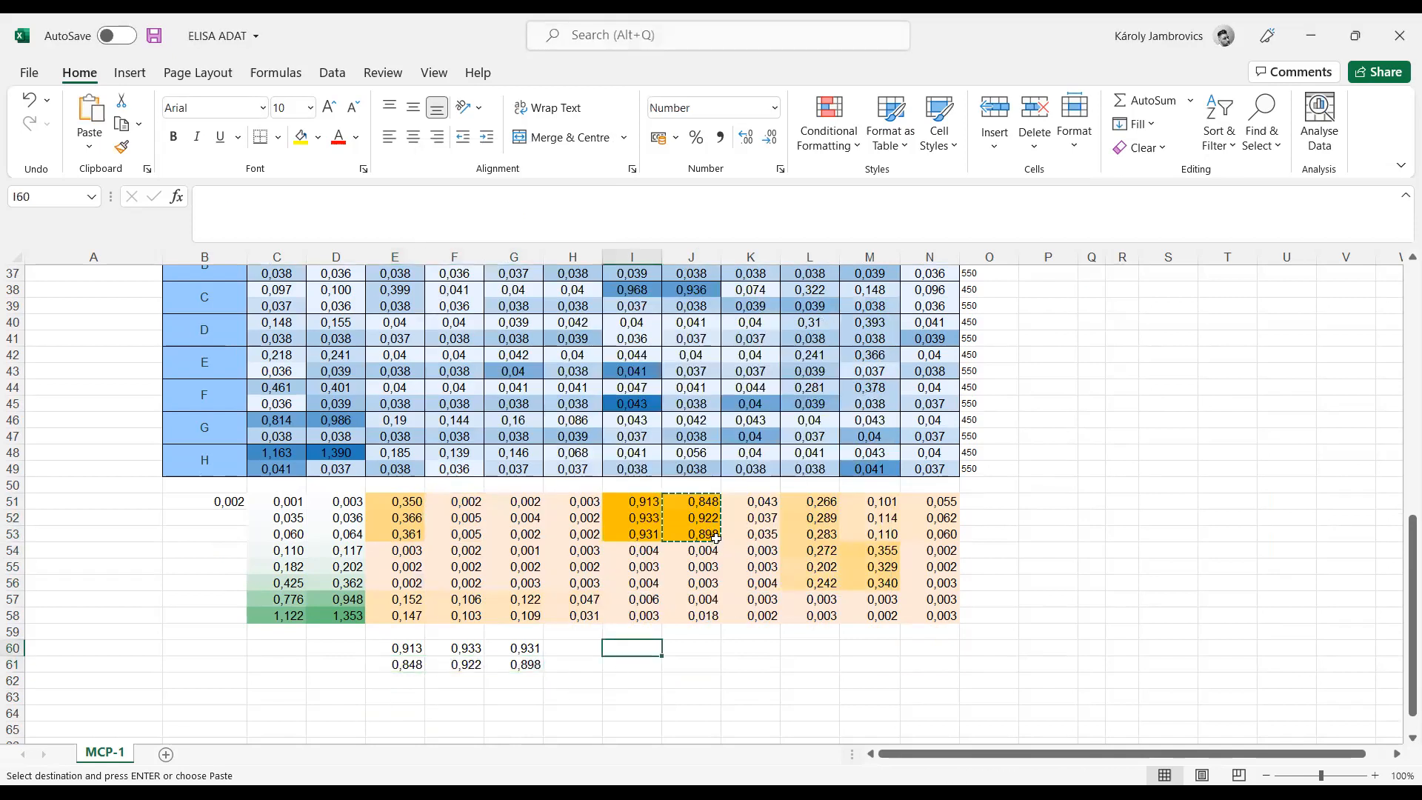
# Step: Copy the differences in K51:K53 and paste them as values, transposed, into row 62 starting at E62
pyautogui.moveTo(765, 501); pyautogui.dragTo(766, 544)
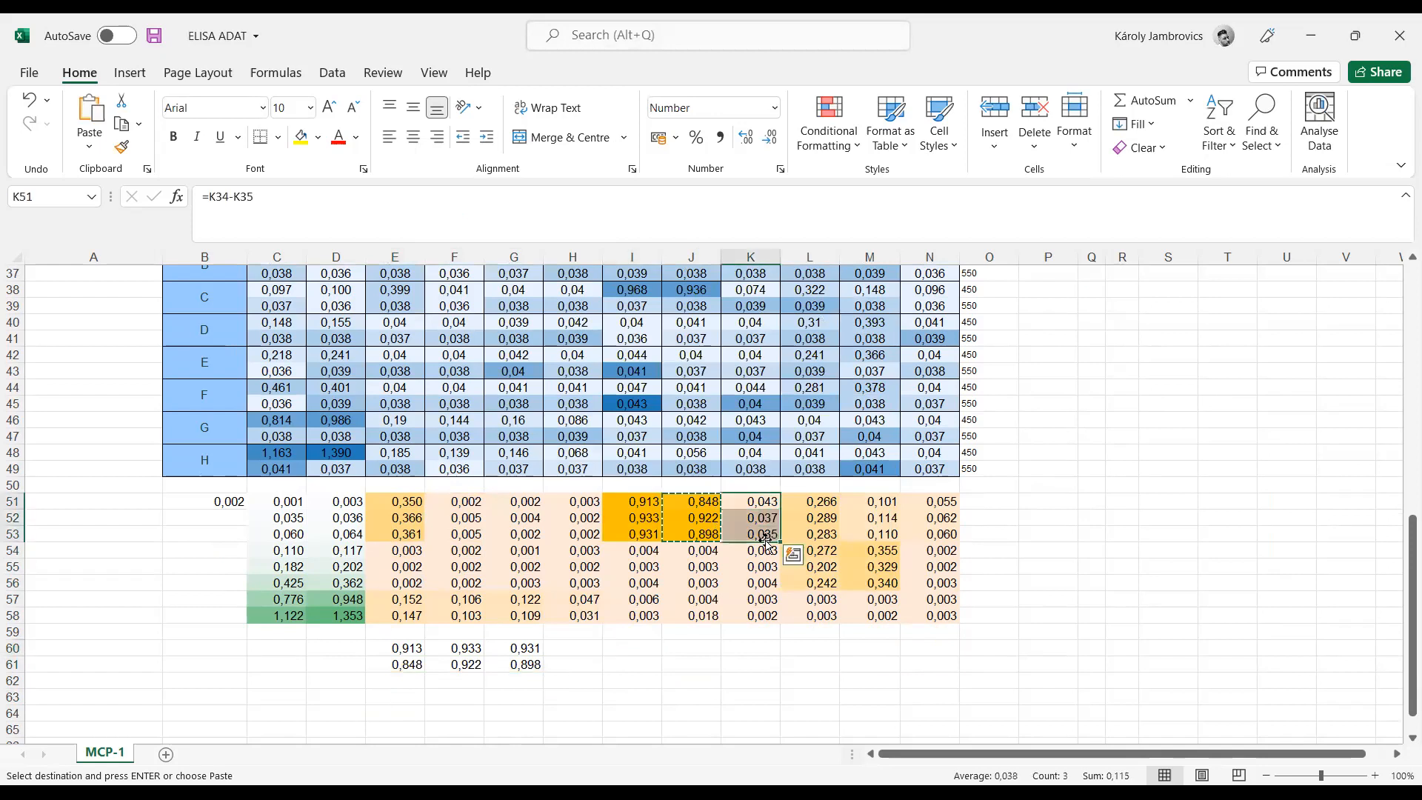
pyautogui.hotkey('ctrl', 'c')
pyautogui.click(411, 683)
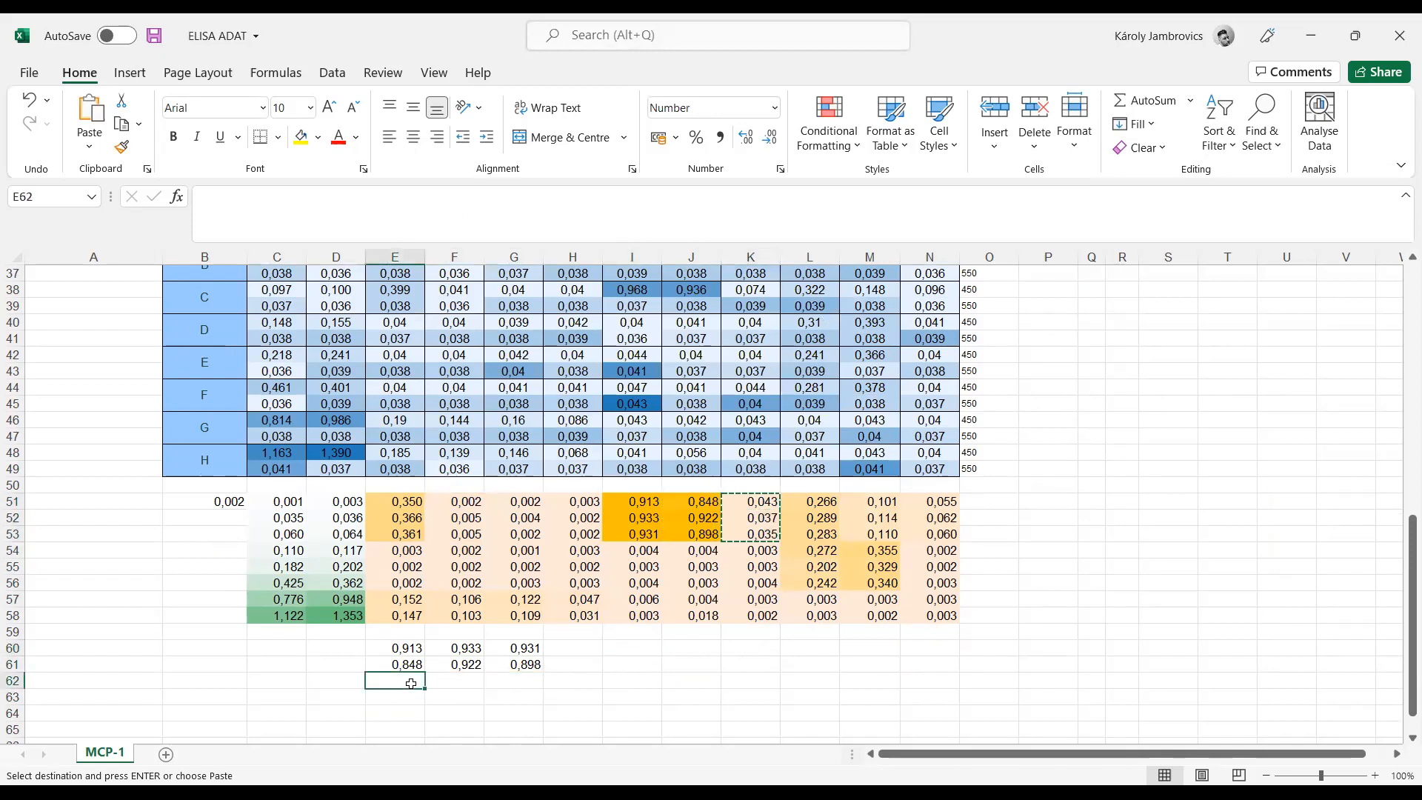
pyautogui.rightClick(411, 682)
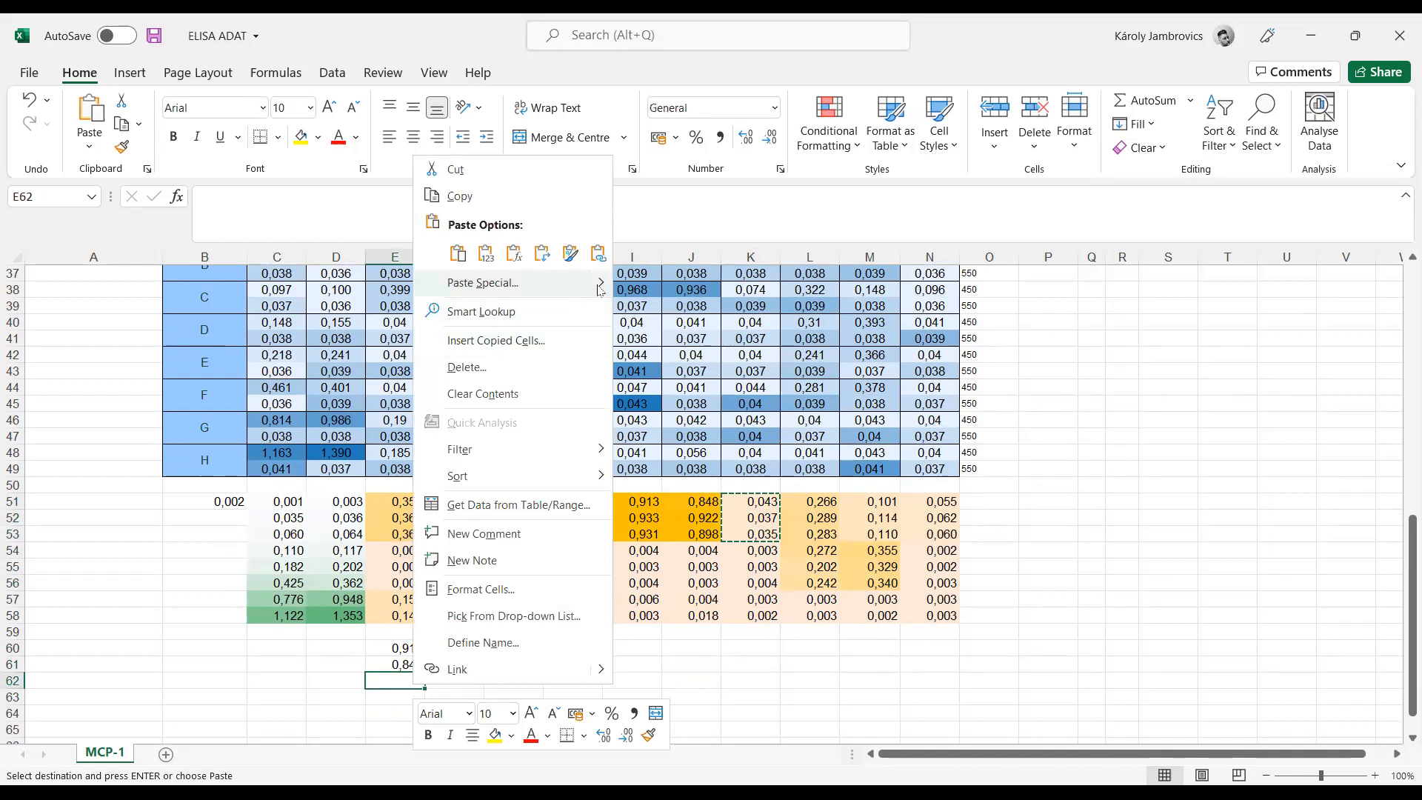
pyautogui.moveTo(600, 290)
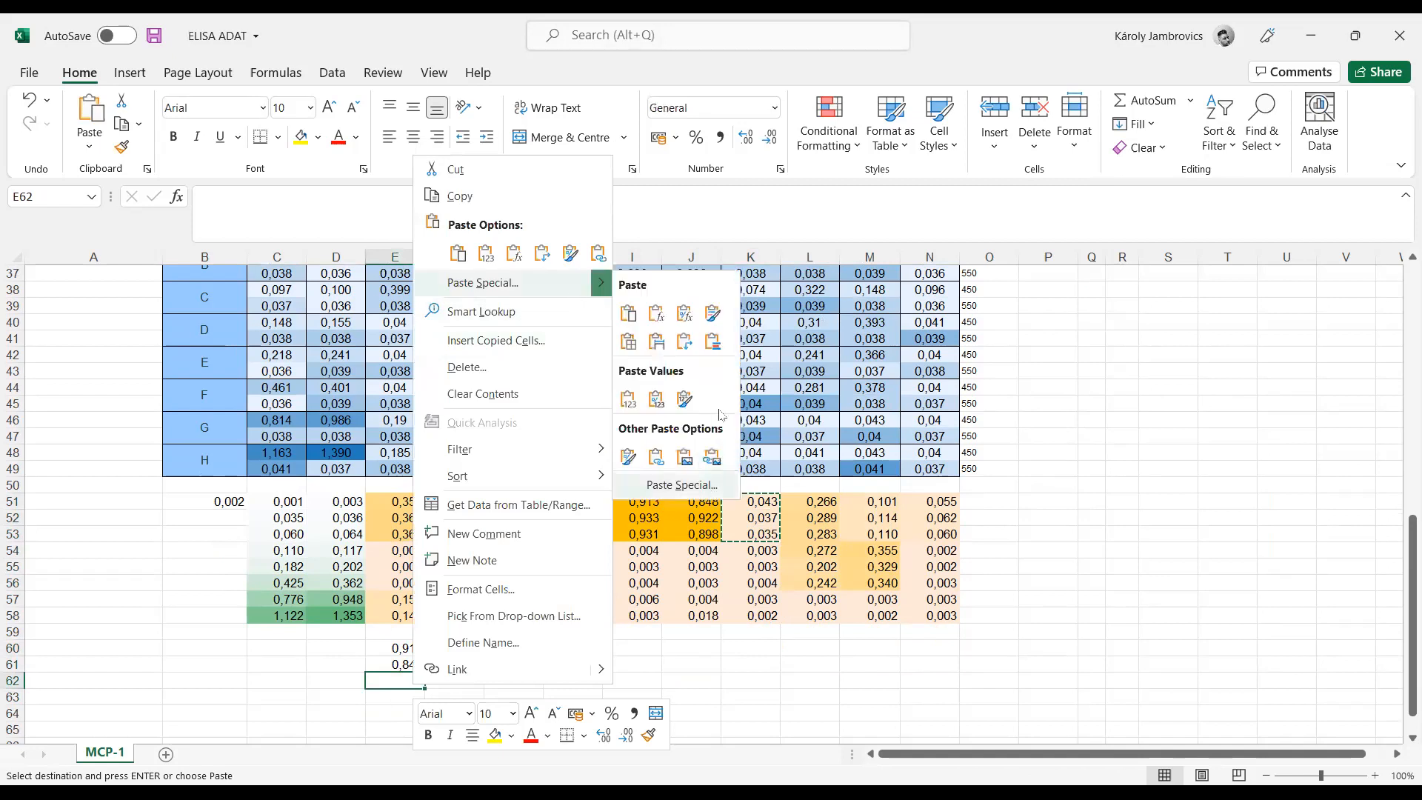
pyautogui.click(702, 483)
pyautogui.click(573, 411)
pyautogui.click(741, 579)
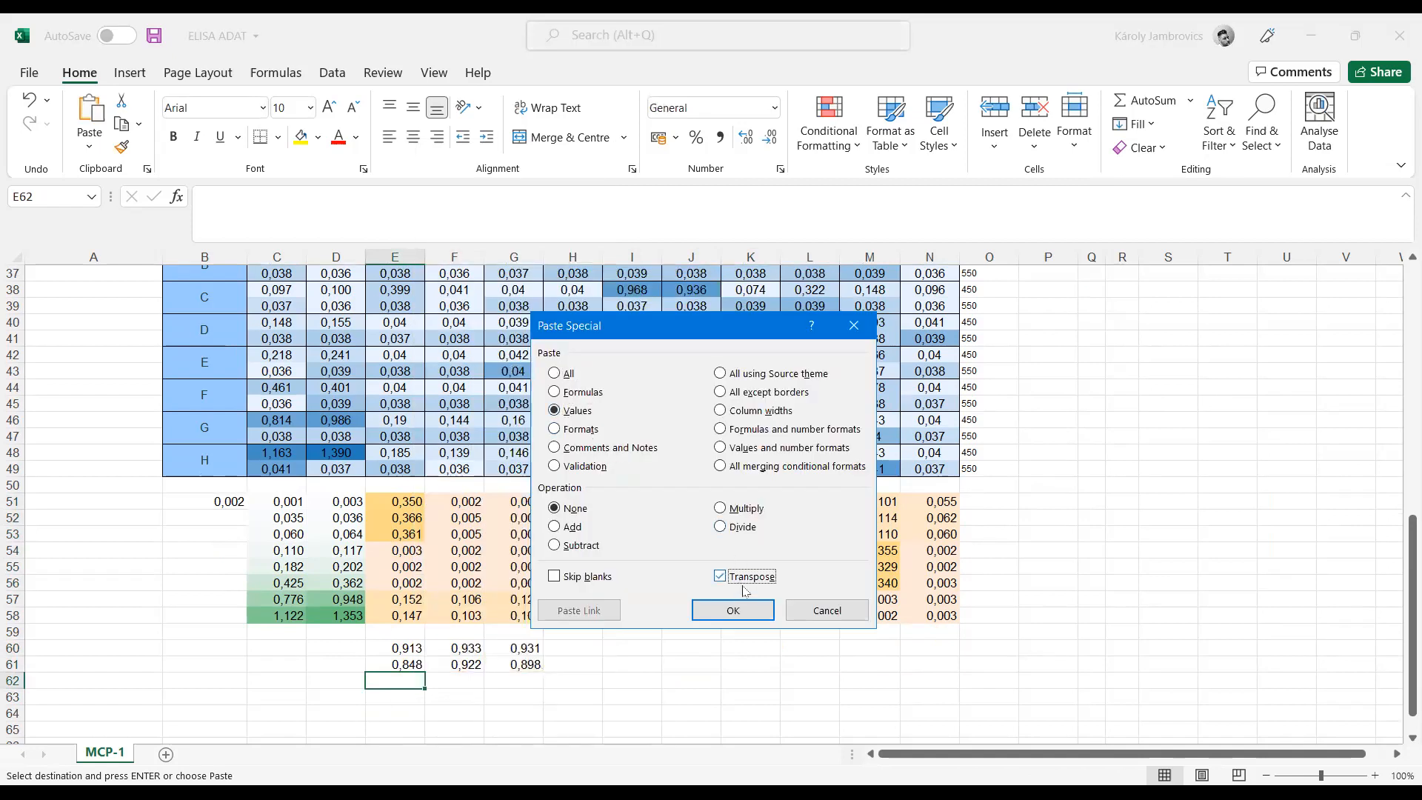
pyautogui.press('Return')
pyautogui.click(698, 696)
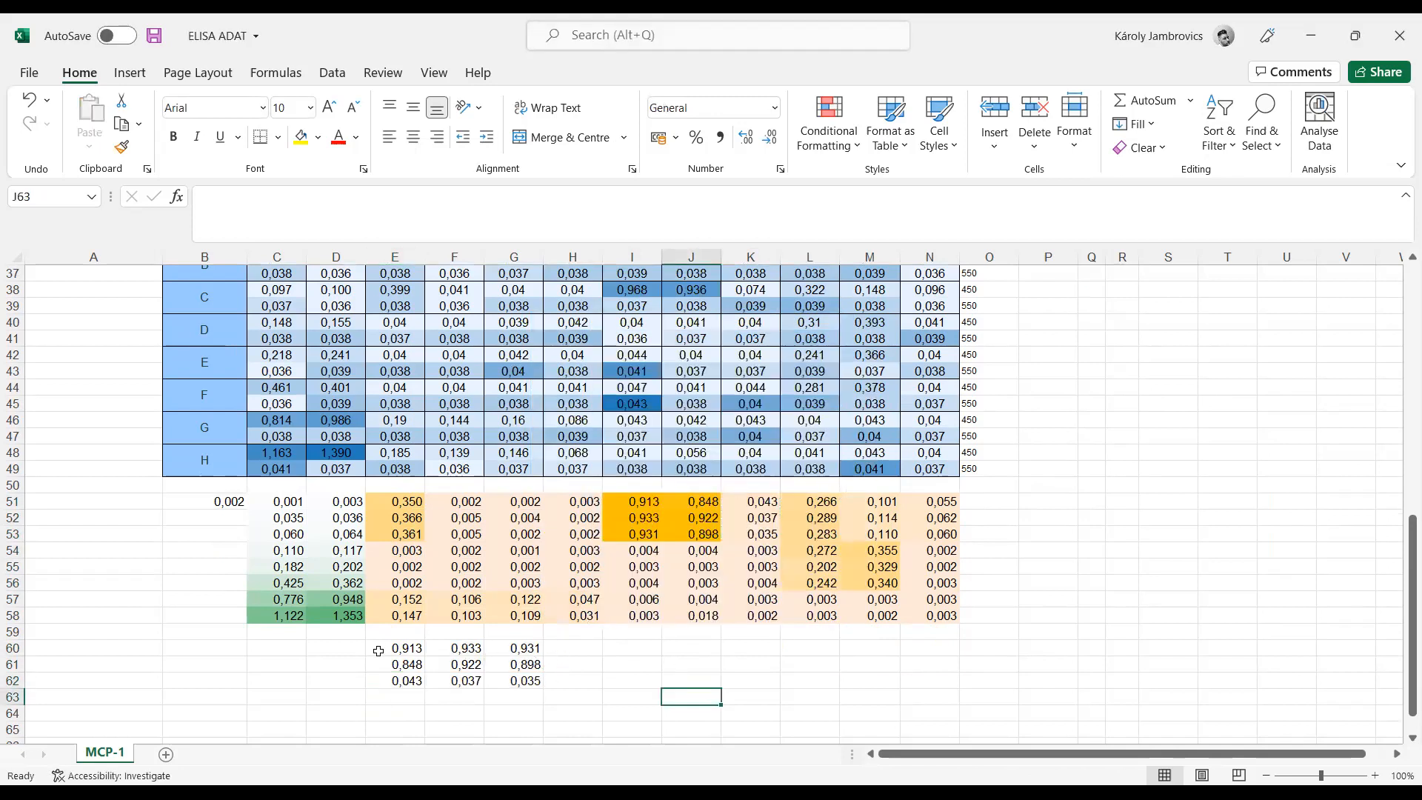
# Step: Label rows 60 to 62 in column D as sample1, sample2 and sample3
pyautogui.click(358, 647)
pyautogui.write('sam')
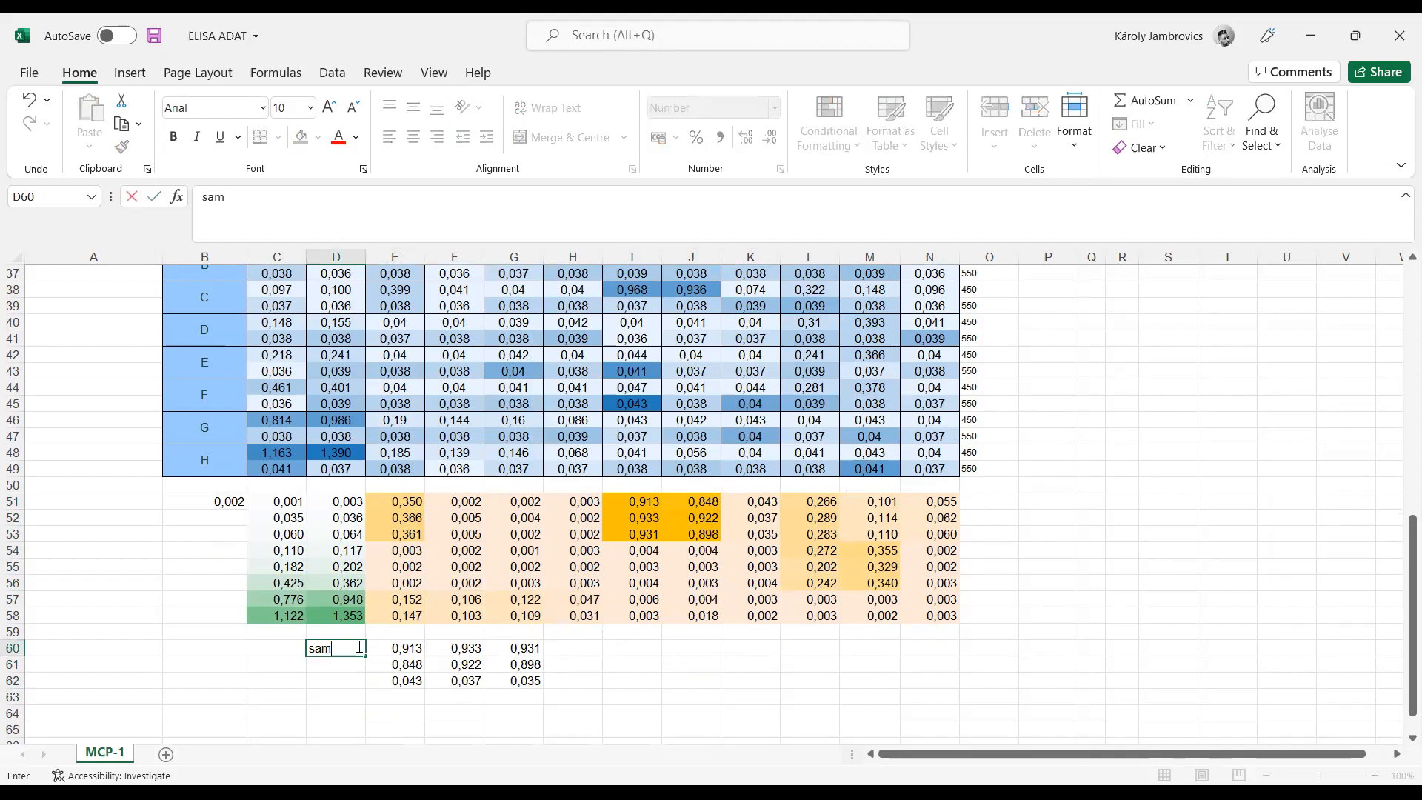
pyautogui.write('ple1')
pyautogui.press('Return')
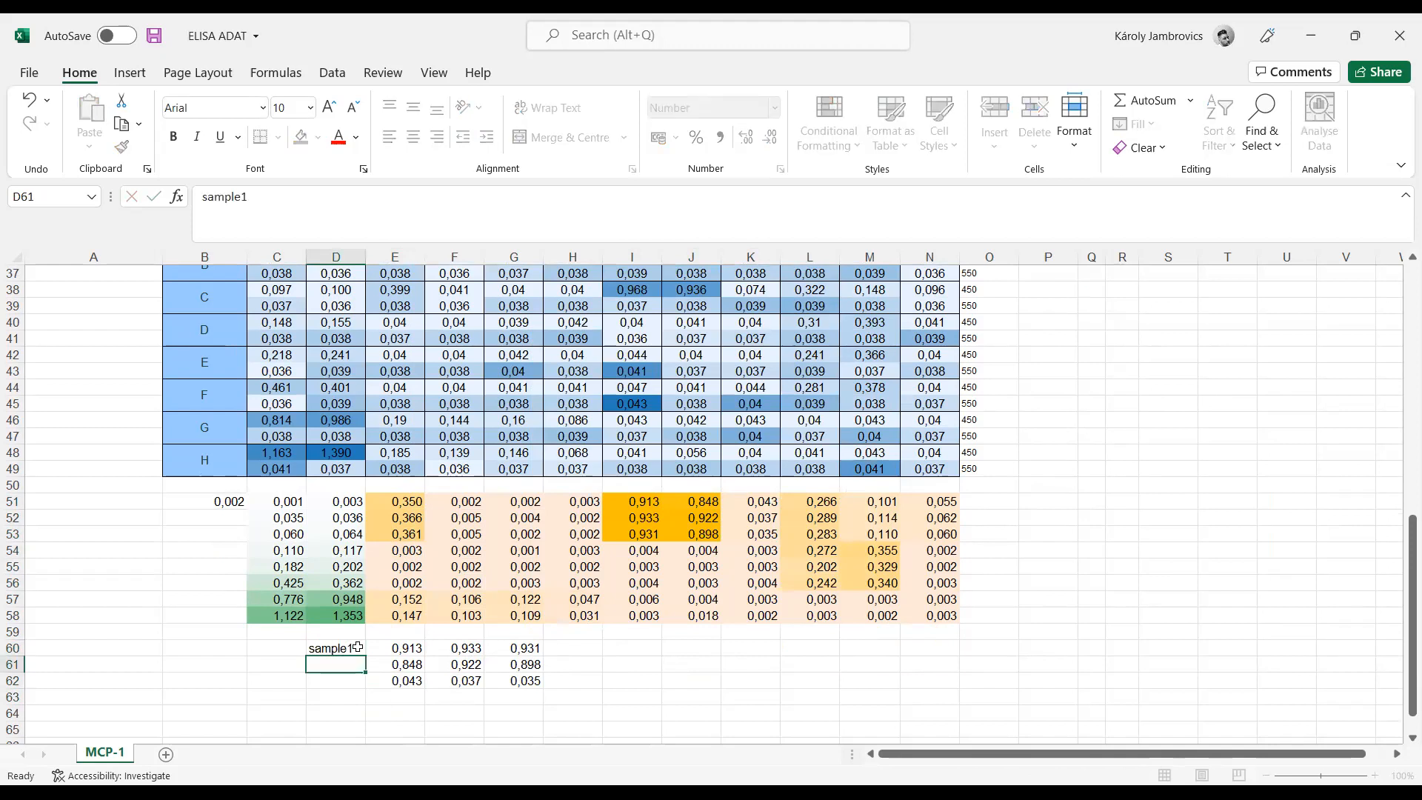
pyautogui.write('sample2')
pyautogui.press('Return')
pyautogui.moveTo(355, 648); pyautogui.dragTo(367, 691)
pyautogui.click(676, 696)
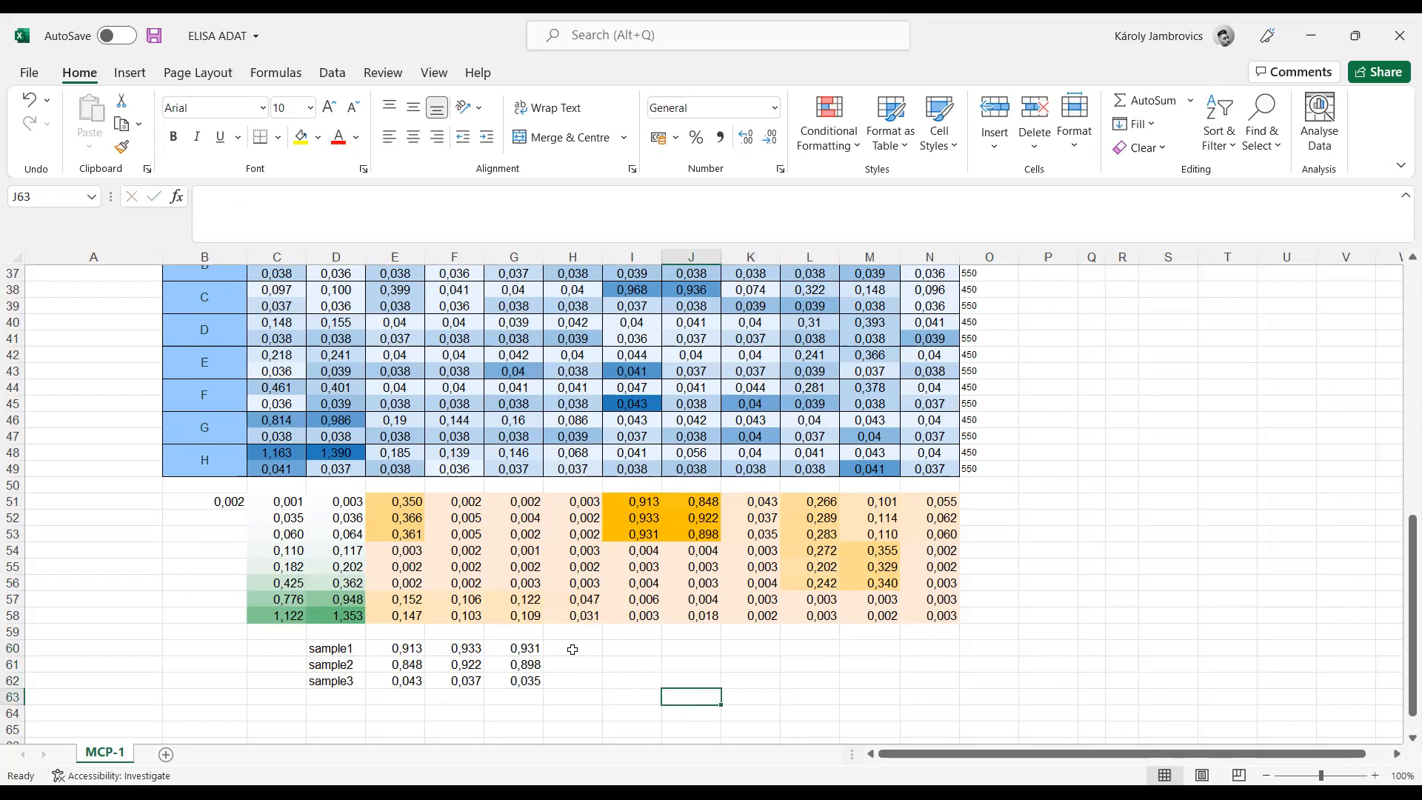
# Step: Enter a formula in H60 subtracting the 0,002 blank from E60 and fill it across H60:J62
pyautogui.click(573, 649)
pyautogui.write('=')
pyautogui.click(395, 646)
pyautogui.write('-0,002')
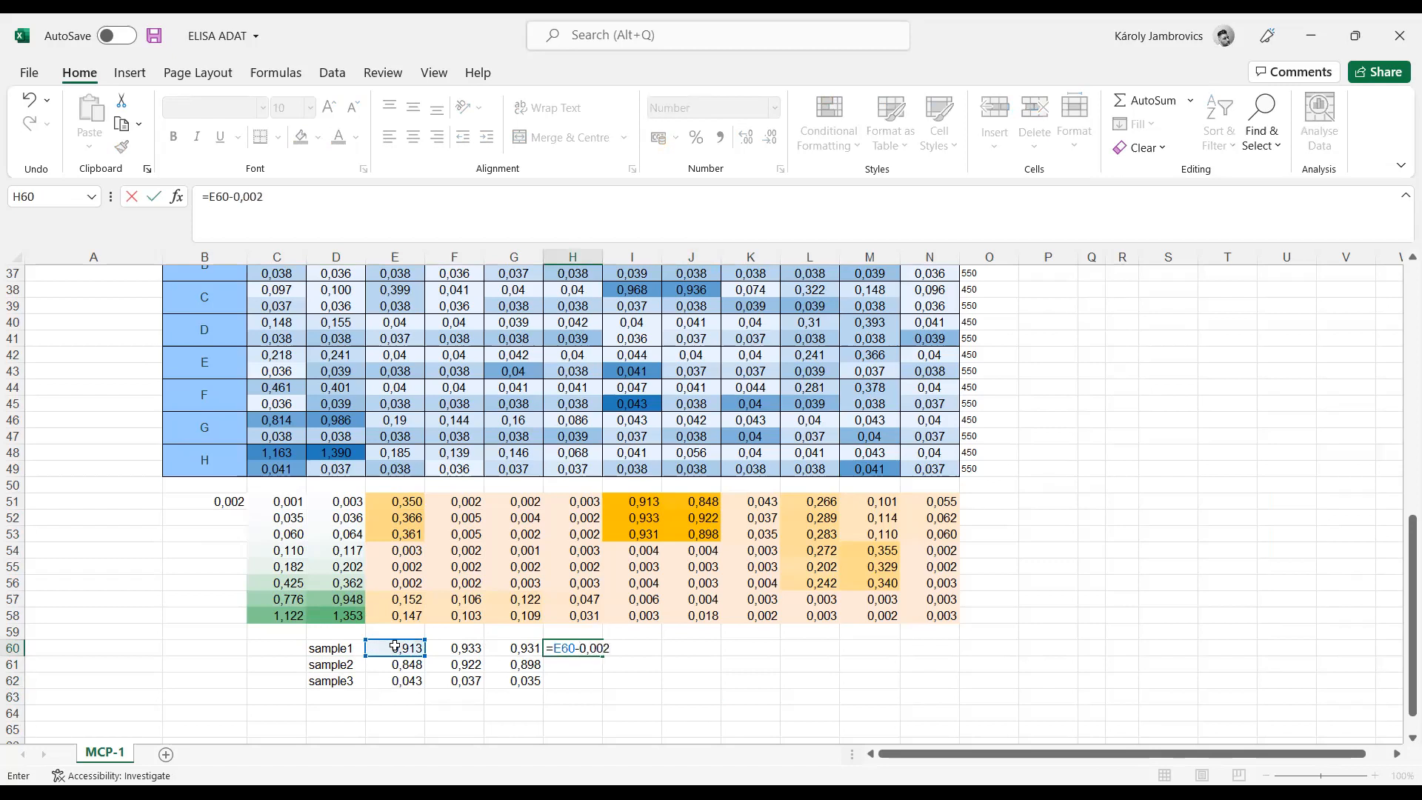
pyautogui.press('Return')
pyautogui.moveTo(589, 649); pyautogui.dragTo(722, 691)
pyautogui.click(644, 648)
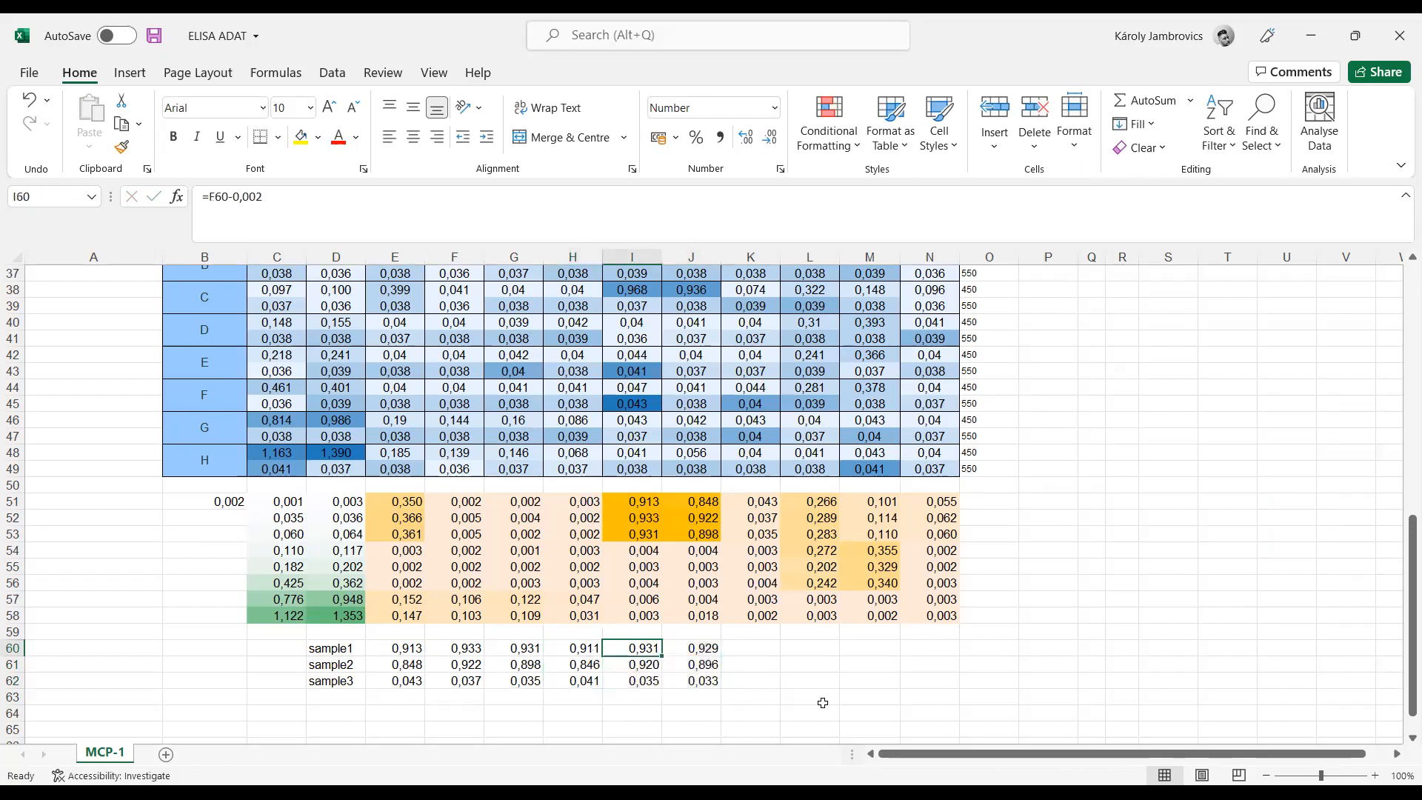
# Step: Copy the standard concentrations in O4:O11 and paste them as values into A51:A58
pyautogui.moveTo(579, 652); pyautogui.dragTo(707, 678)
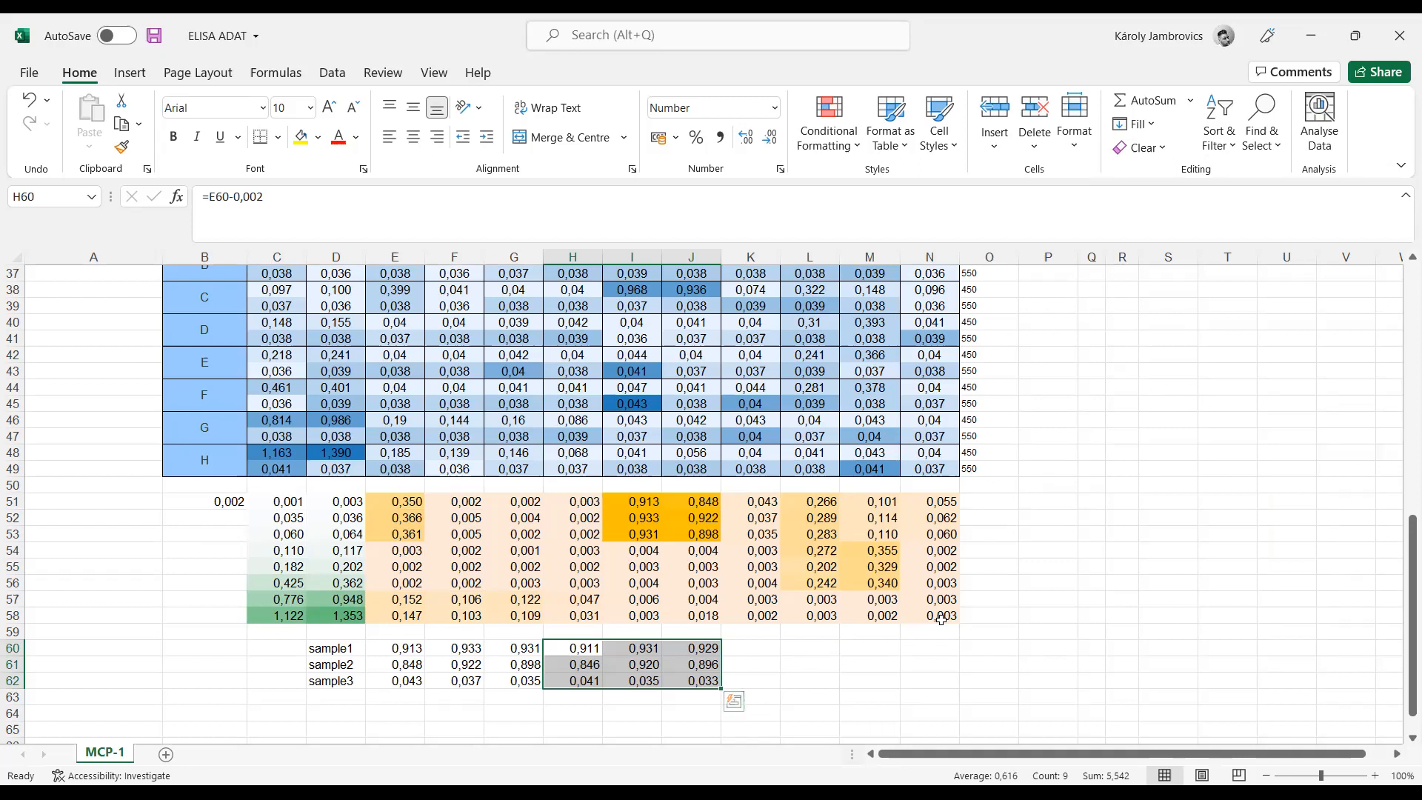
pyautogui.click(1046, 565)
pyautogui.scroll(5, 1046, 563)
pyautogui.scroll(7, 1046, 563)
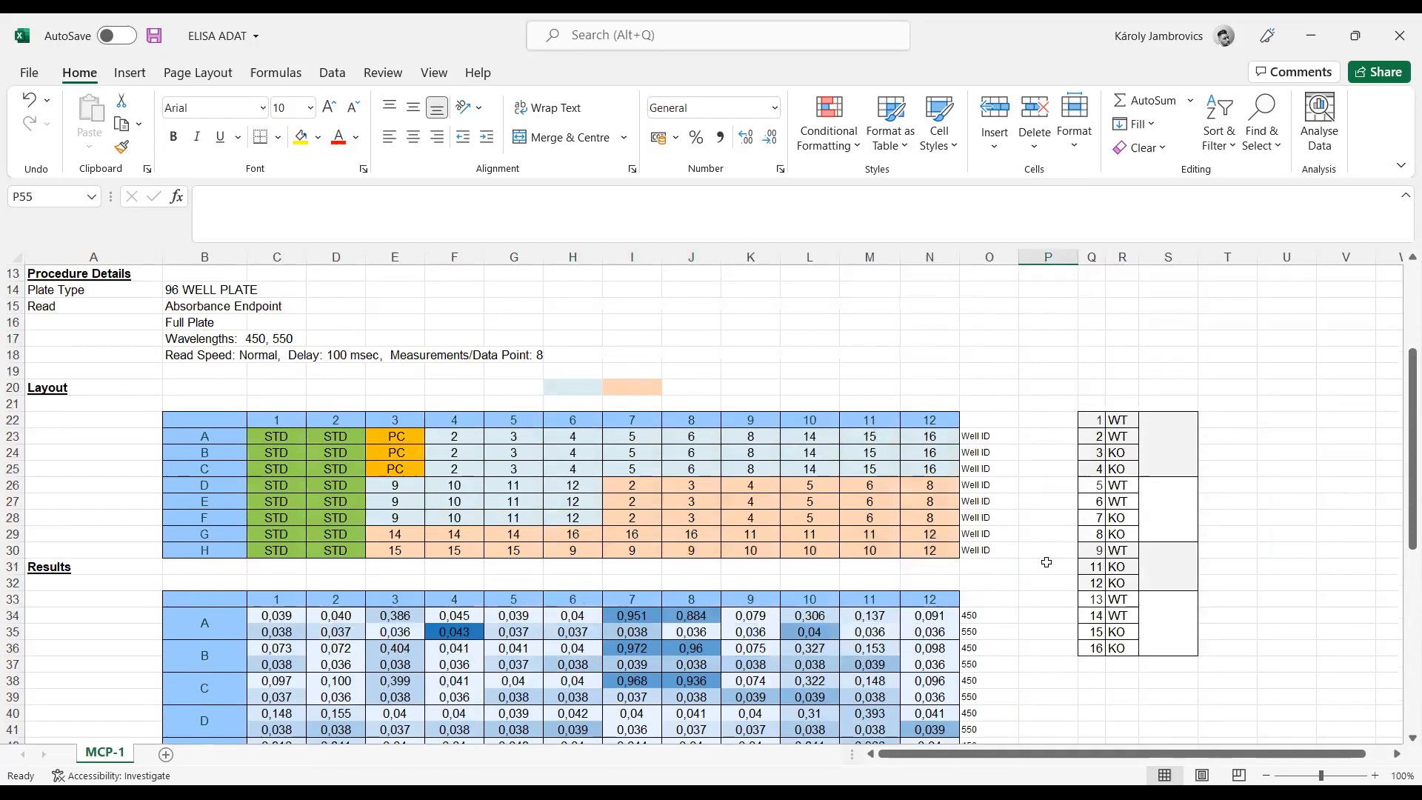
pyautogui.moveTo(992, 345); pyautogui.dragTo(996, 458)
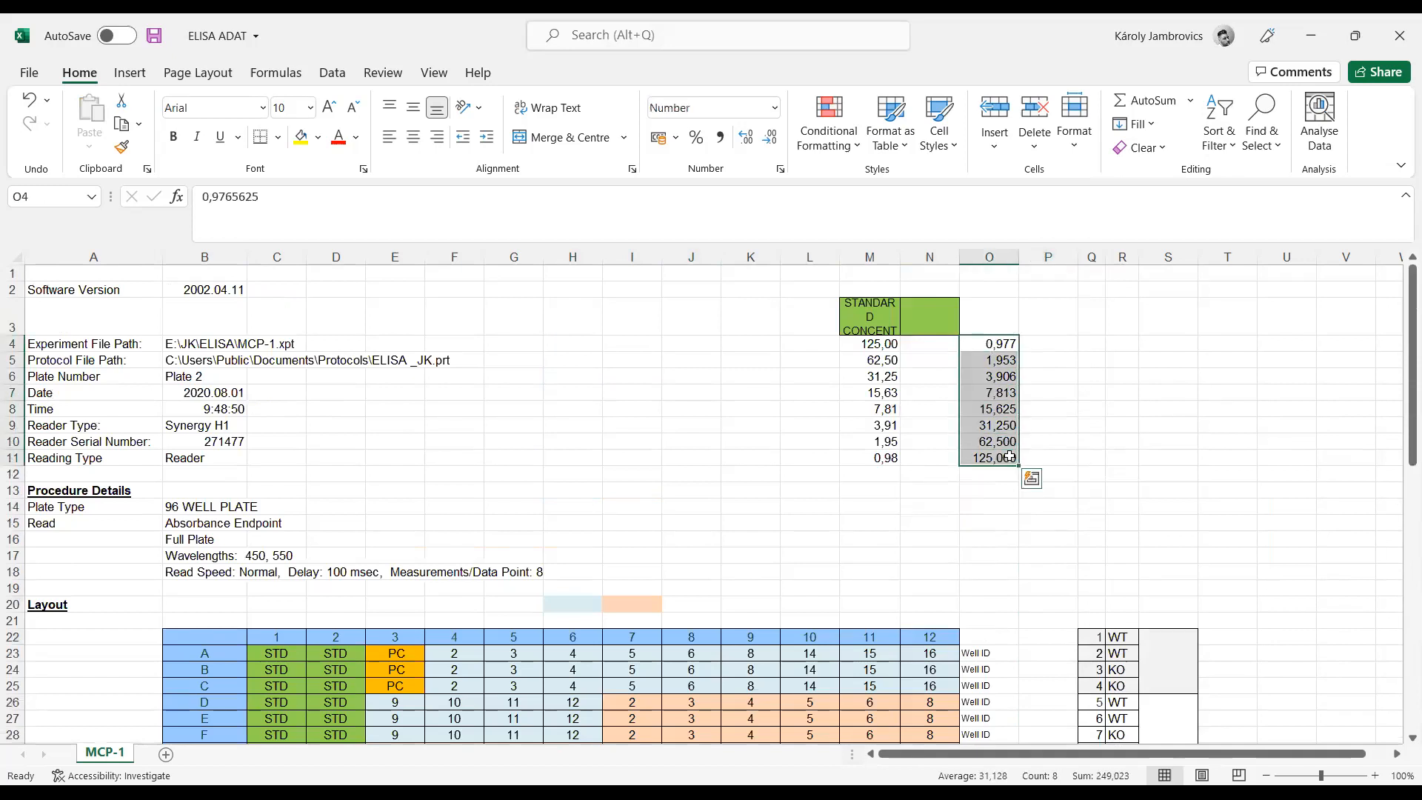
pyautogui.rightClick(1003, 394)
pyautogui.click(1104, 298)
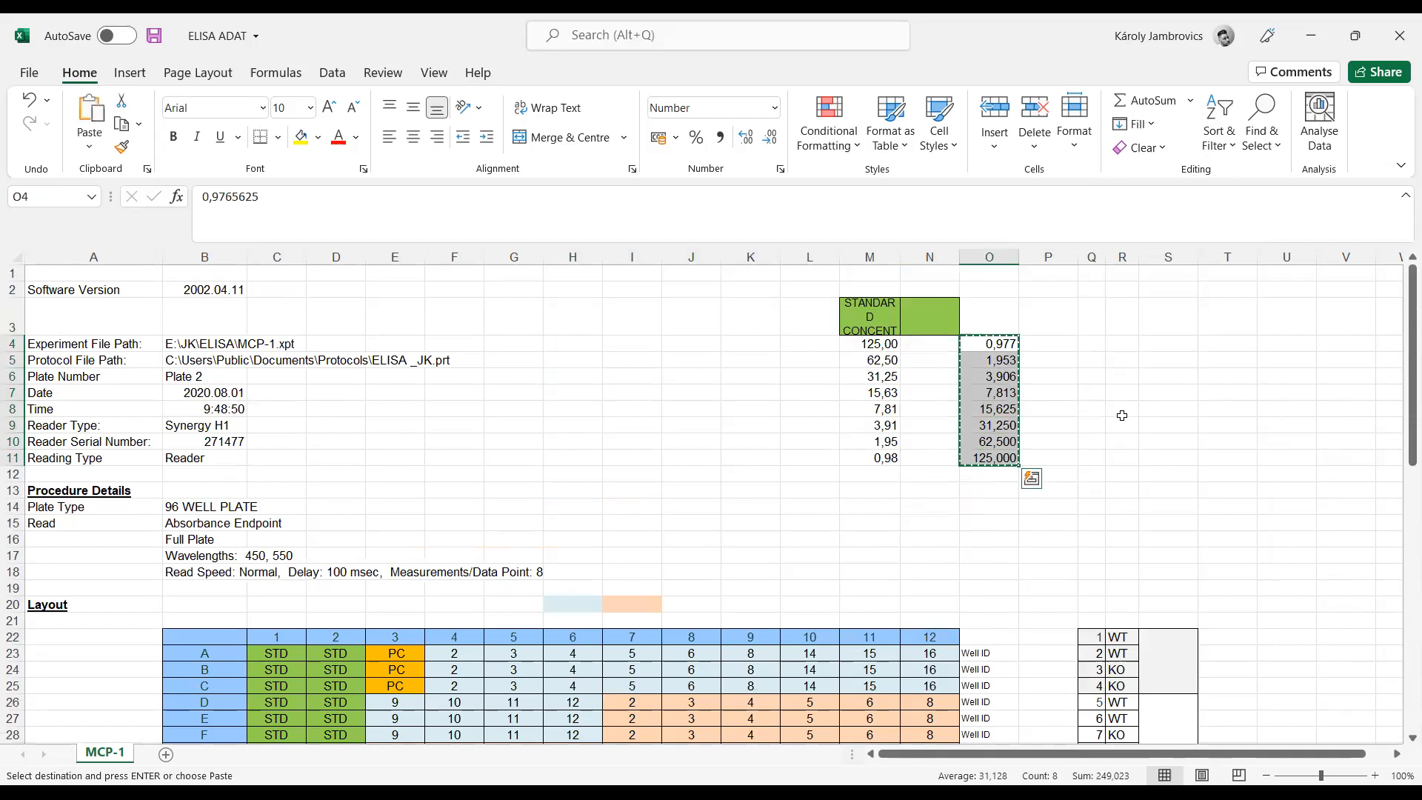
pyautogui.scroll(-10, 1107, 406)
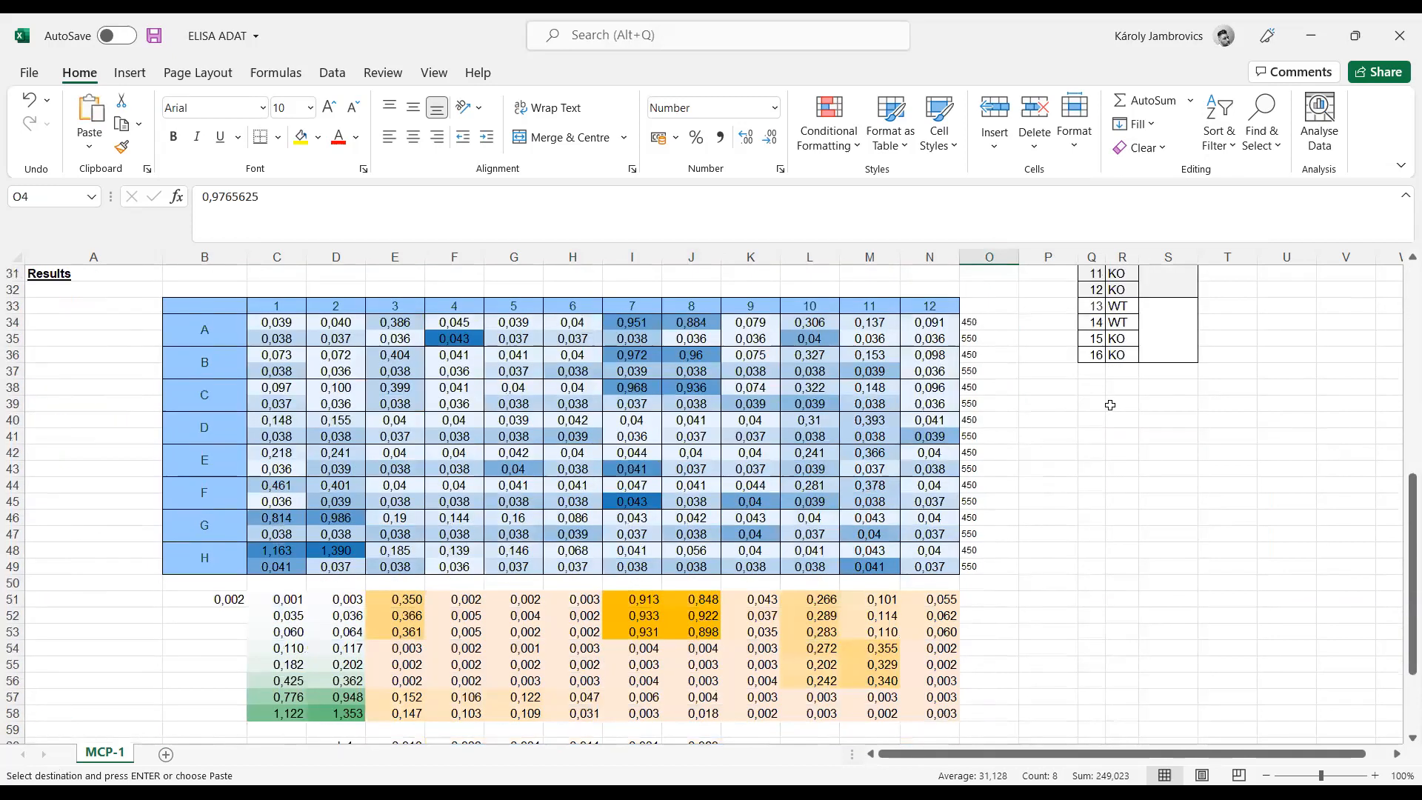
pyautogui.scroll(-3, 113, 549)
pyautogui.click(131, 451)
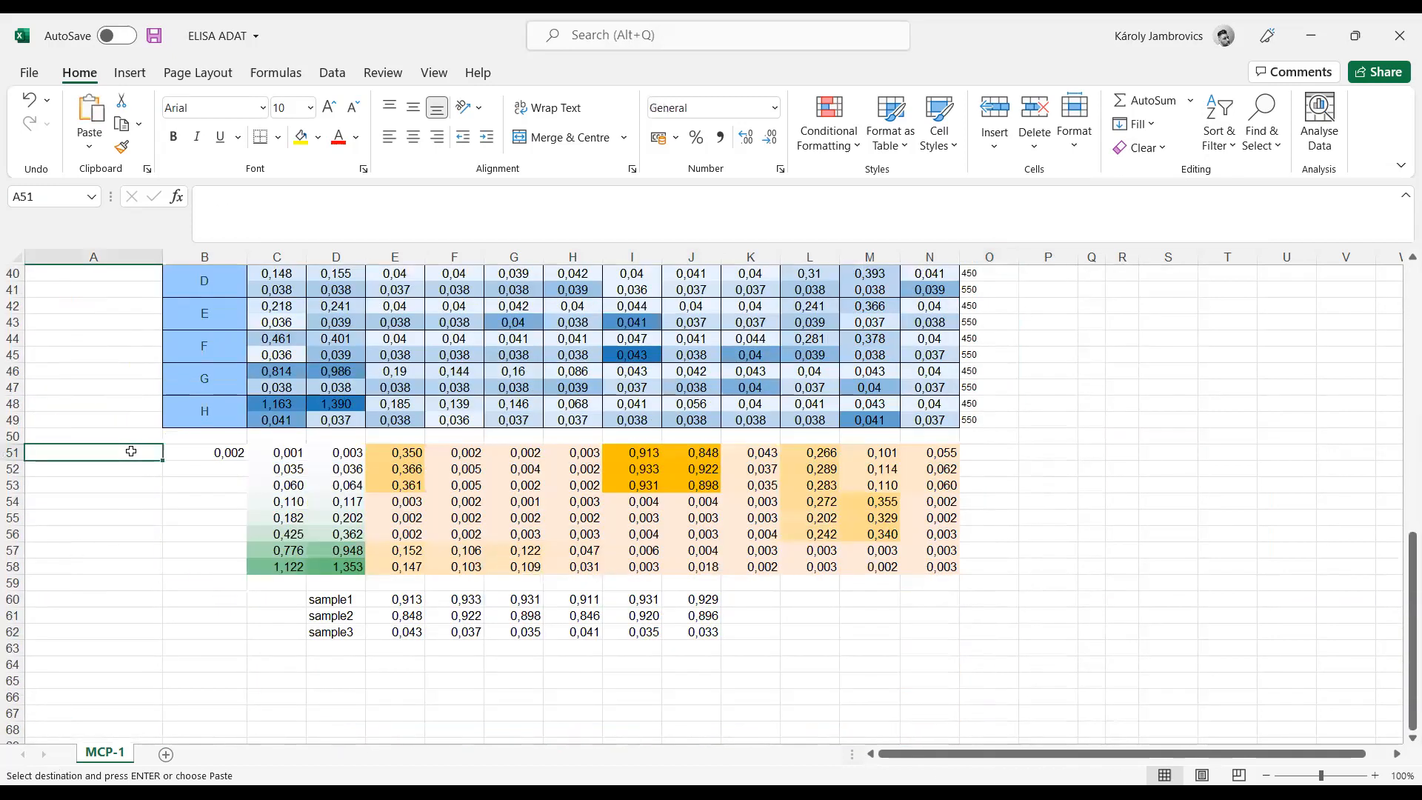
pyautogui.rightClick(130, 451)
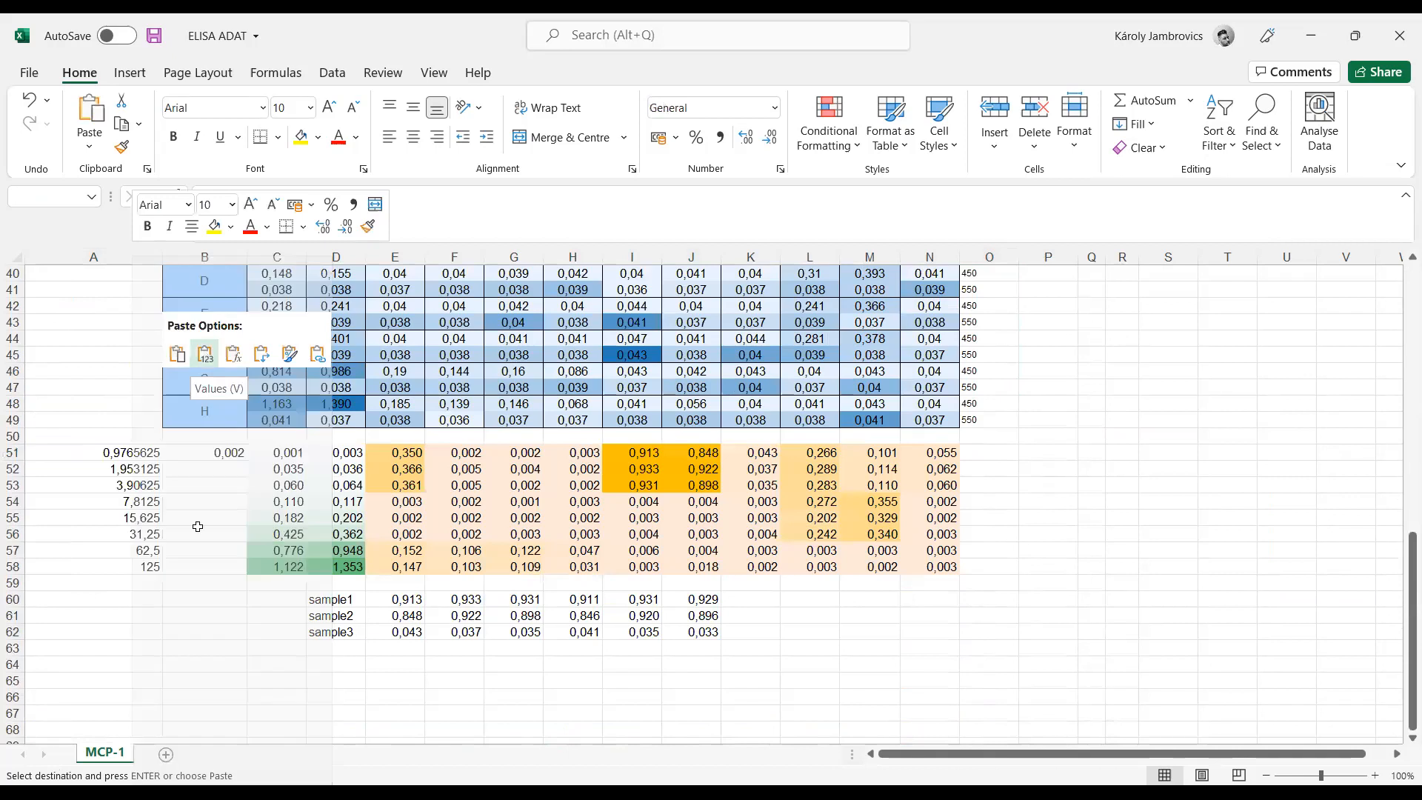
pyautogui.click(195, 646)
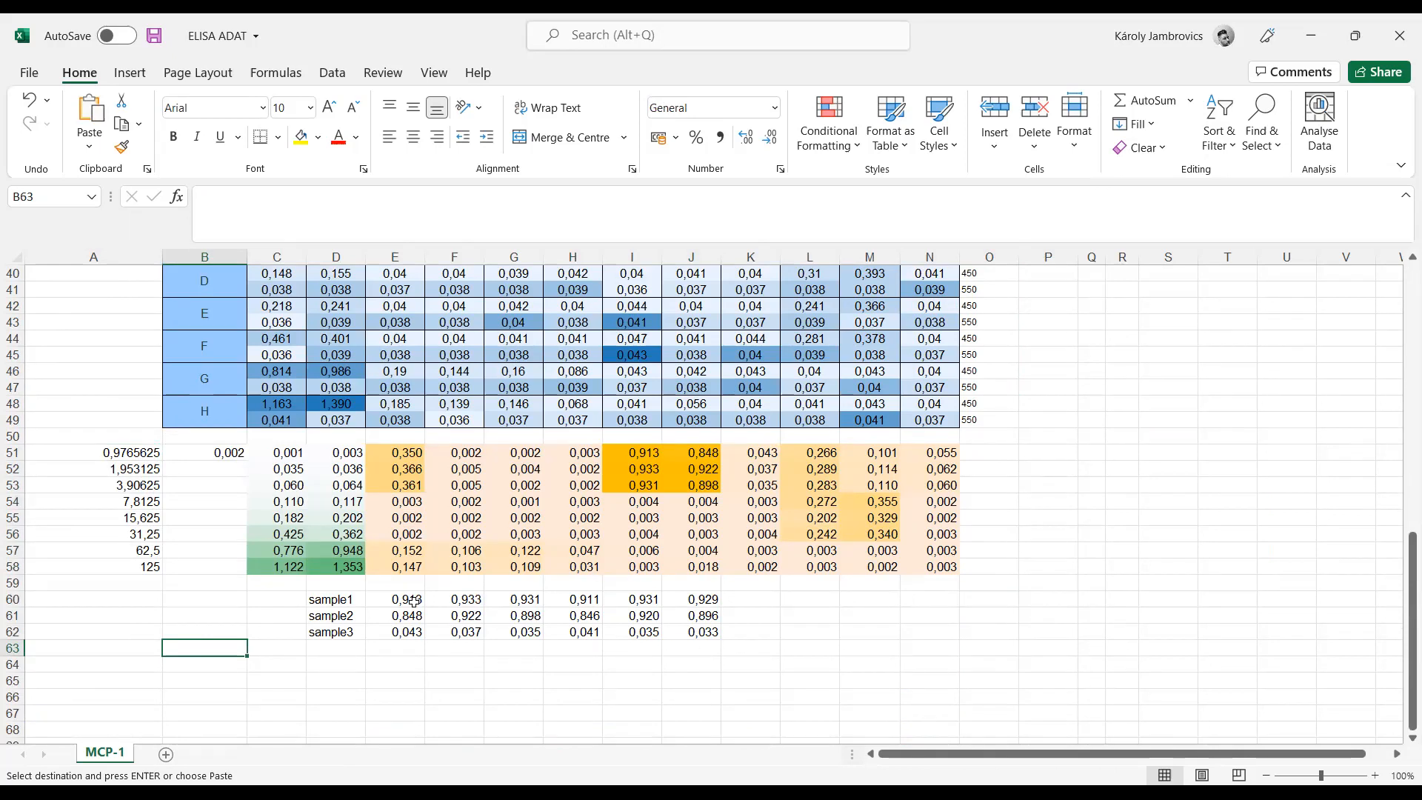
# Step: Review the blank-corrected sample values, standard concentrations and standard differences ranges
pyautogui.moveTo(578, 600); pyautogui.dragTo(703, 632)
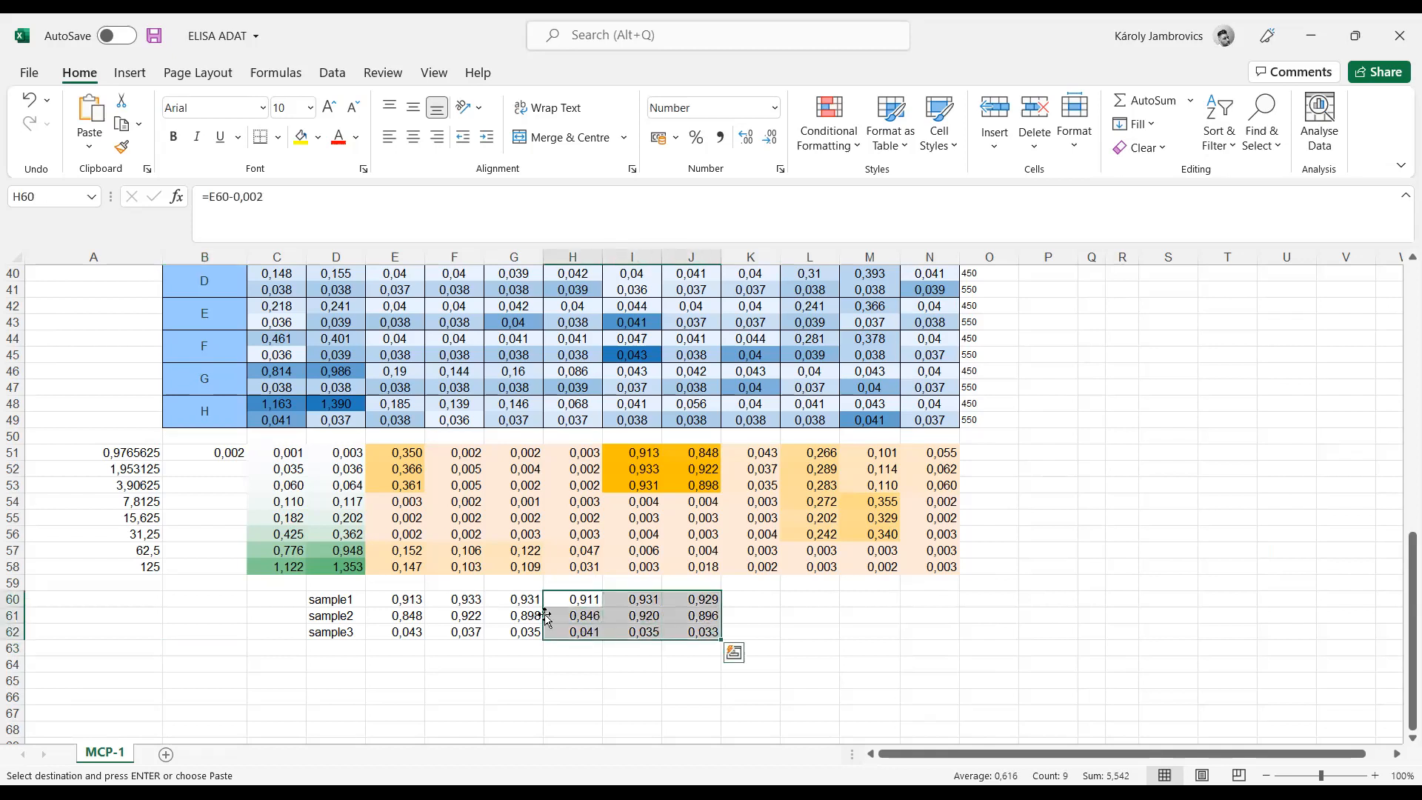
pyautogui.moveTo(128, 451); pyautogui.dragTo(141, 576)
pyautogui.moveTo(276, 457); pyautogui.dragTo(332, 565)
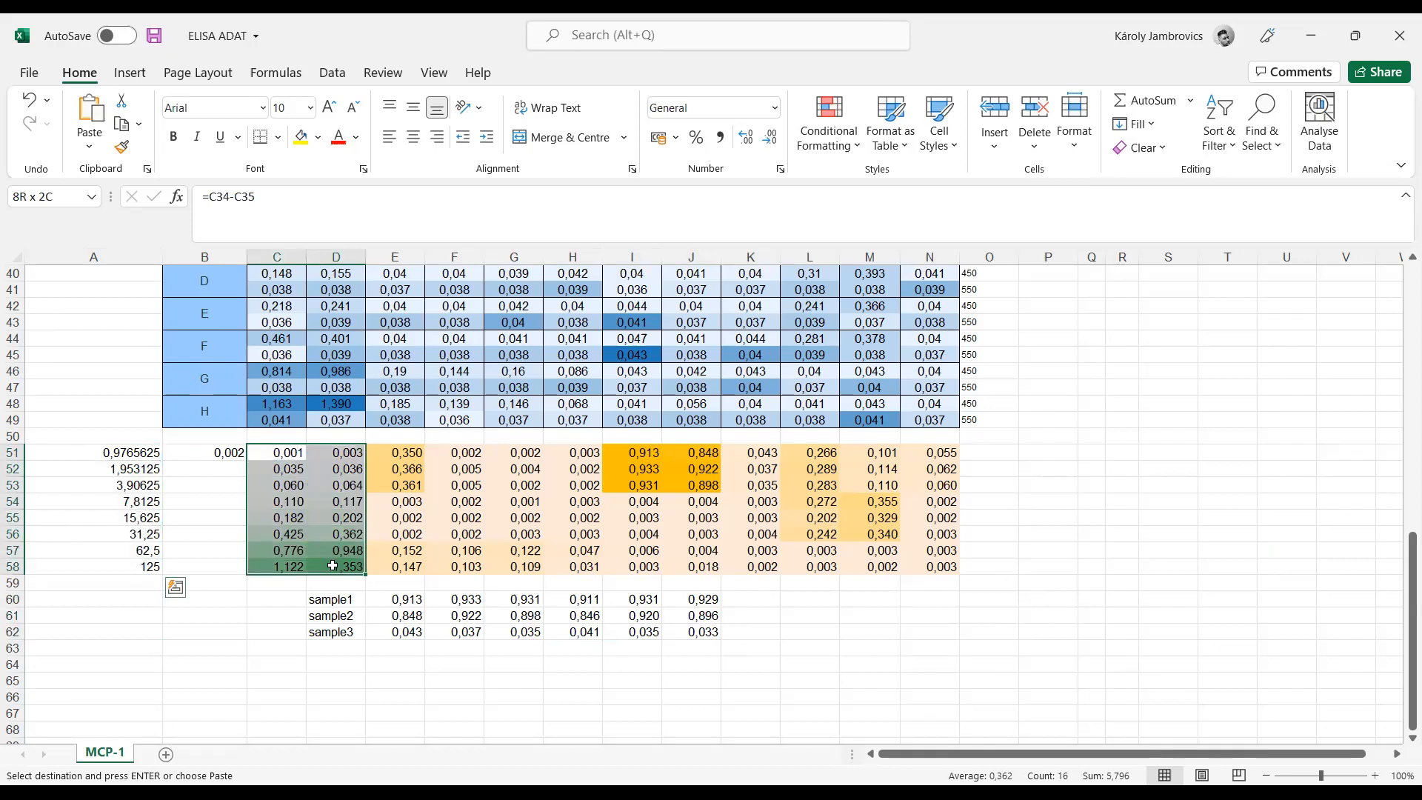
pyautogui.click(858, 628)
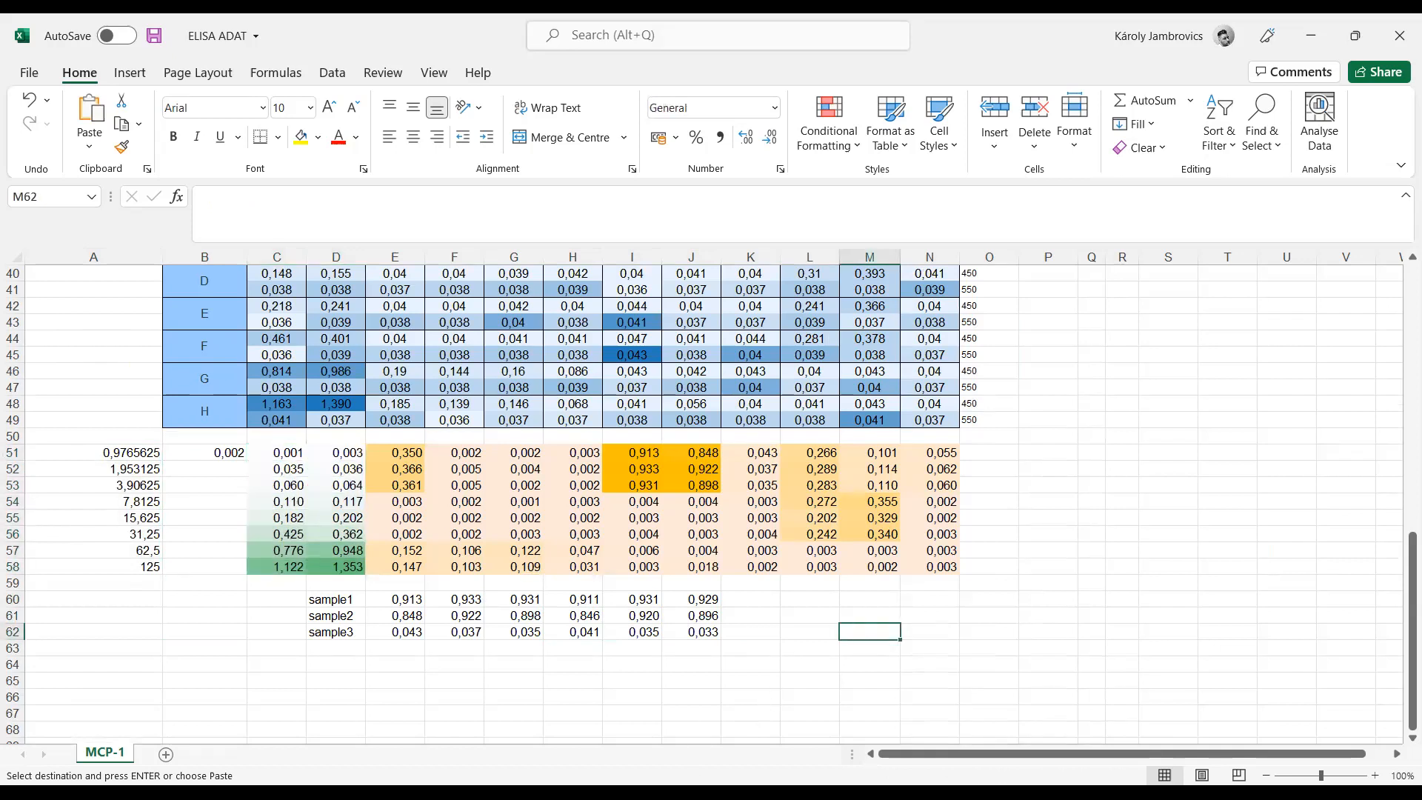
# Step: Switch to GraphPad Prism and create a new XY data table with 3 replicate Y values in side-by-side subcolumns
pyautogui.hotkey('alt', 'Tab')
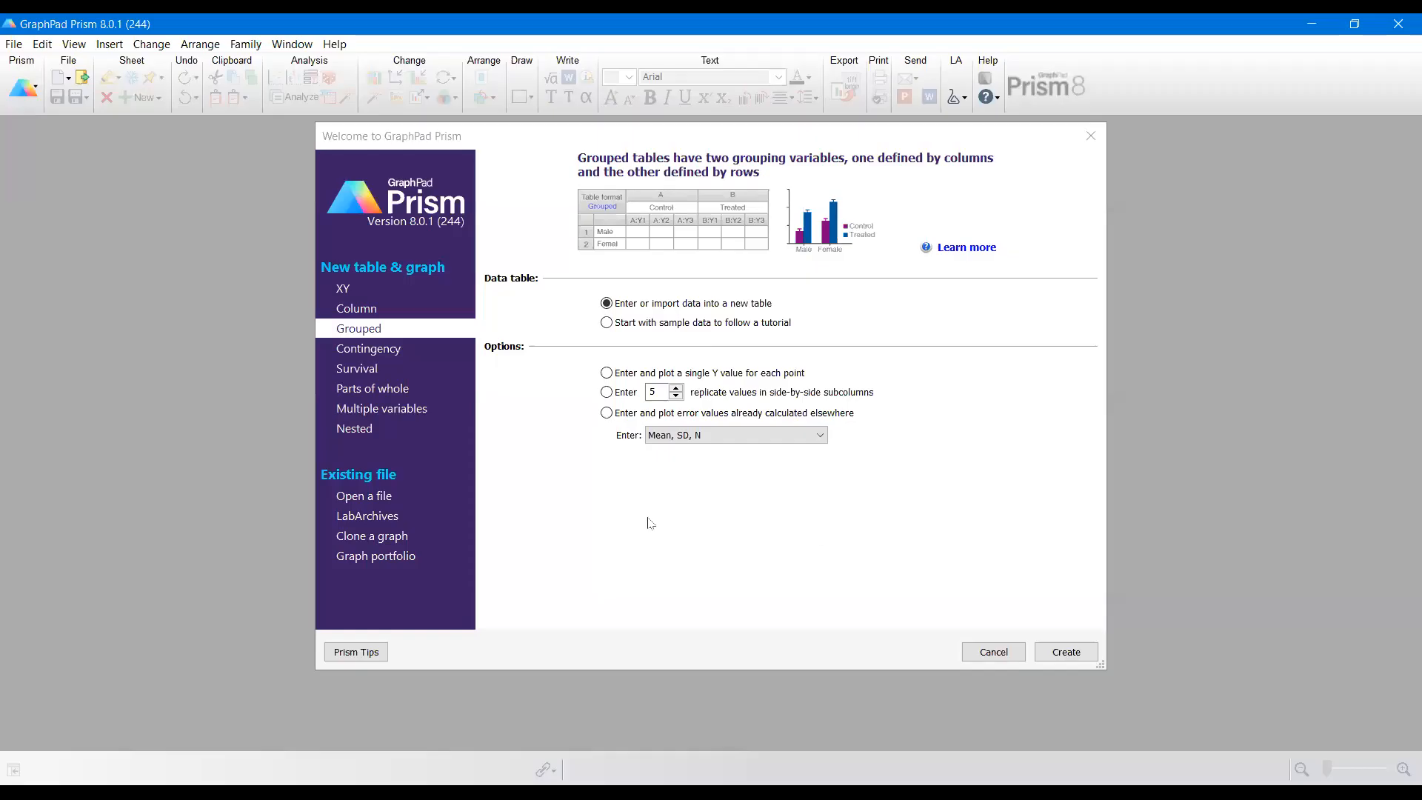
pyautogui.click(342, 294)
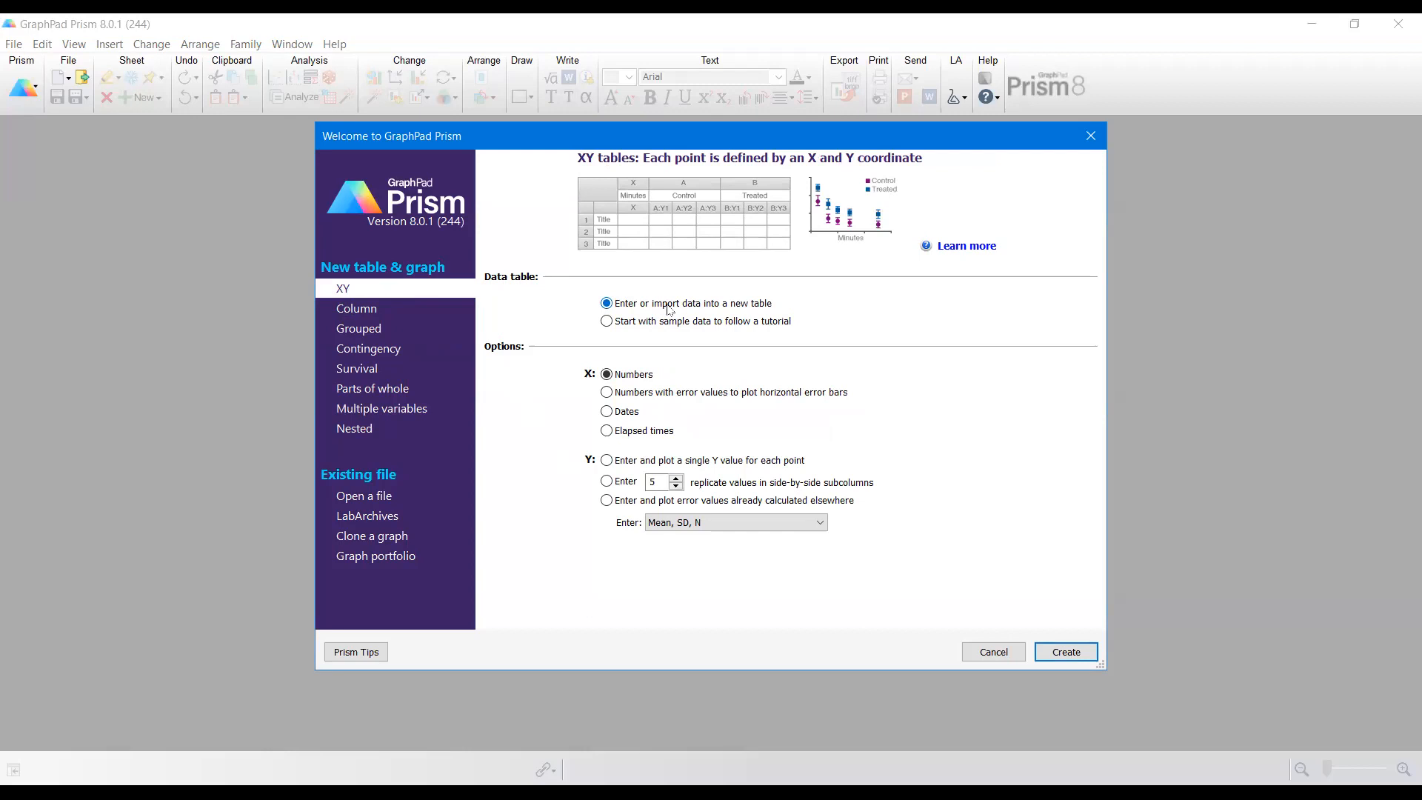
pyautogui.click(628, 483)
pyautogui.moveTo(650, 487); pyautogui.dragTo(662, 486)
pyautogui.write('3')
pyautogui.click(1059, 657)
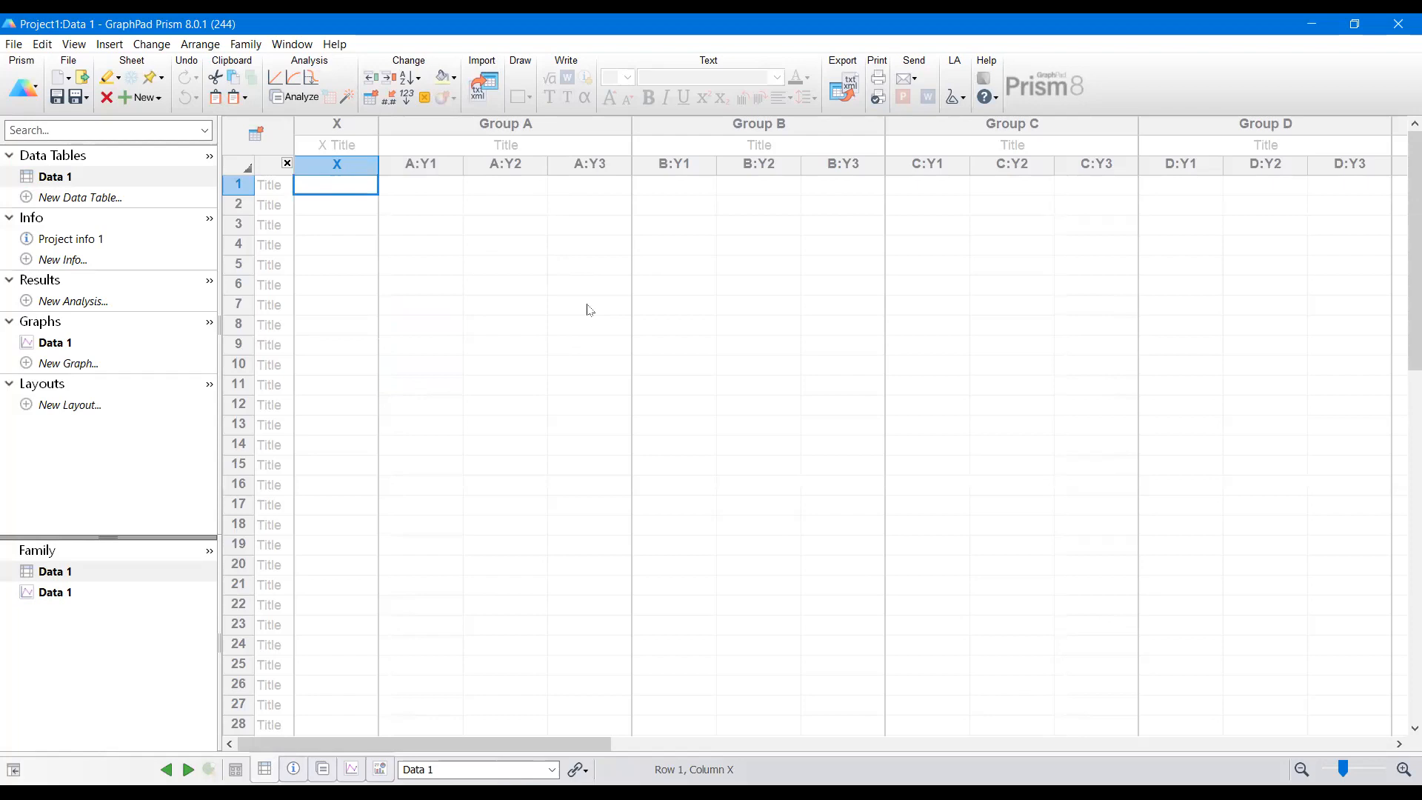
# Step: Title the Group A data set as standard
pyautogui.click(536, 144)
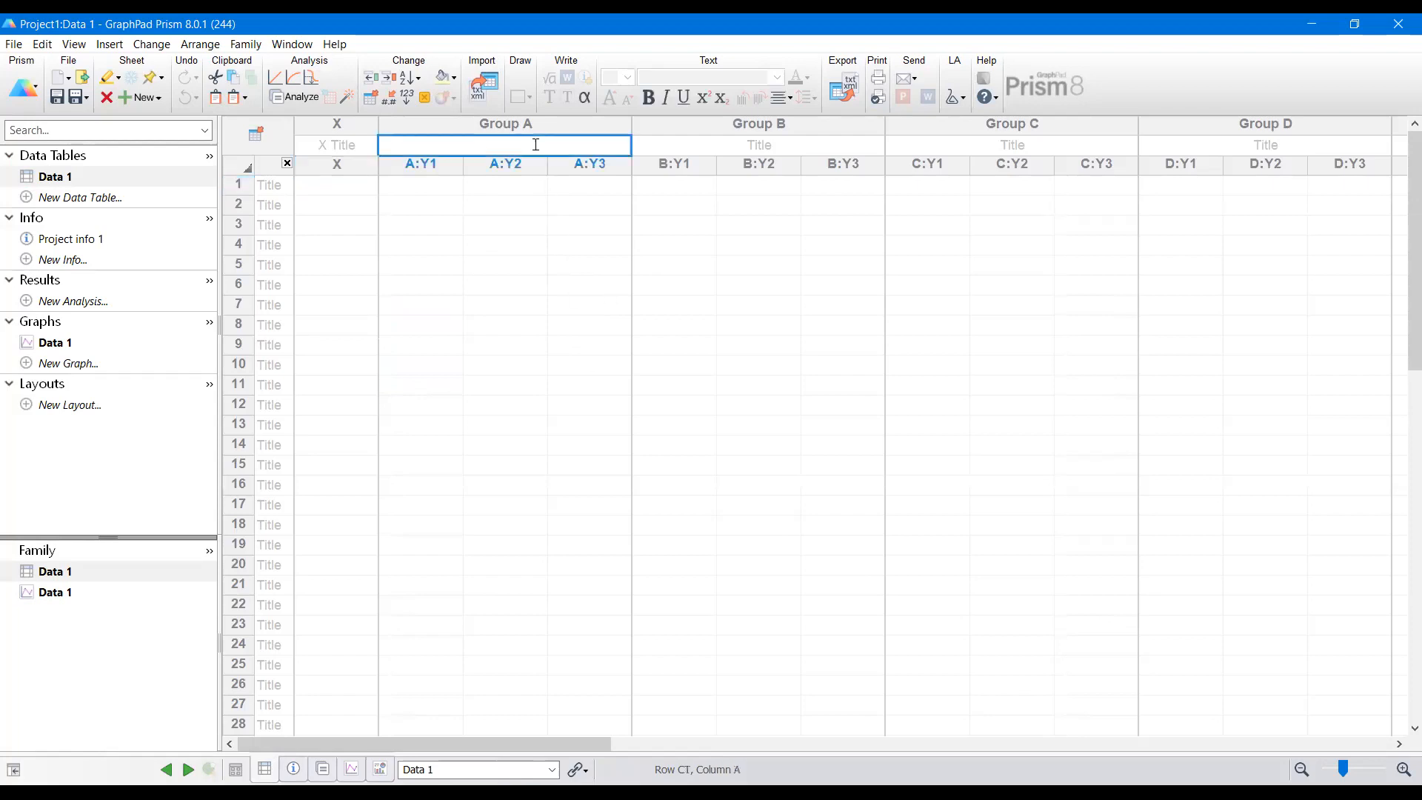
pyautogui.write('stan')
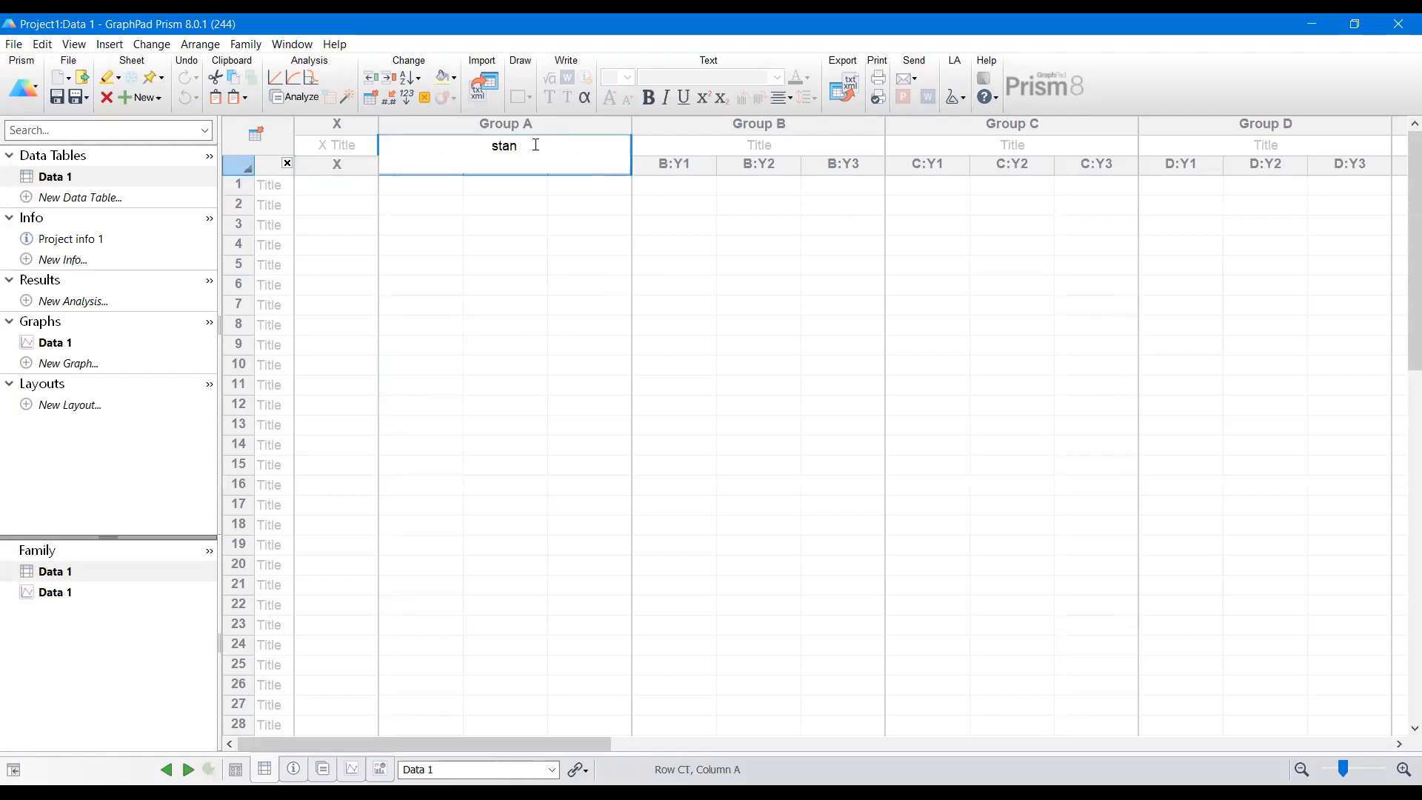
pyautogui.write('dafrd')
pyautogui.press('BackSpace')
pyautogui.press('BackSpace')
pyautogui.press('BackSpace')
pyautogui.press('BackSpace')
pyautogui.write('rd')
pyautogui.press('Return')
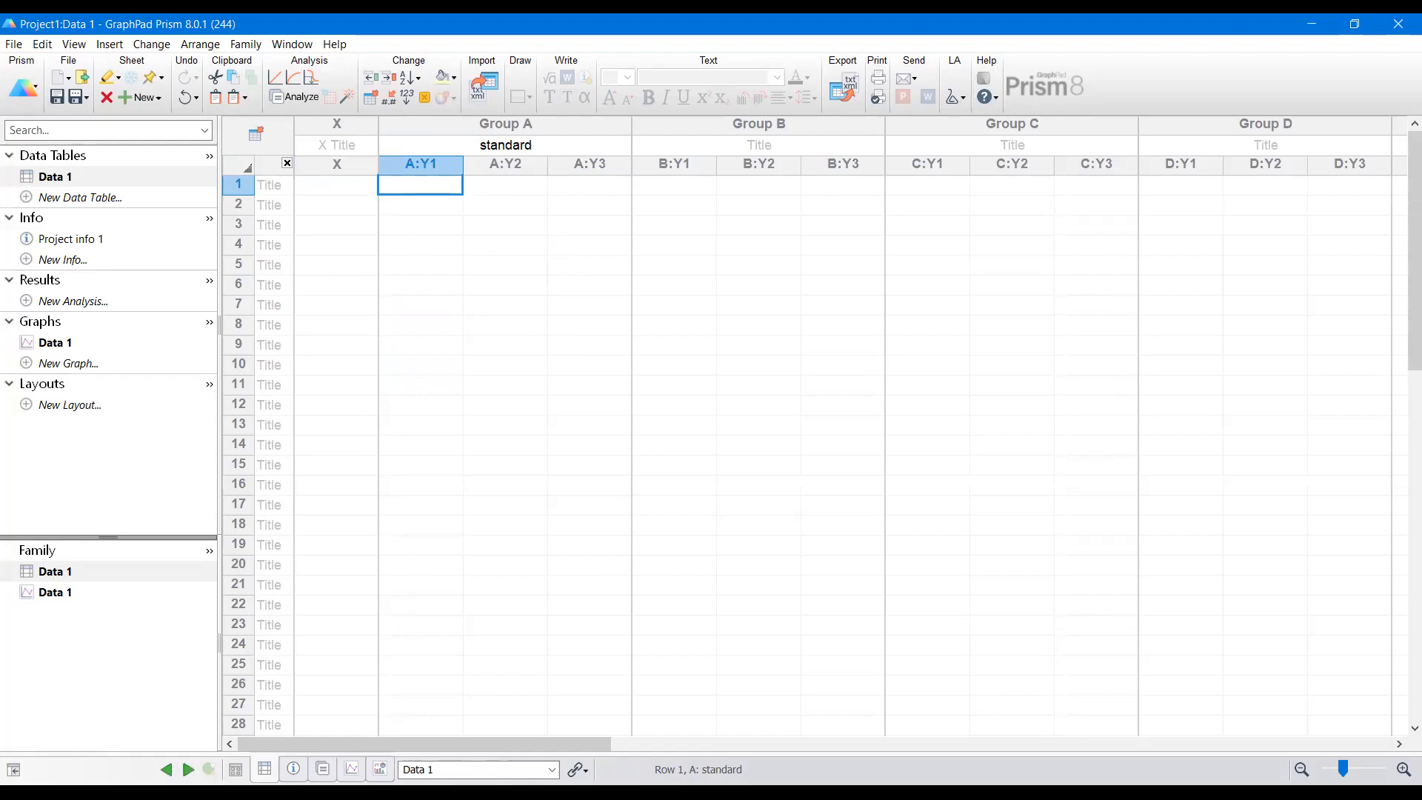
# Step: Paste the standard absorbance differences into the Y1 and Y2 subcolumns of Group A
pyautogui.hotkey('alt', 'Tab')
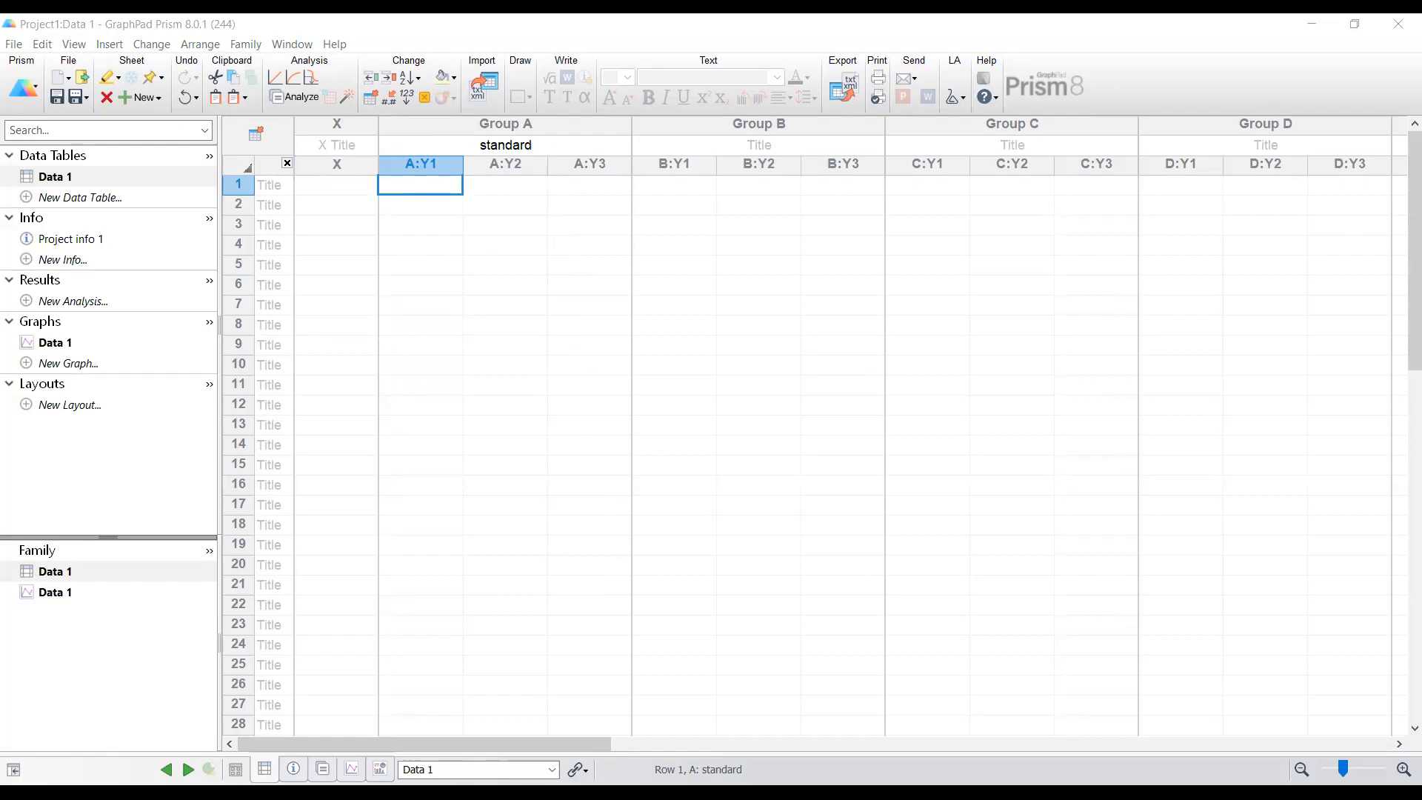
pyautogui.click(429, 184)
pyautogui.rightClick(431, 183)
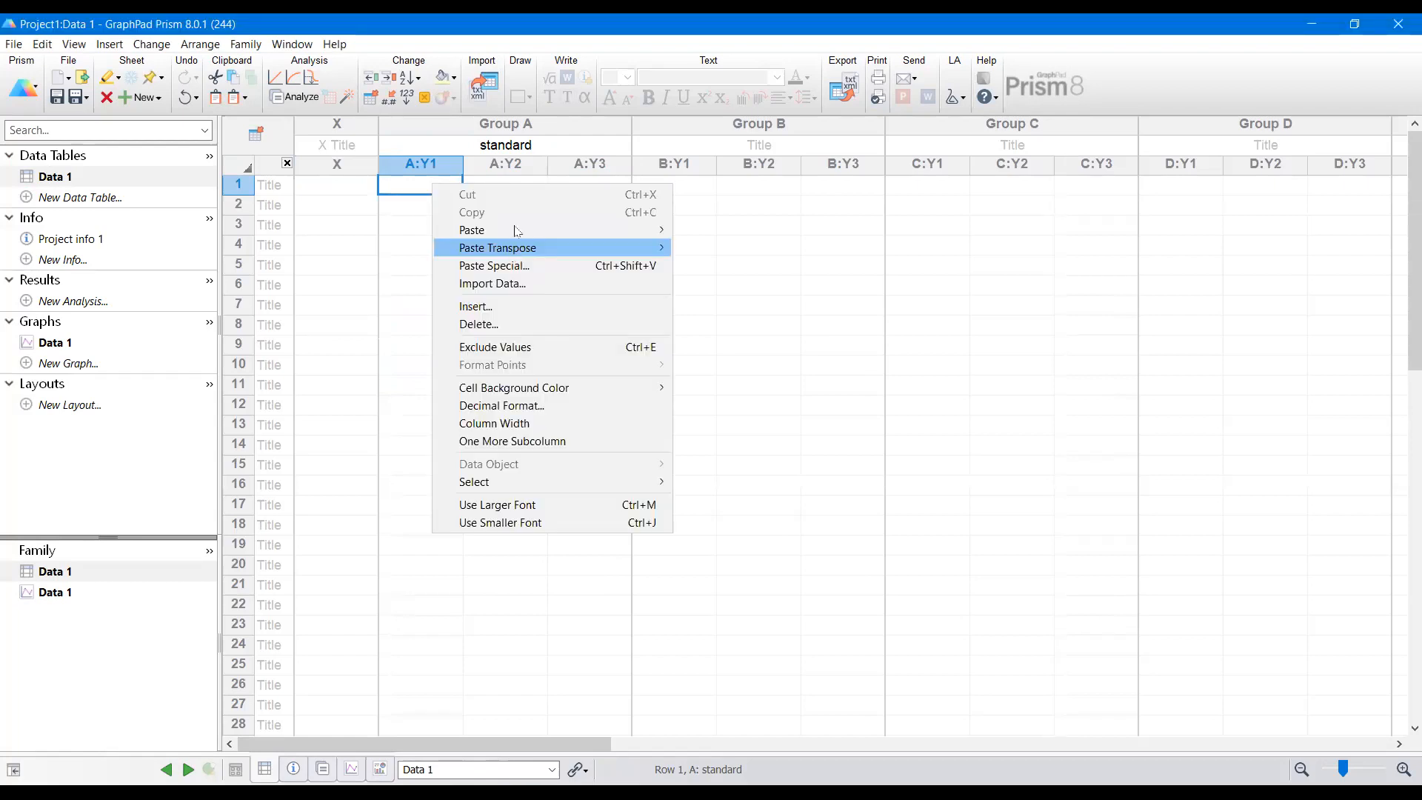
pyautogui.moveTo(516, 231)
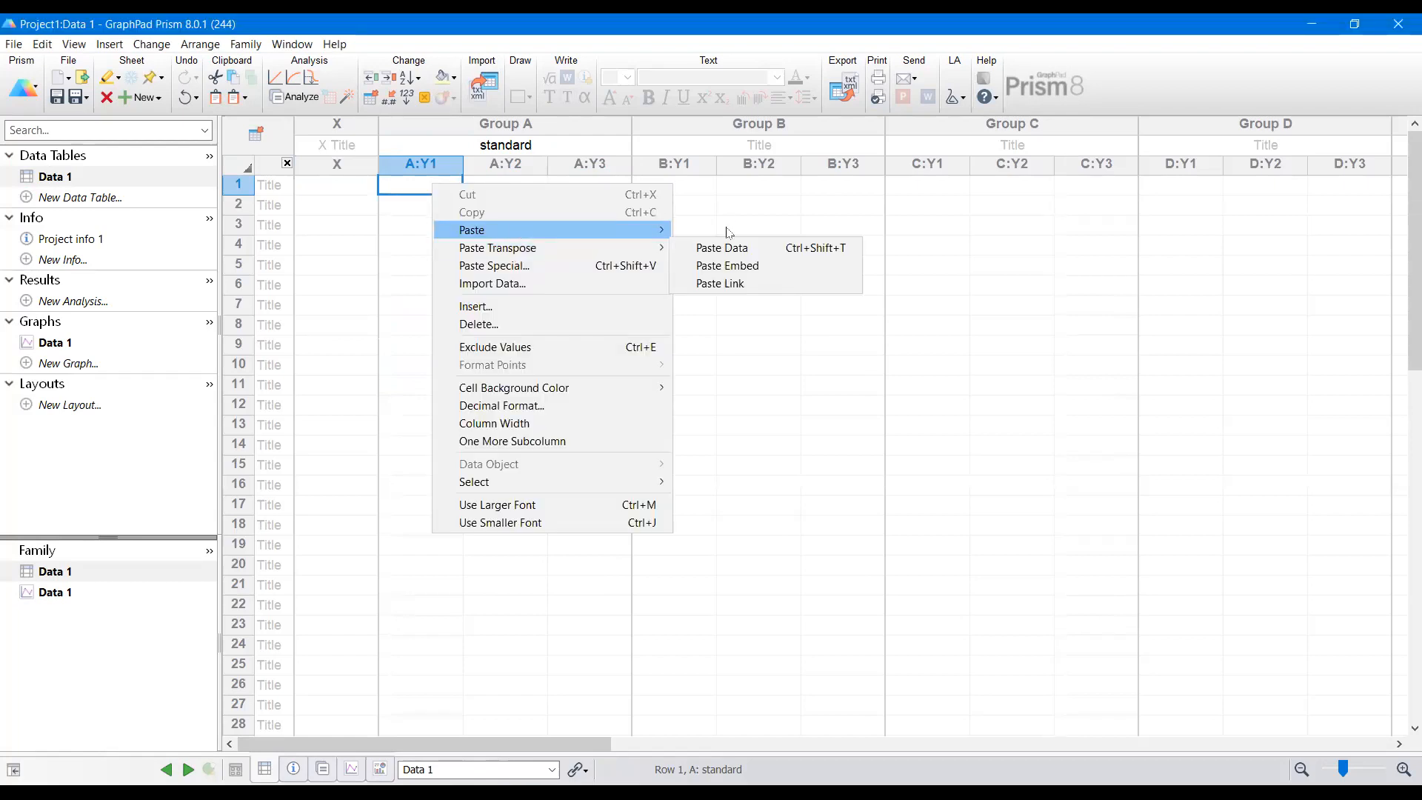
pyautogui.click(729, 247)
pyautogui.click(600, 244)
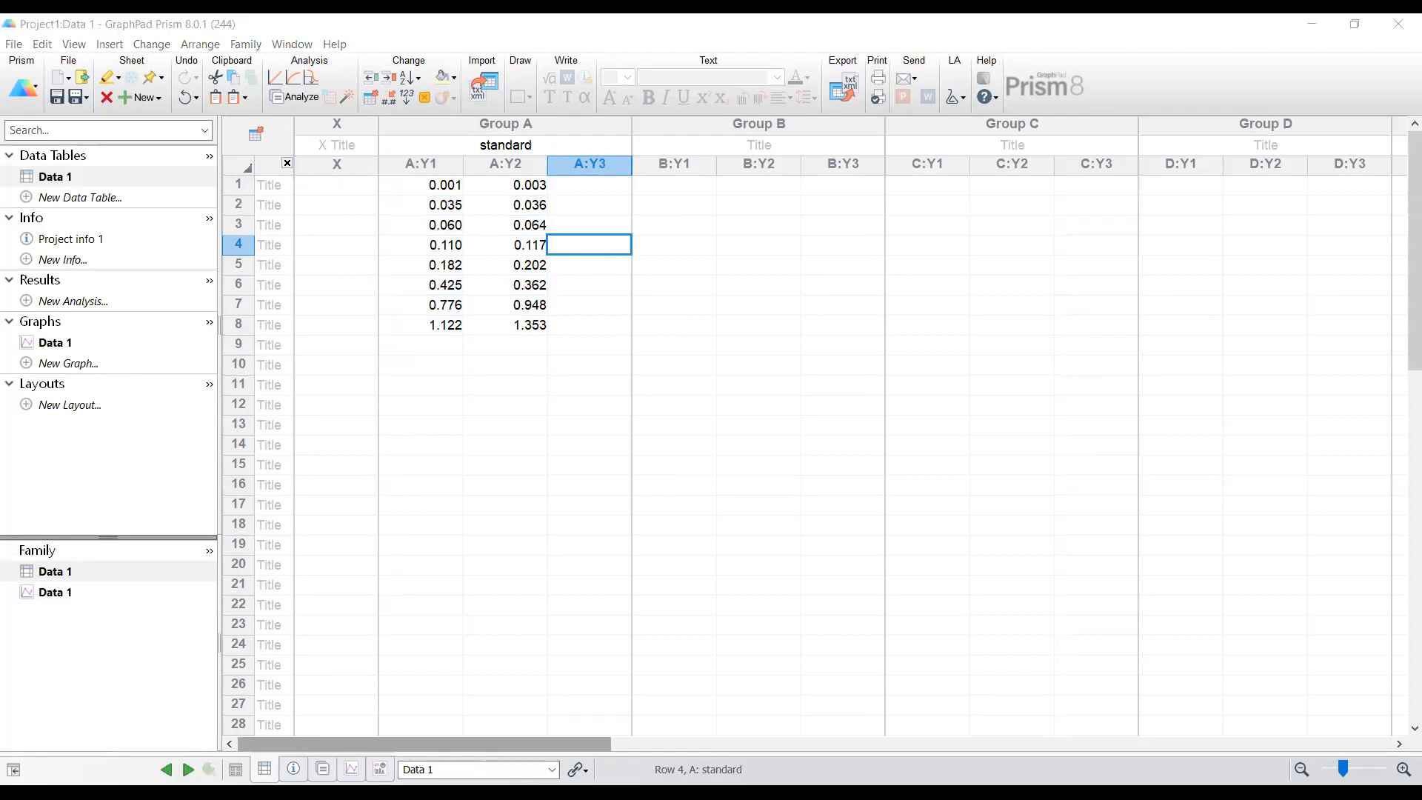
# Step: Paste the standard concentrations into the X column rows 1 to 8
pyautogui.click(304, 191)
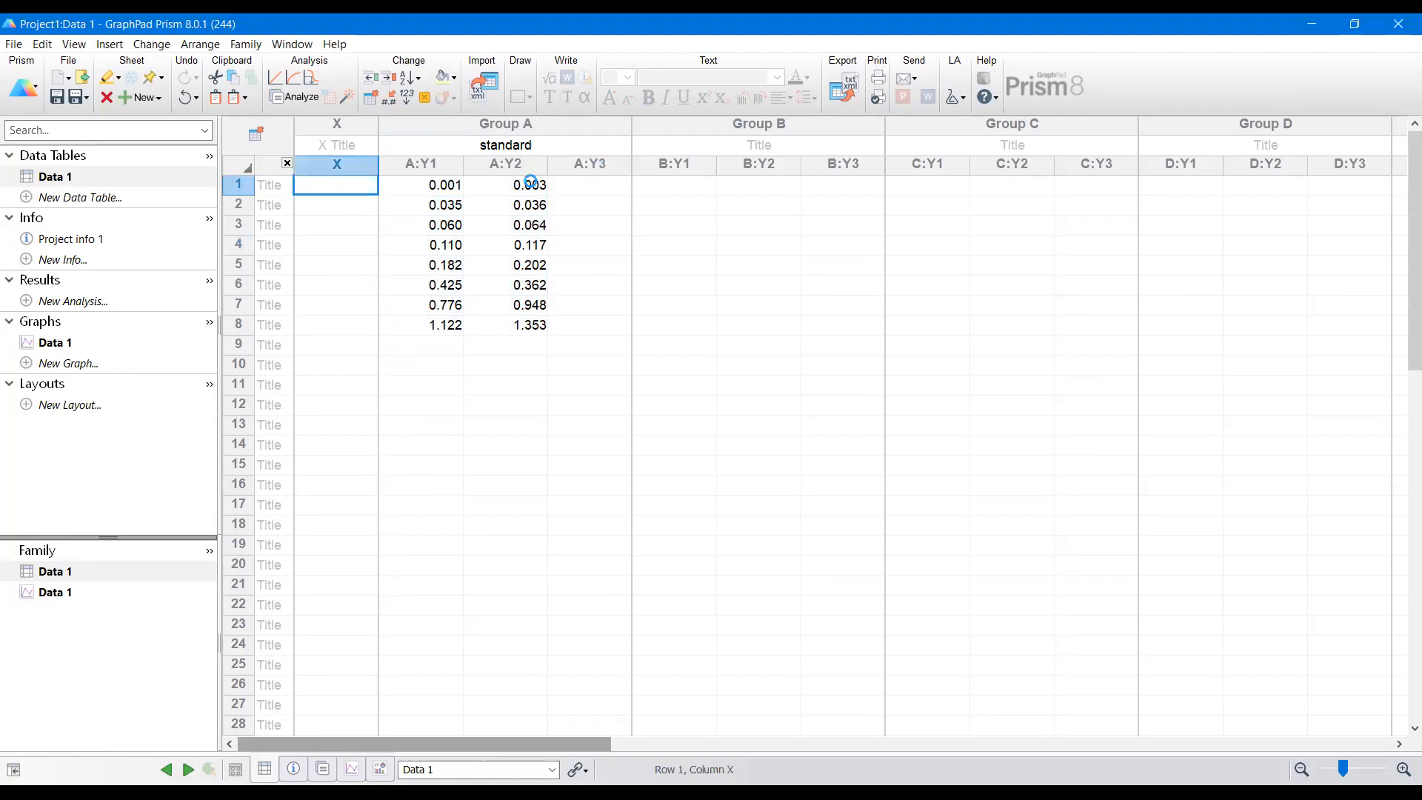
pyautogui.hotkey('ctrl', 'v')
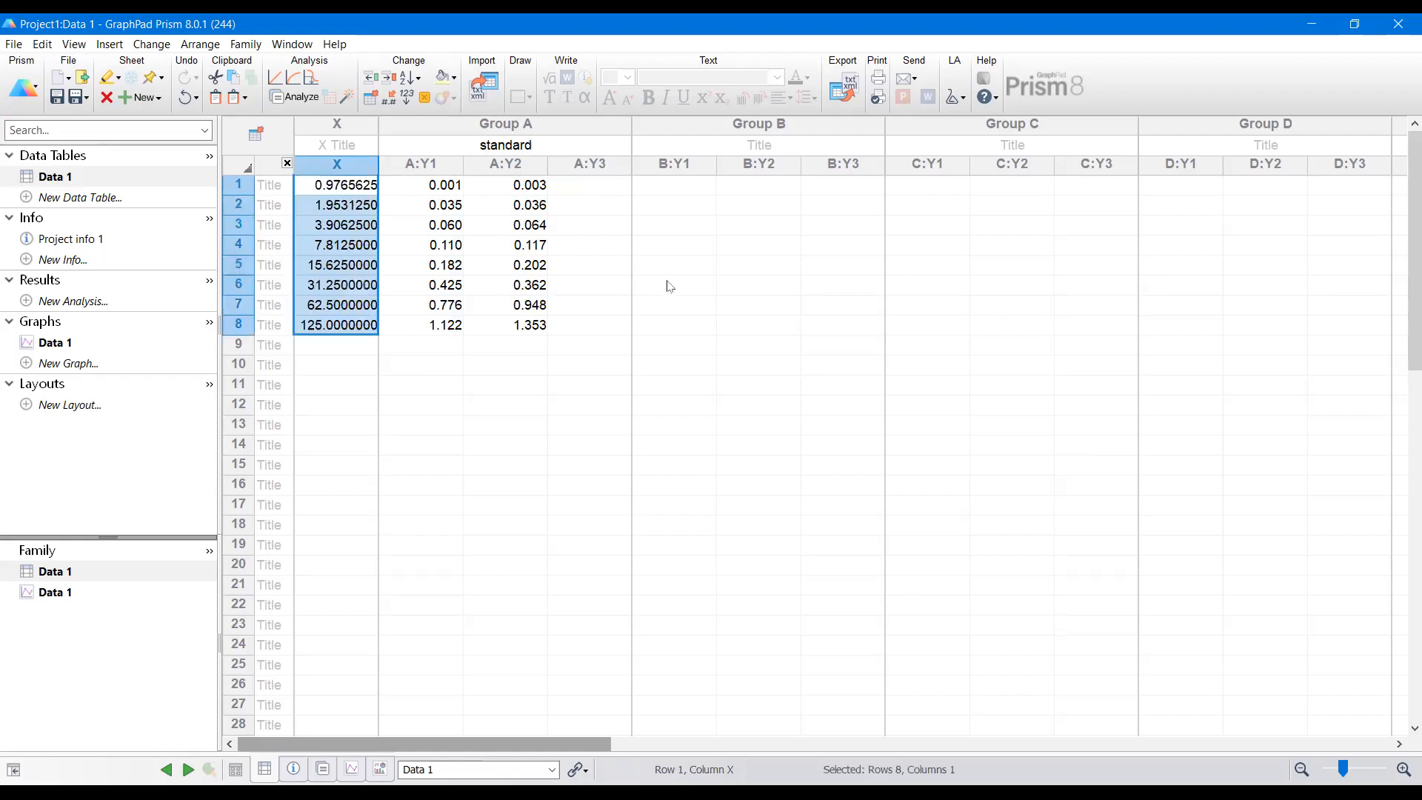
pyautogui.click(663, 305)
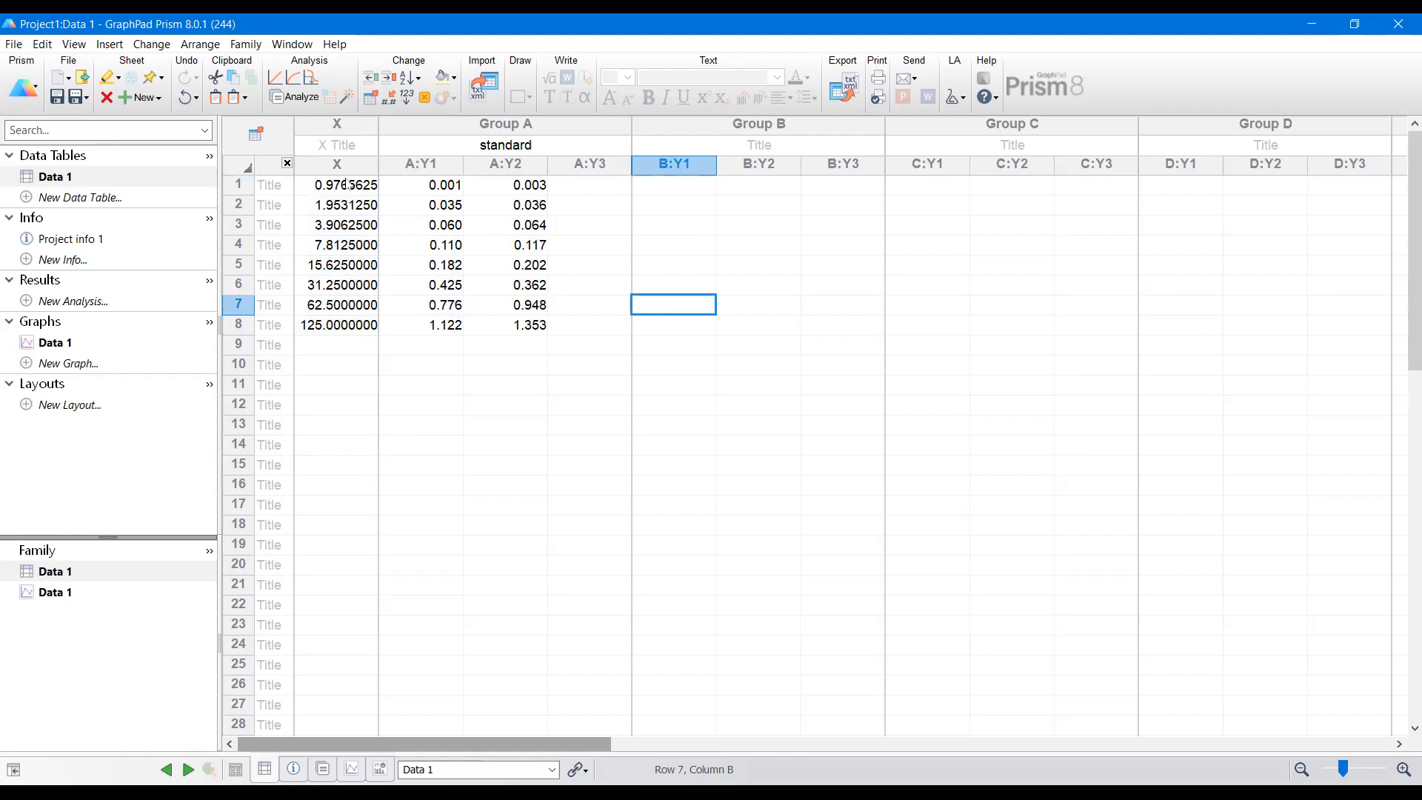
# Step: Rename the data table as STANDARD values and raw data
pyautogui.rightClick(70, 180)
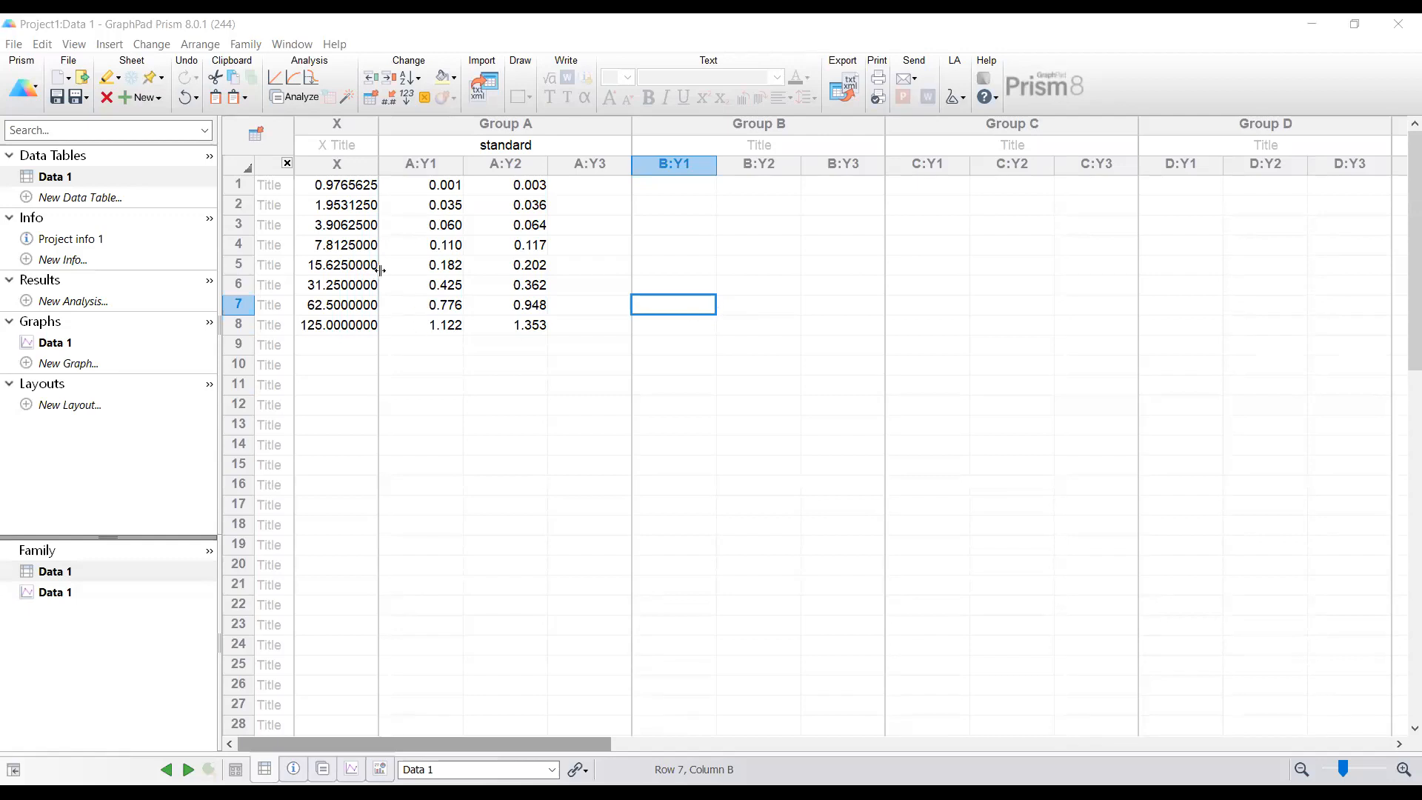
pyautogui.rightClick(66, 183)
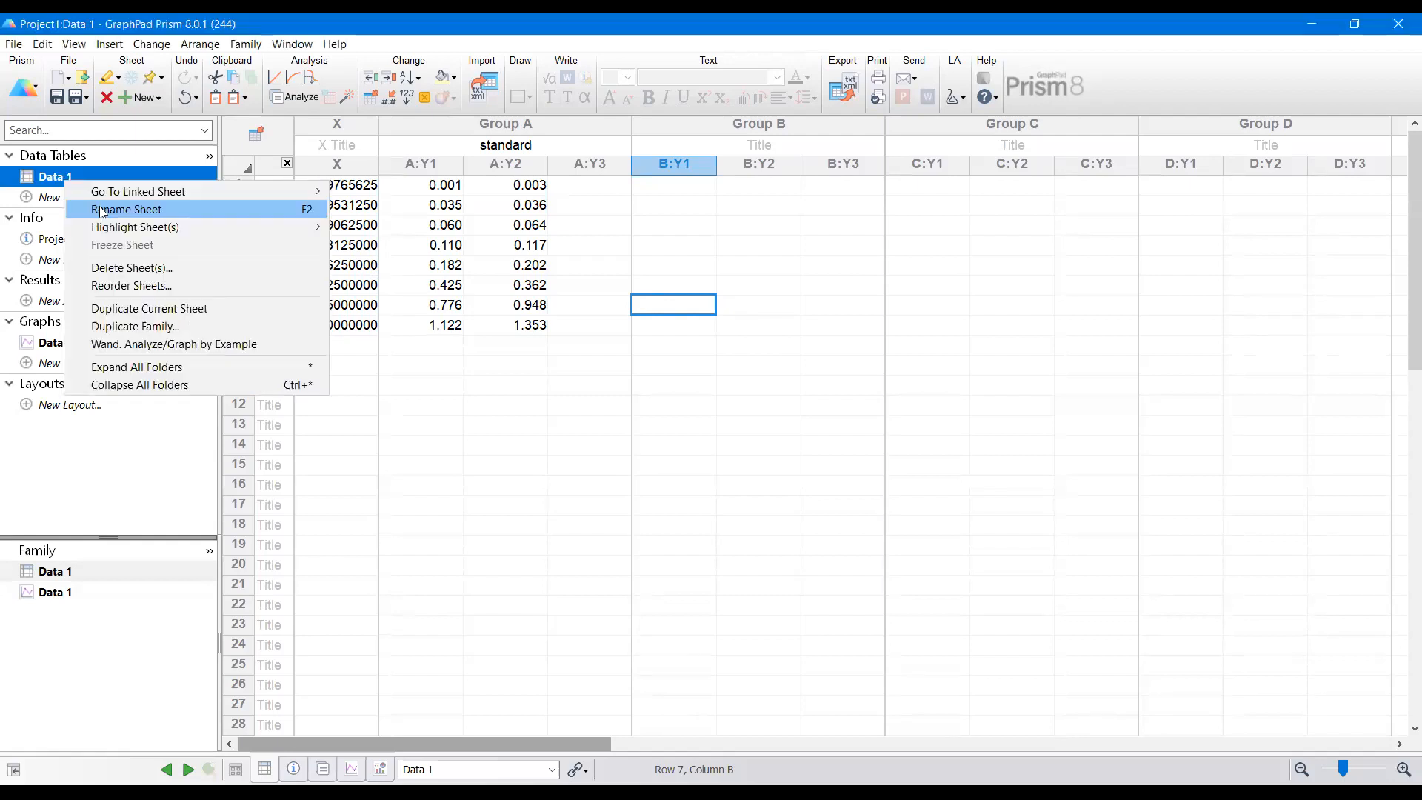
pyautogui.click(102, 209)
pyautogui.write('STANDARD')
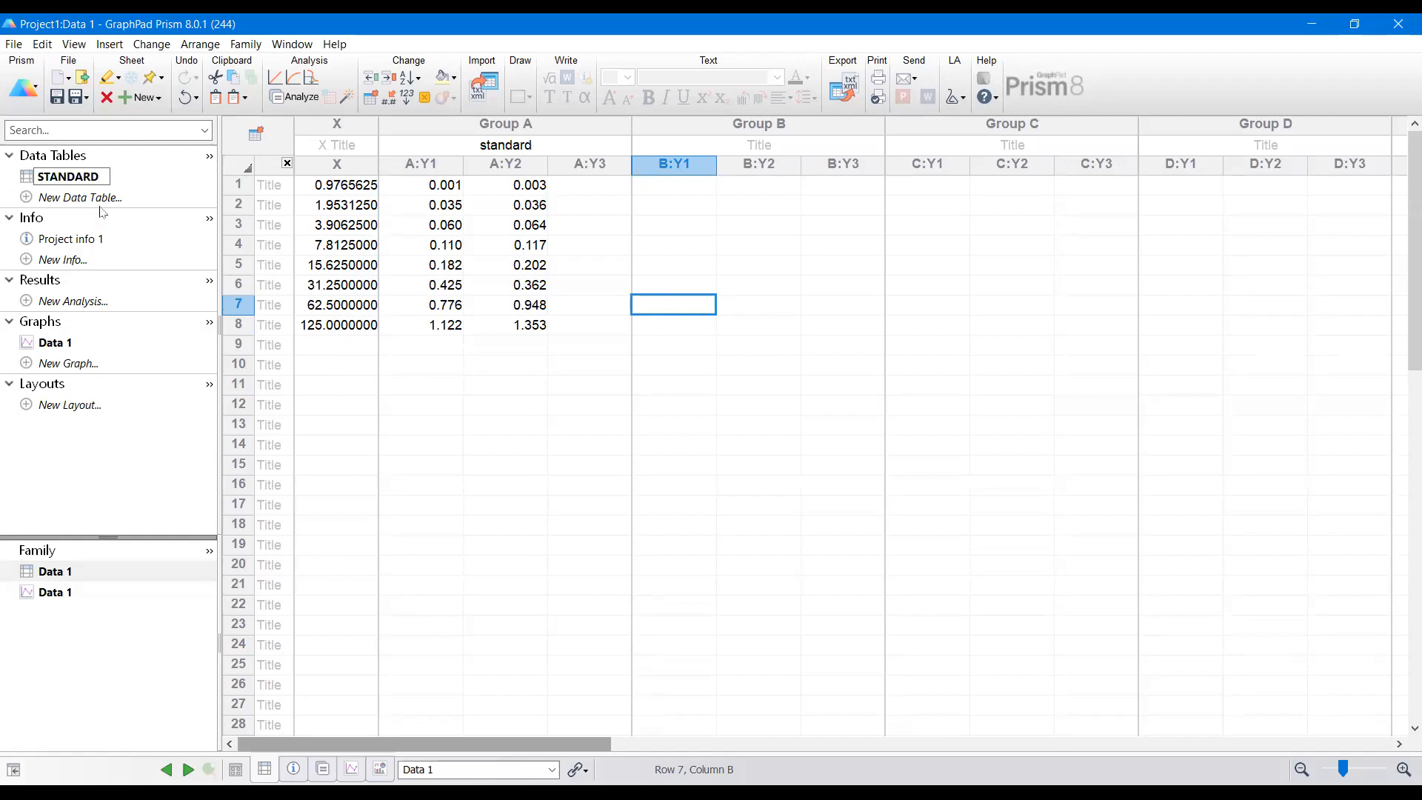
pyautogui.write(' values and raw data')
pyautogui.press('Return')
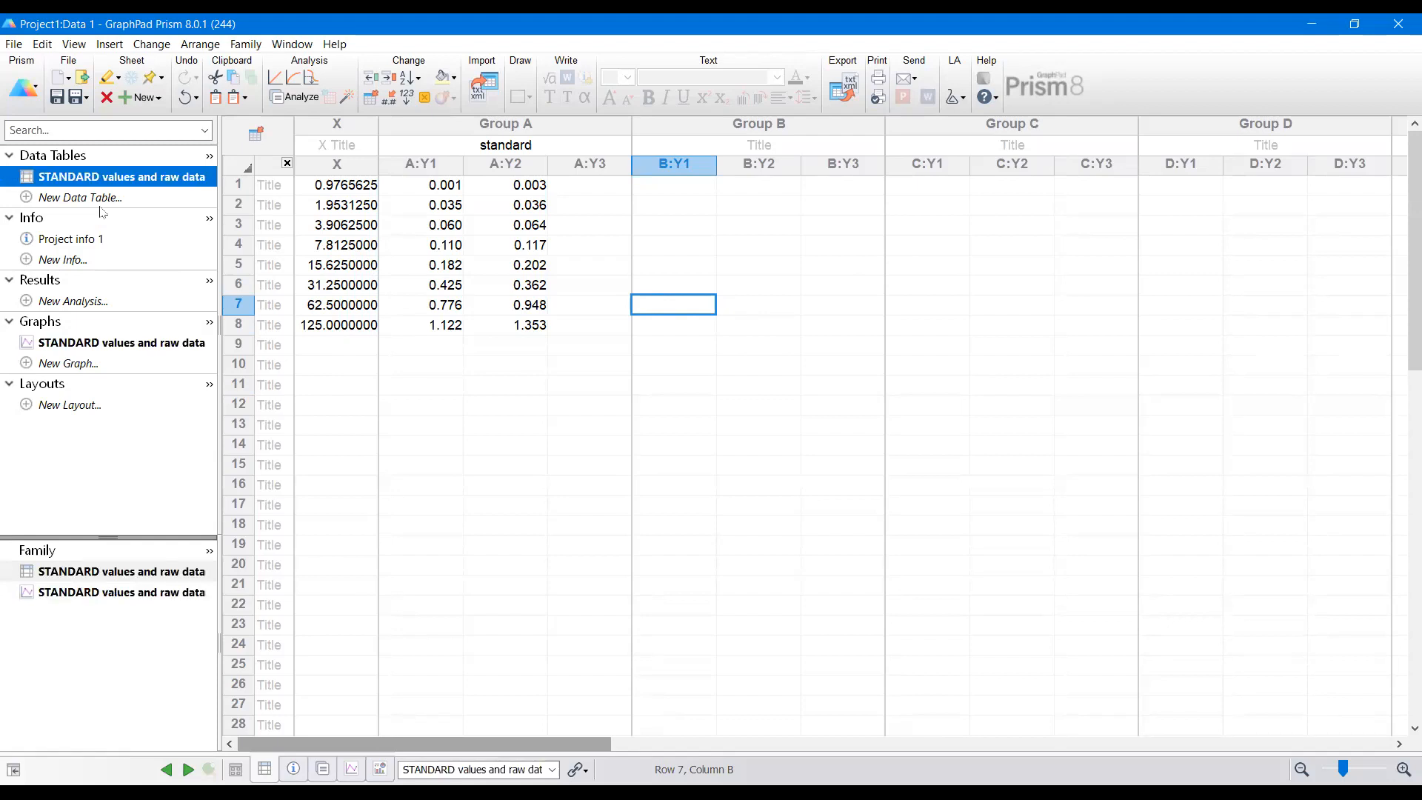
# Step: Open the standard graph and choose the XY points graph type with mean and SD error bars
pyautogui.click(148, 344)
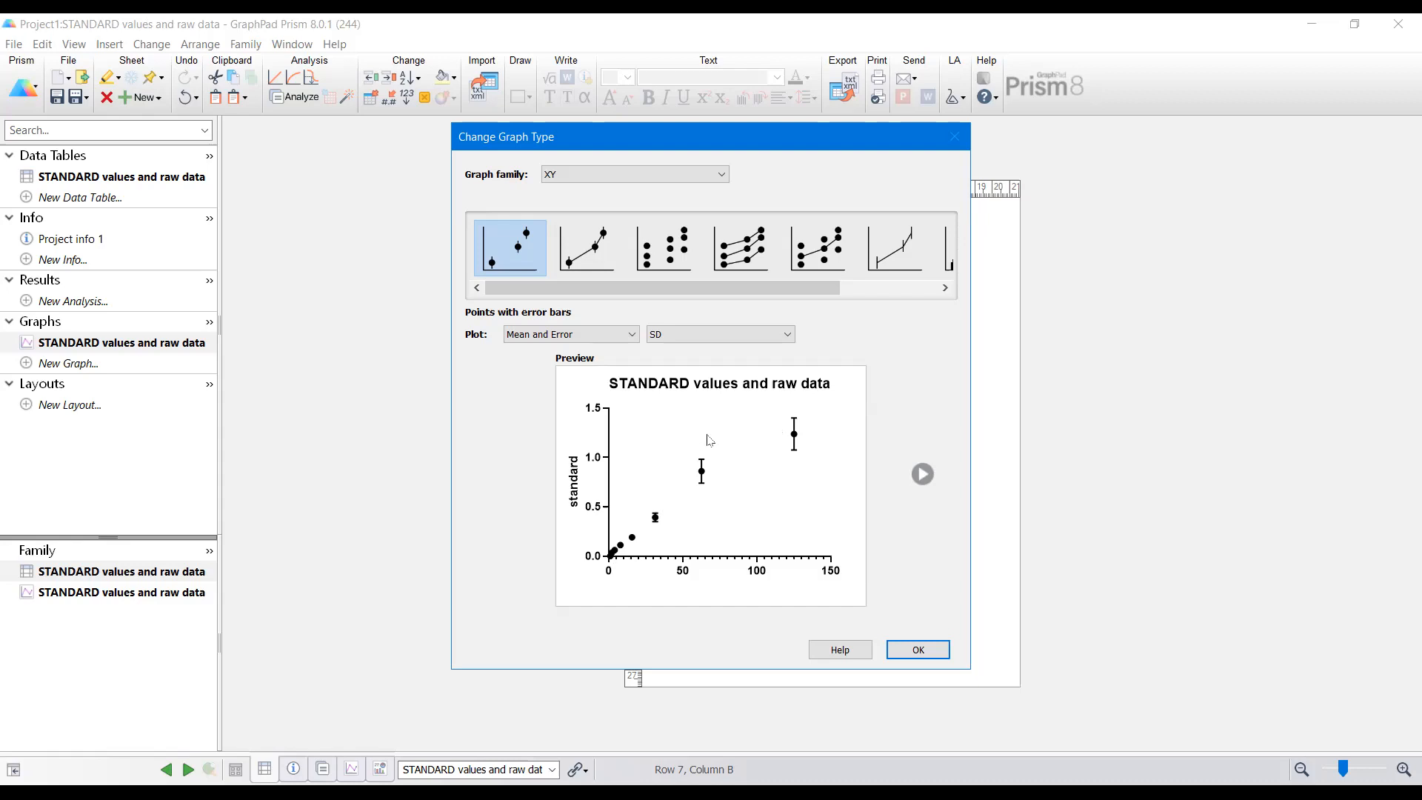
pyautogui.click(598, 248)
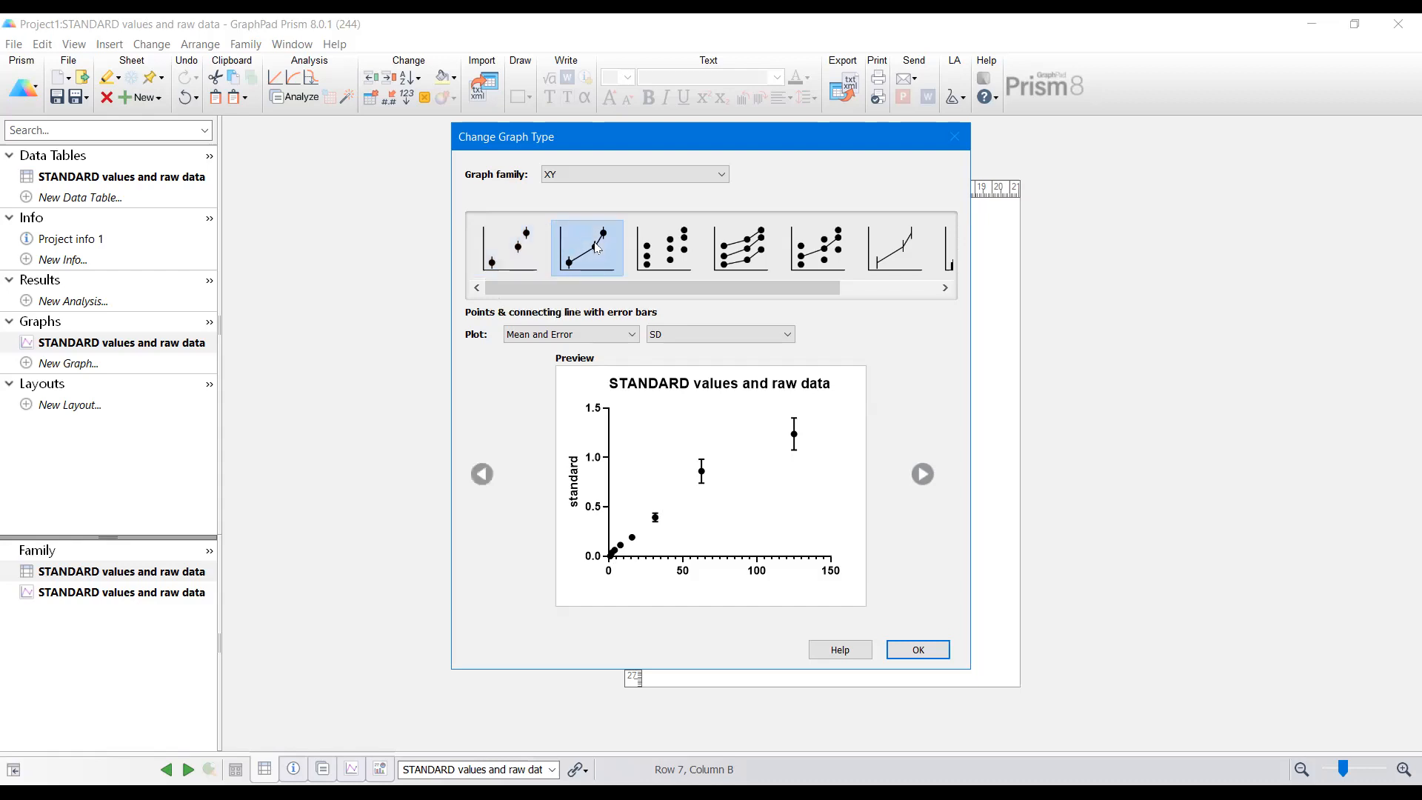
pyautogui.click(670, 250)
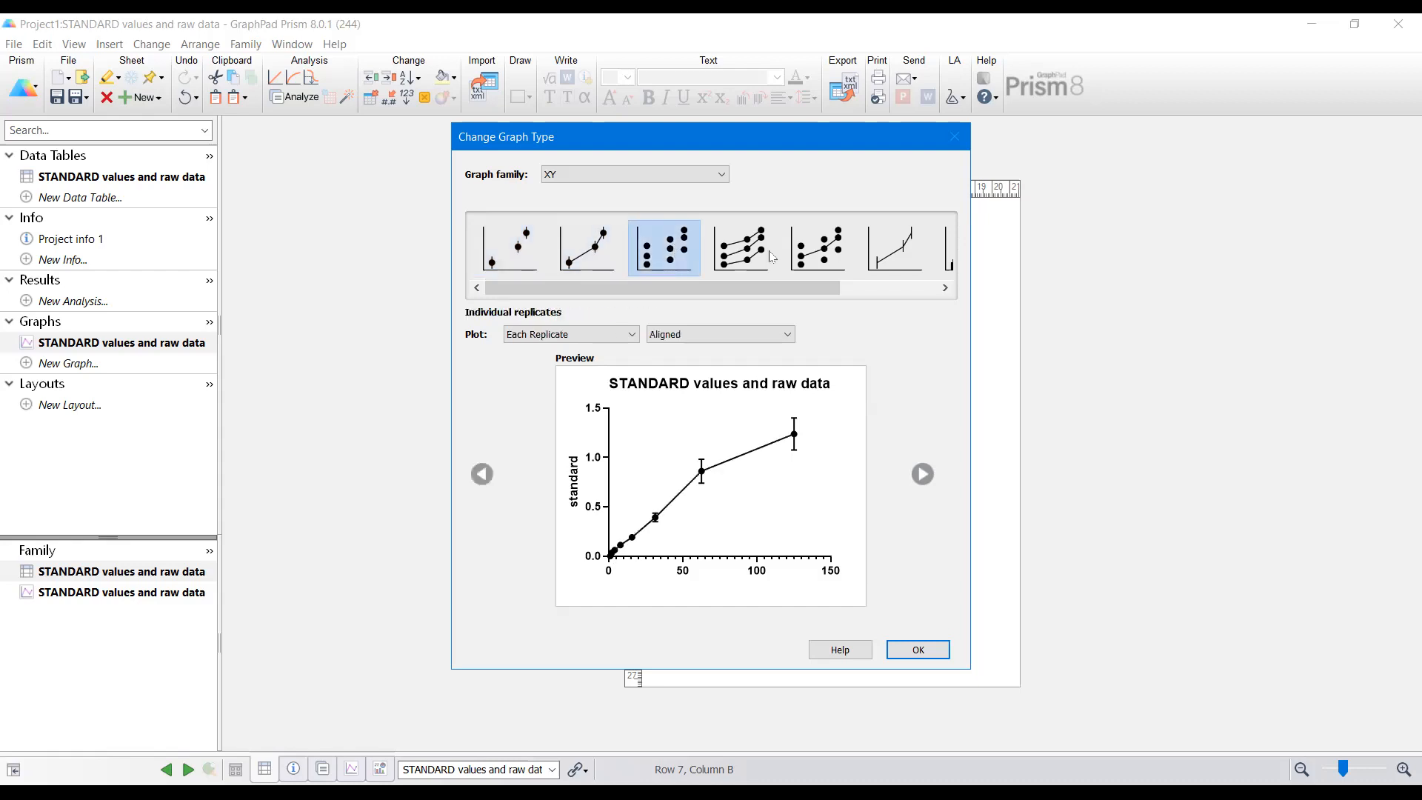
pyautogui.click(524, 264)
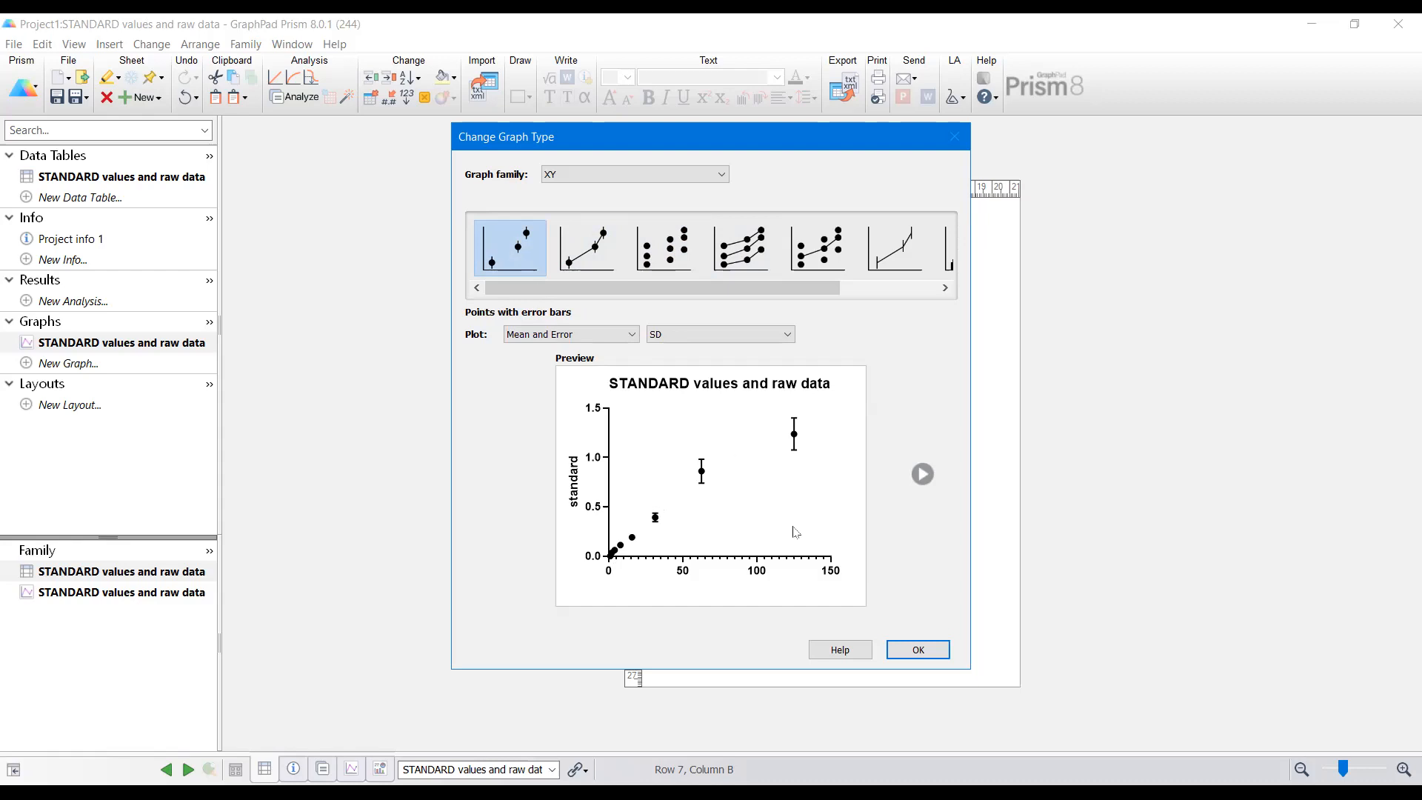
pyautogui.click(919, 658)
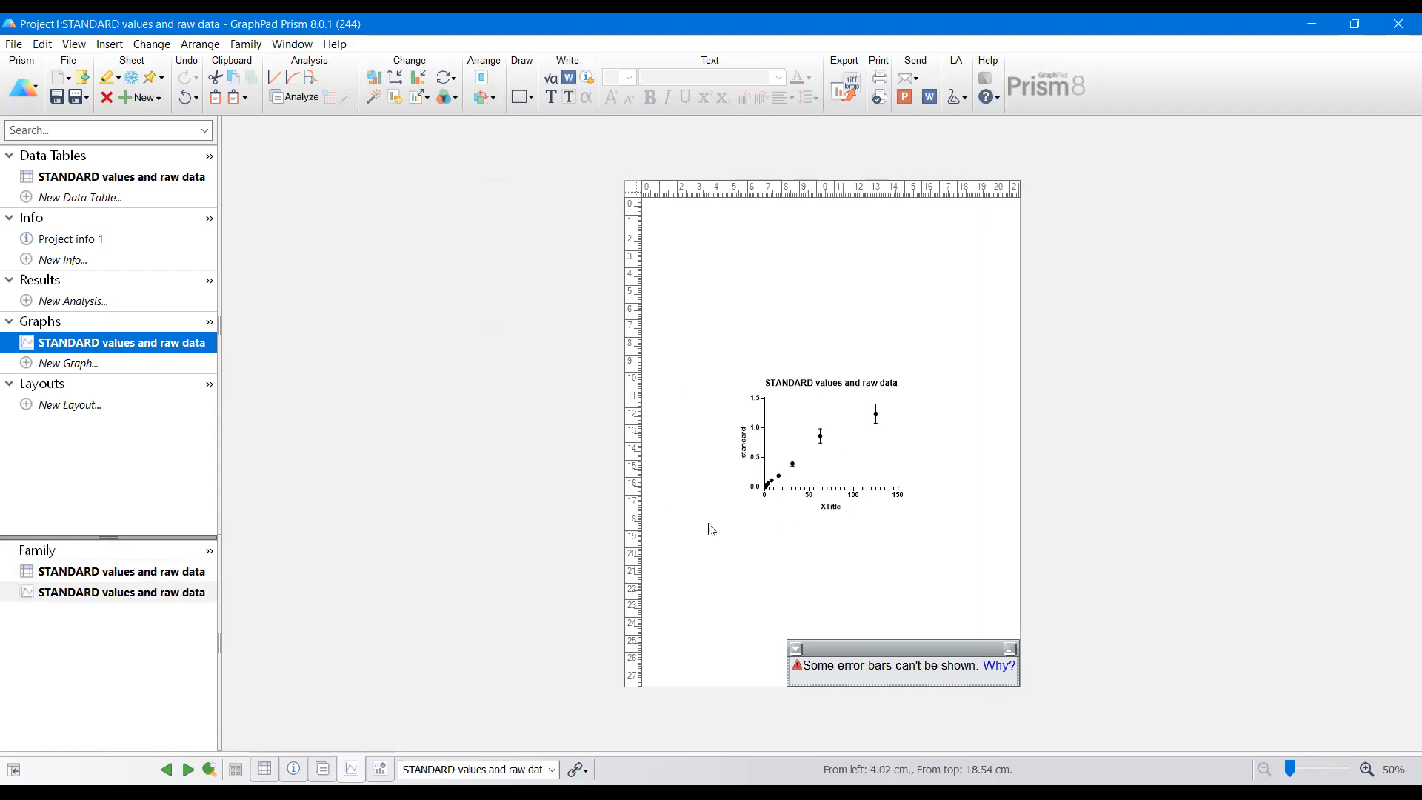
# Step: Flip the graph page to landscape and resize the graph to fill the page
pyautogui.rightClick(703, 344)
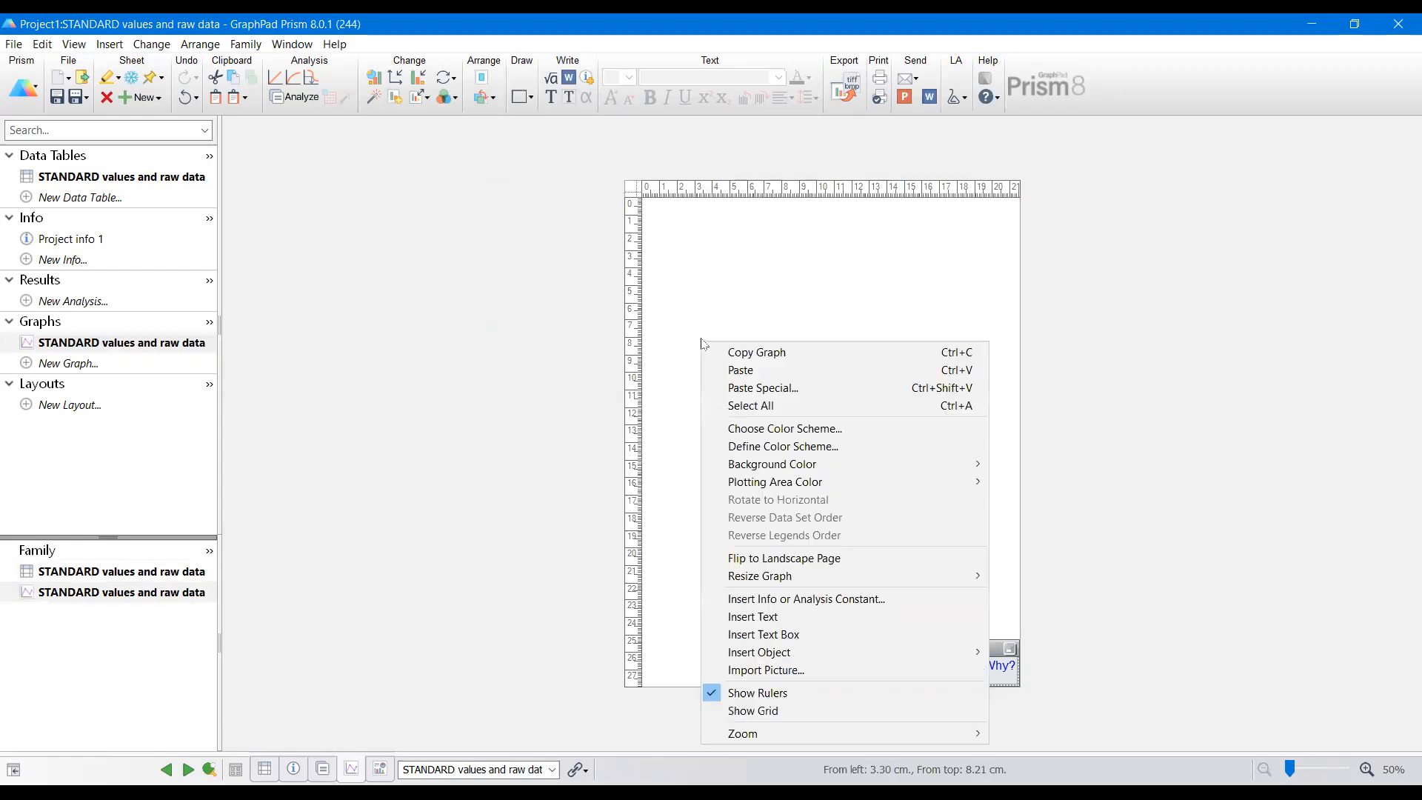
pyautogui.click(760, 560)
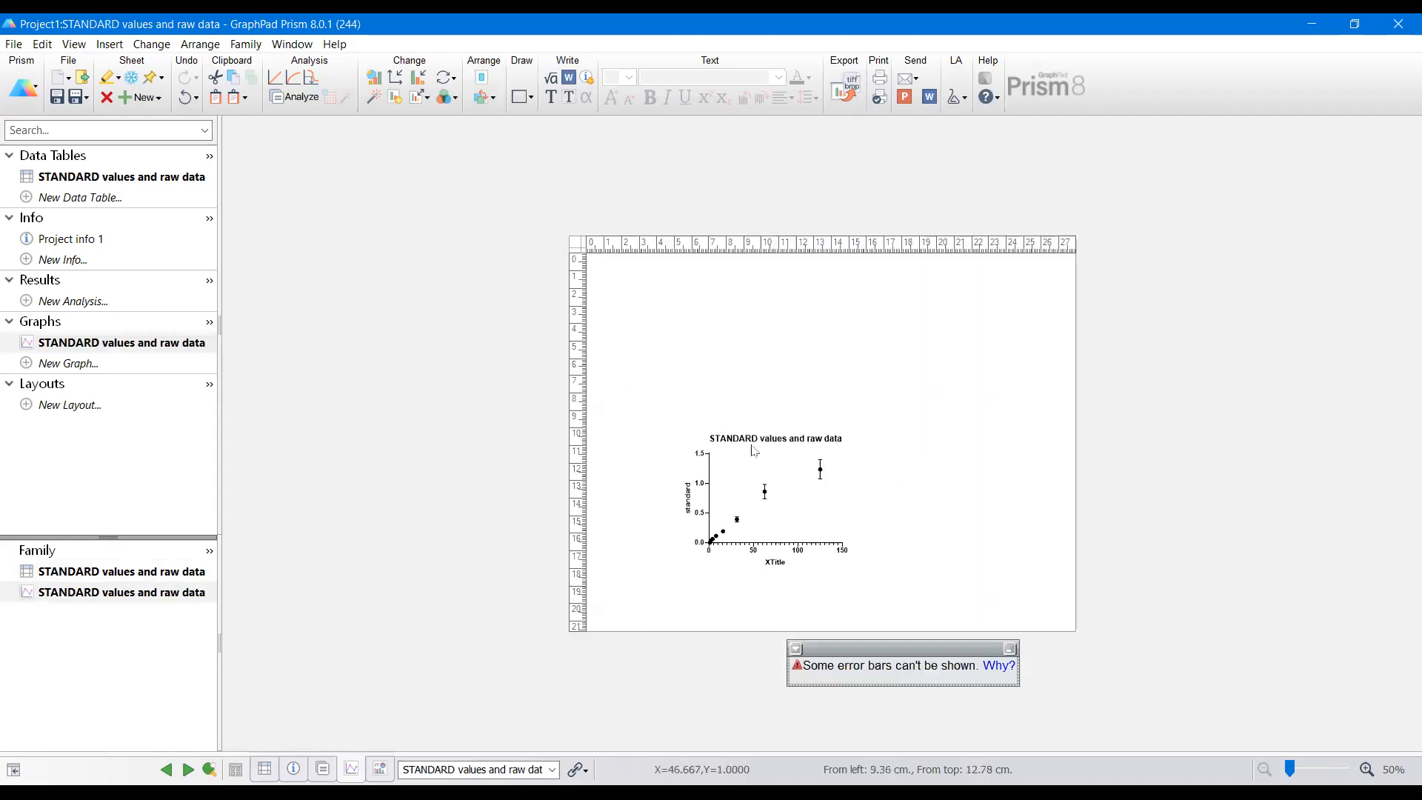
pyautogui.rightClick(661, 374)
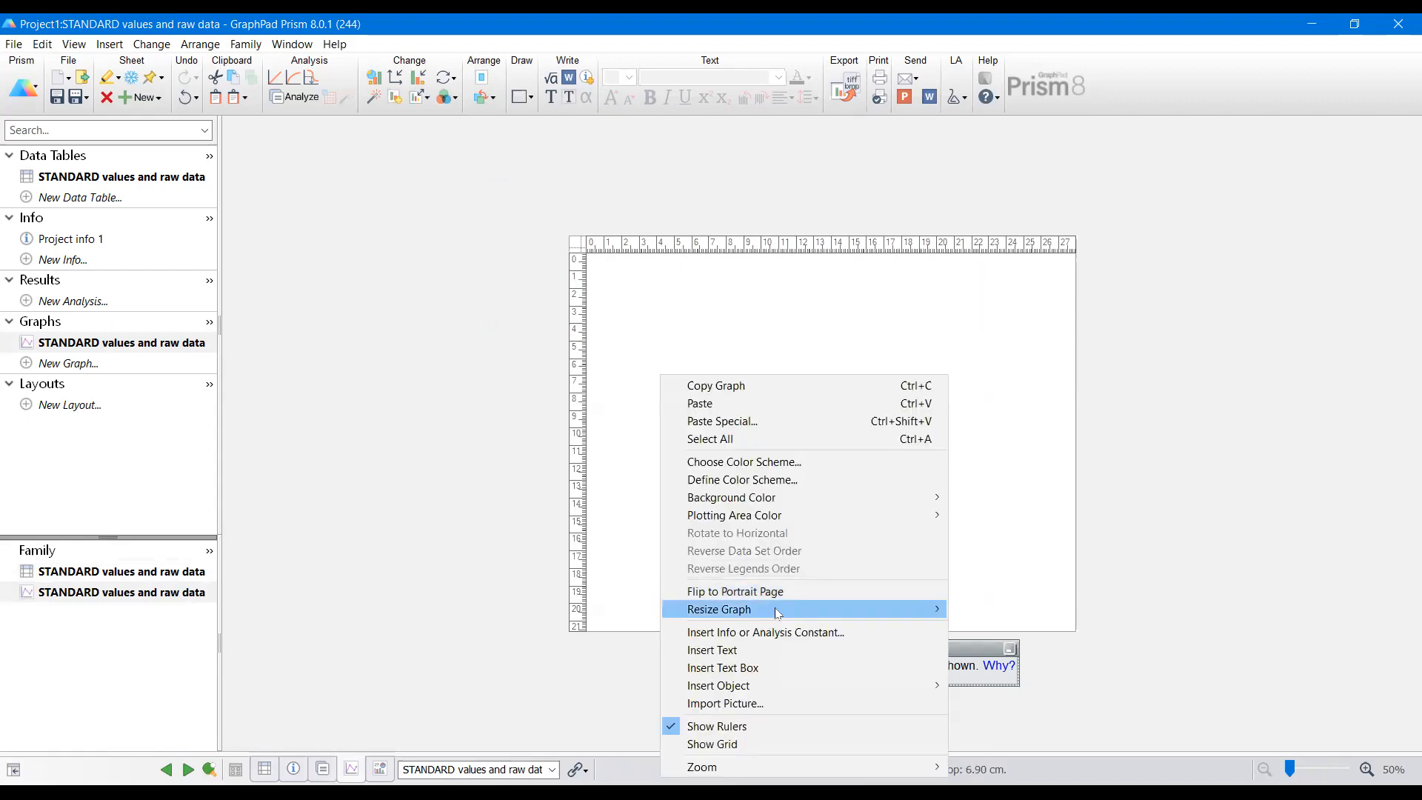
pyautogui.moveTo(778, 614)
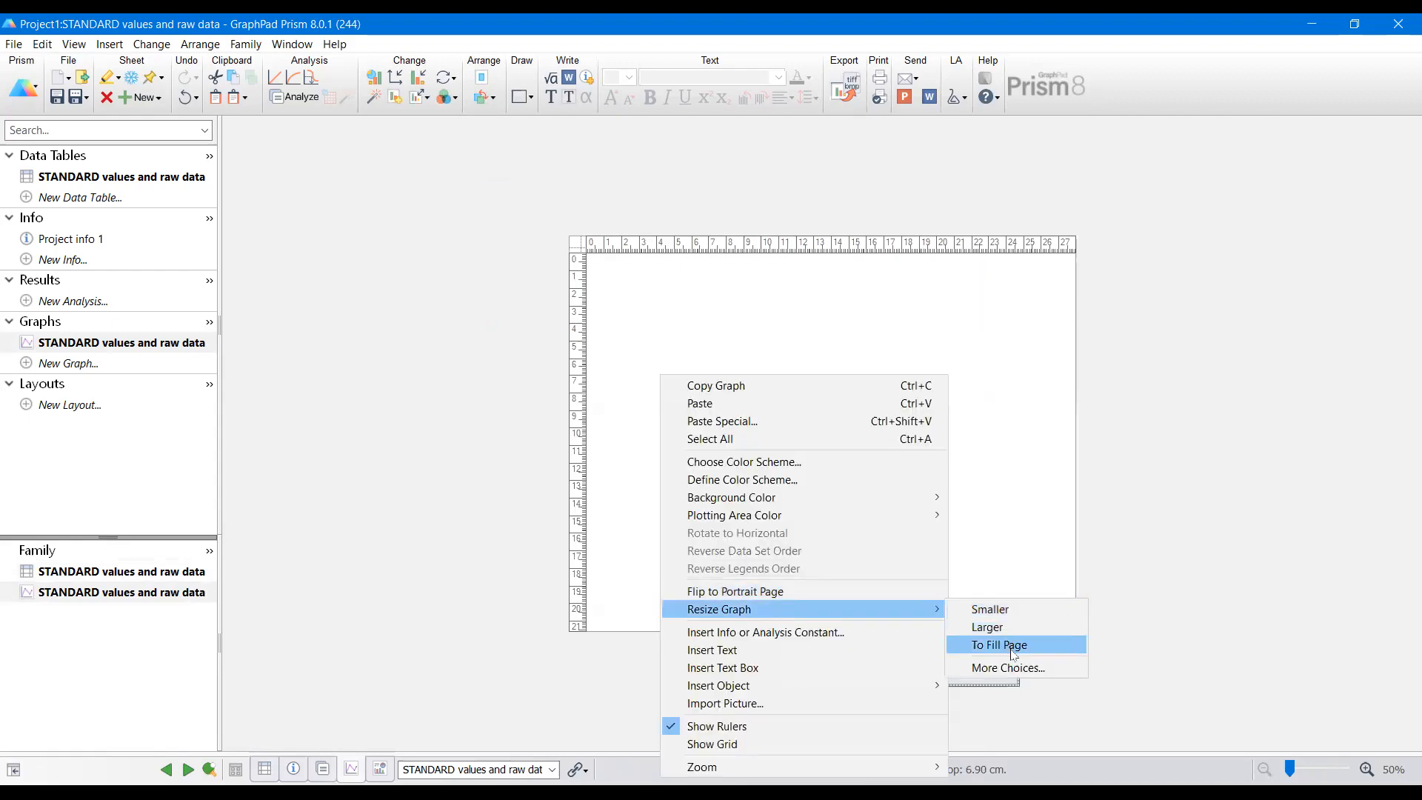
pyautogui.press('Return')
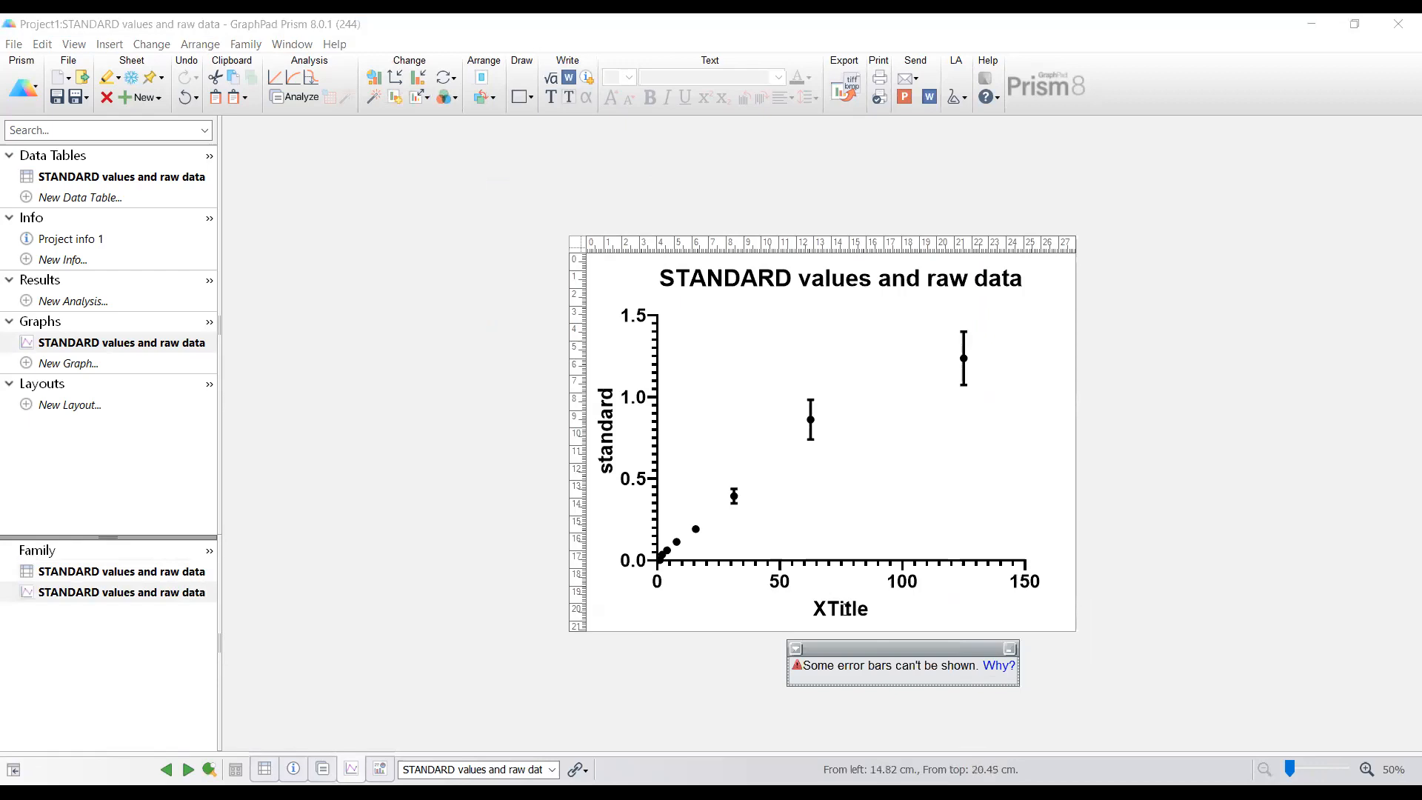
# Step: Set the X-axis title to Concentration in mMol (Interpolated)
pyautogui.click(845, 607)
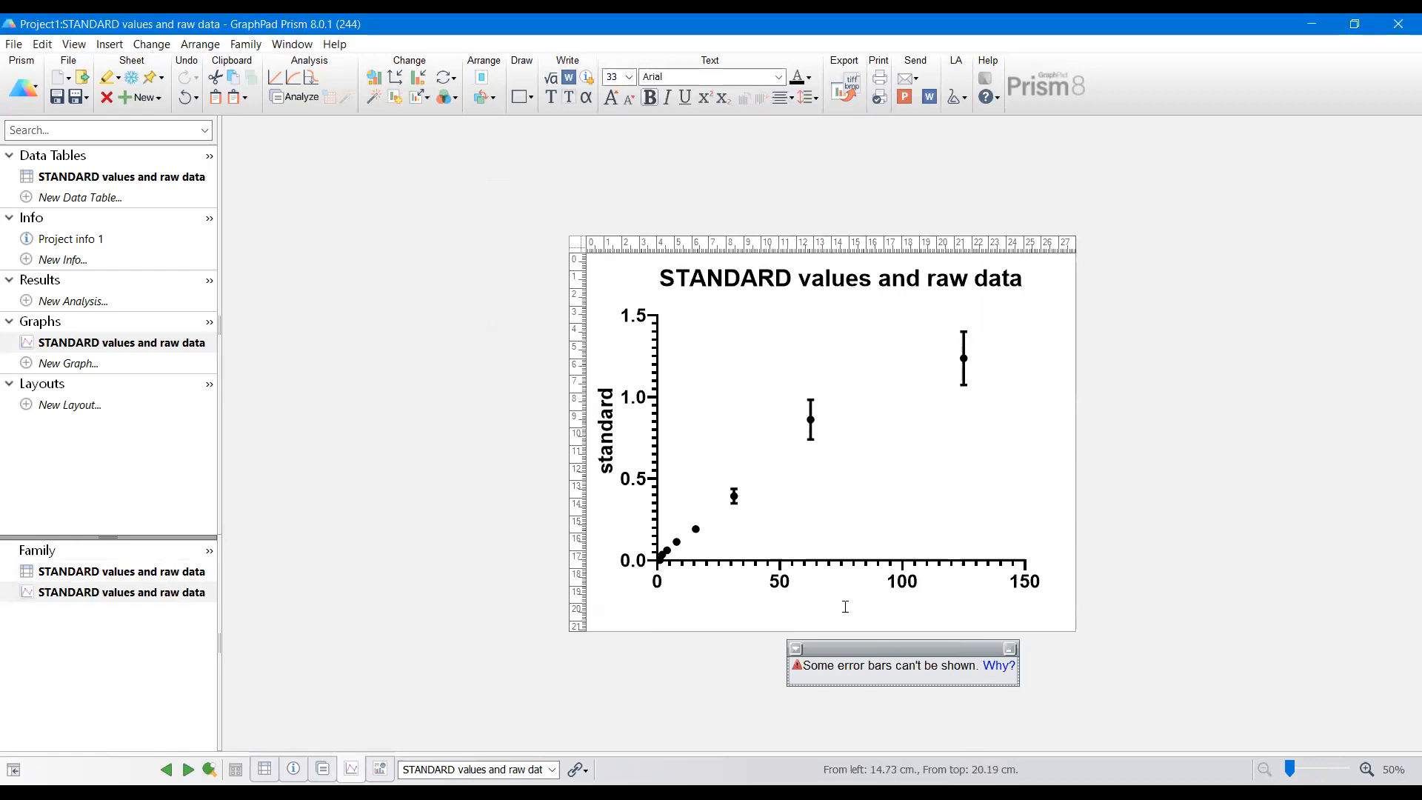
pyautogui.write('con')
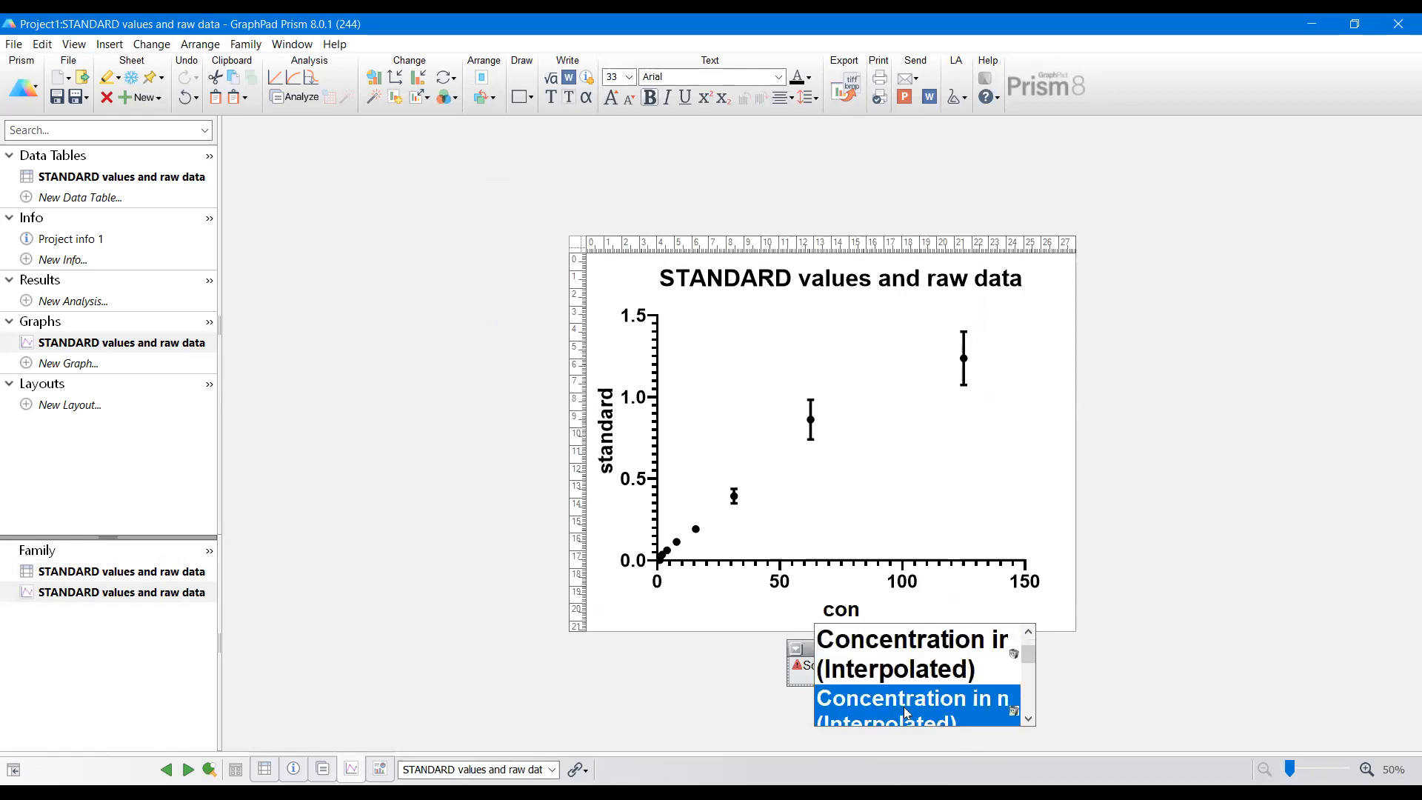
pyautogui.click(905, 668)
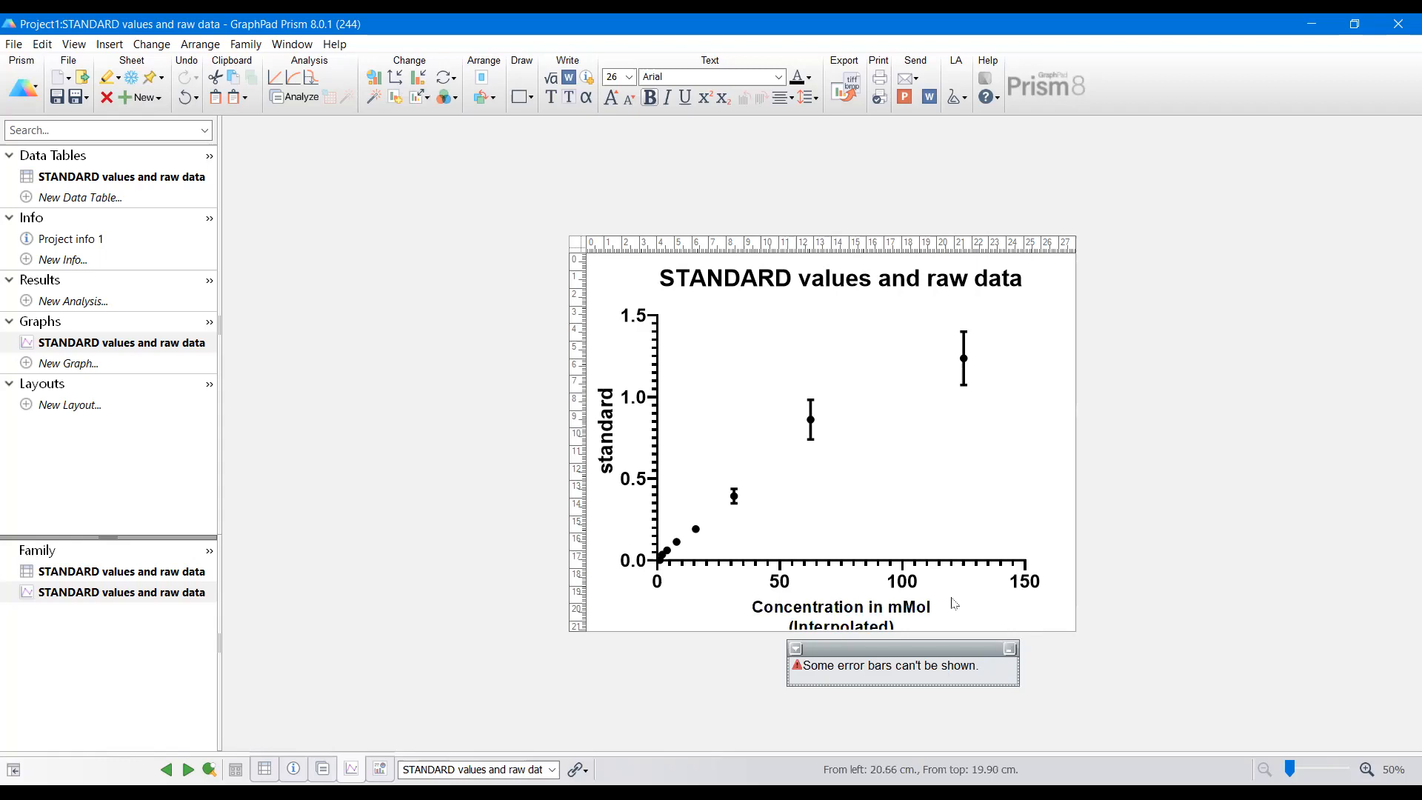
# Step: For all data sets, set the error bar thickness to Auto and the symbol size to 4
pyautogui.click(953, 602)
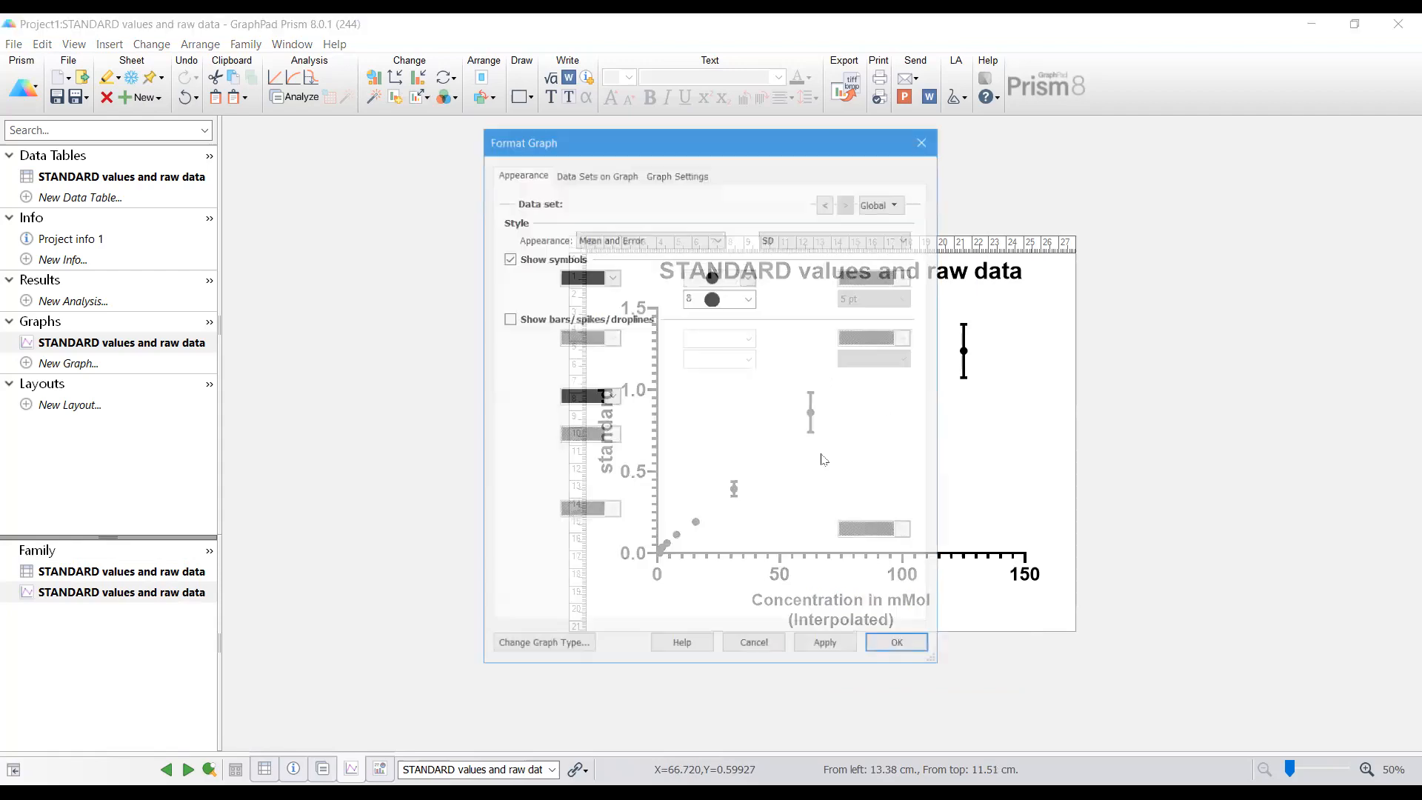
pyautogui.click(777, 205)
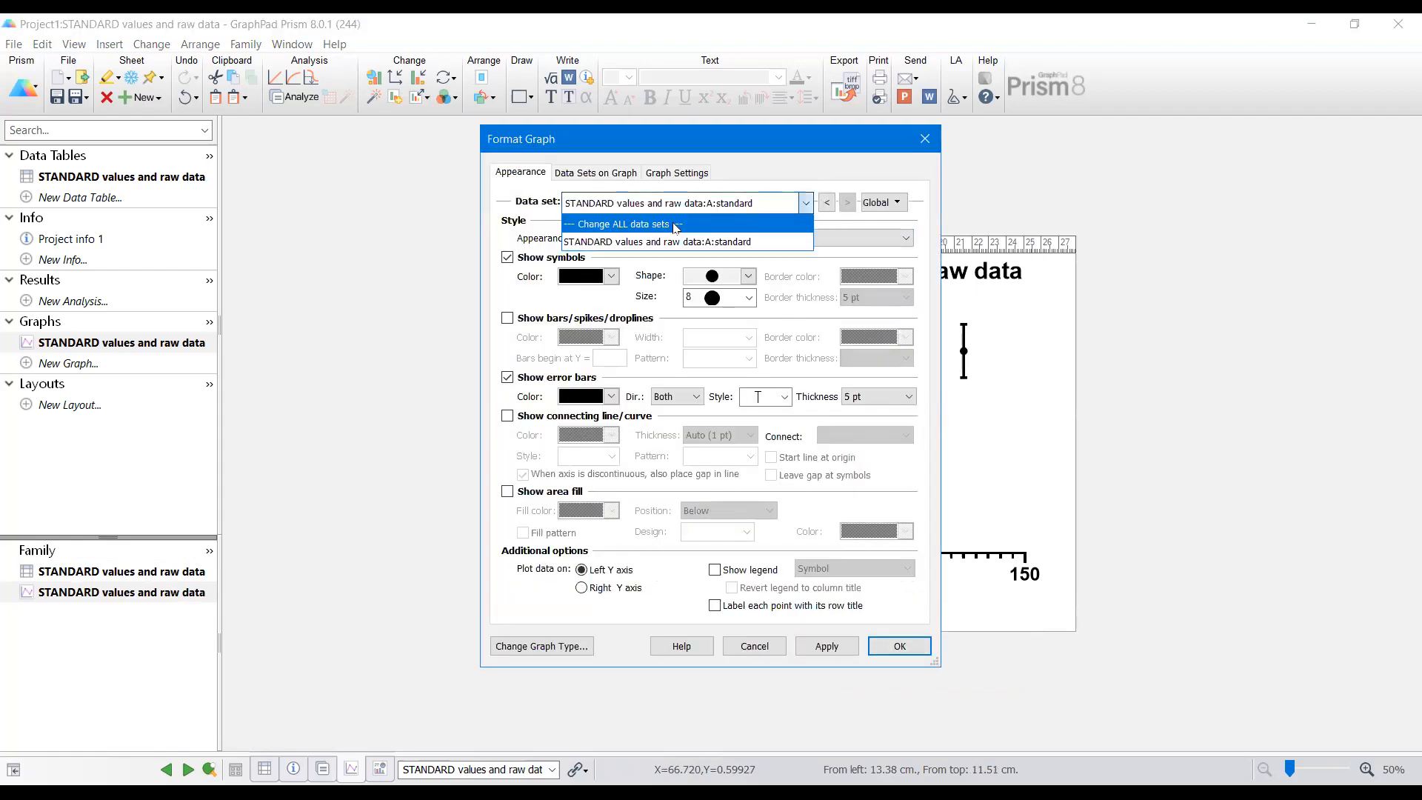
pyautogui.click(733, 221)
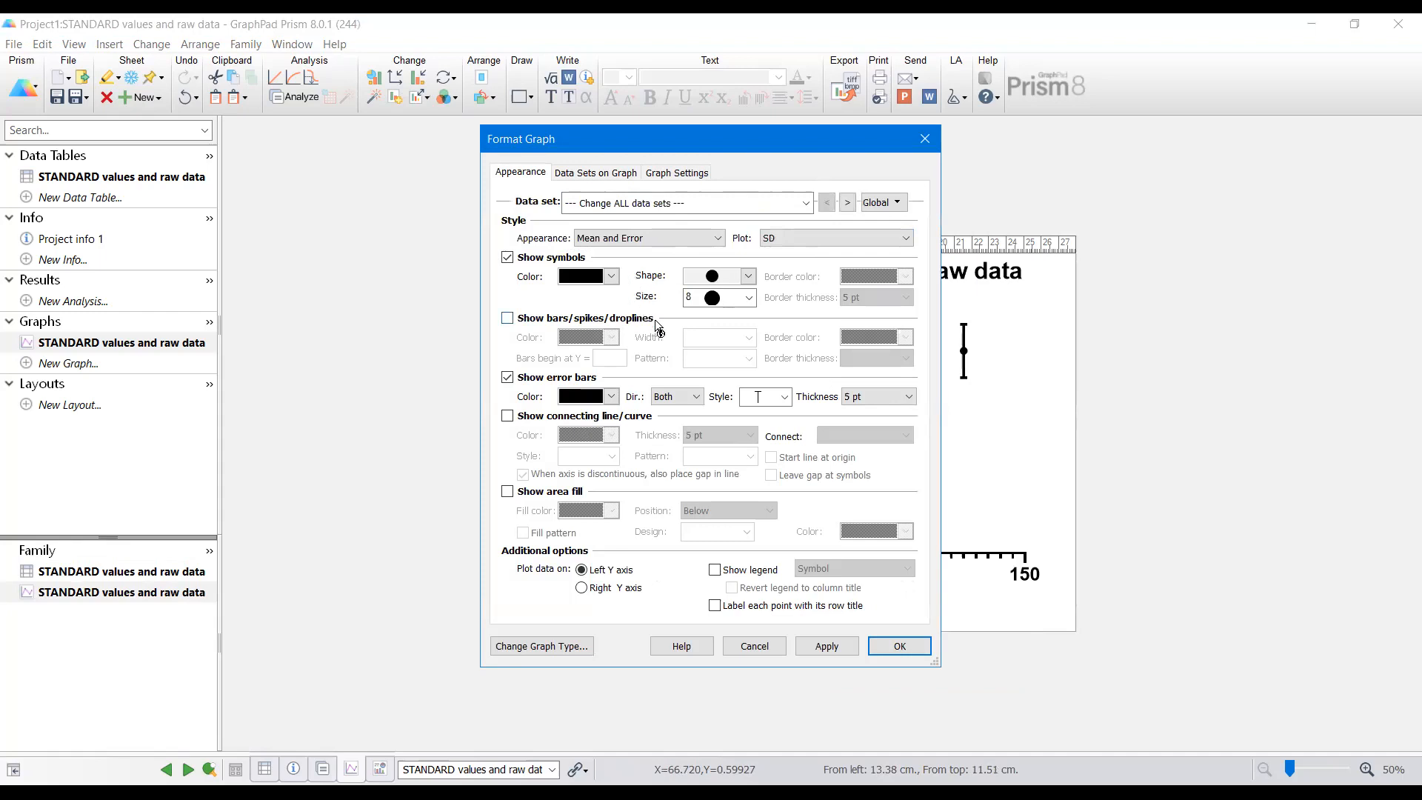
pyautogui.click(852, 393)
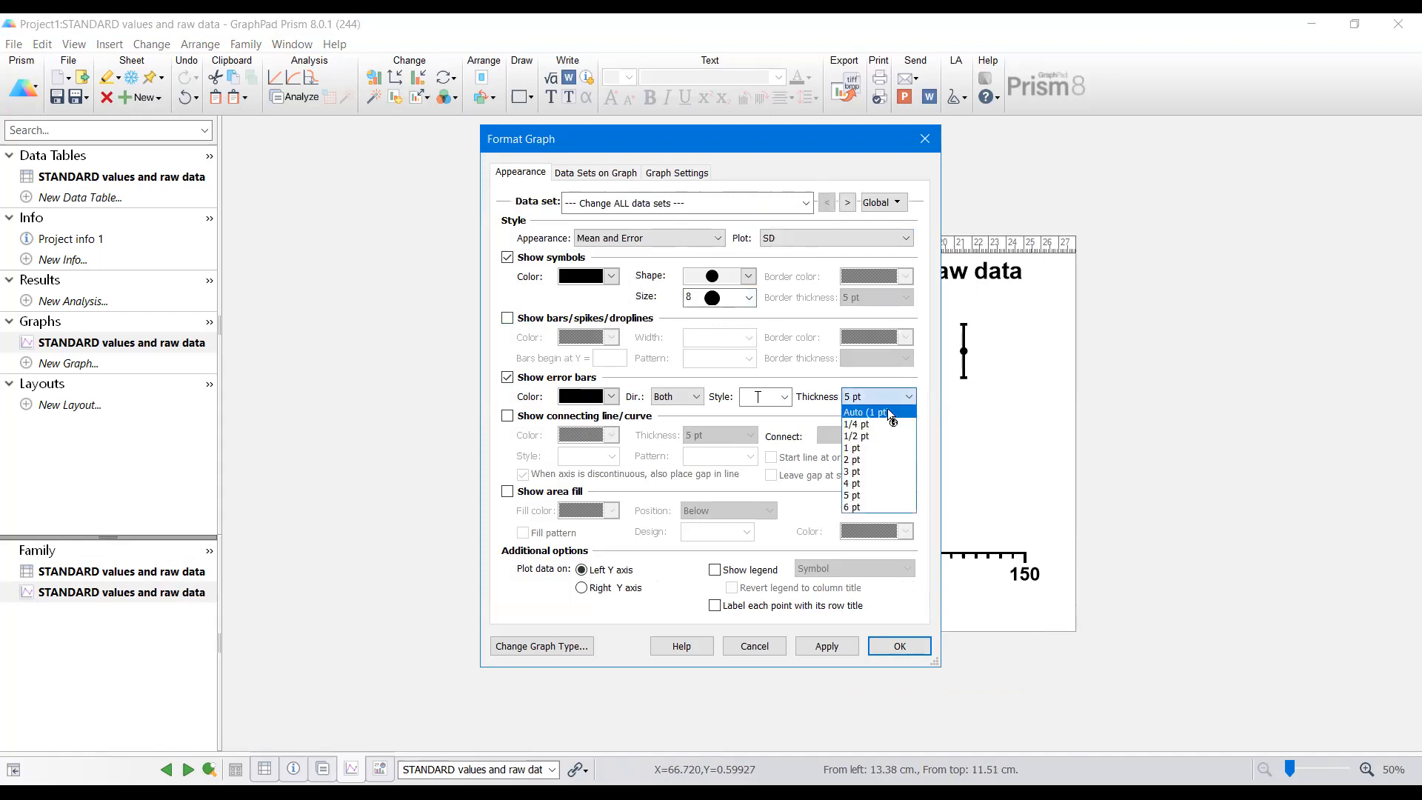
pyautogui.click(888, 412)
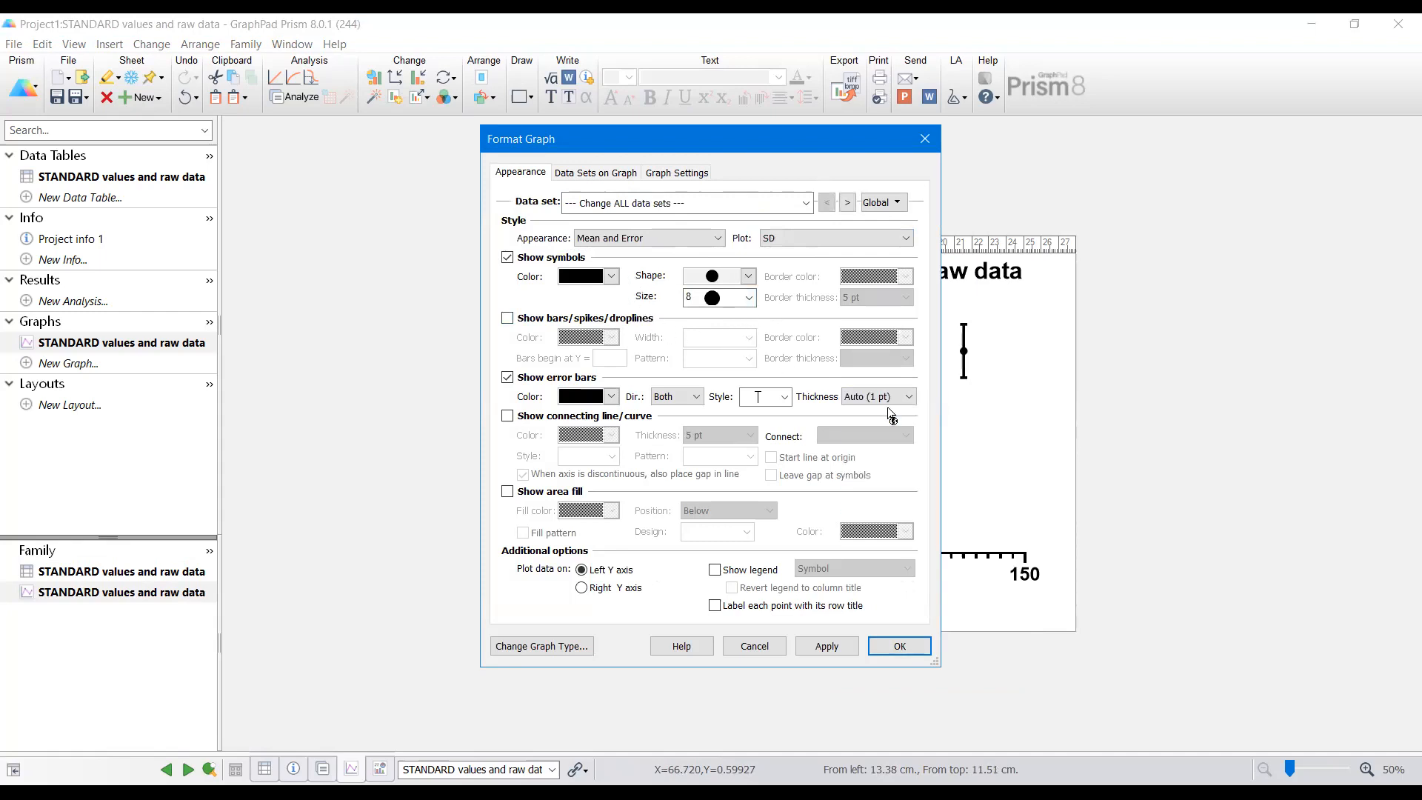
pyautogui.click(749, 298)
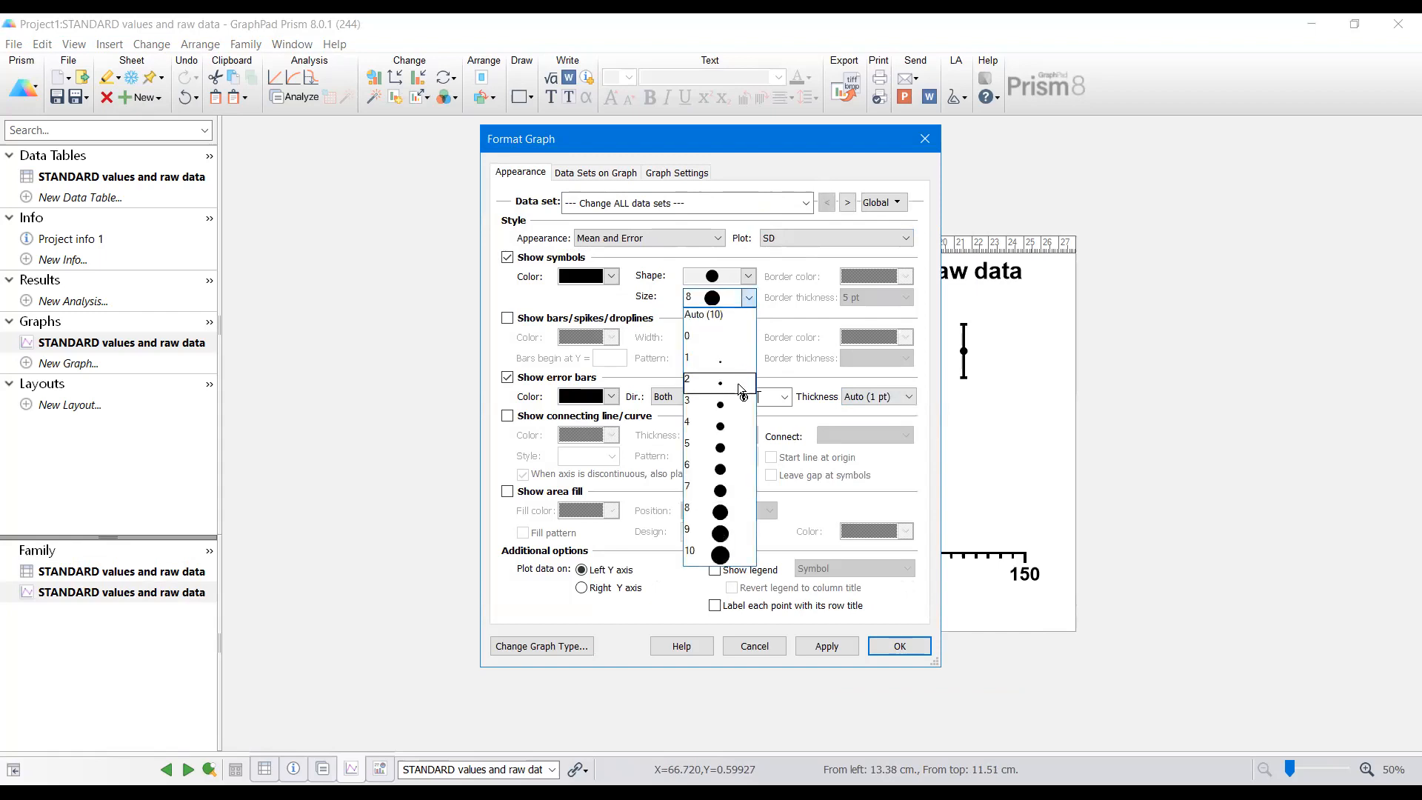
pyautogui.click(732, 428)
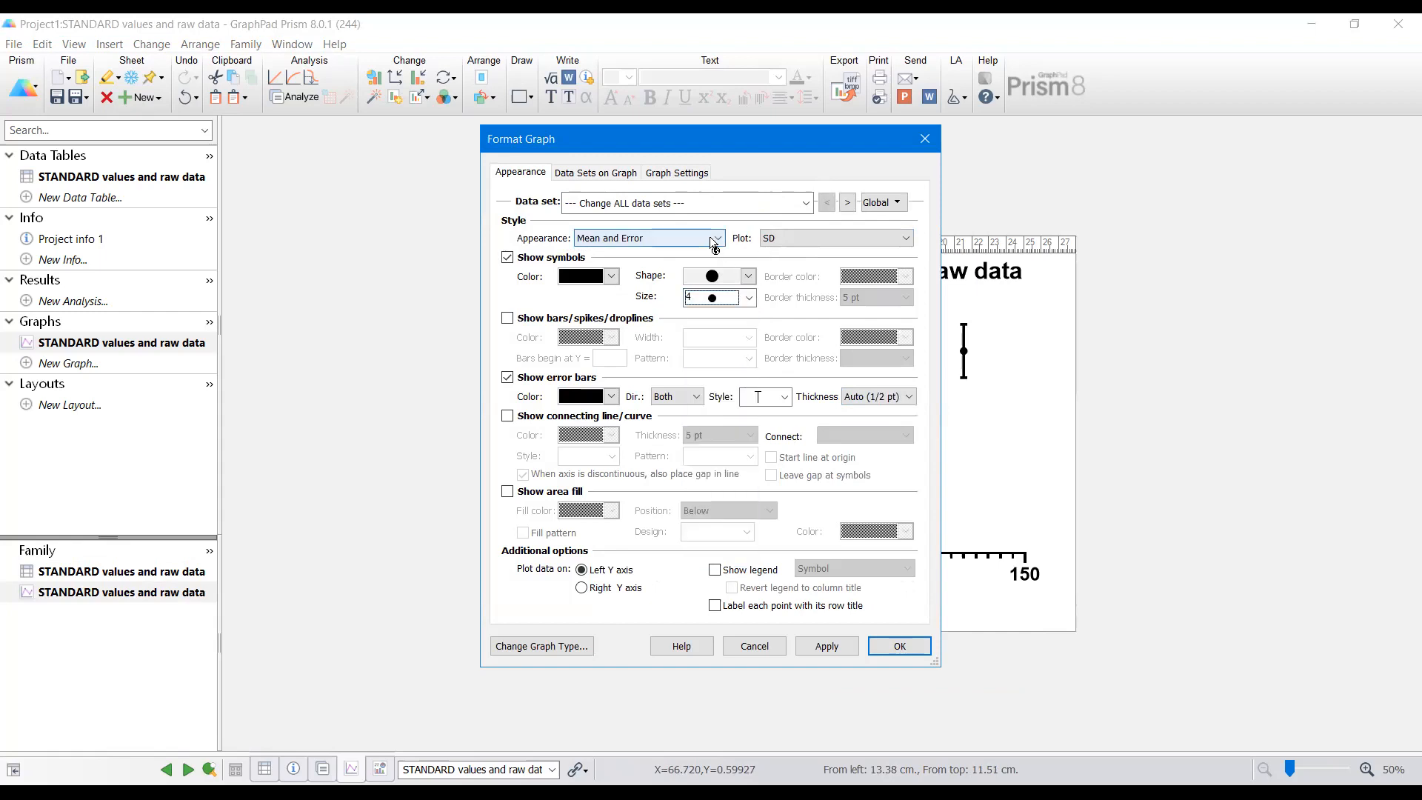
pyautogui.click(900, 654)
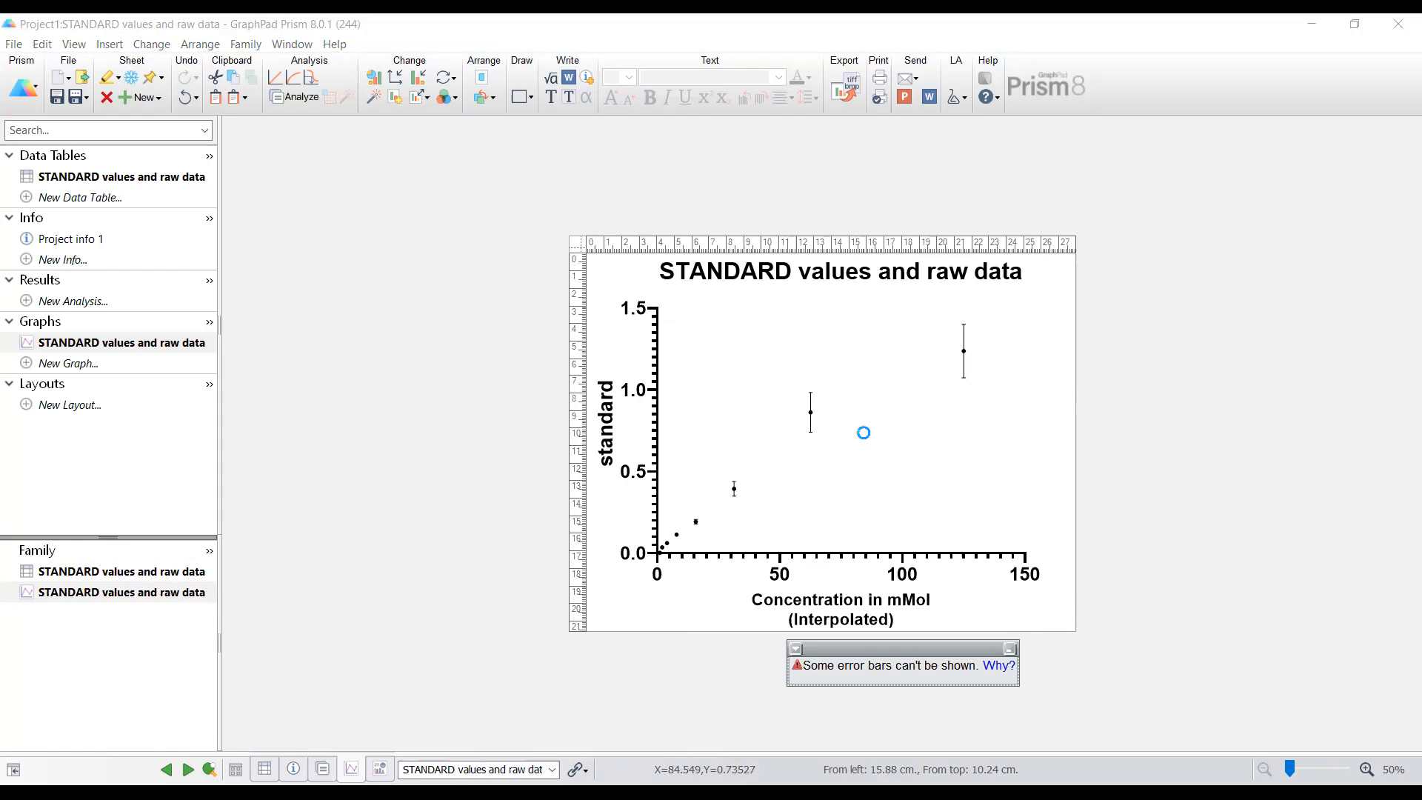
# Step: Change the standard data set's symbol size to 6
pyautogui.click(750, 298)
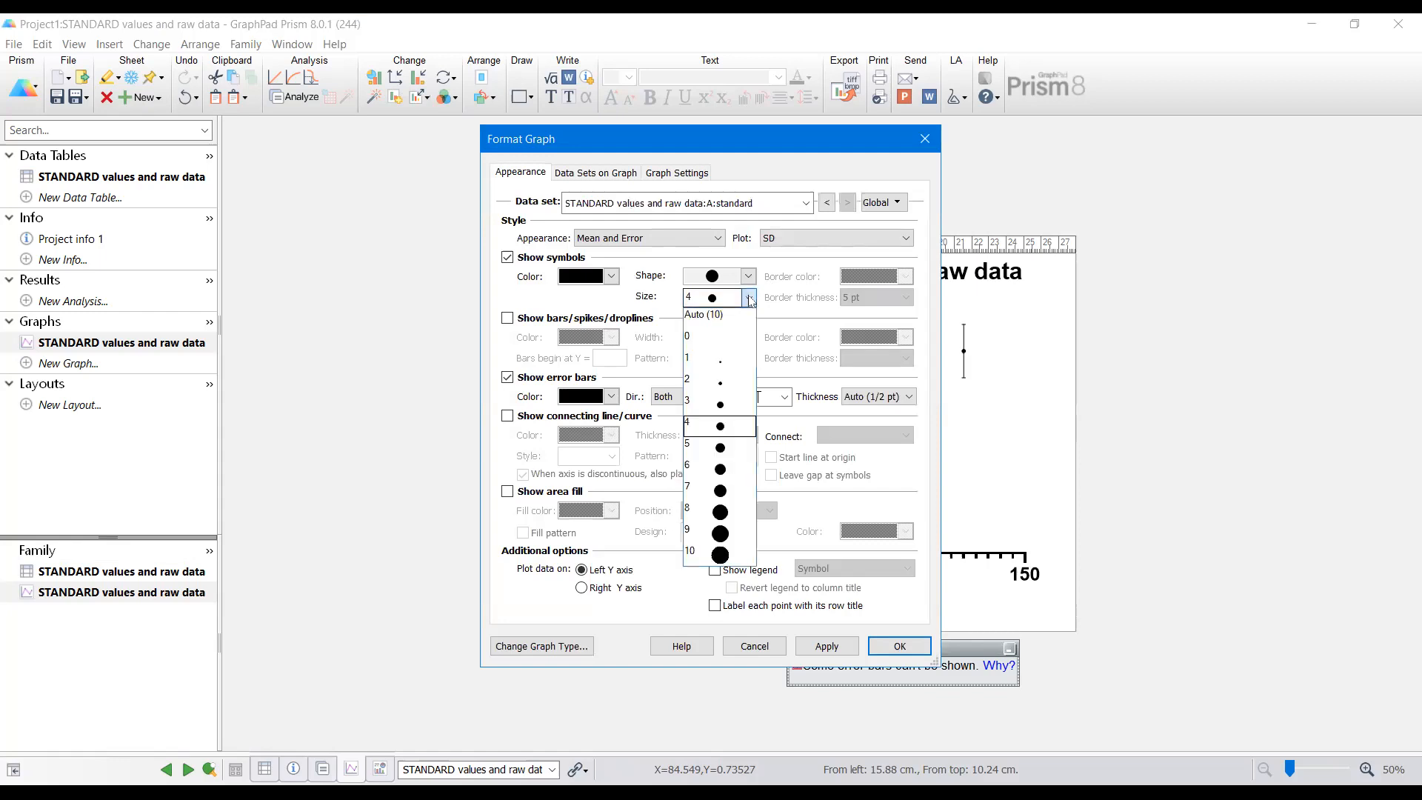
pyautogui.click(740, 467)
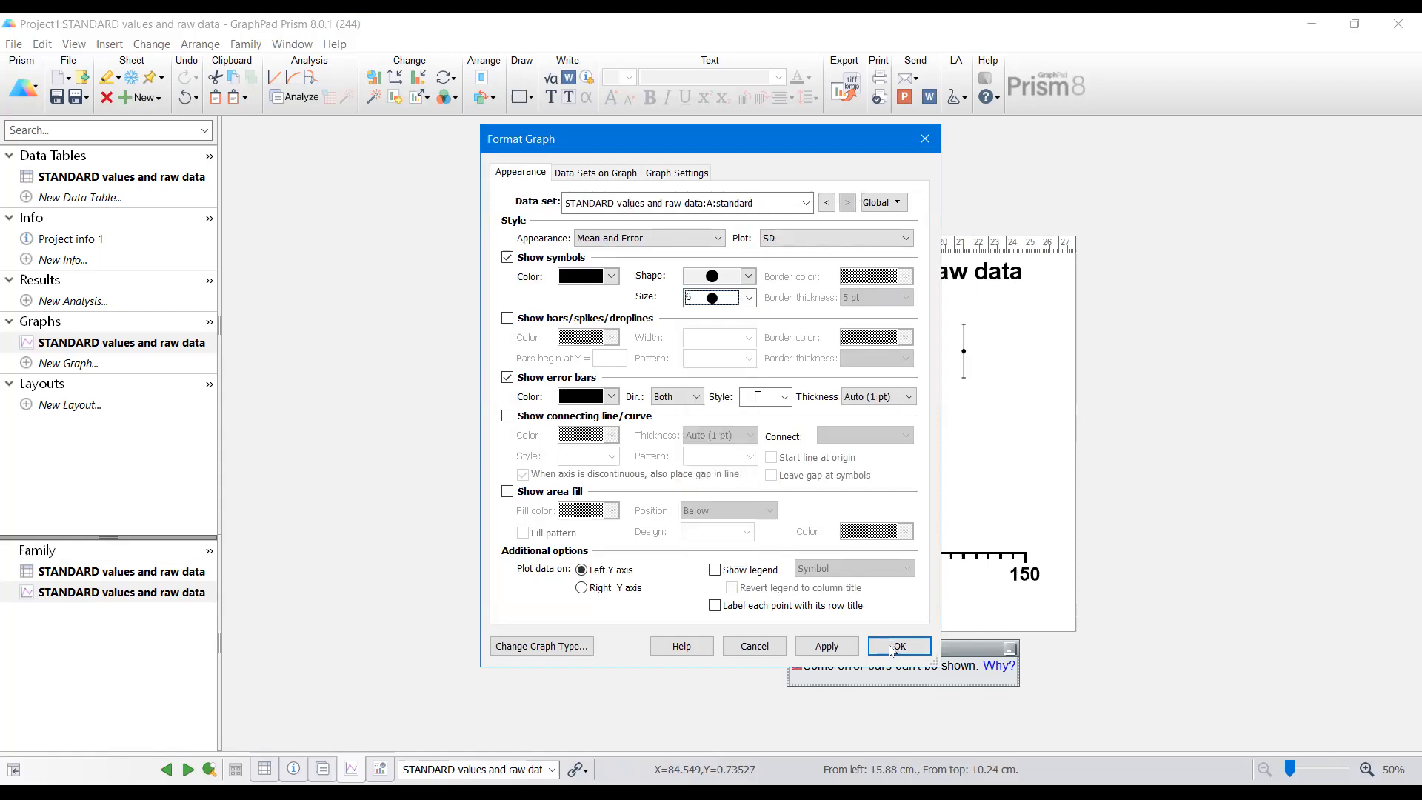
pyautogui.click(893, 649)
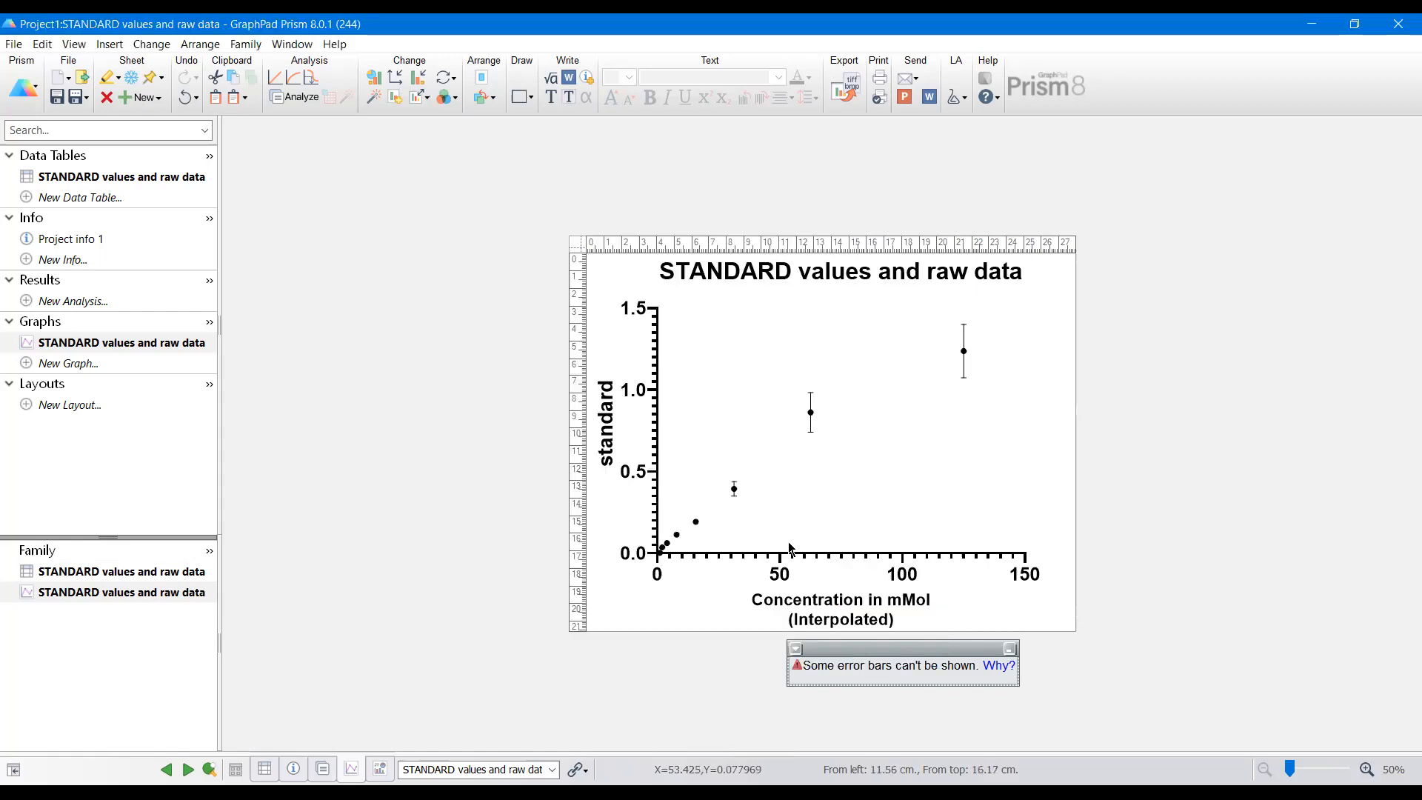
# Step: Set the thickness of the graph axes to Auto (2 pt)
pyautogui.click(791, 554)
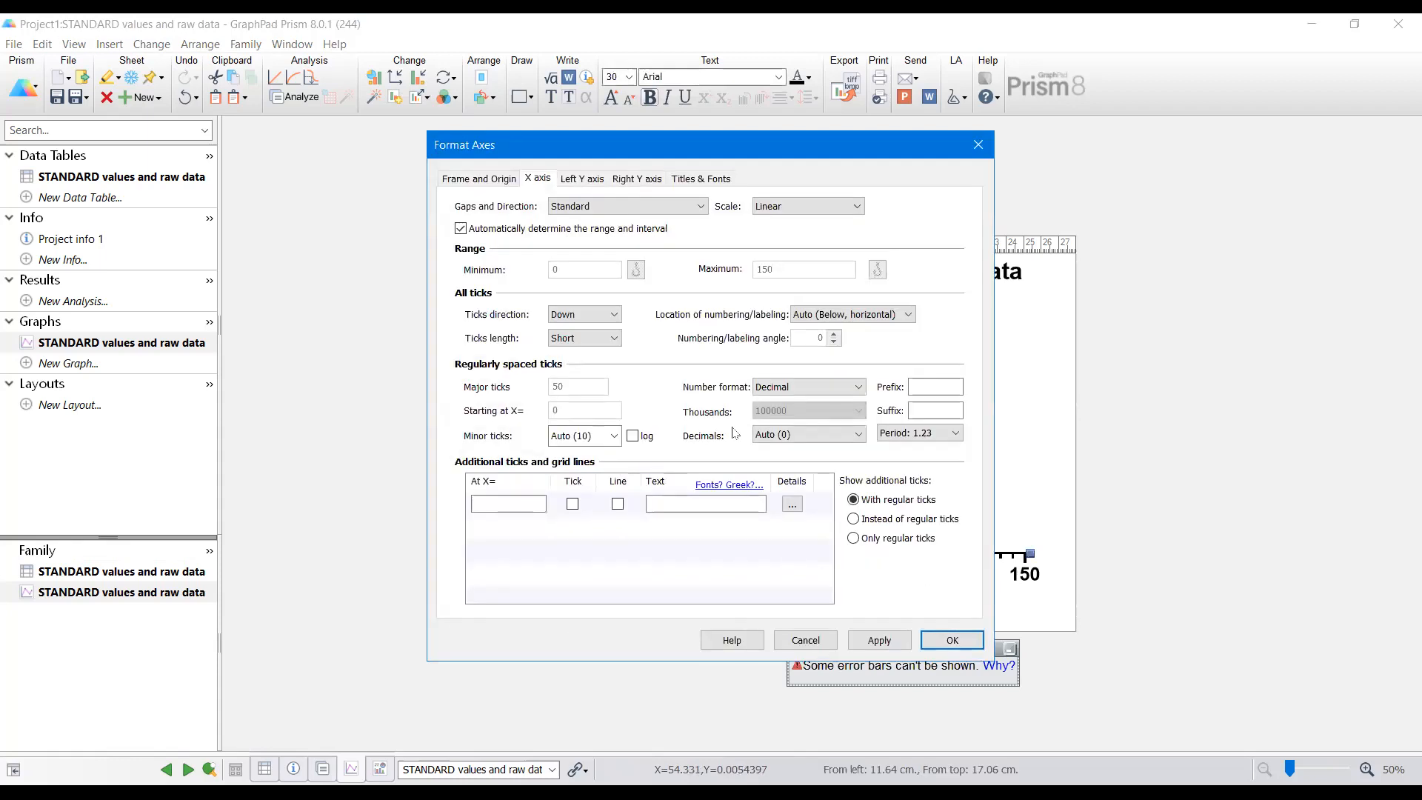
pyautogui.click(479, 179)
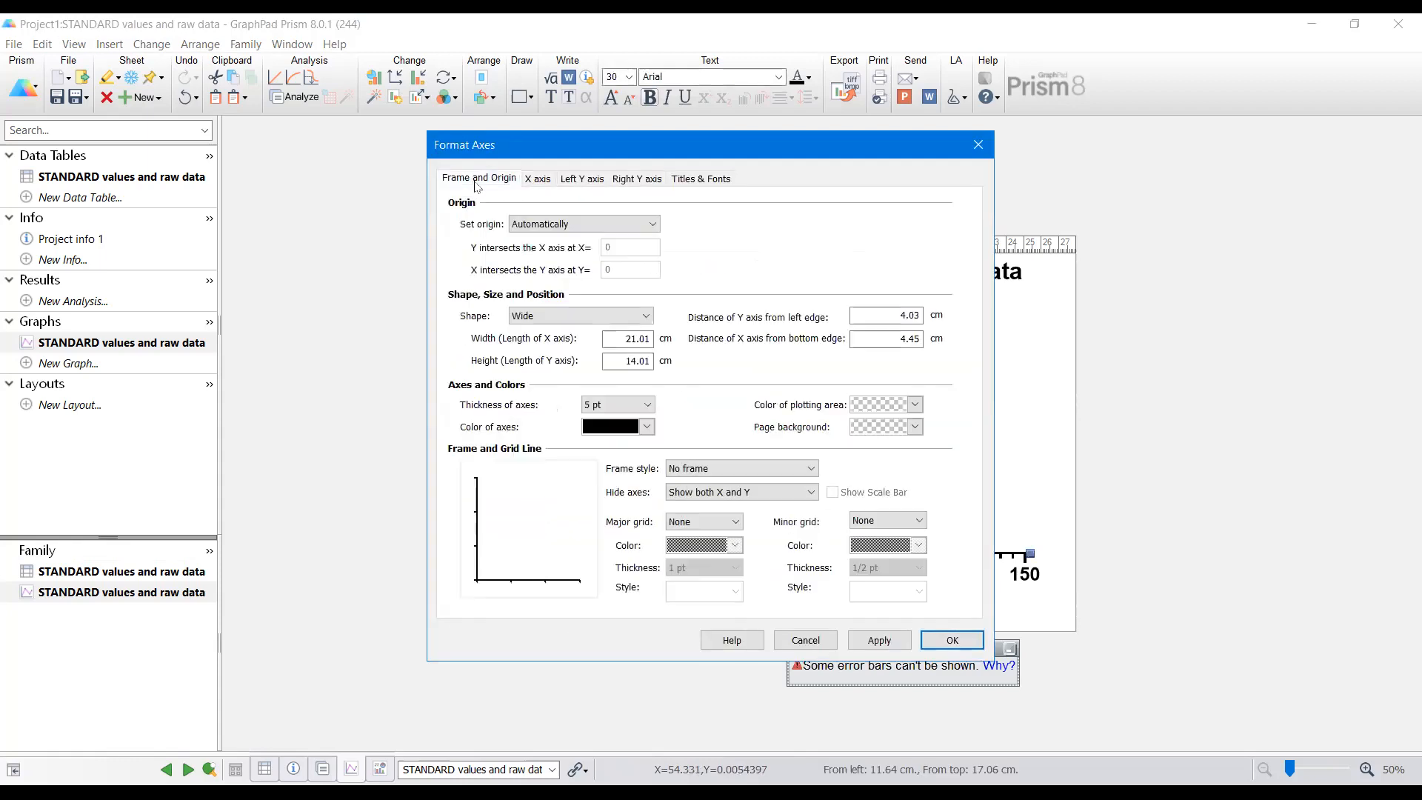
pyautogui.click(626, 404)
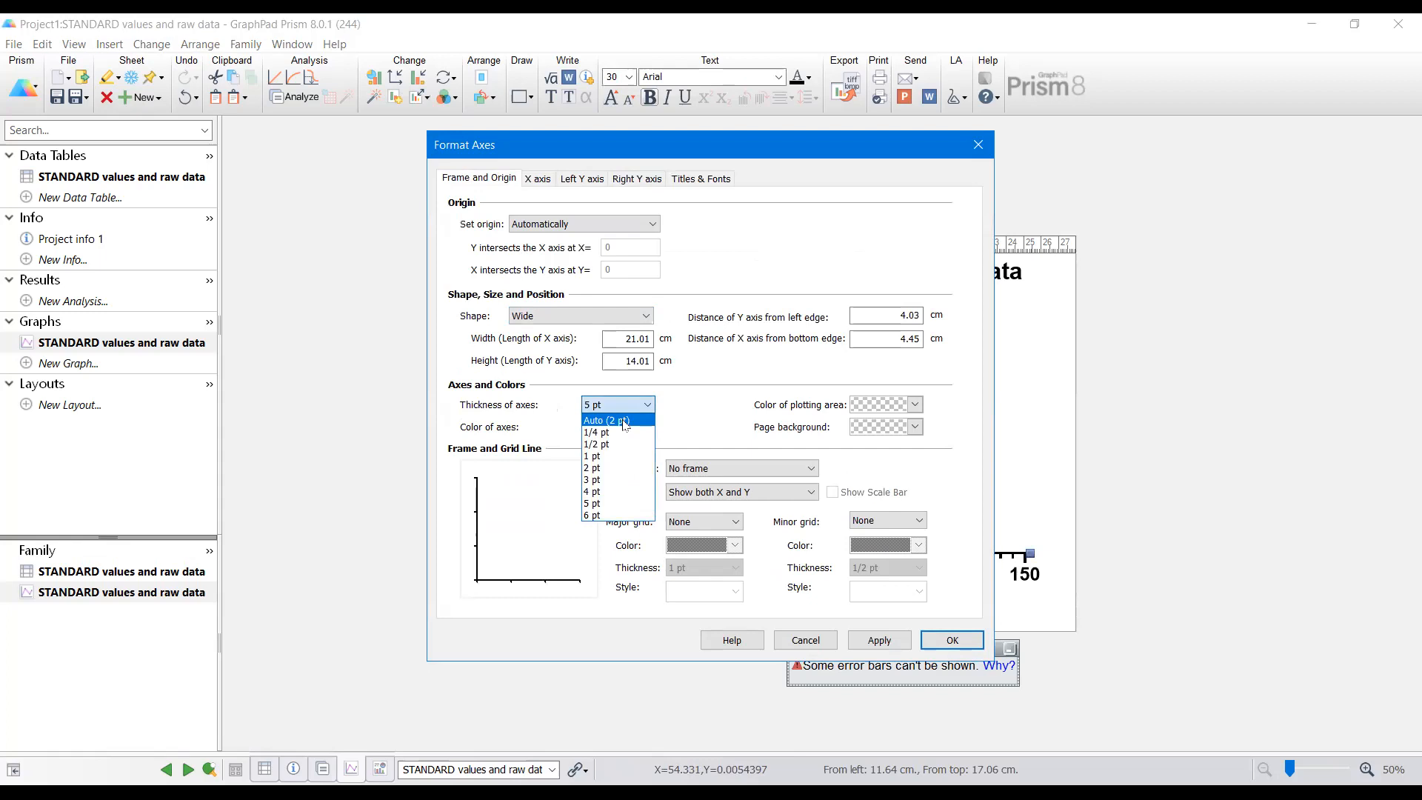
pyautogui.click(624, 421)
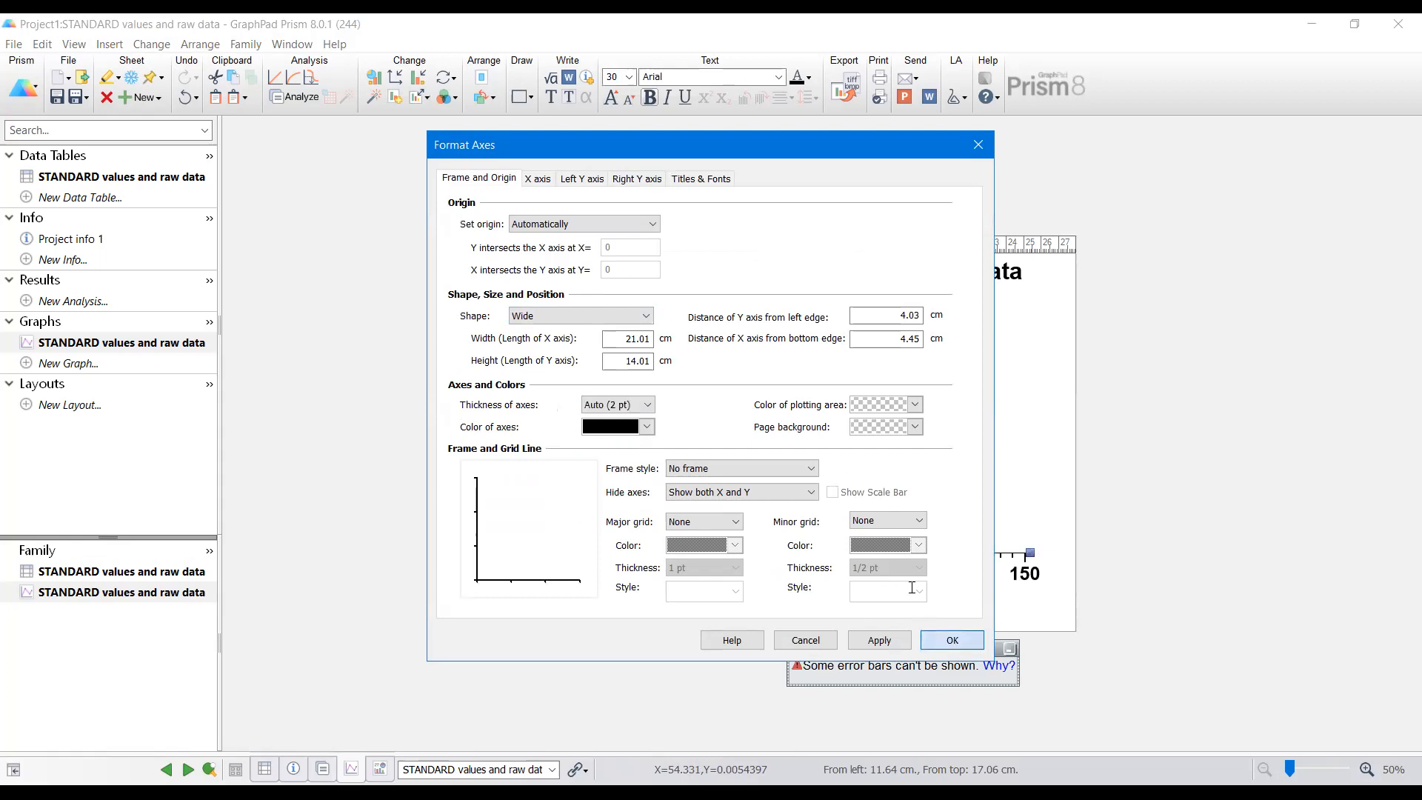
pyautogui.press('Return')
# Step: Remove bold formatting from the X-axis and Y-axis numbering
pyautogui.click(784, 573)
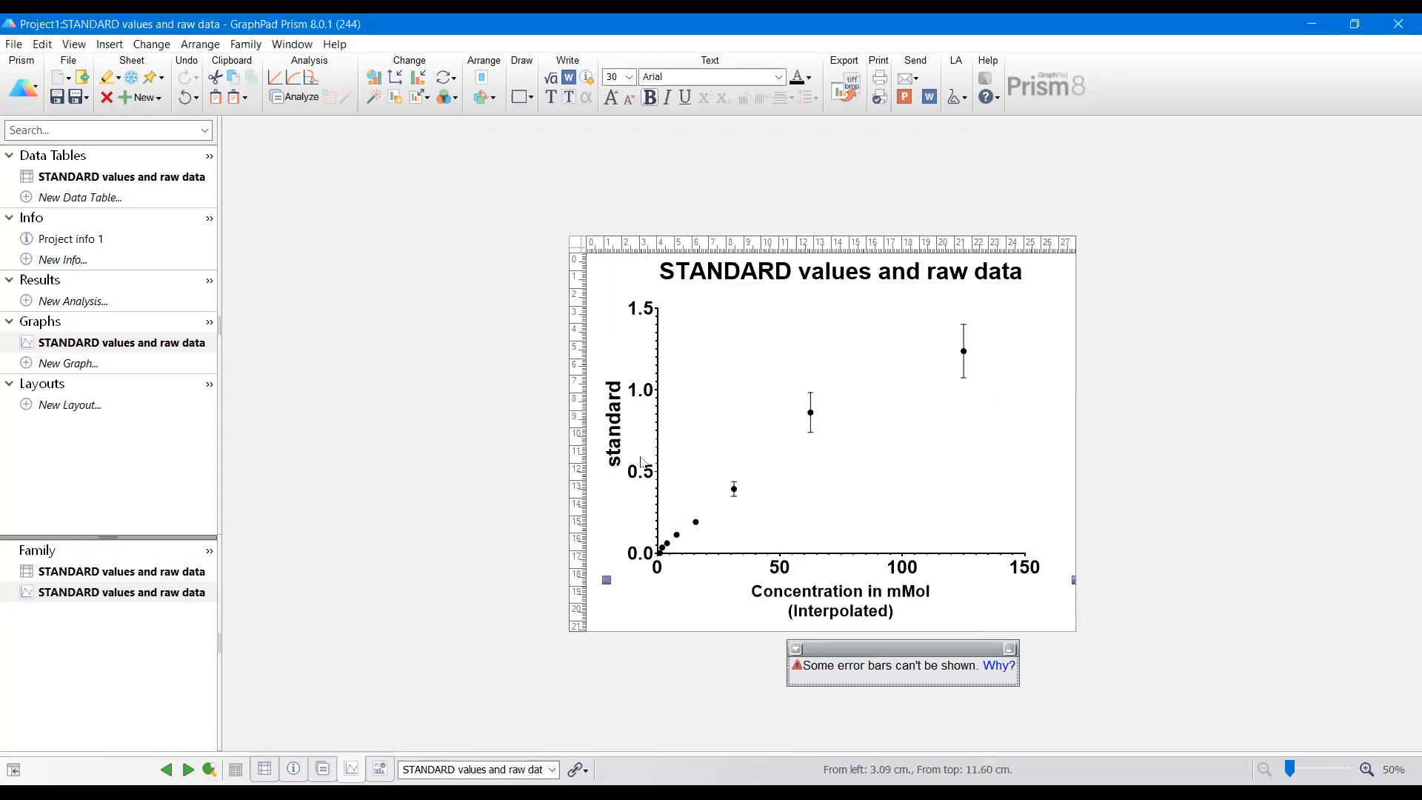
pyautogui.click(649, 100)
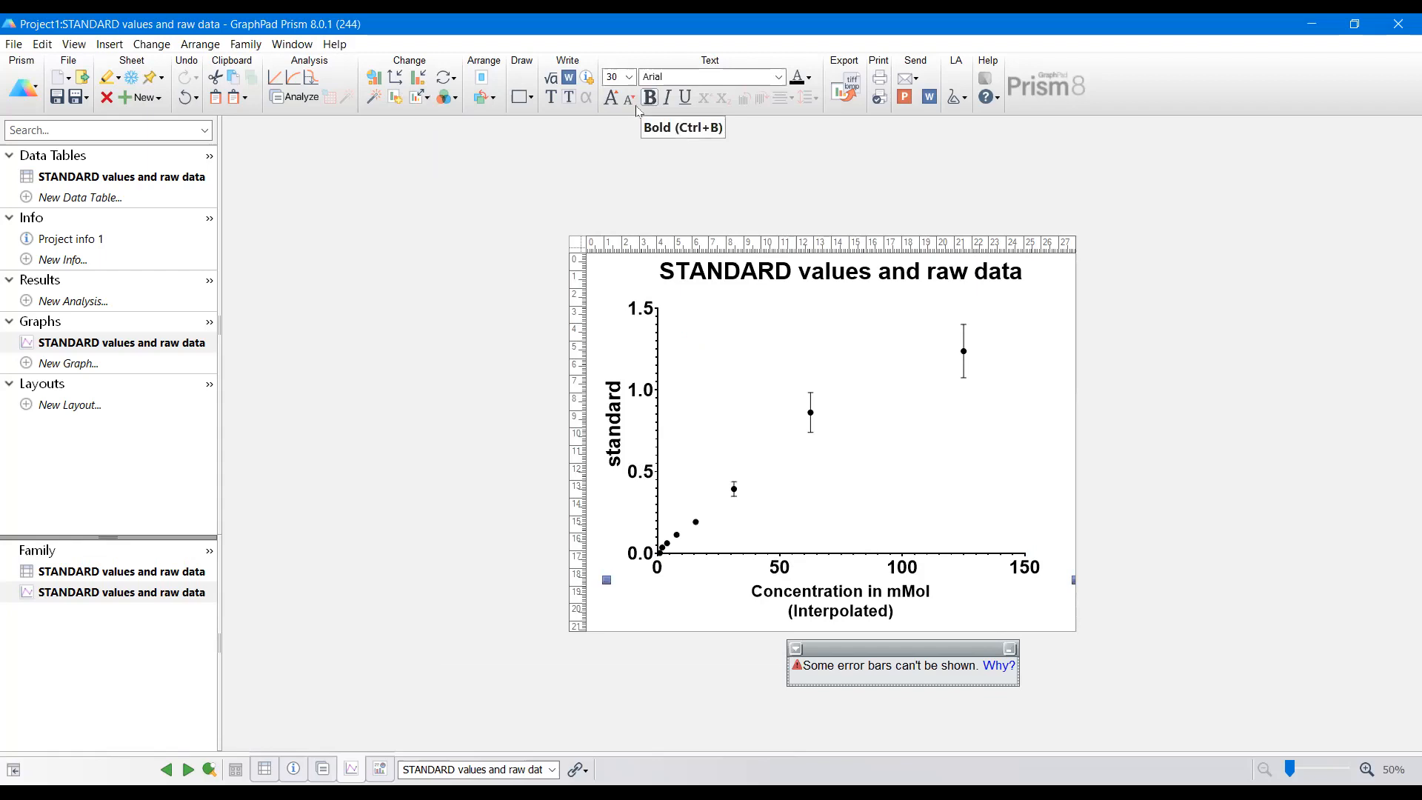
pyautogui.click(642, 476)
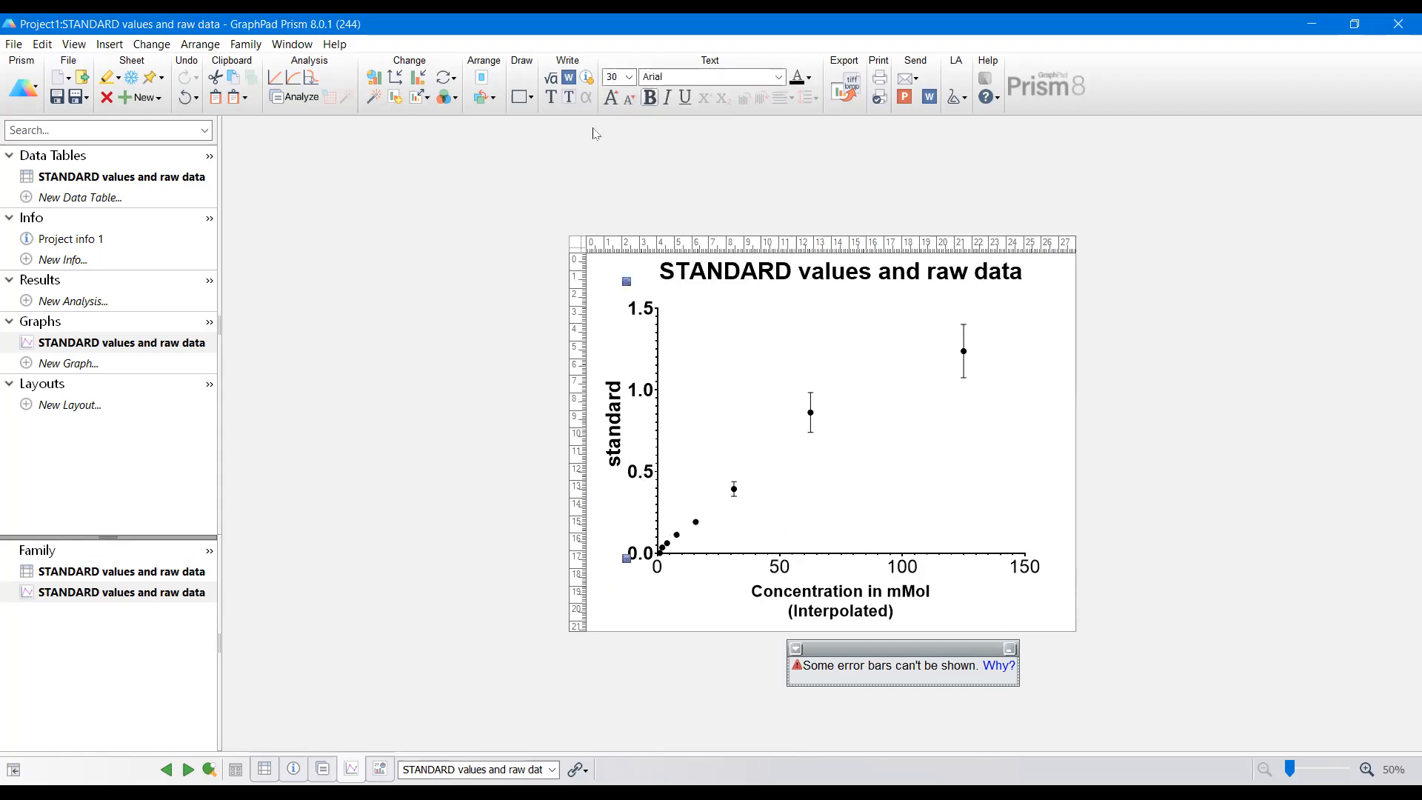
pyautogui.click(649, 102)
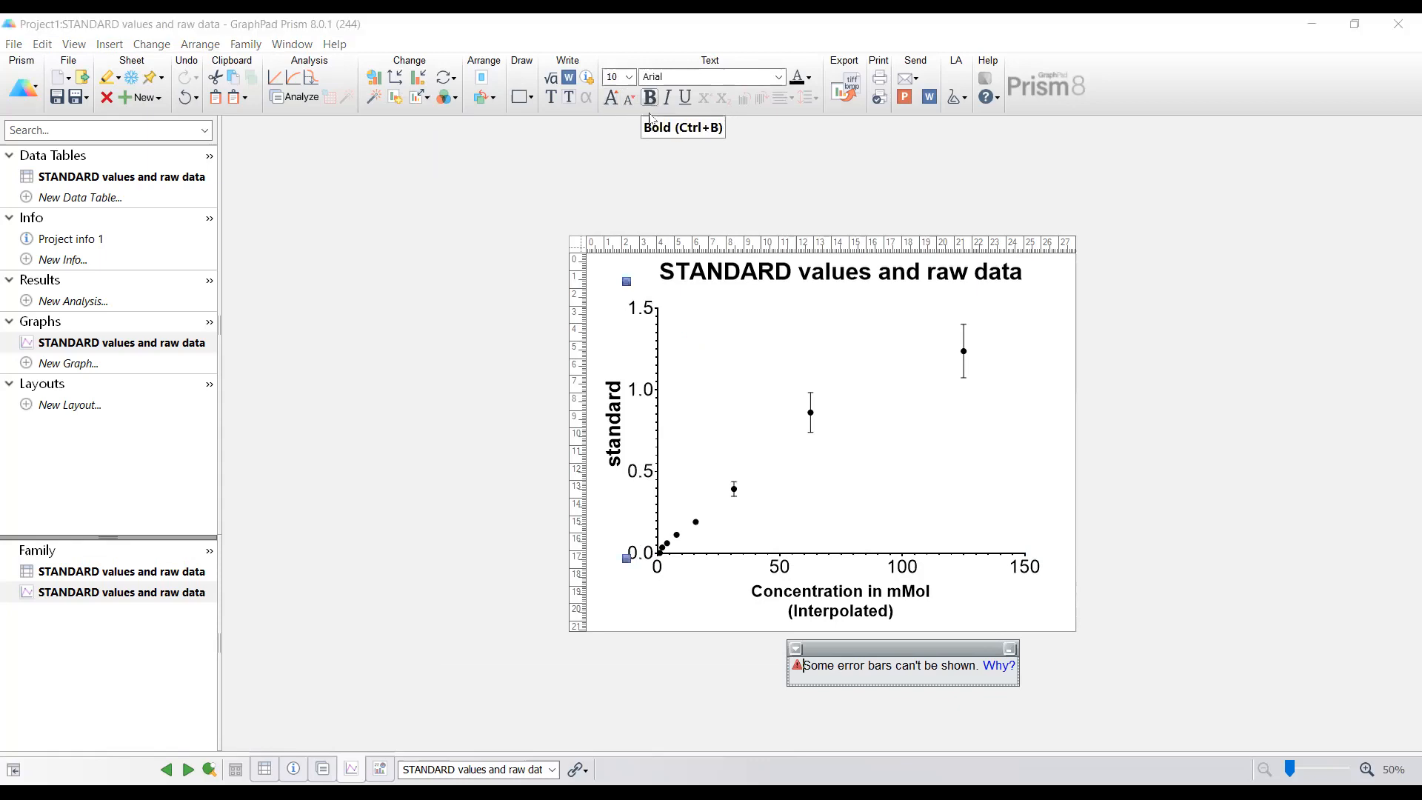
# Step: Remove bold formatting from the X-axis title and the Y-axis title
pyautogui.click(798, 591)
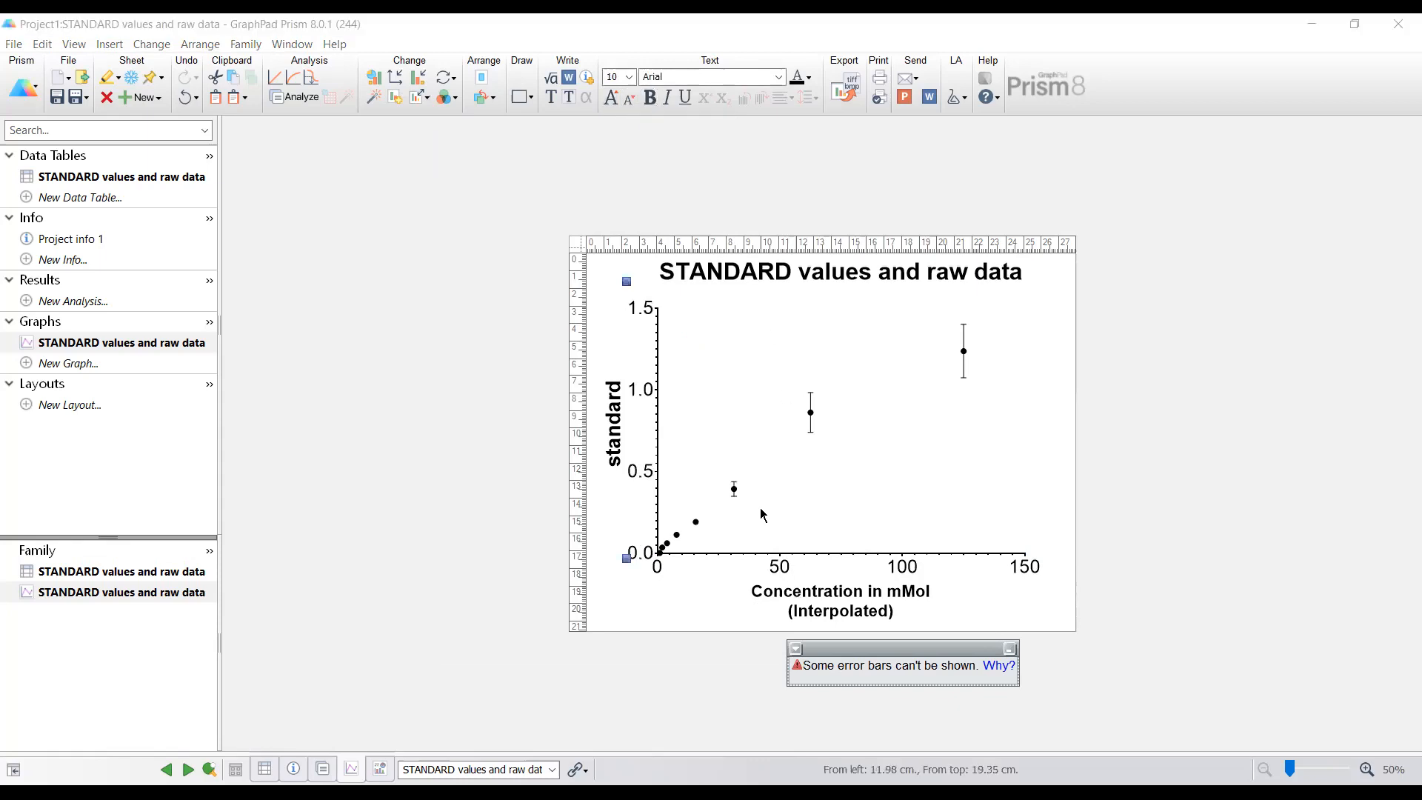
pyautogui.click(651, 98)
pyautogui.click(882, 508)
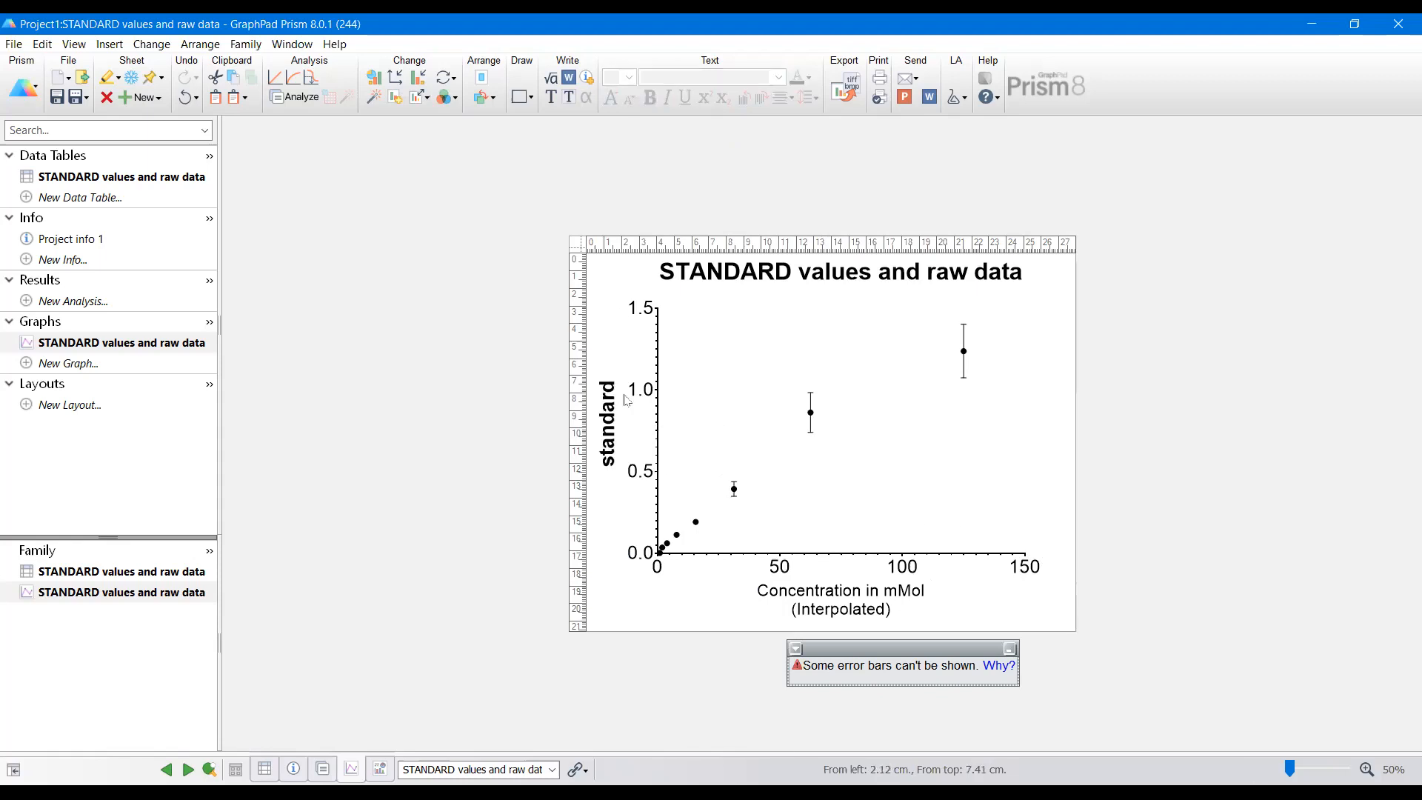
pyautogui.doubleClick(624, 413)
pyautogui.click(651, 97)
pyautogui.click(940, 466)
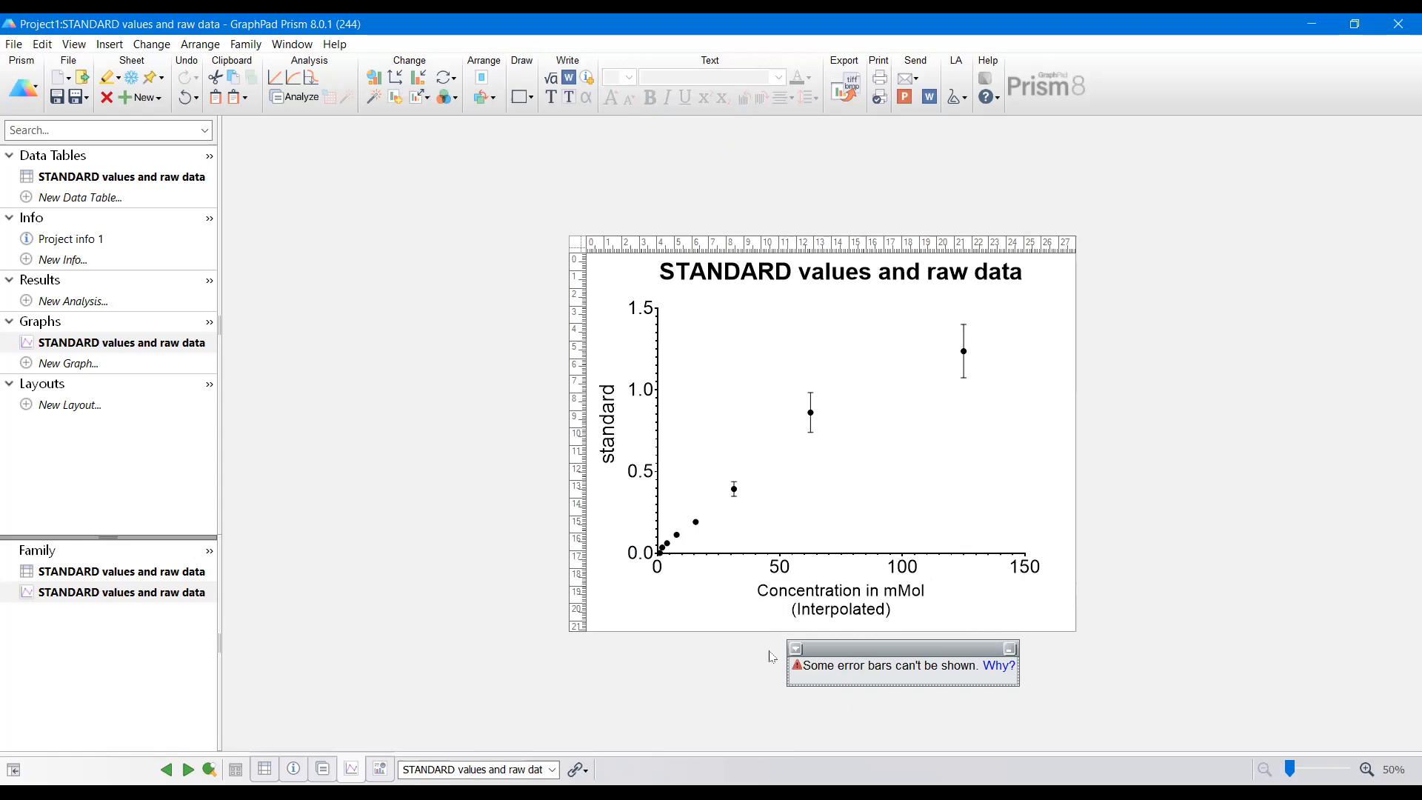
# Step: Delete the error-bar warning note from the graph
pyautogui.click(797, 651)
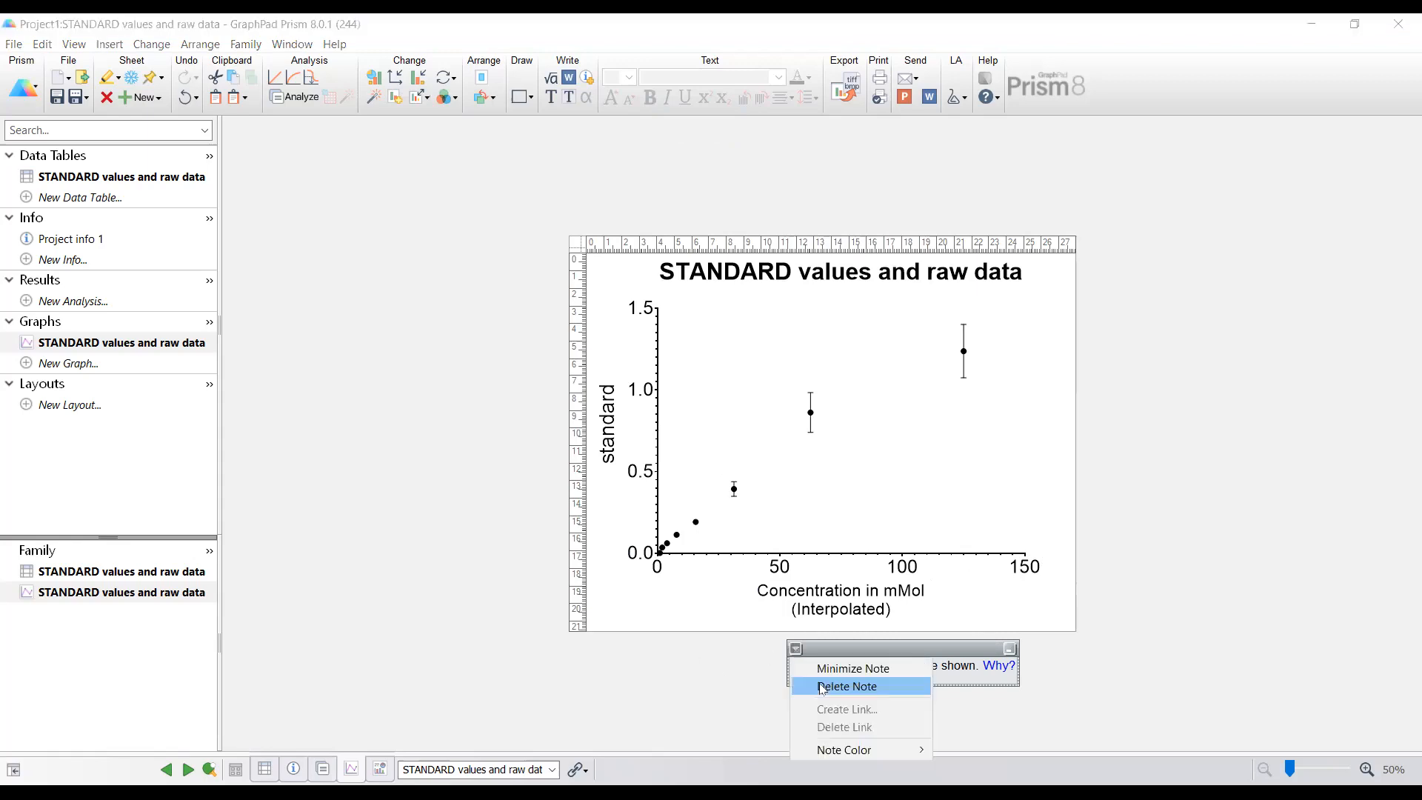
pyautogui.click(822, 693)
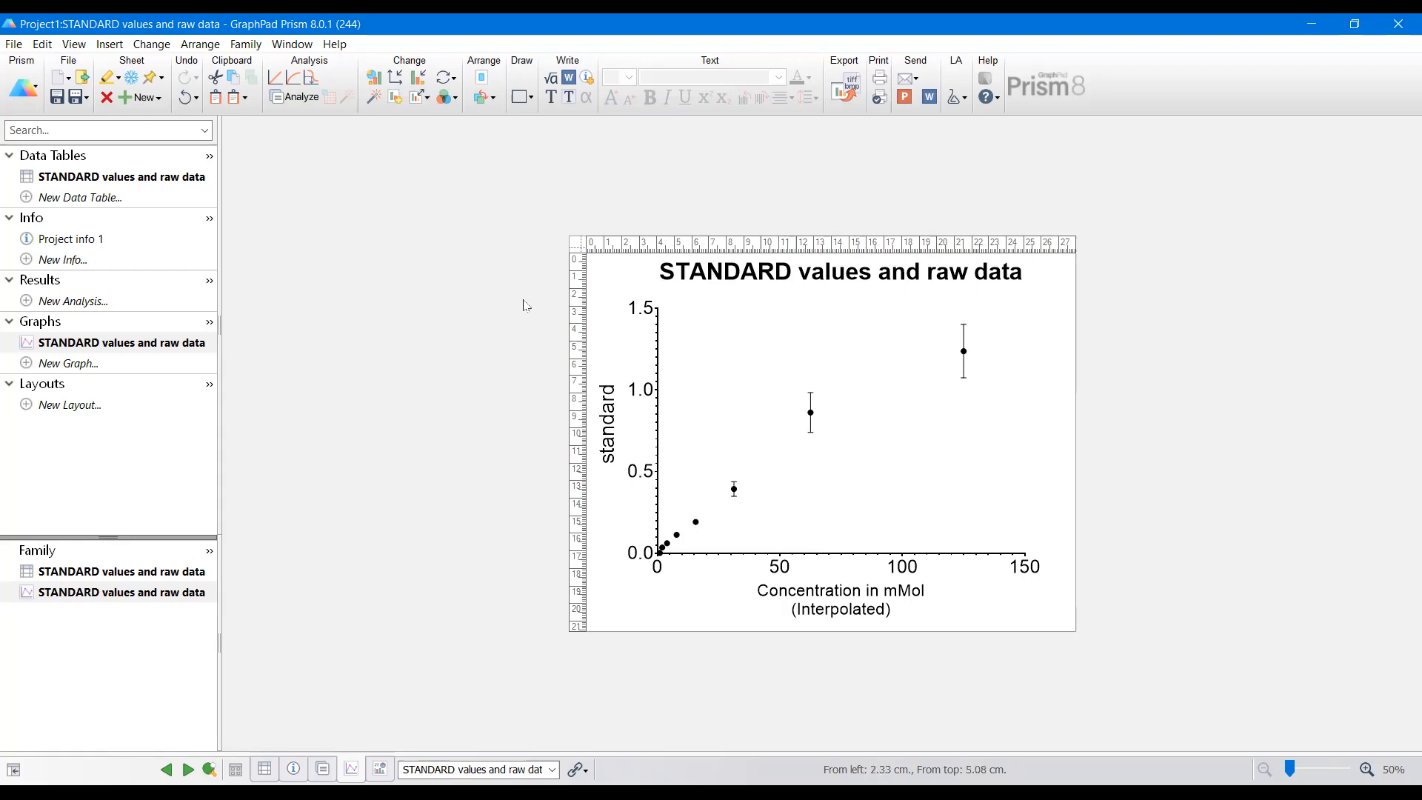
# Step: Interpolate a standard curve from the graph's data using the Line model
pyautogui.click(312, 79)
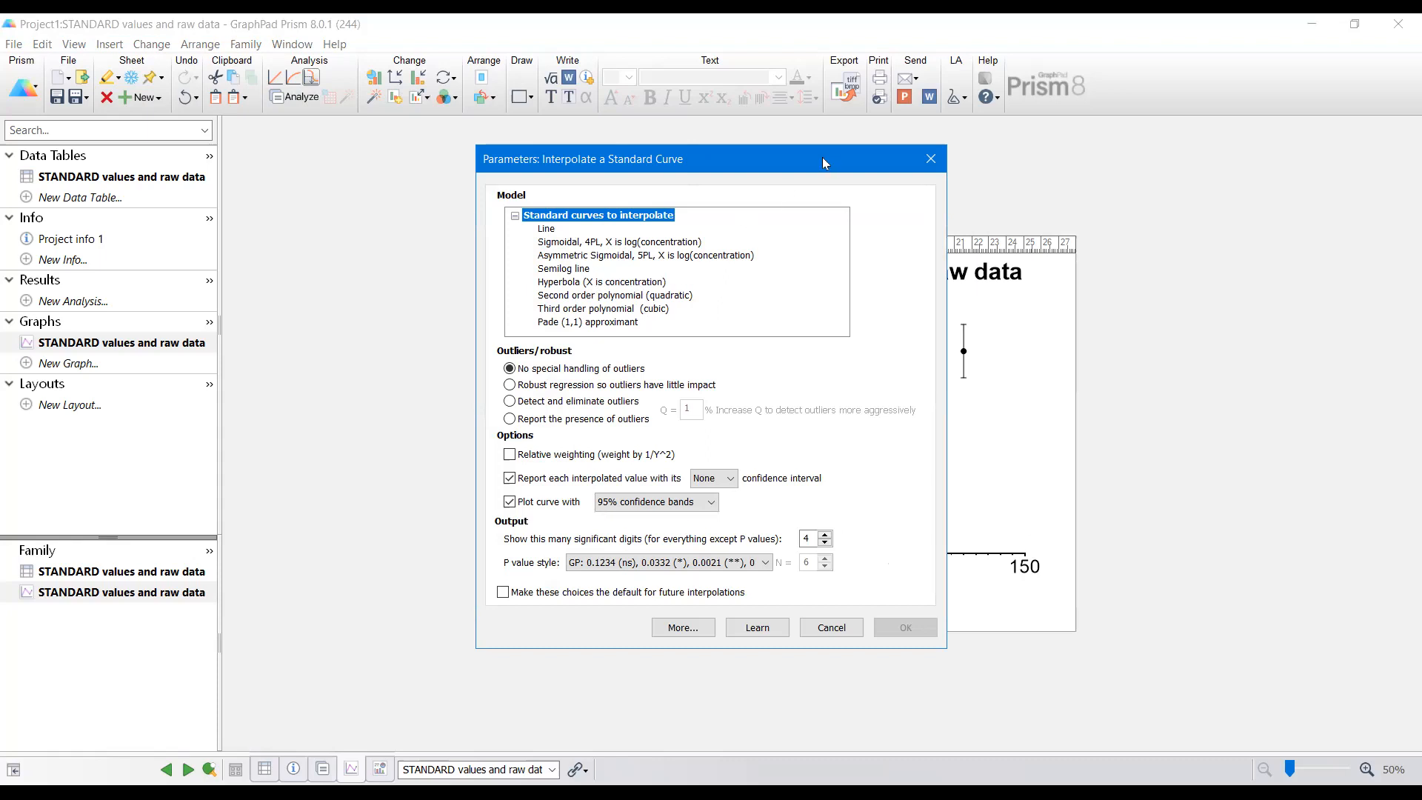
pyautogui.moveTo(823, 158); pyautogui.dragTo(551, 176)
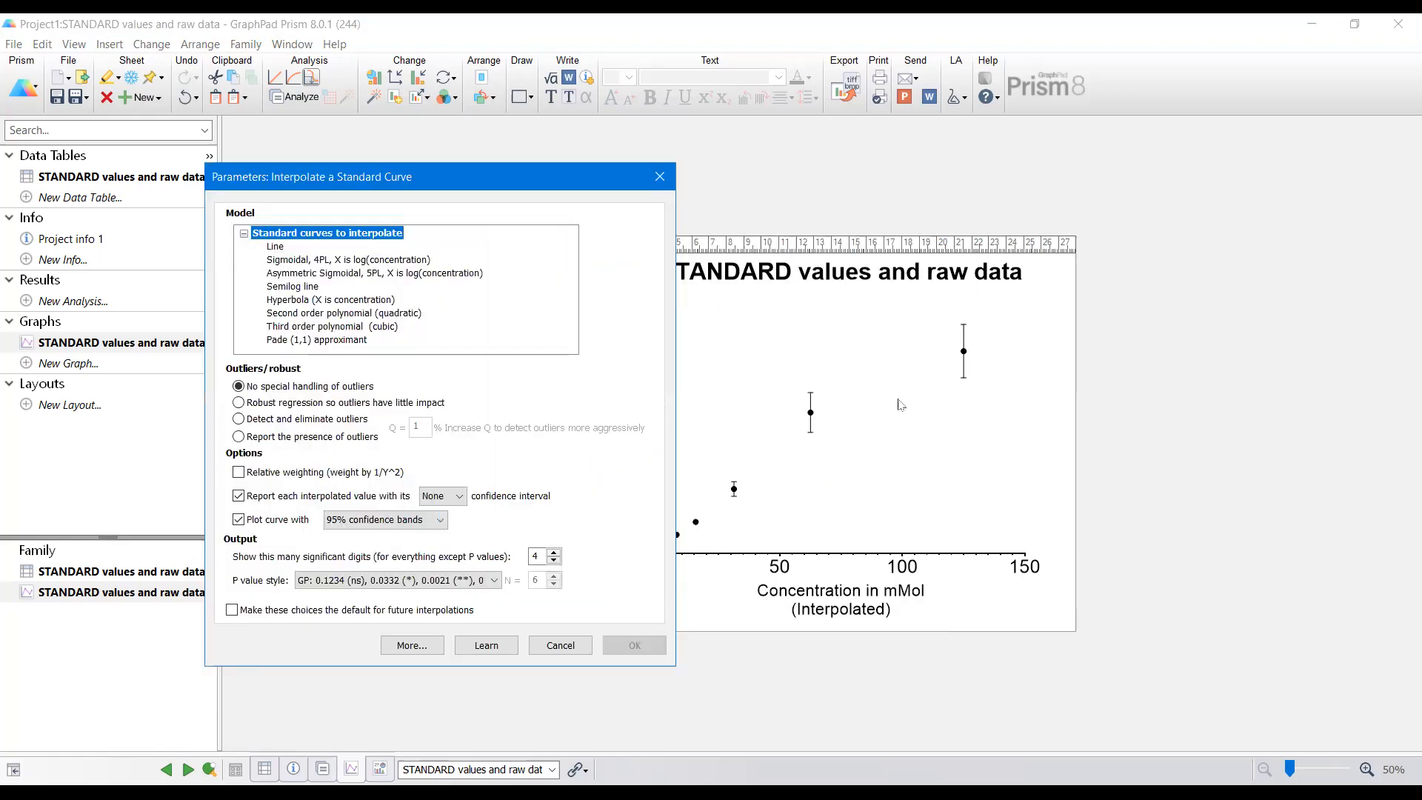
pyautogui.click(275, 247)
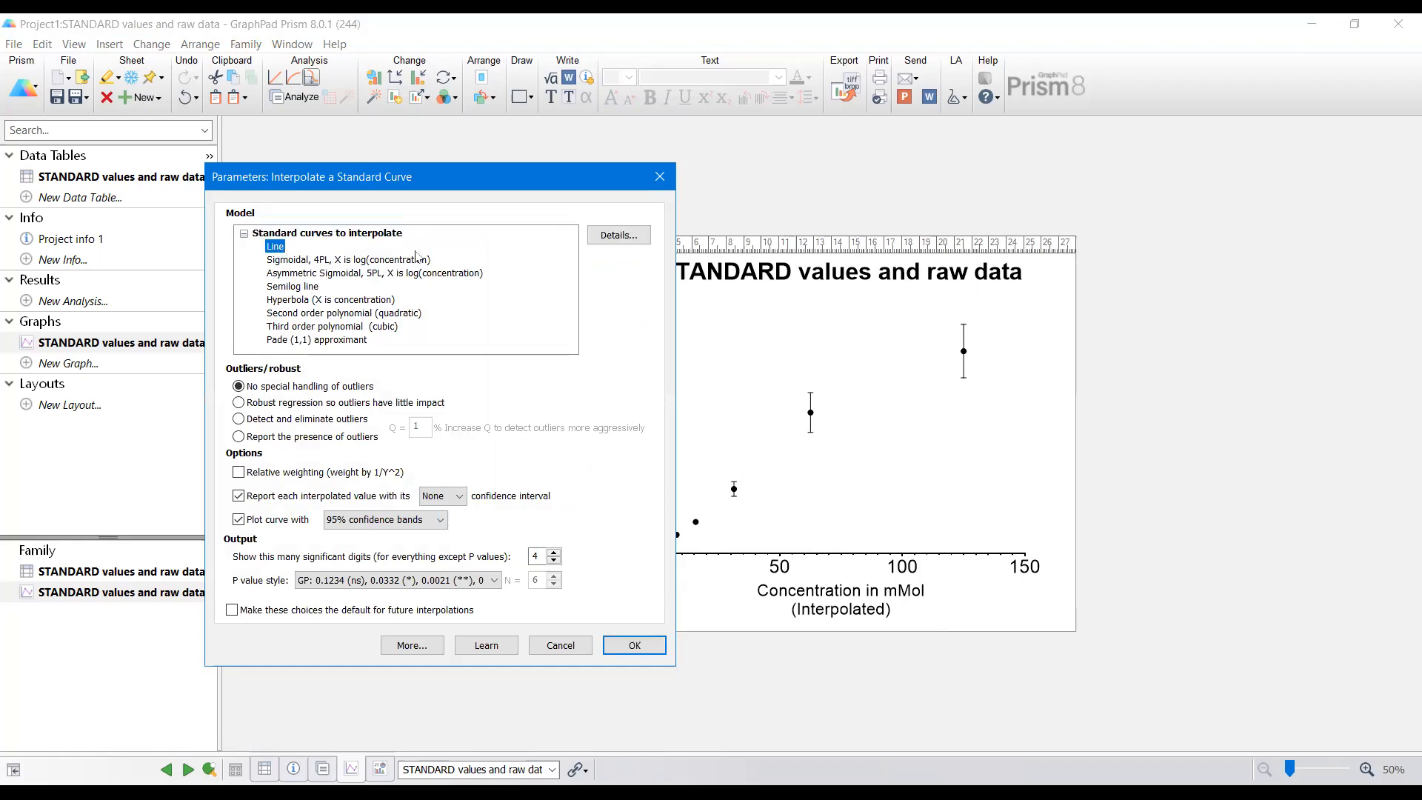
pyautogui.click(635, 647)
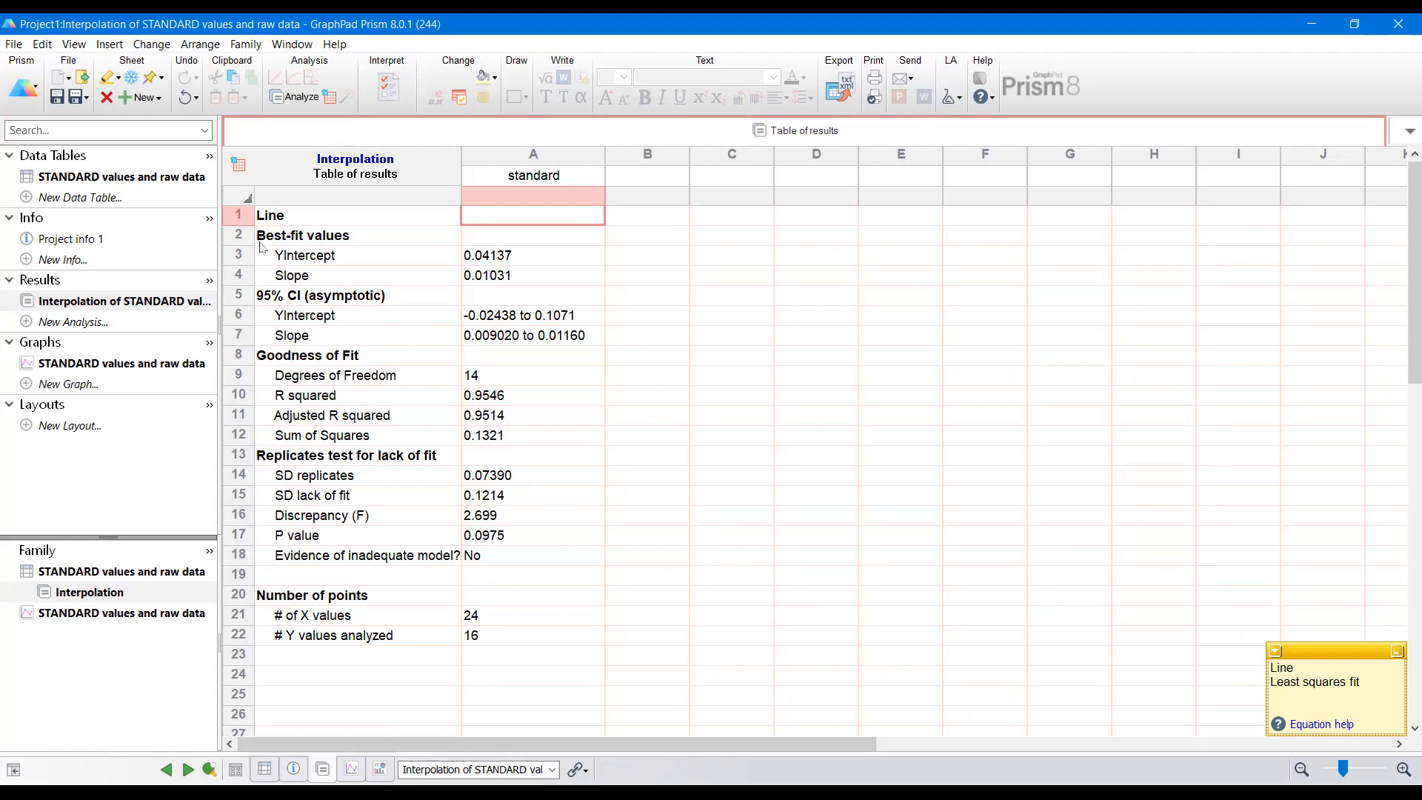
# Step: Return to the graph and set the left Y axis to a manual range with a minimum of 0
pyautogui.click(100, 364)
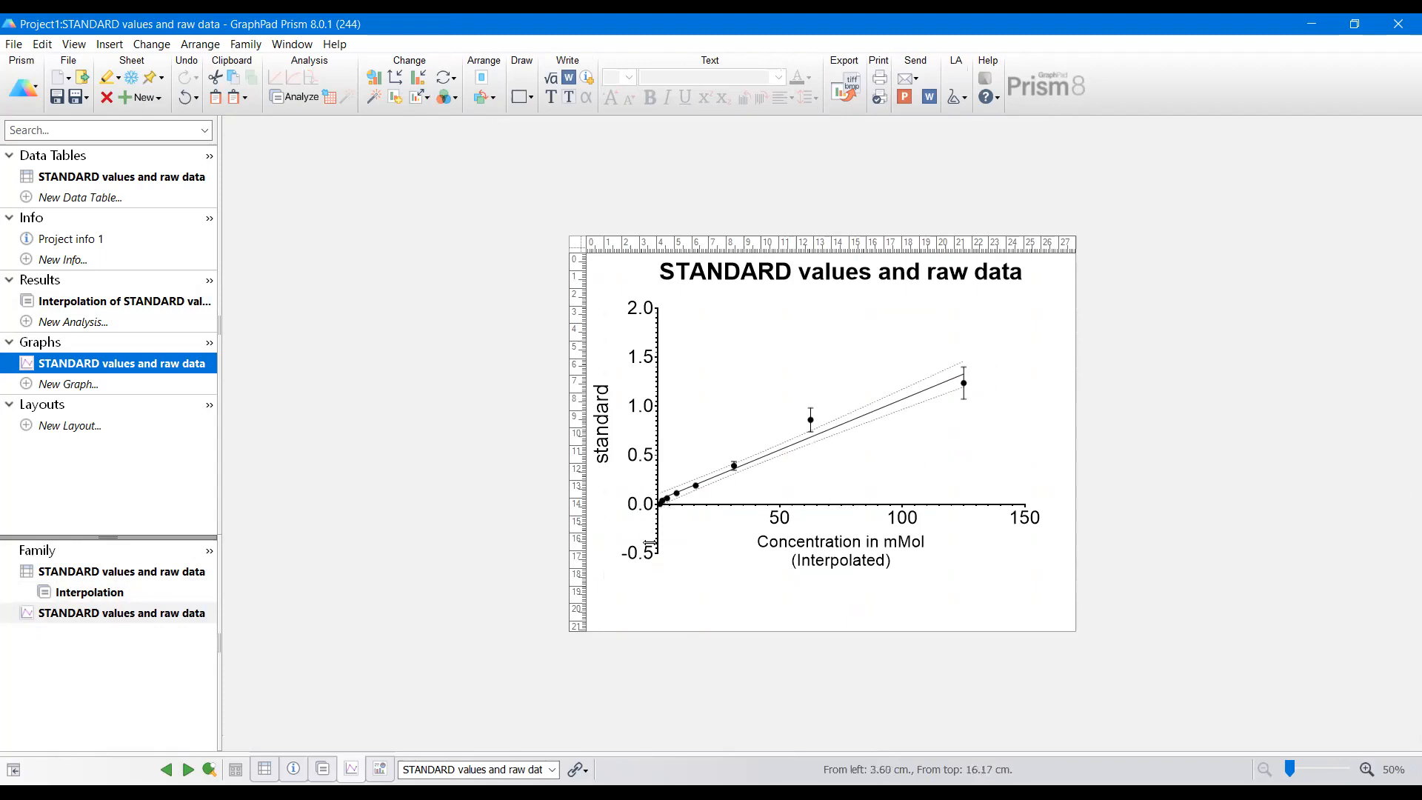
pyautogui.click(659, 540)
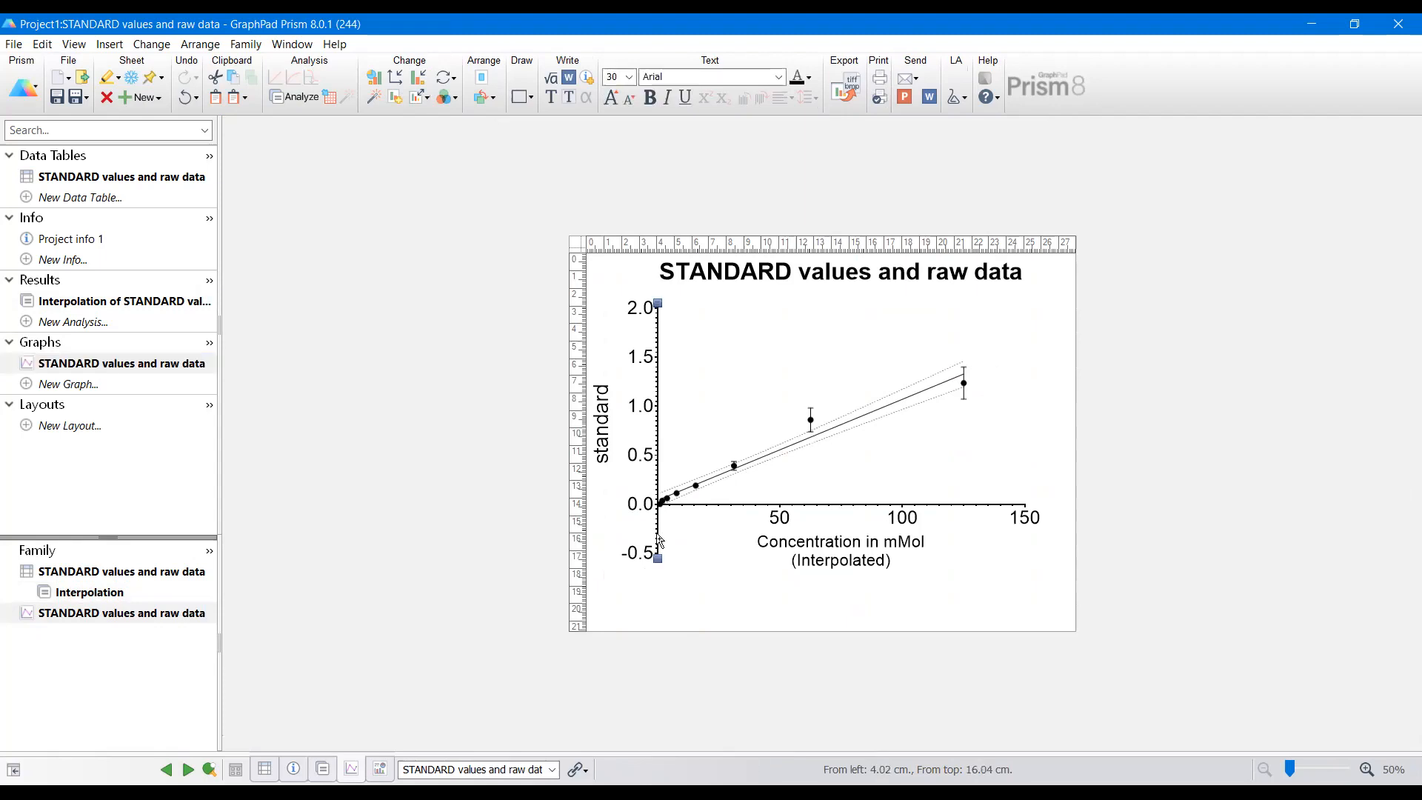
pyautogui.doubleClick(656, 534)
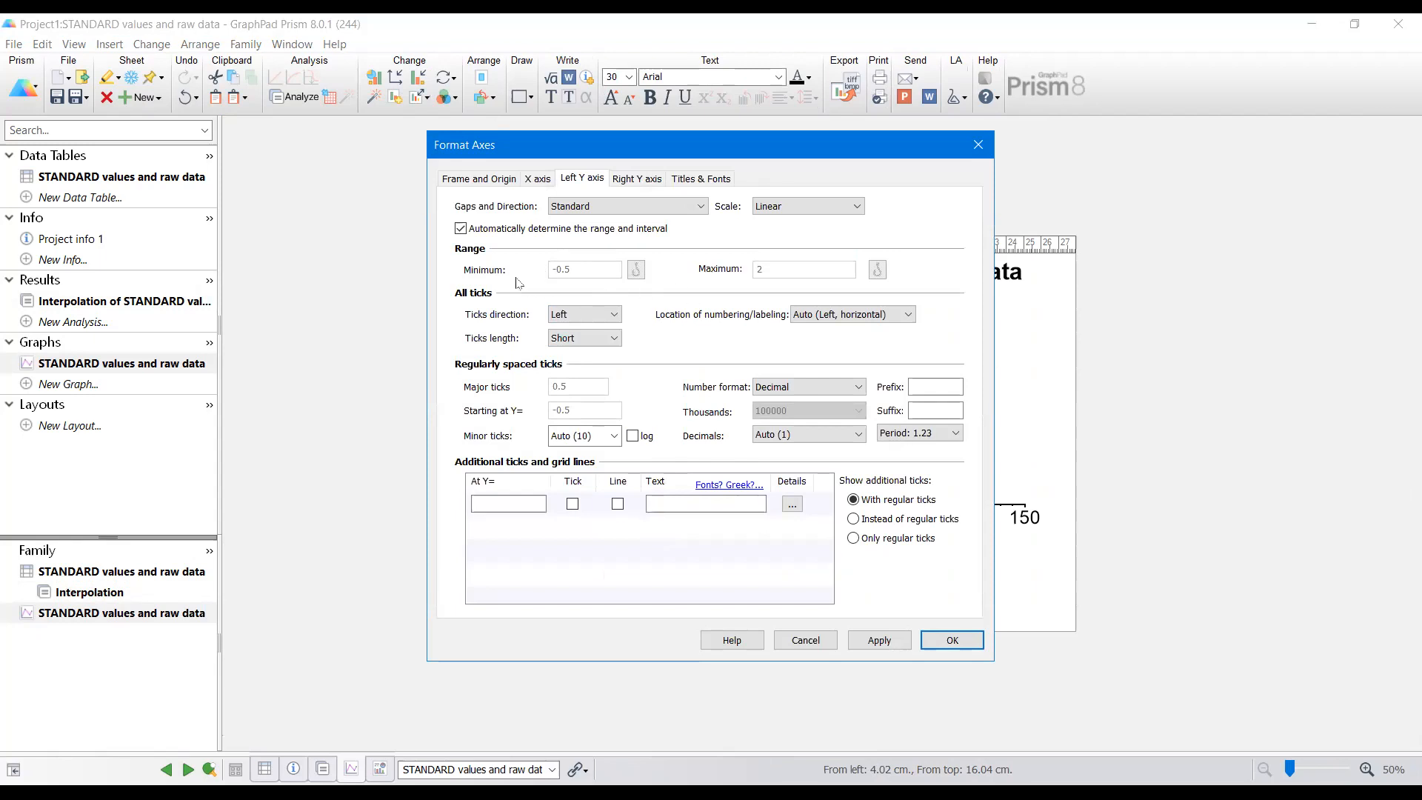
pyautogui.click(461, 229)
pyautogui.click(585, 270)
pyautogui.moveTo(585, 269); pyautogui.dragTo(520, 272)
pyautogui.write('0')
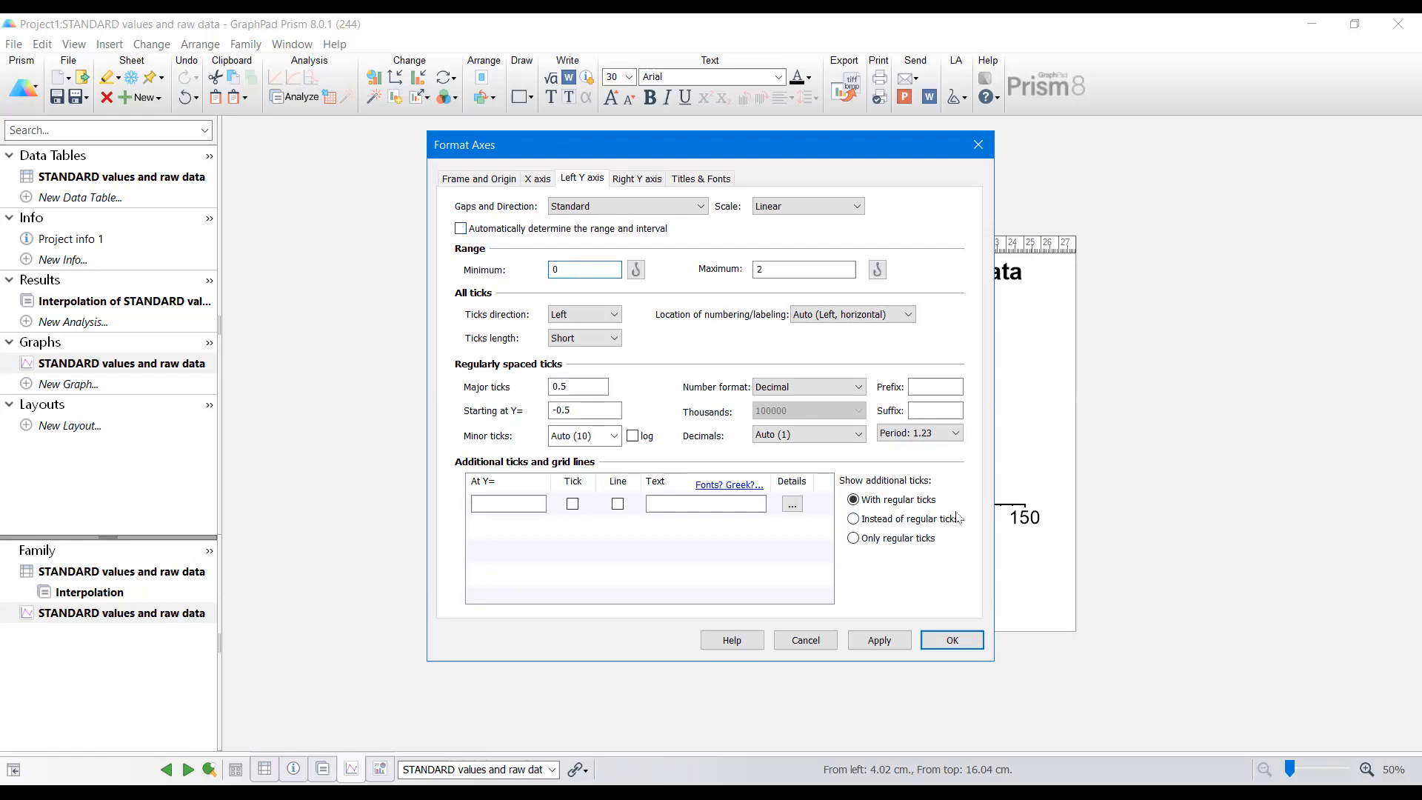
pyautogui.click(943, 641)
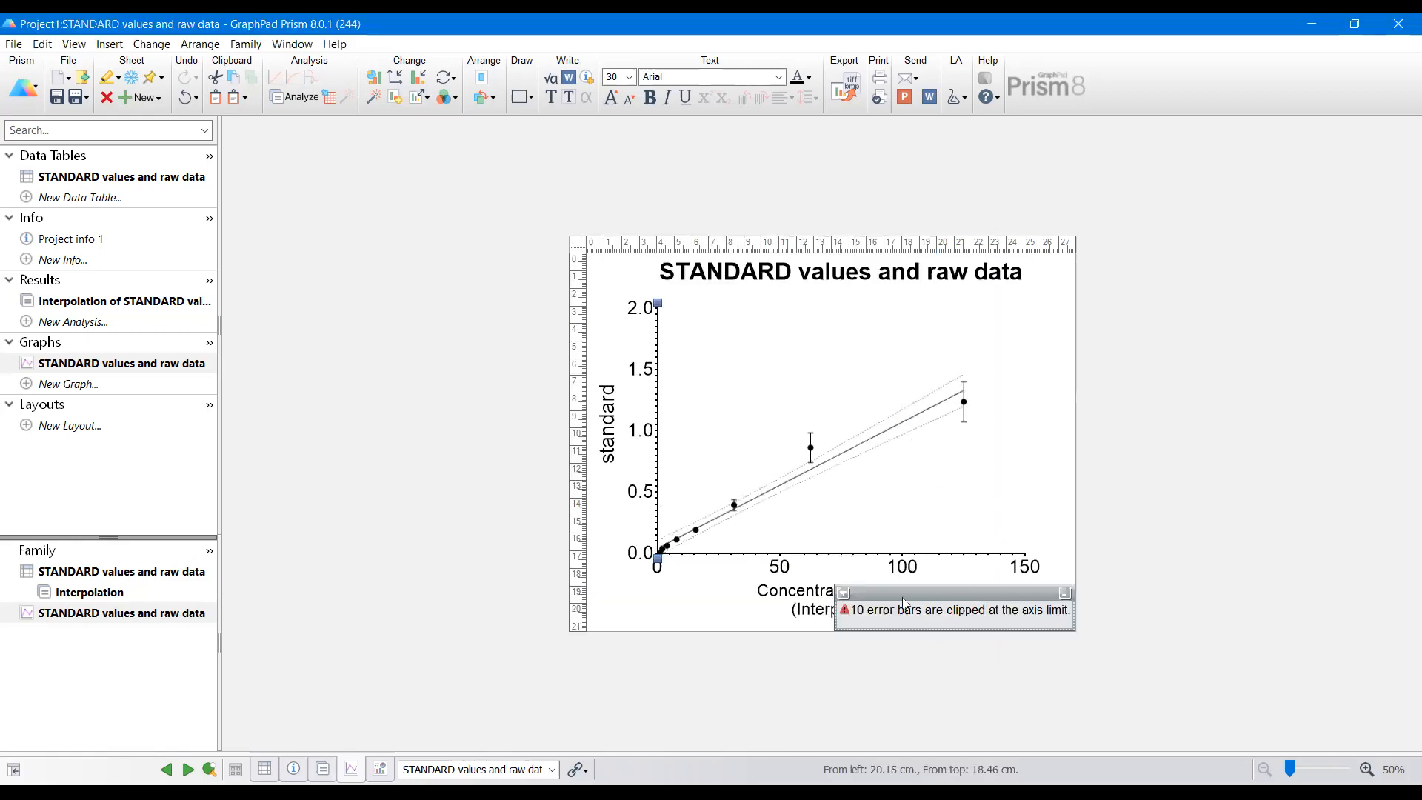
# Step: Delete the clipped error bars warning note from the graph
pyautogui.click(844, 593)
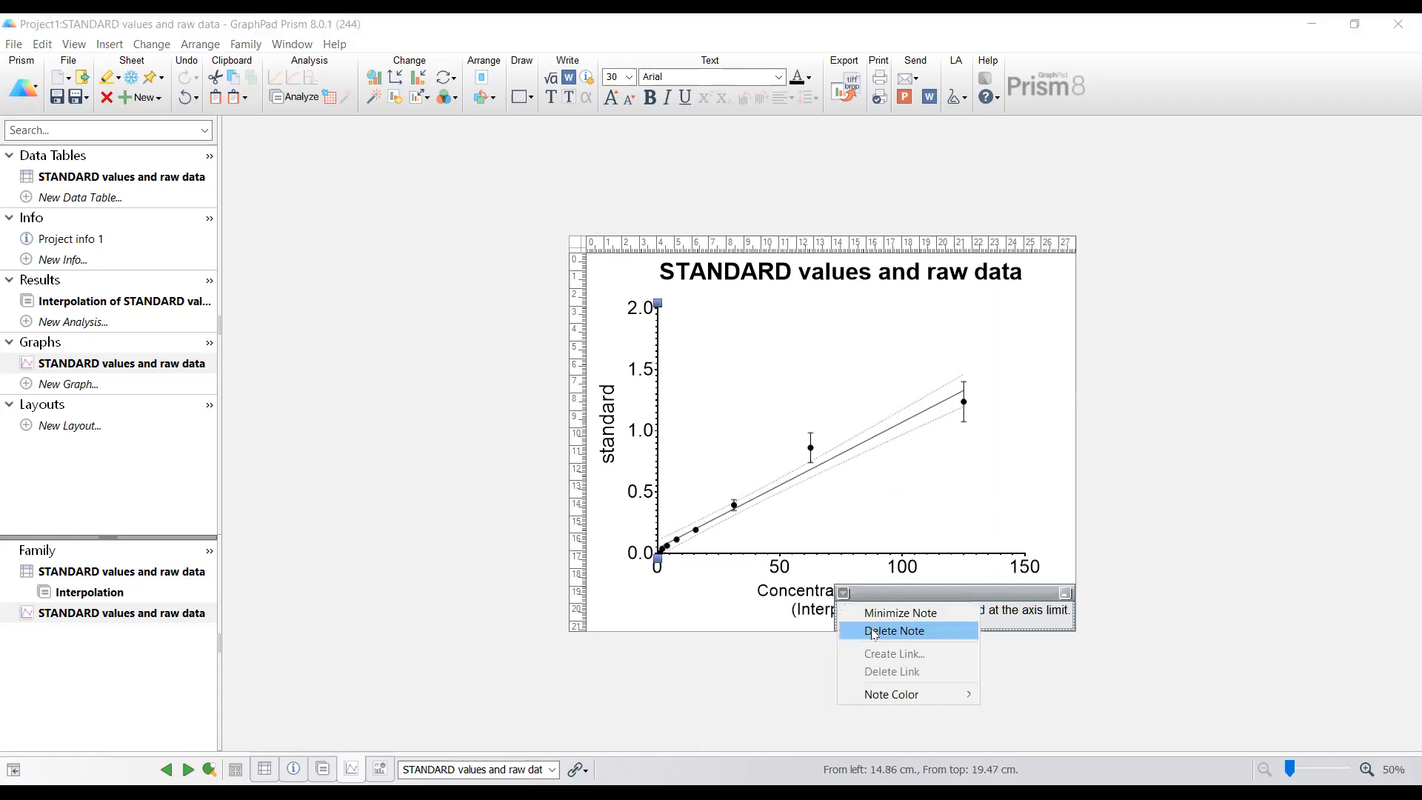
pyautogui.click(877, 628)
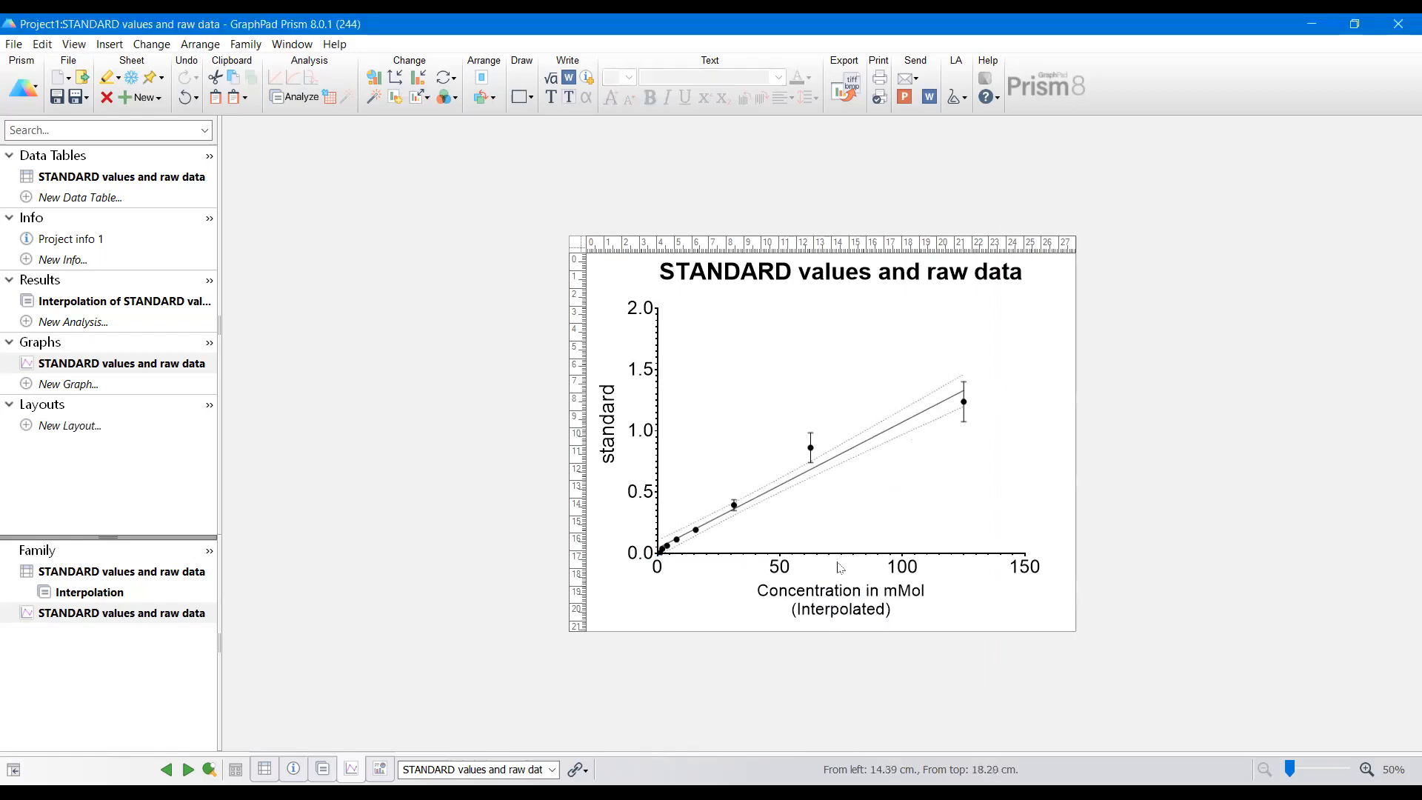
pyautogui.rightClick(849, 456)
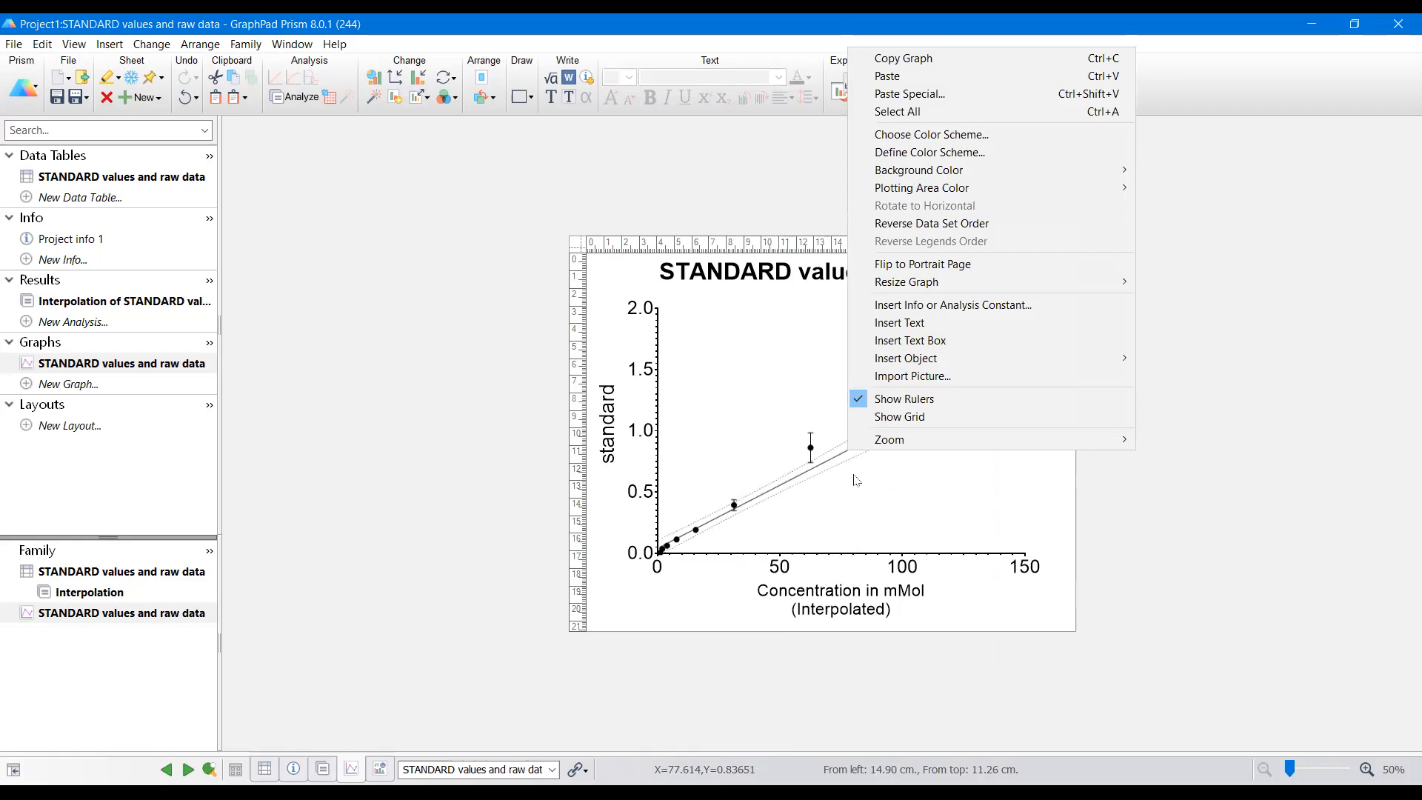
pyautogui.click(902, 519)
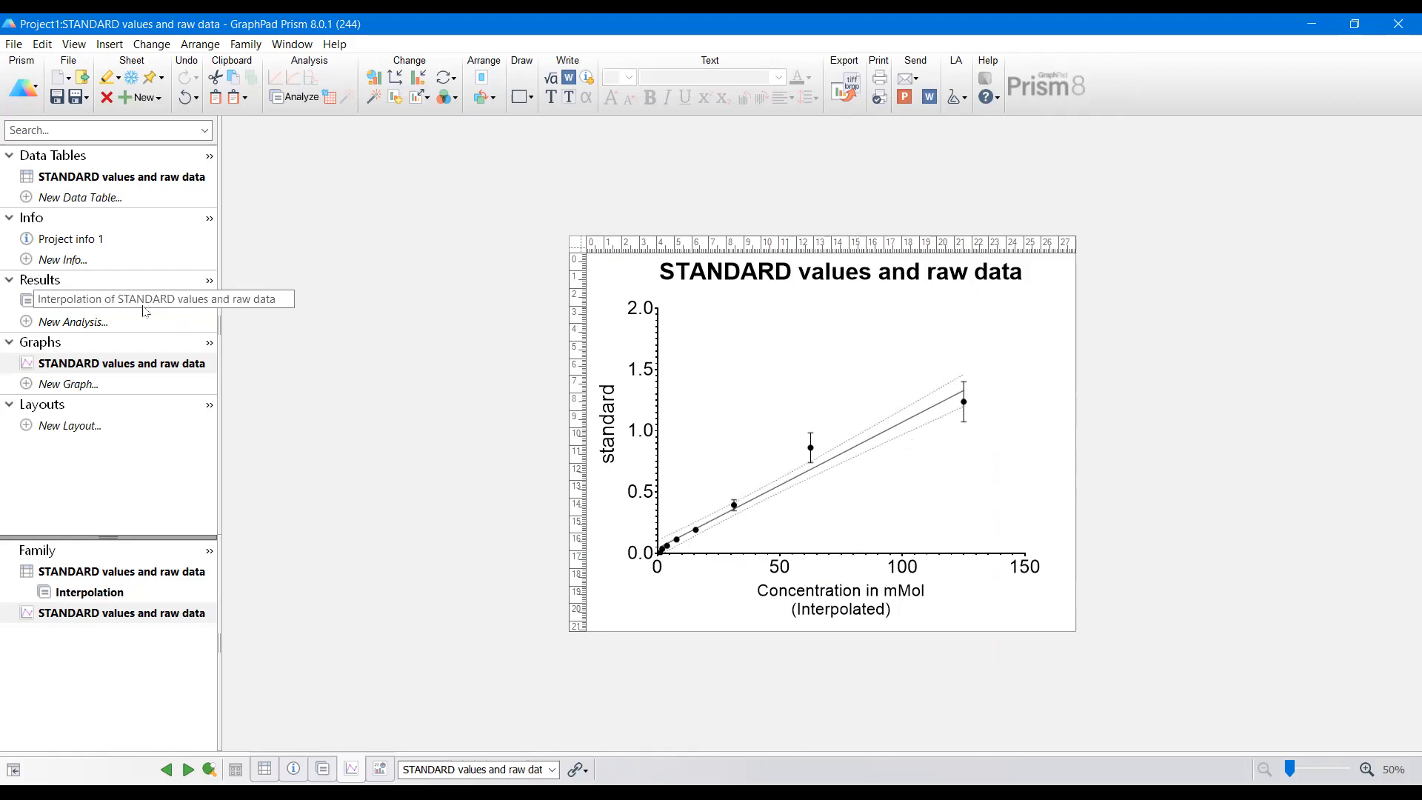
# Step: Paste the copied sample absorbance readings into the standard data table starting at row 10 of column A:Y1
pyautogui.click(157, 184)
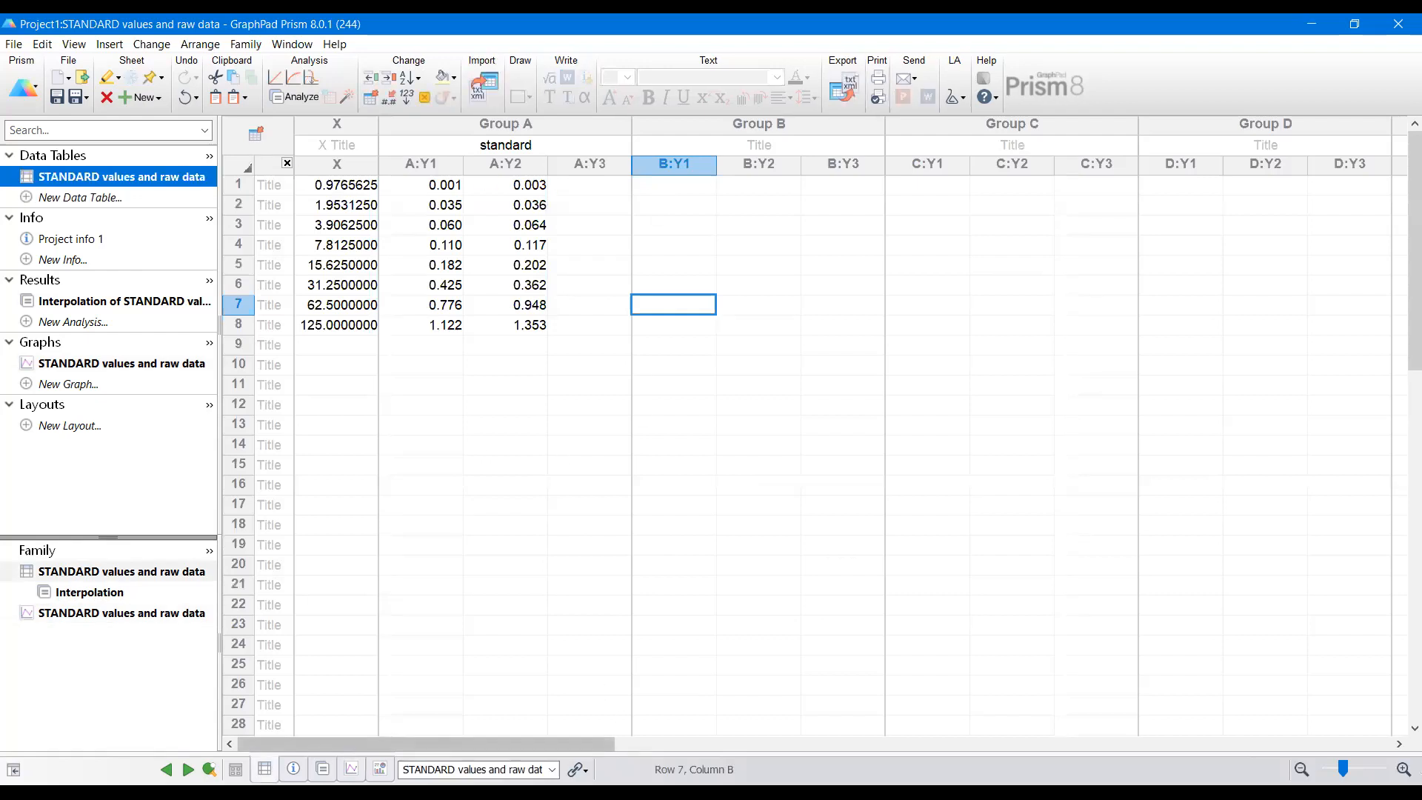
pyautogui.hotkey('alt', 'Tab')
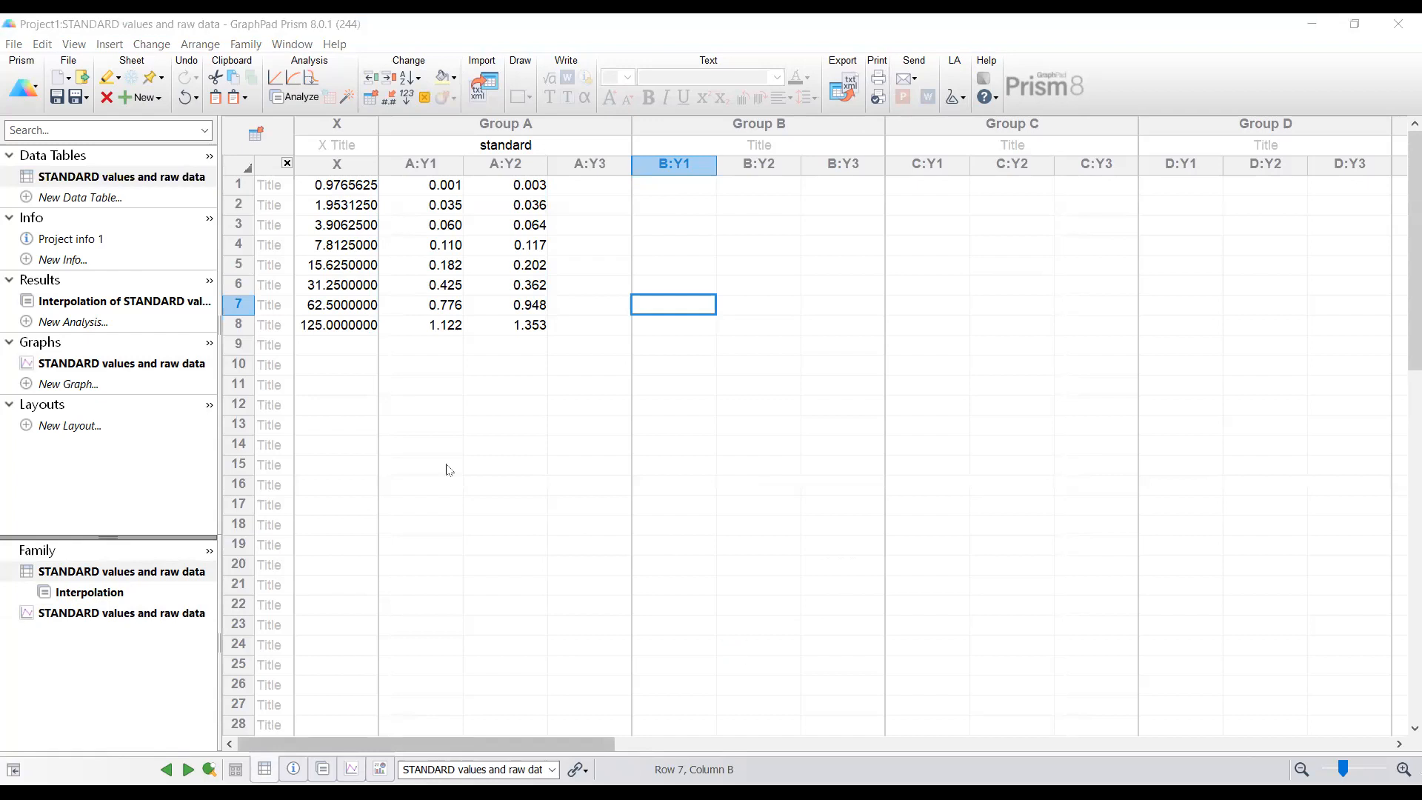
pyautogui.click(412, 369)
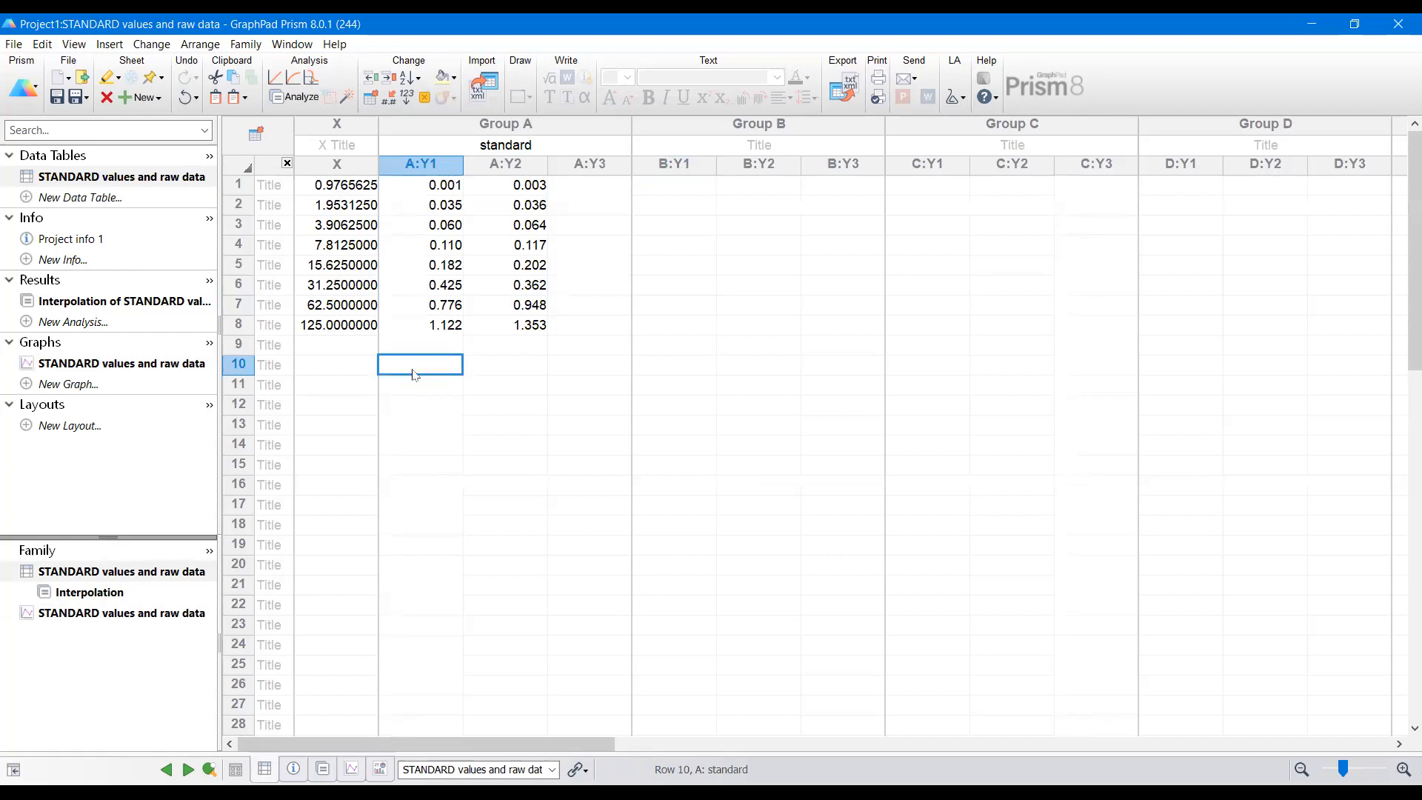
pyautogui.write('0.911\t0.931\t0.929 0.846\t0.920\t0.896 0.041\t0.035\t0.033')
# Step: Name rows 10 to 12 of the data table sample1, sample 2 and sample3
pyautogui.click(339, 362)
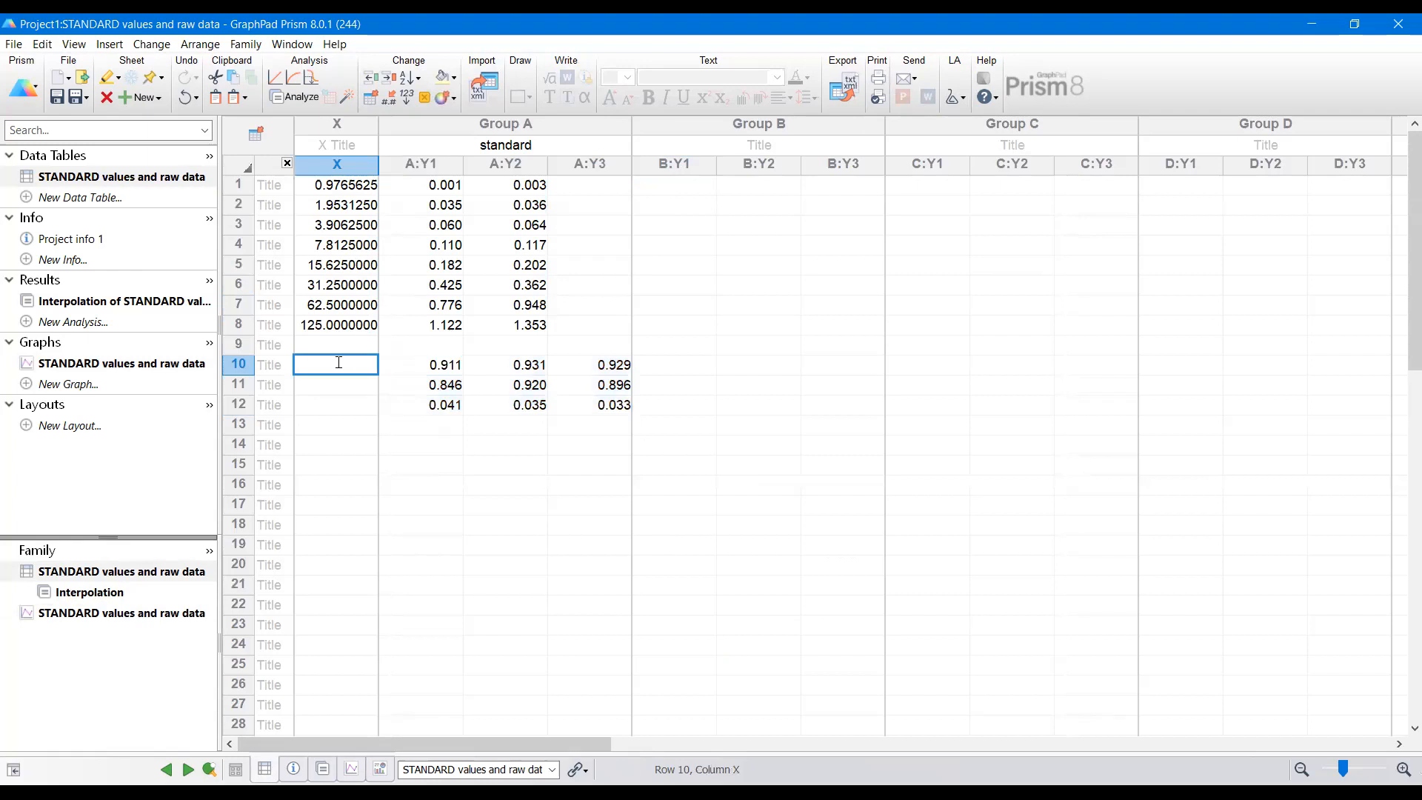
pyautogui.click(276, 366)
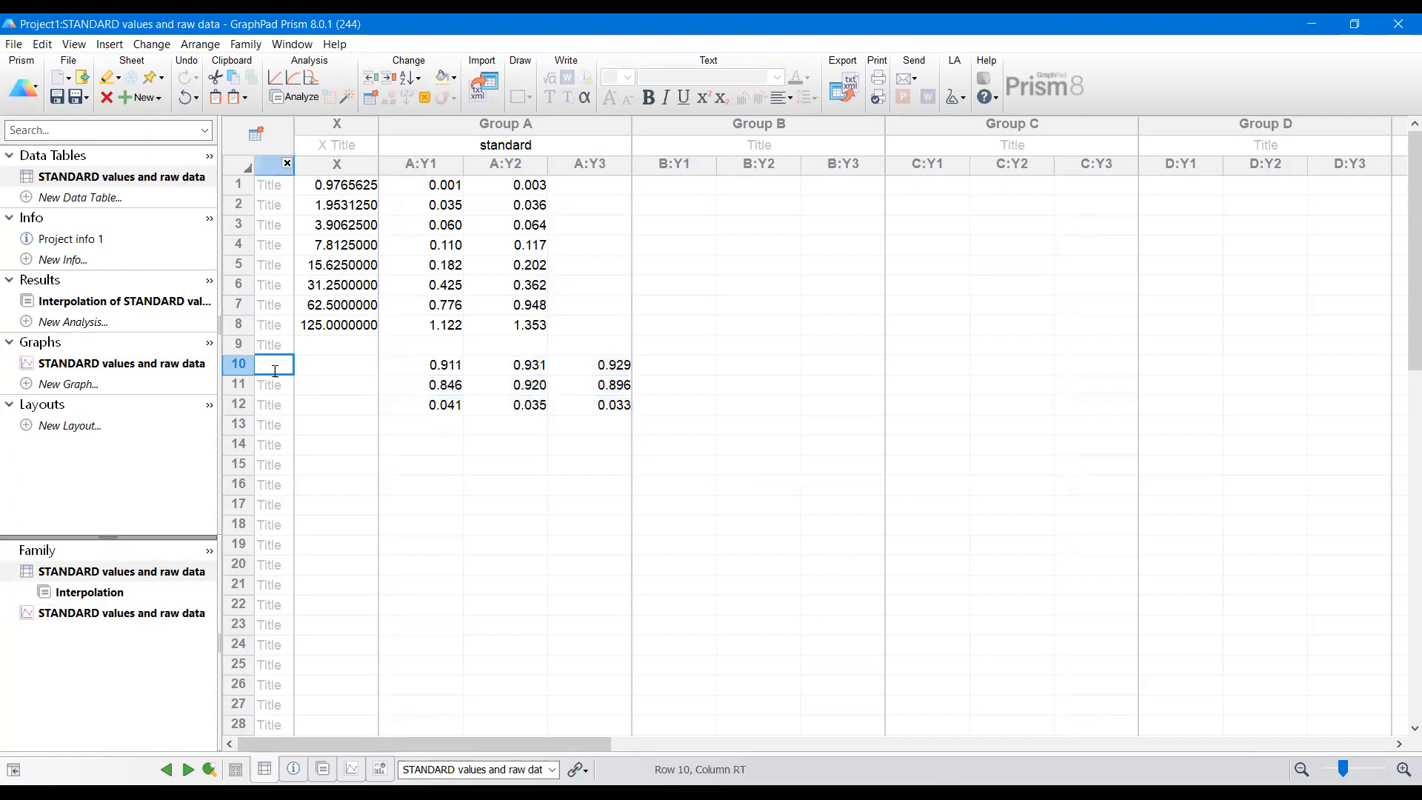
pyautogui.click(331, 363)
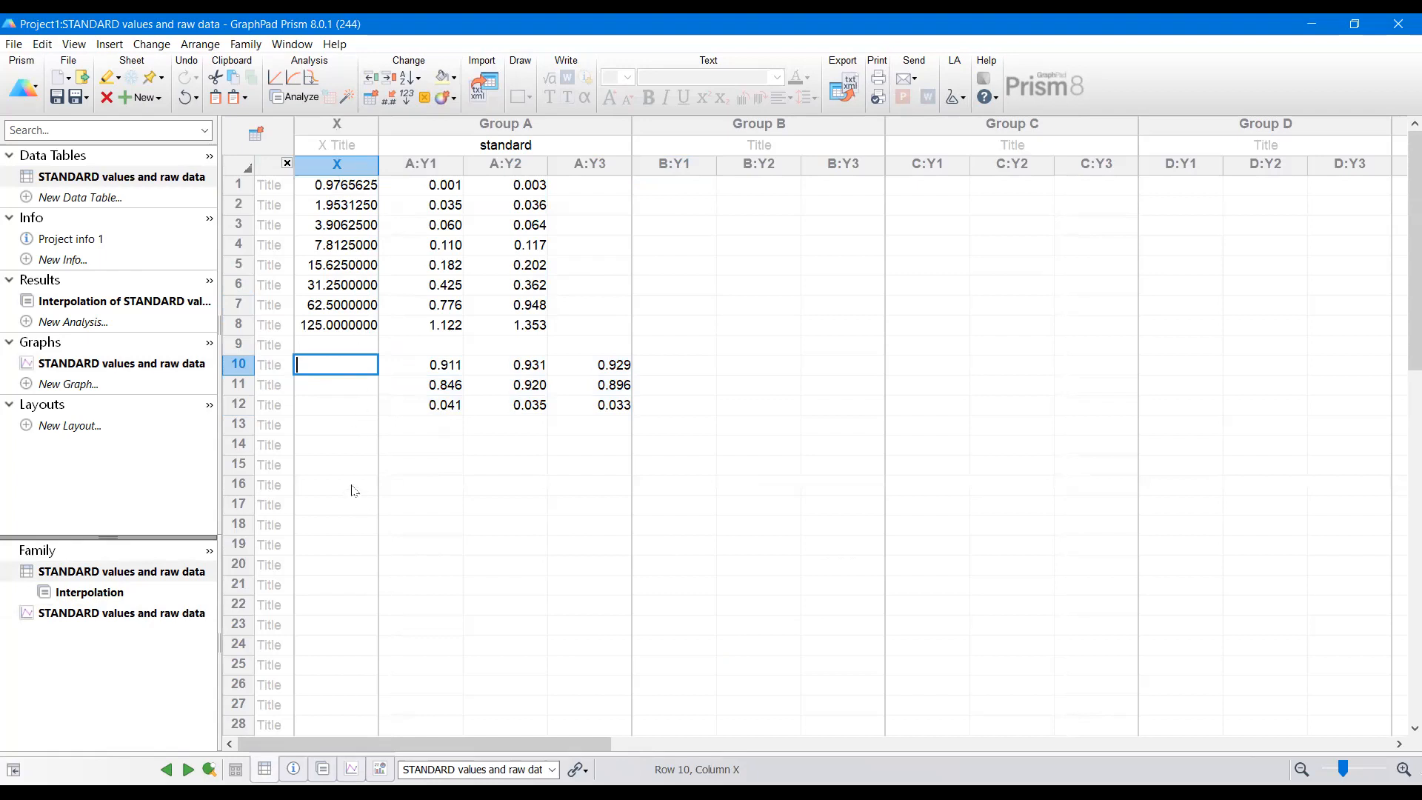
pyautogui.click(280, 366)
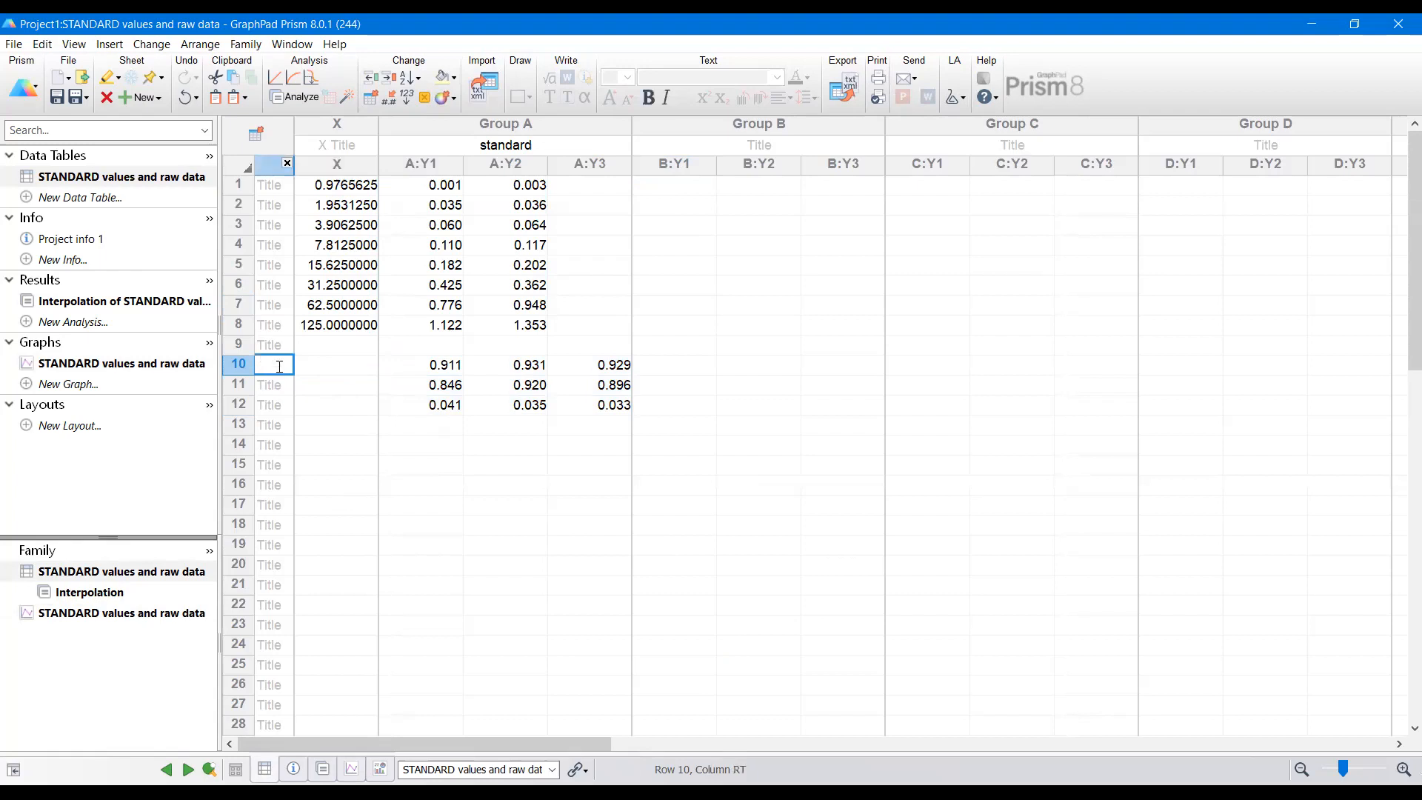
pyautogui.write('sample1')
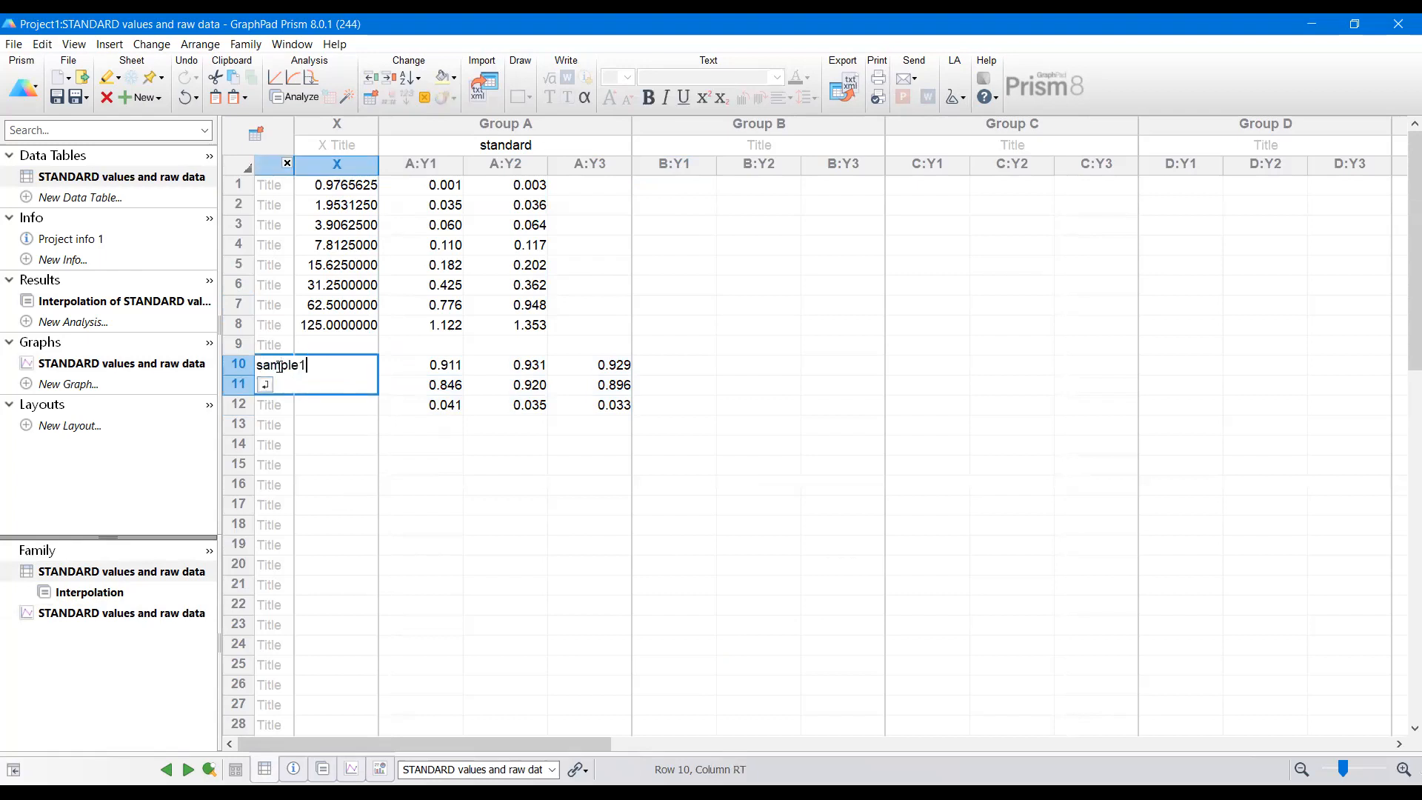
pyautogui.press('Return')
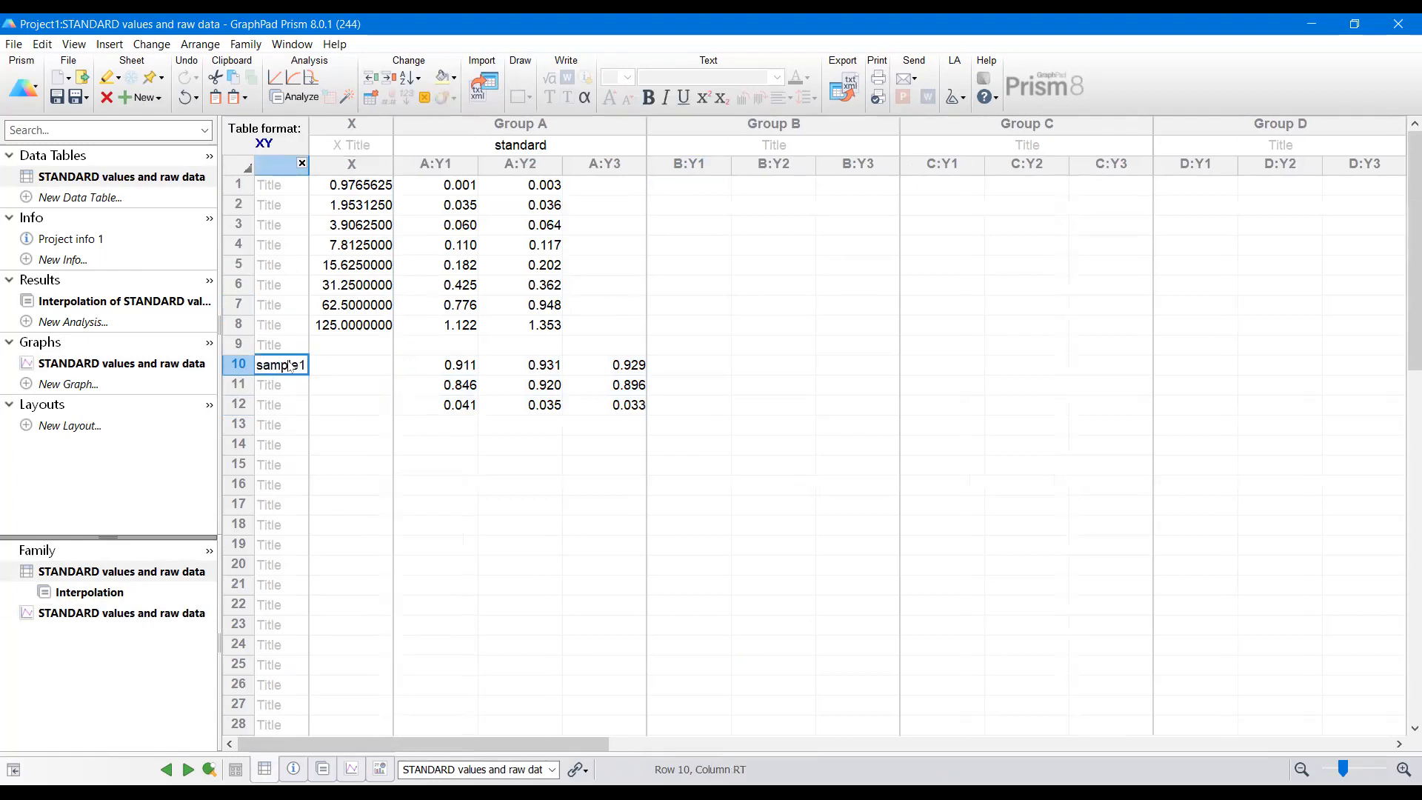
pyautogui.write('sample')
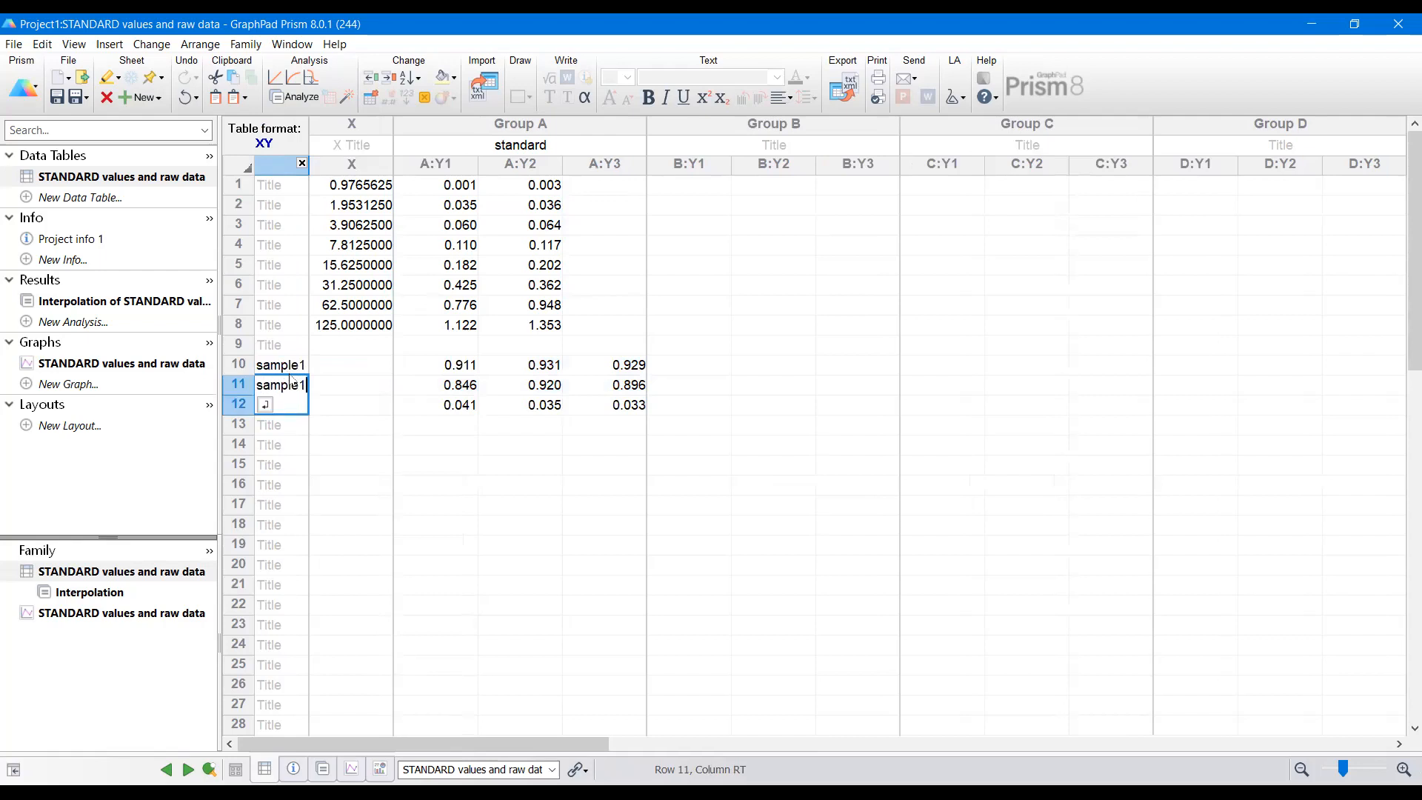
pyautogui.write(' 2')
pyautogui.press('Return')
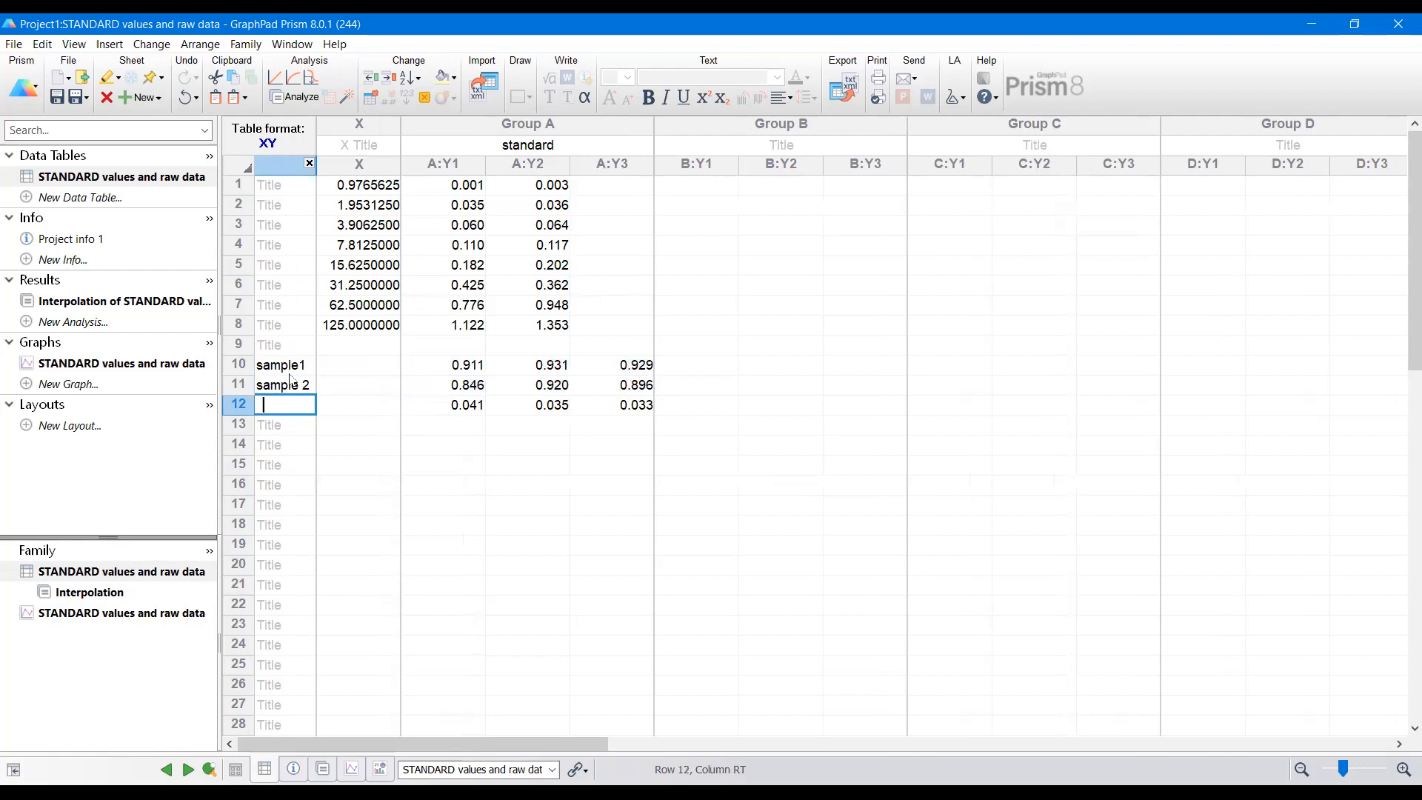
pyautogui.write('sample3')
pyautogui.press('Return')
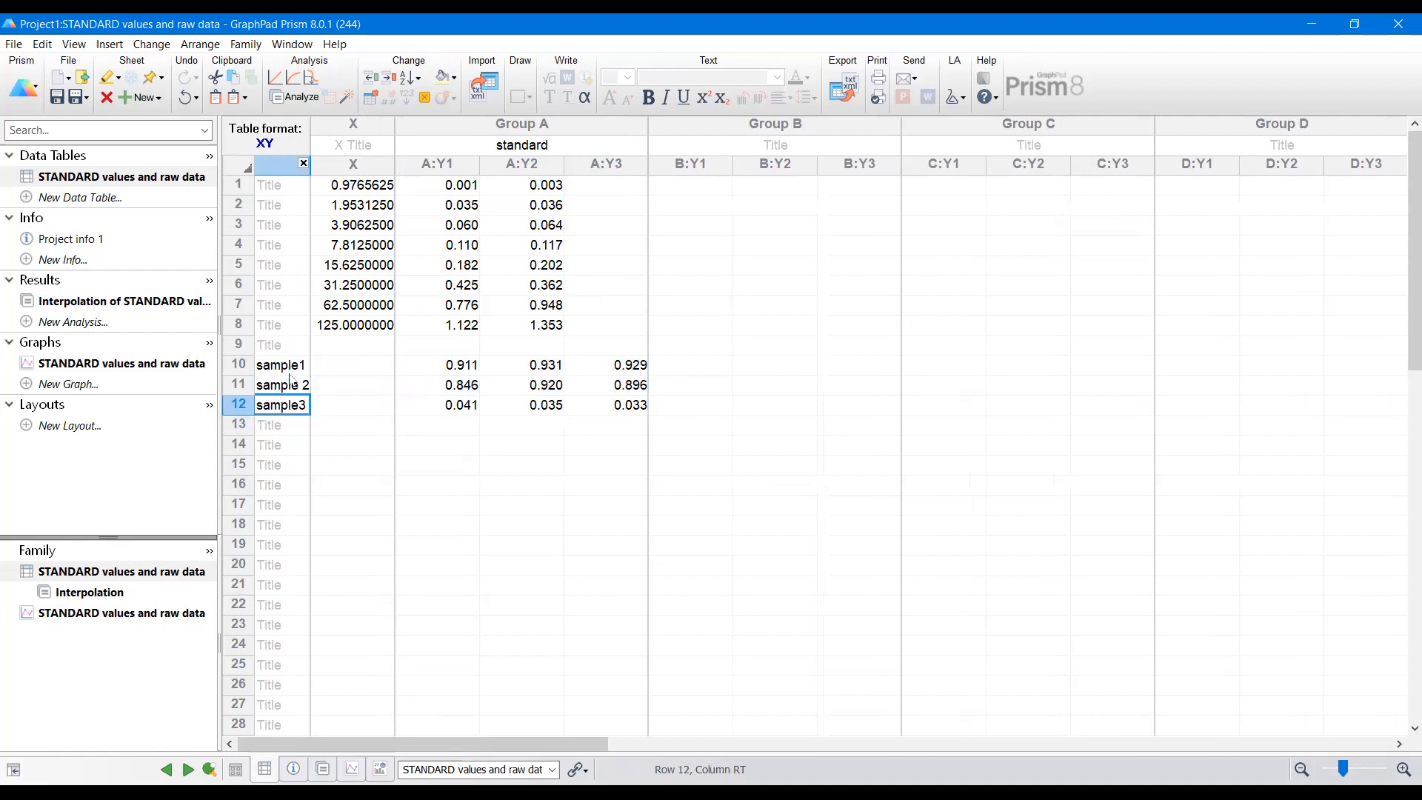
pyautogui.press('Return')
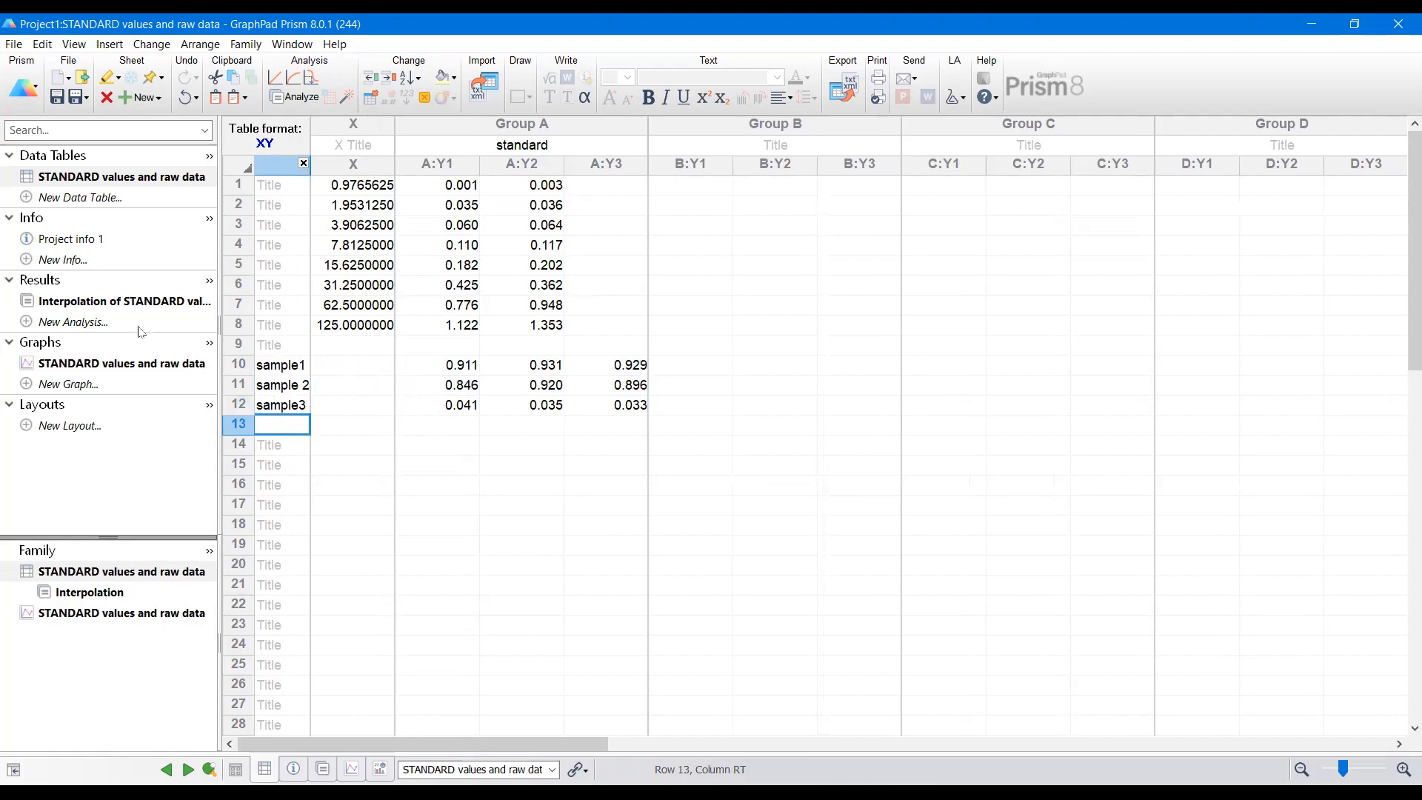
# Step: Open the interpolation results and examine the interpolated X replicate values for each sample
pyautogui.click(165, 306)
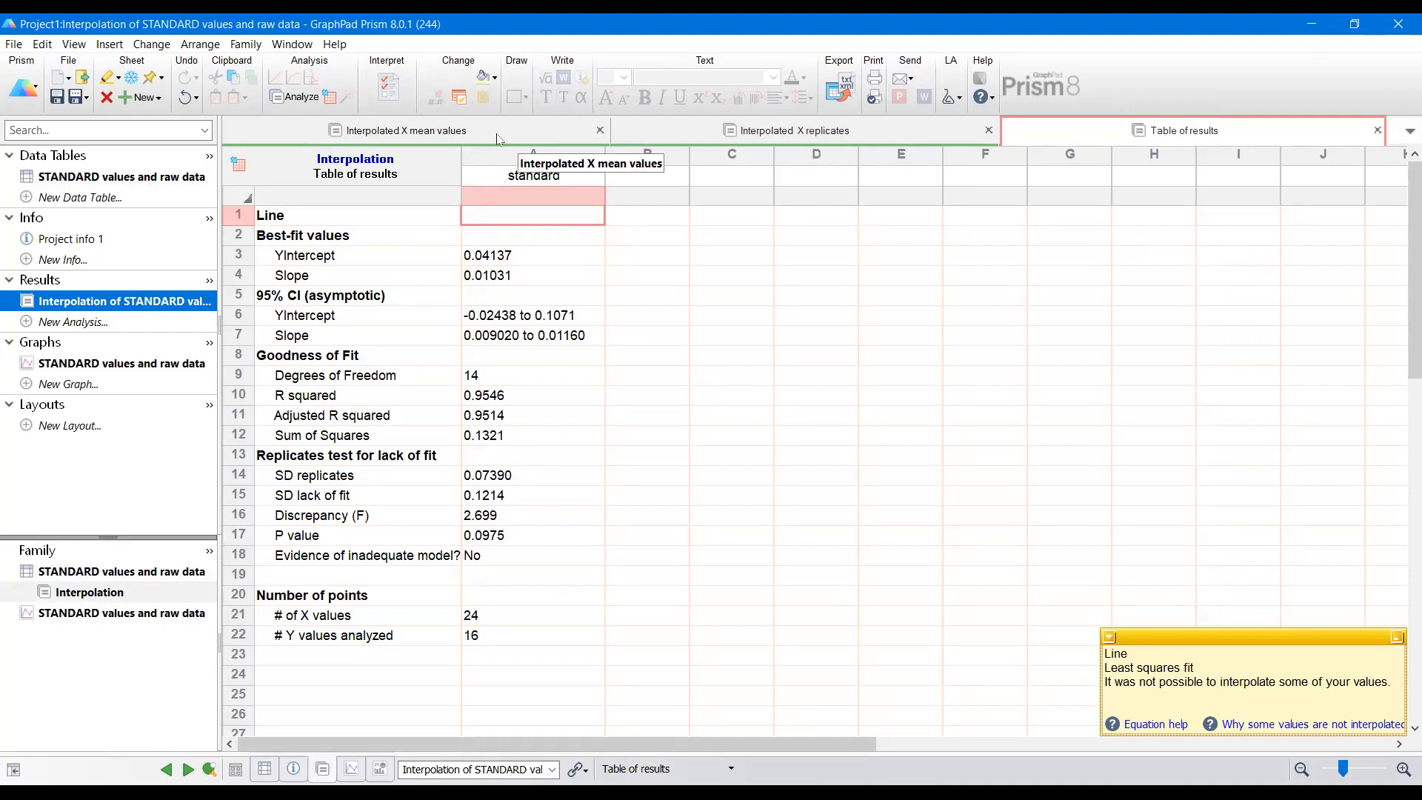
pyautogui.click(759, 142)
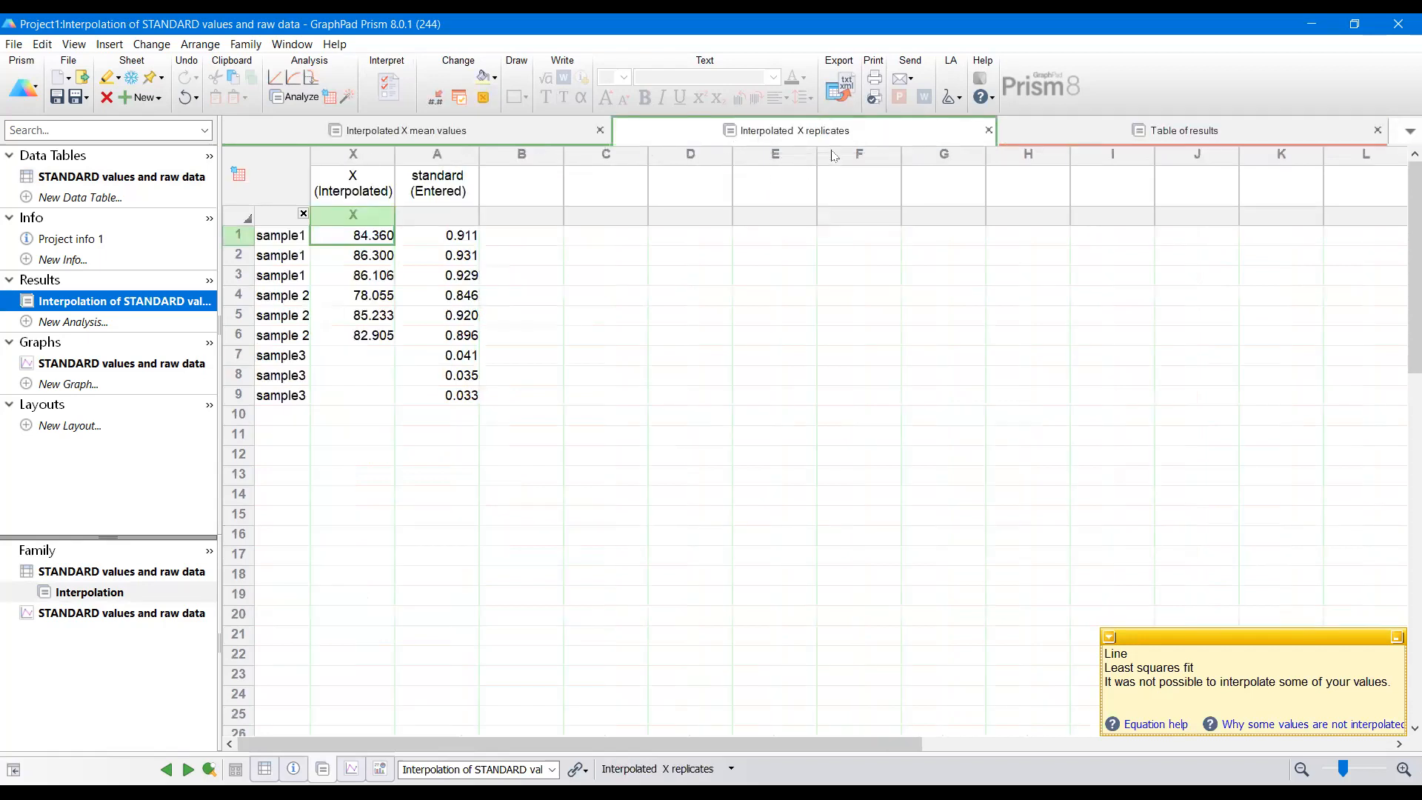
pyautogui.moveTo(314, 173); pyautogui.dragTo(336, 172)
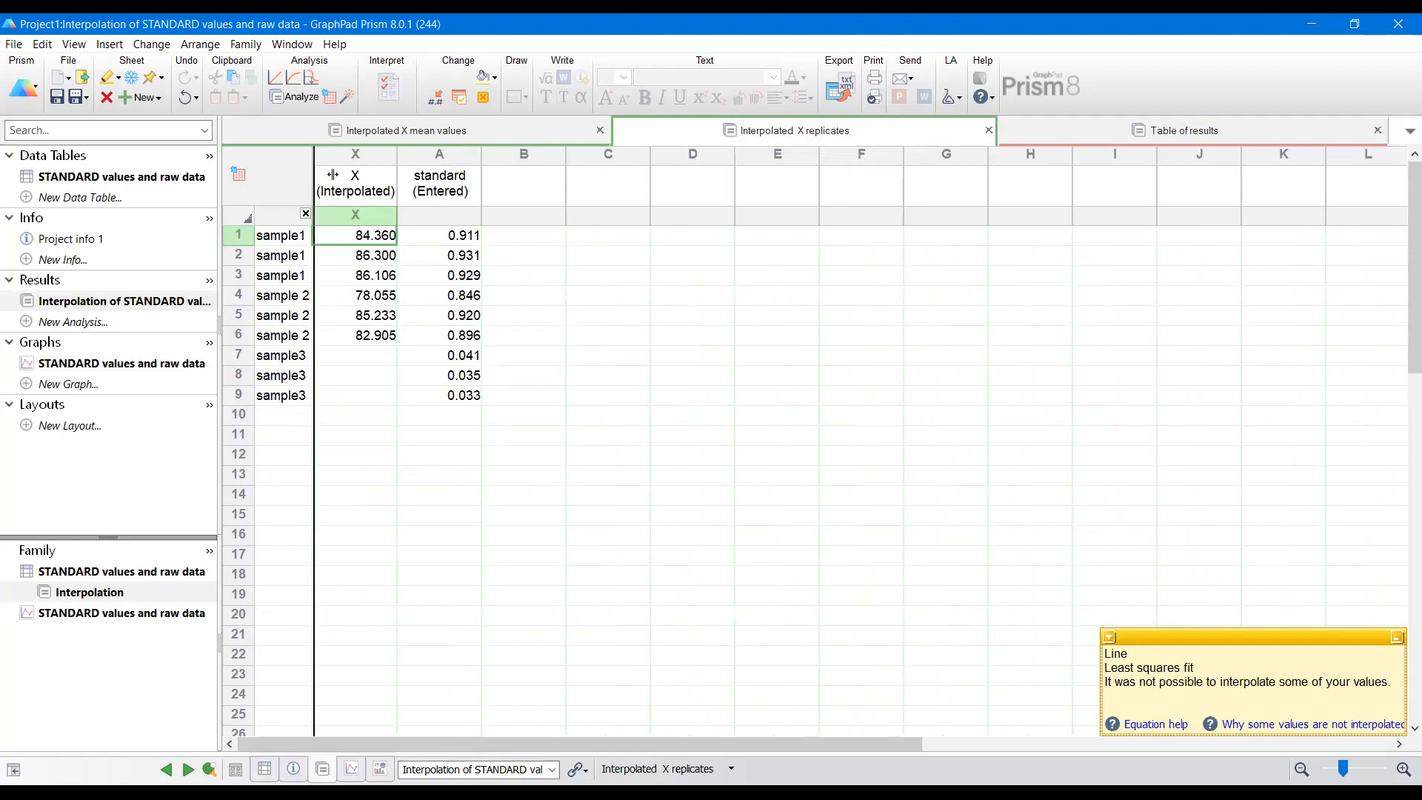
pyautogui.click(554, 255)
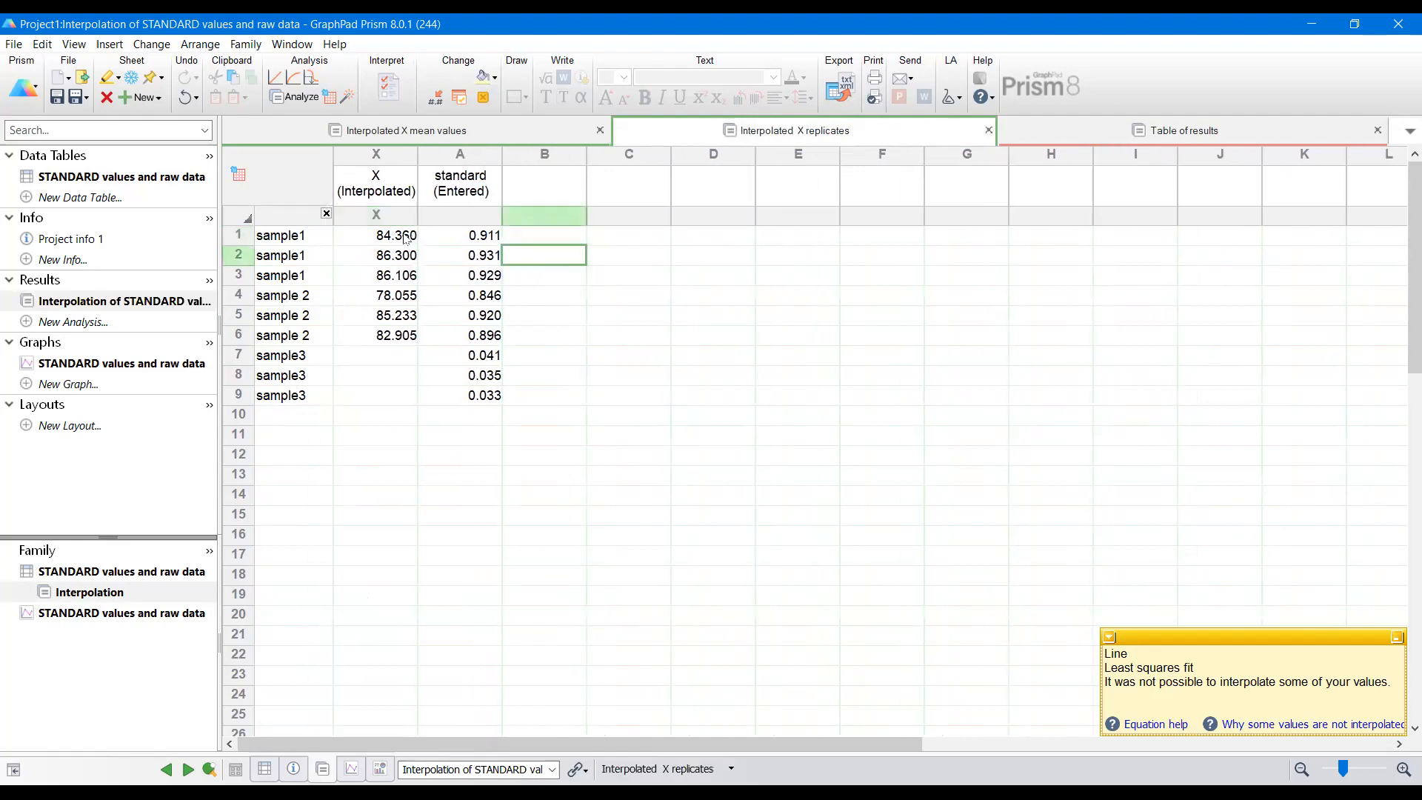
pyautogui.moveTo(406, 239); pyautogui.dragTo(413, 274)
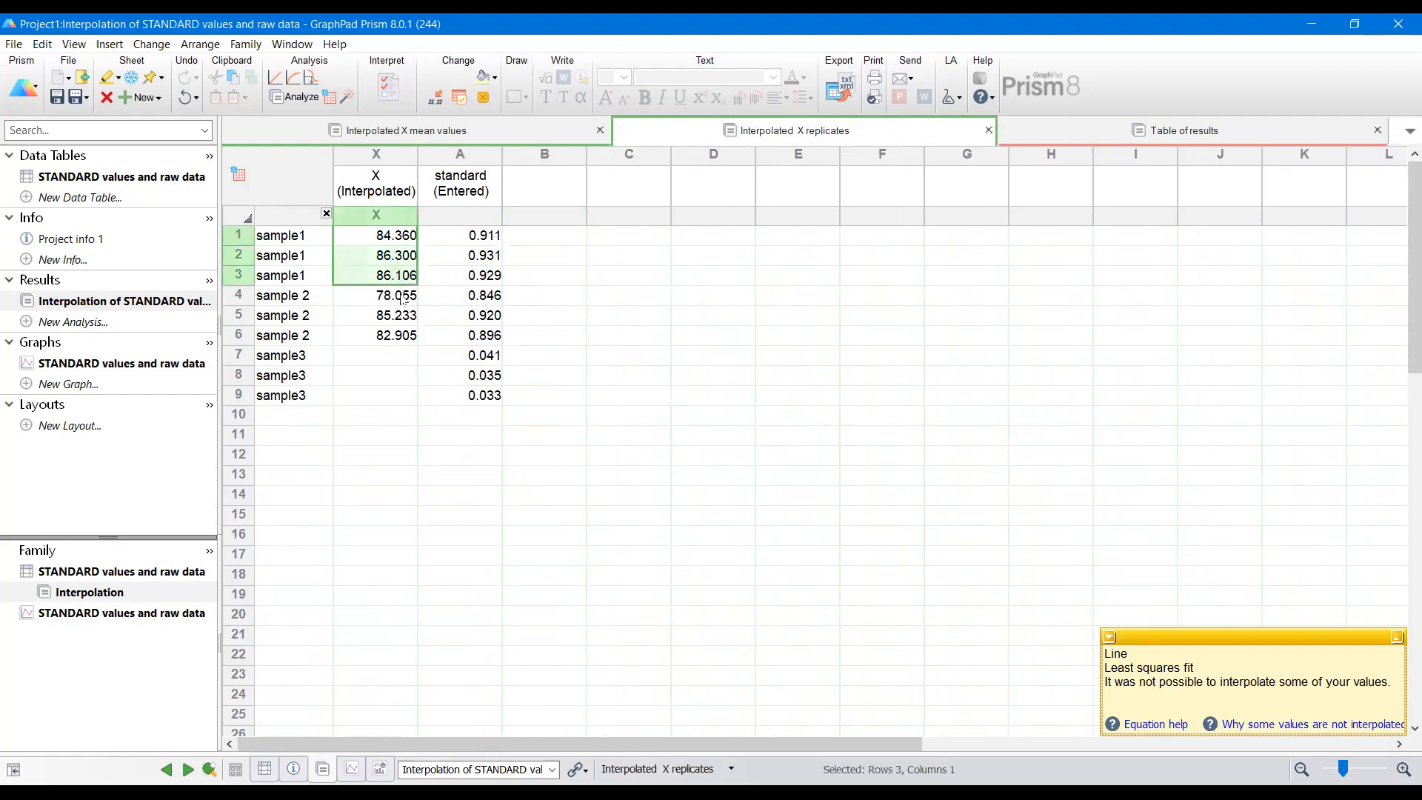
pyautogui.moveTo(402, 297); pyautogui.dragTo(389, 333)
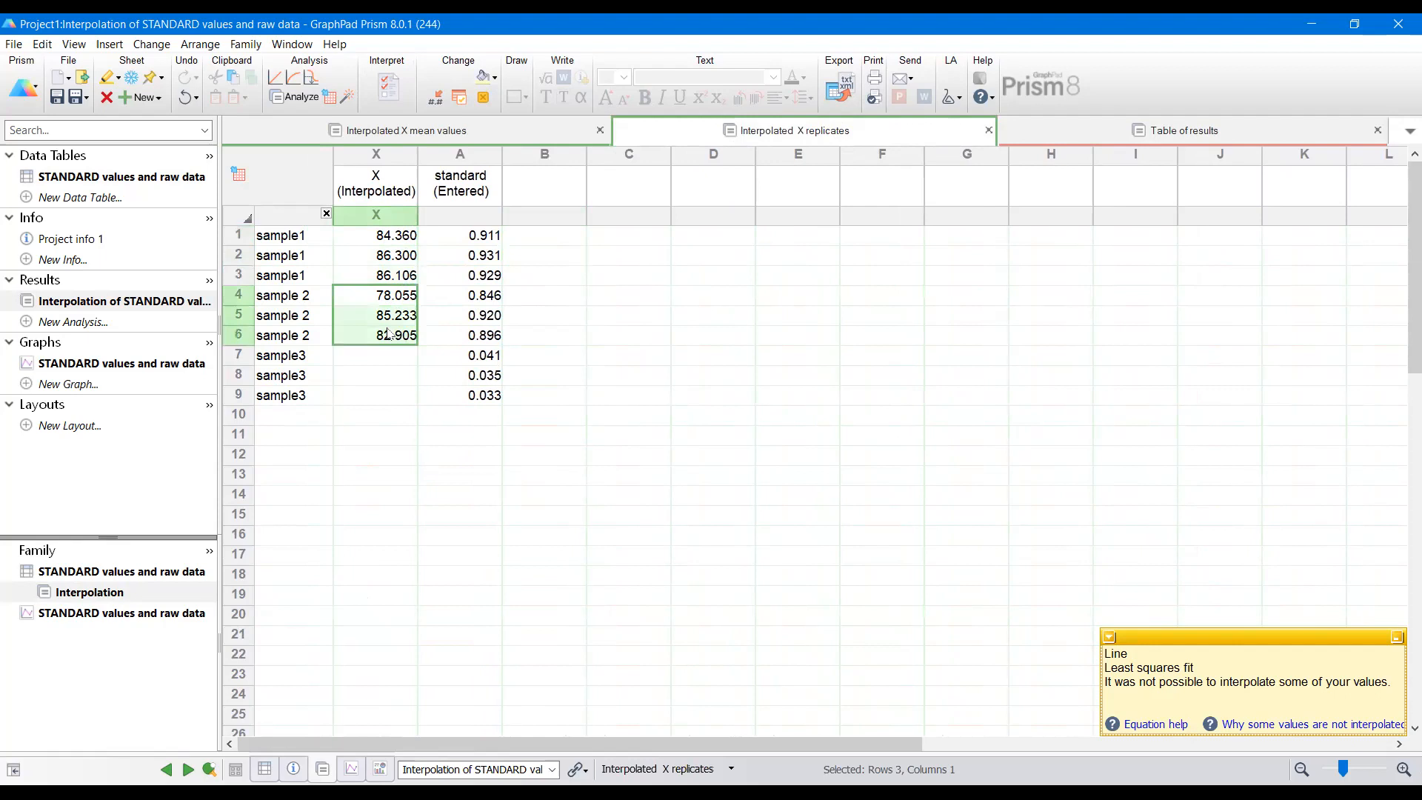
pyautogui.moveTo(380, 358); pyautogui.dragTo(410, 403)
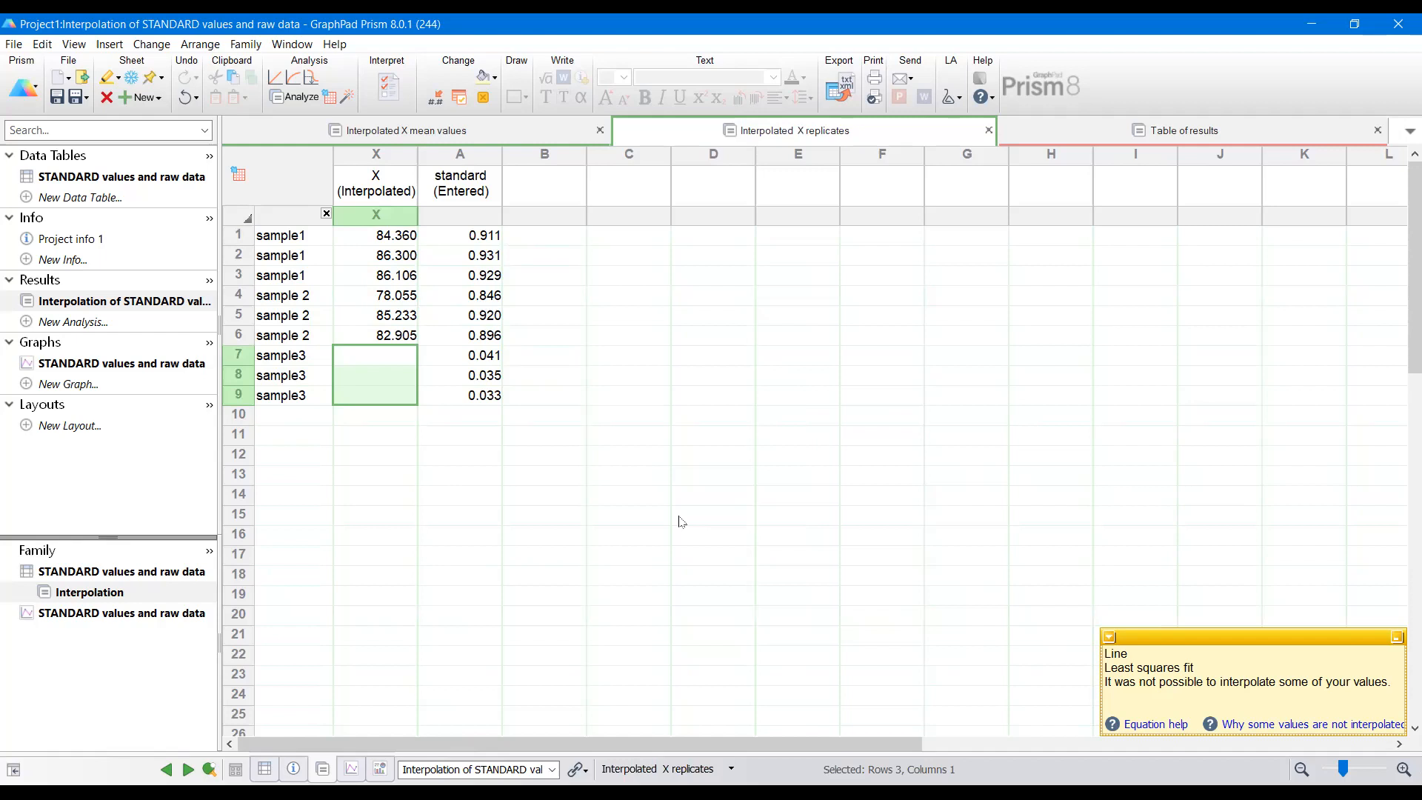
# Step: Insert a new empty row at row 3 of the standard data table
pyautogui.click(169, 362)
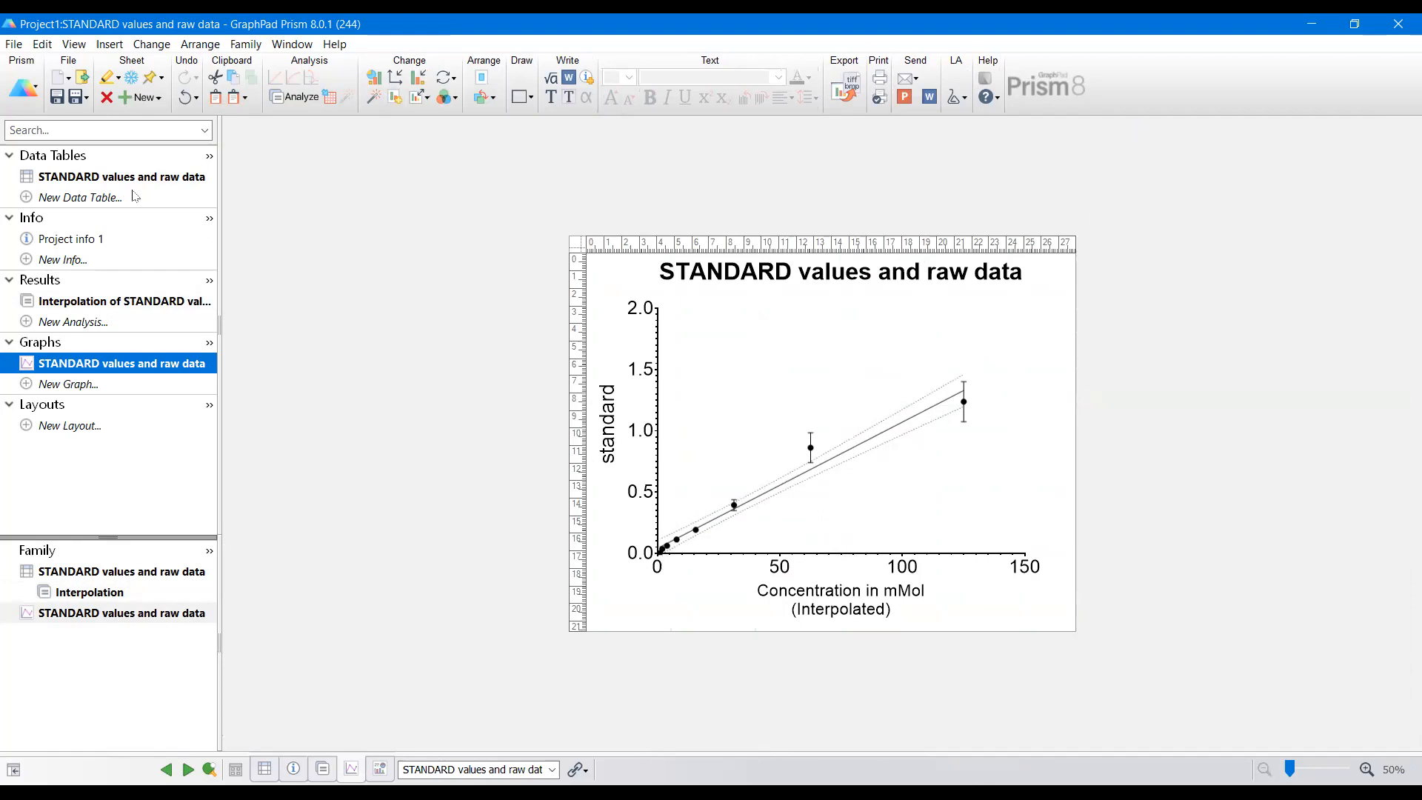
pyautogui.click(130, 181)
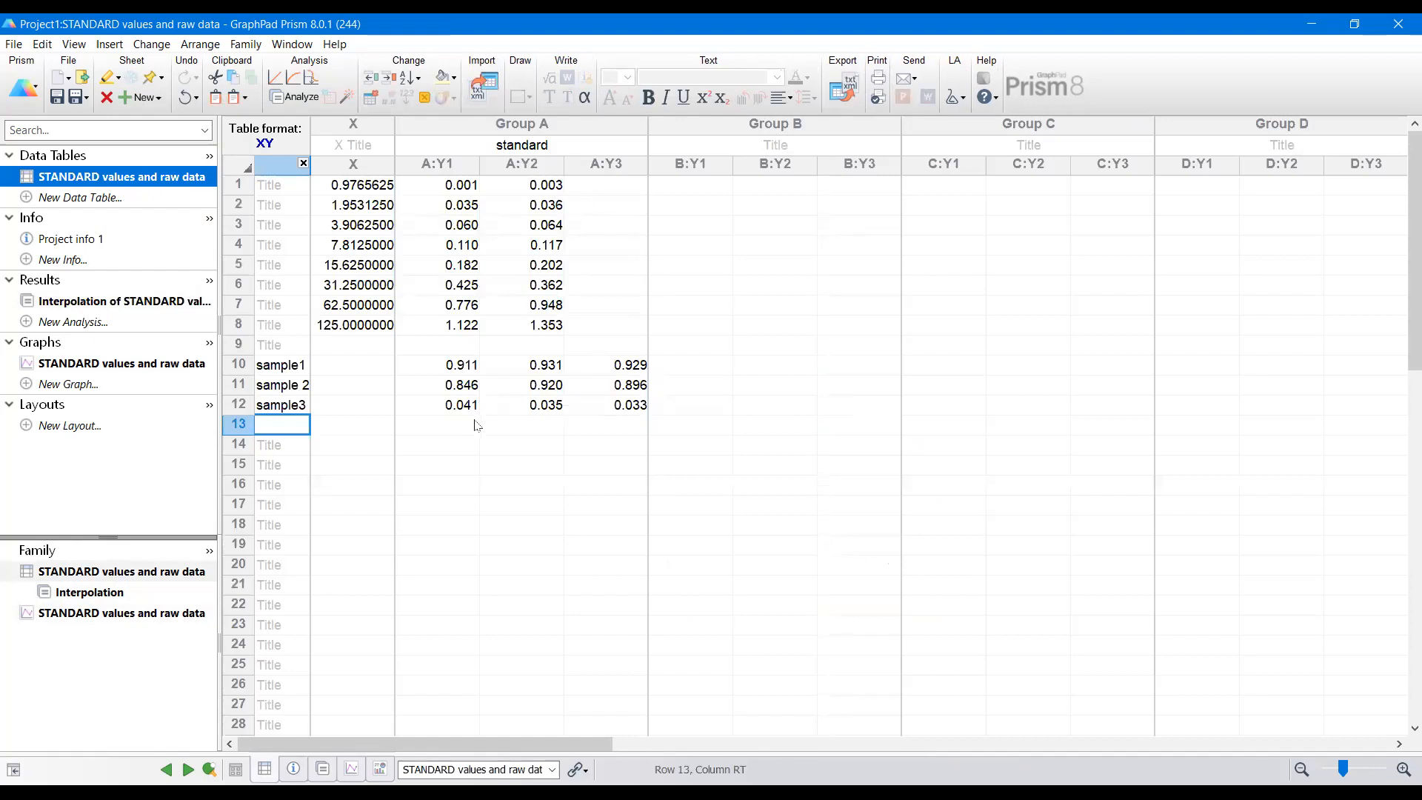
pyautogui.moveTo(463, 408); pyautogui.dragTo(622, 407)
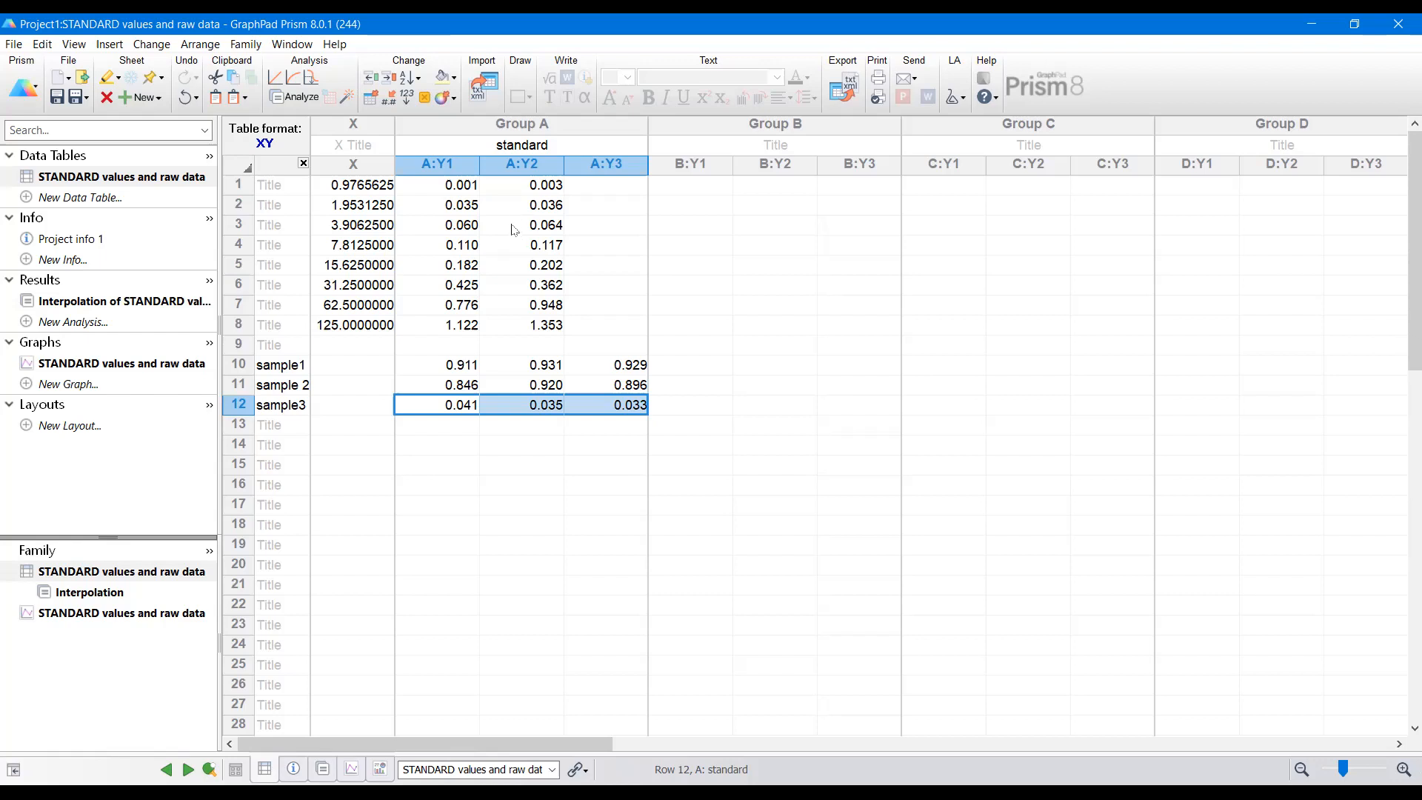
pyautogui.click(240, 225)
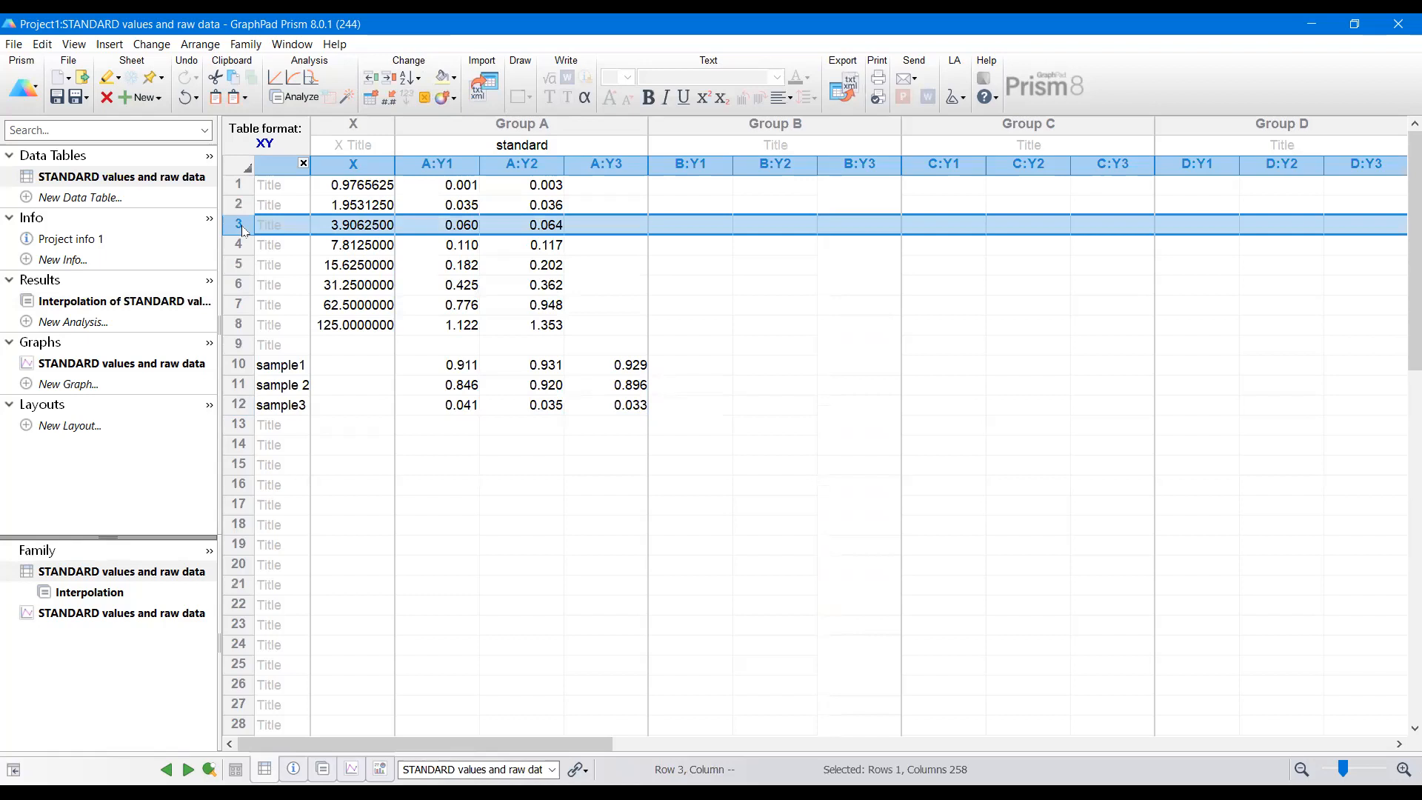
pyautogui.rightClick(244, 230)
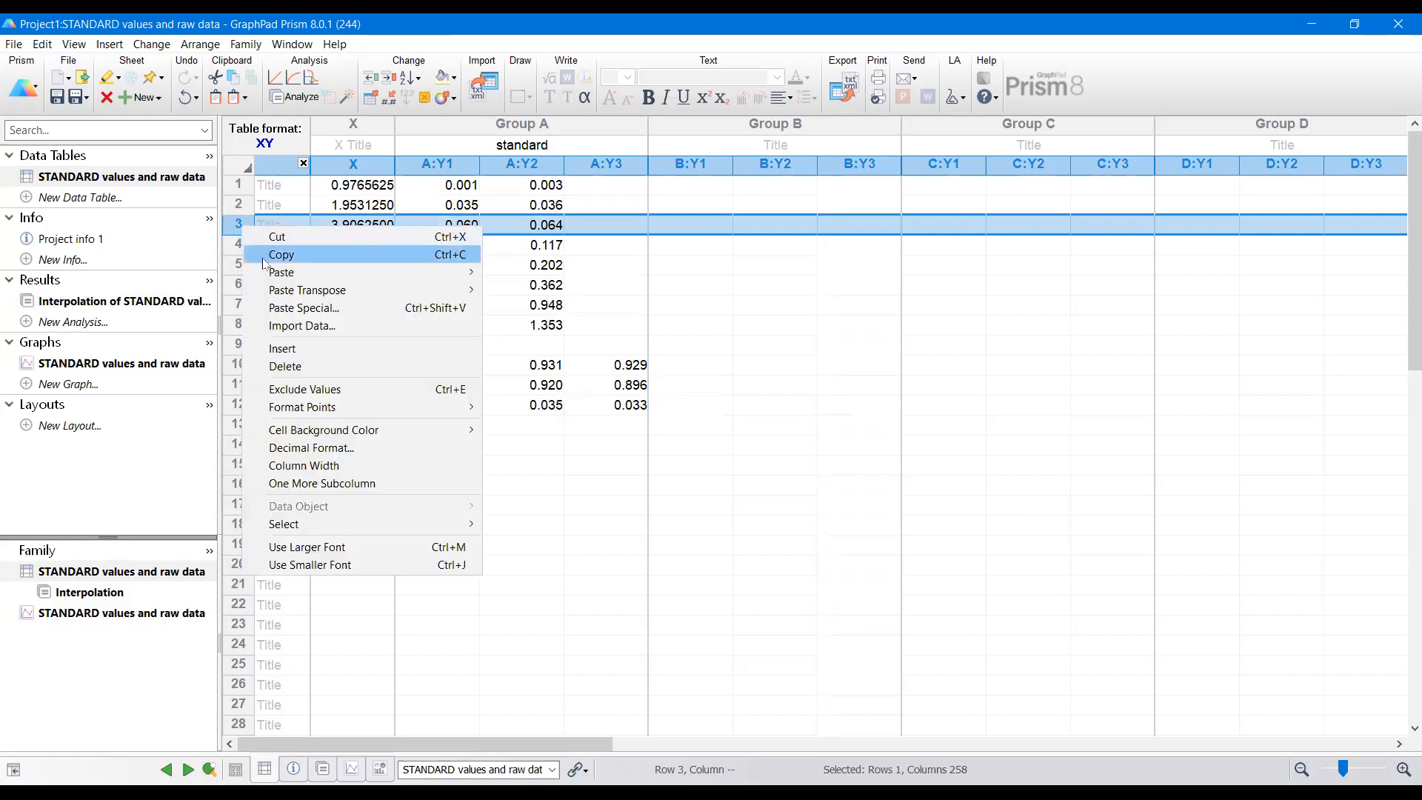
pyautogui.click(316, 347)
# Step: Enter a new standard in row 3: A:Y1 0.040, A:Y2 0.042, and X concentration 2.3
pyautogui.click(456, 228)
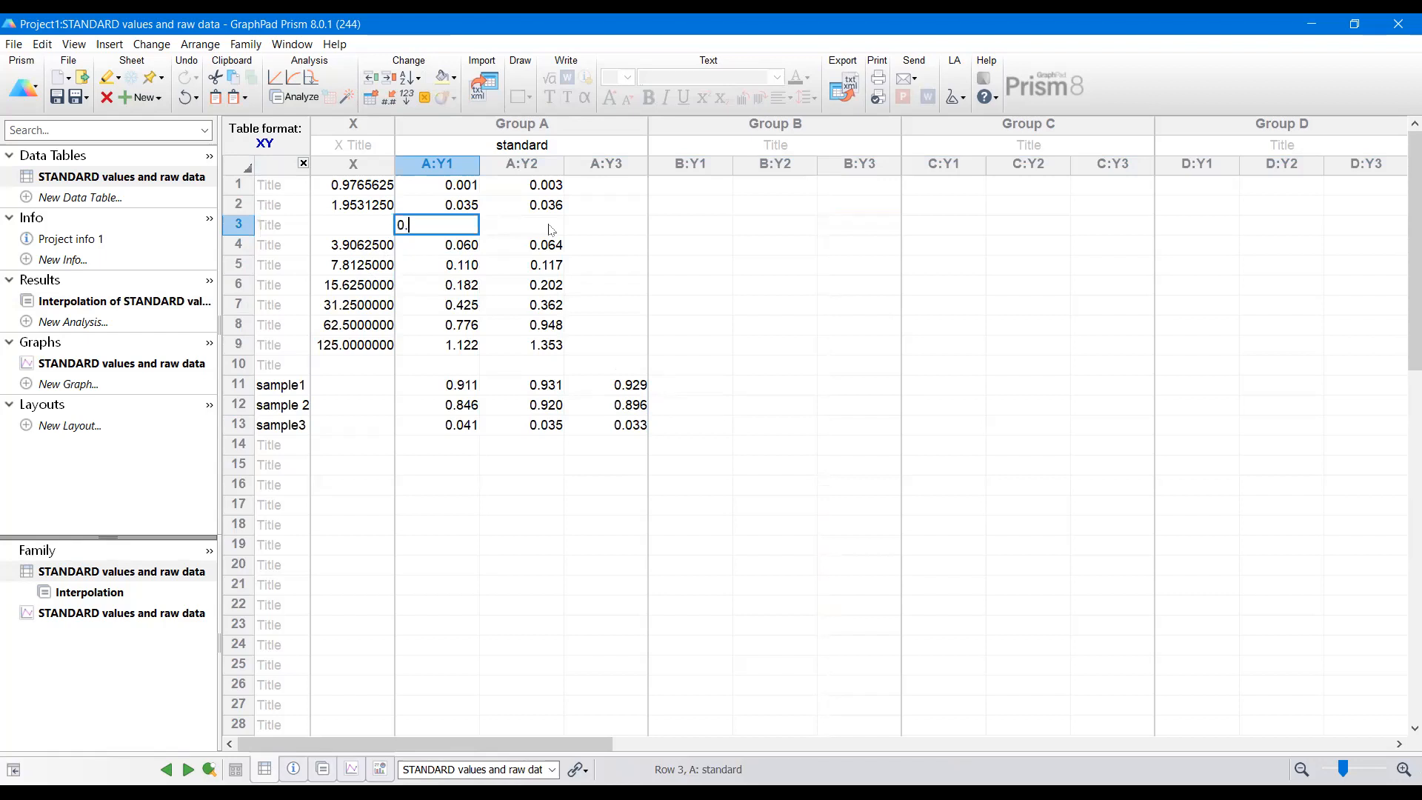
pyautogui.write('0.040')
pyautogui.click(551, 225)
pyautogui.write('0.0402')
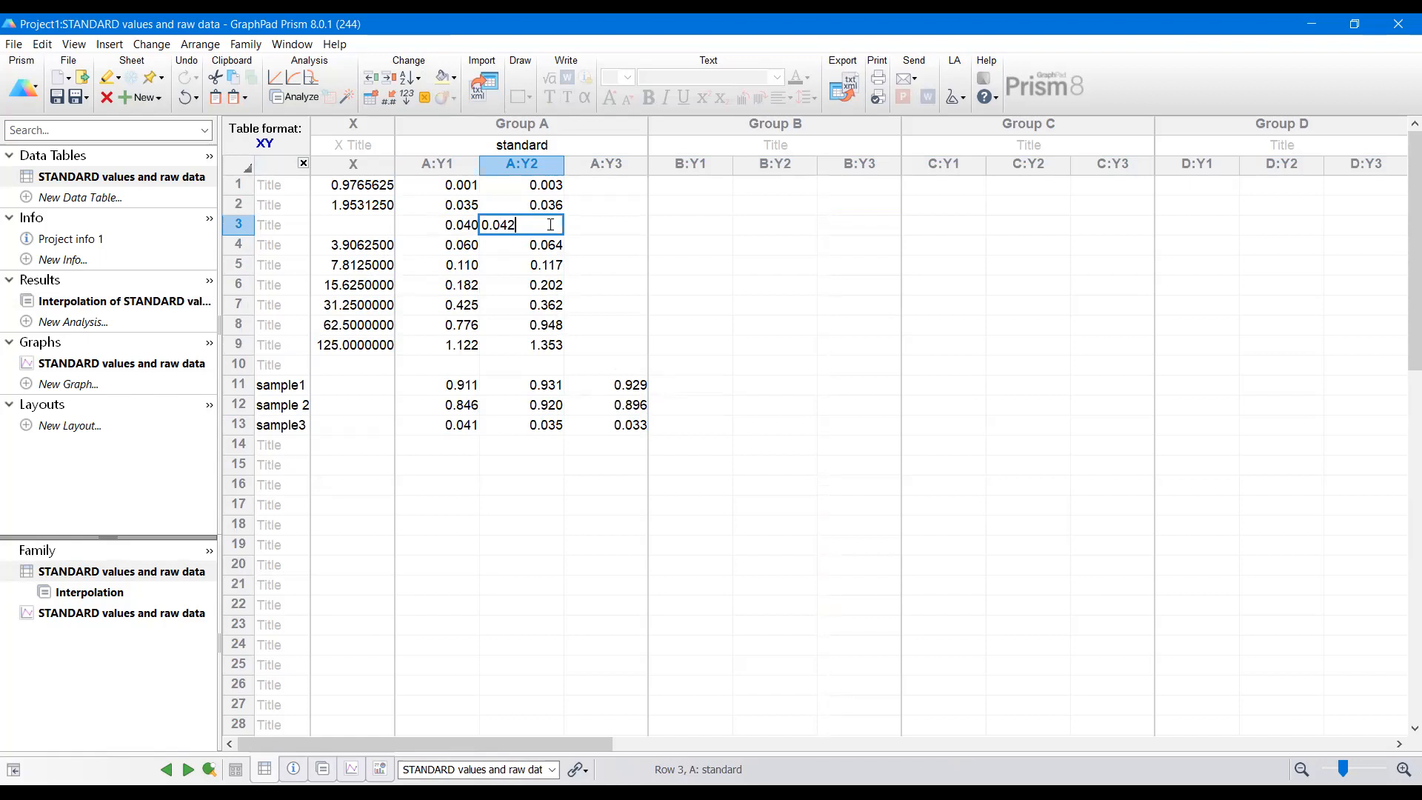
pyautogui.press('Tab')
pyautogui.click(352, 227)
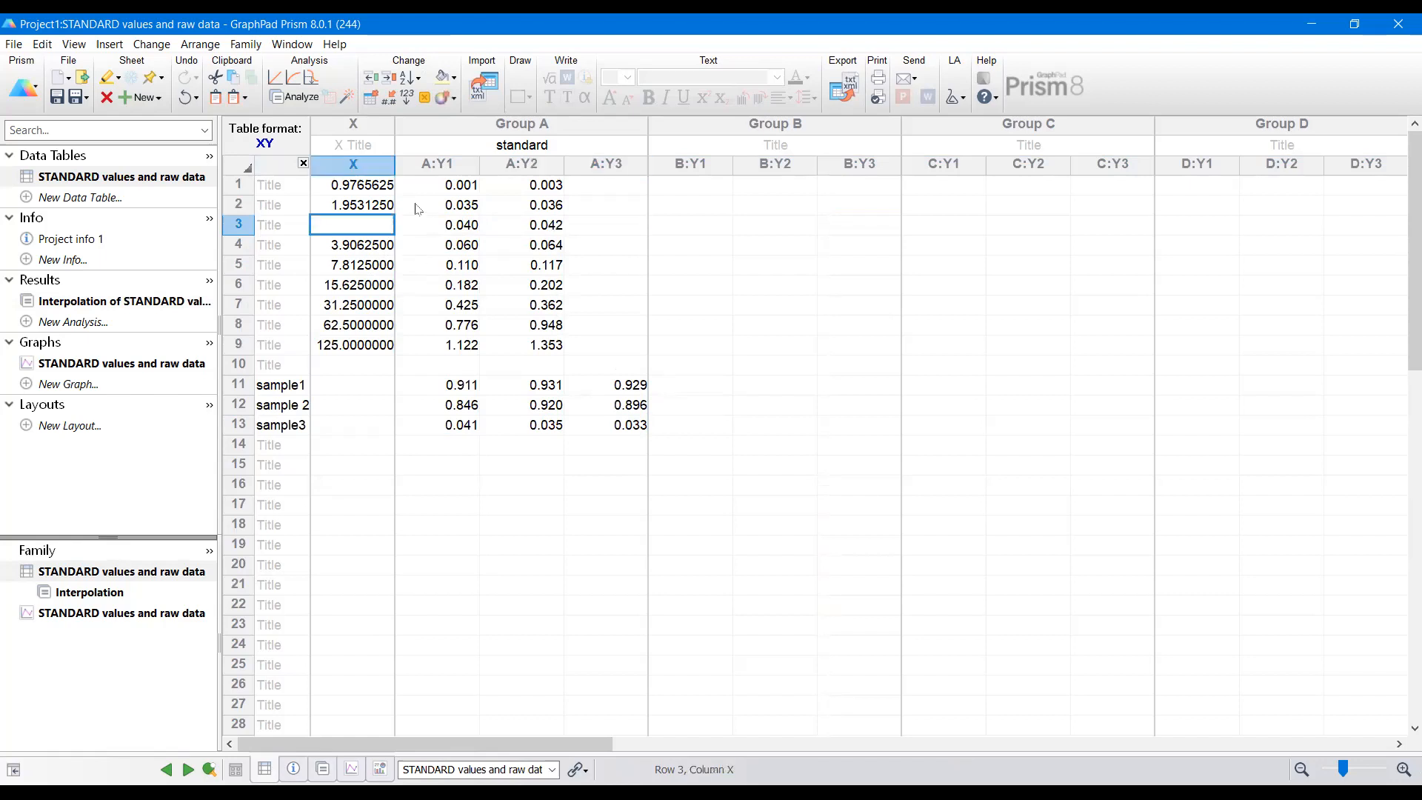
pyautogui.write('2.3')
pyautogui.press('Return')
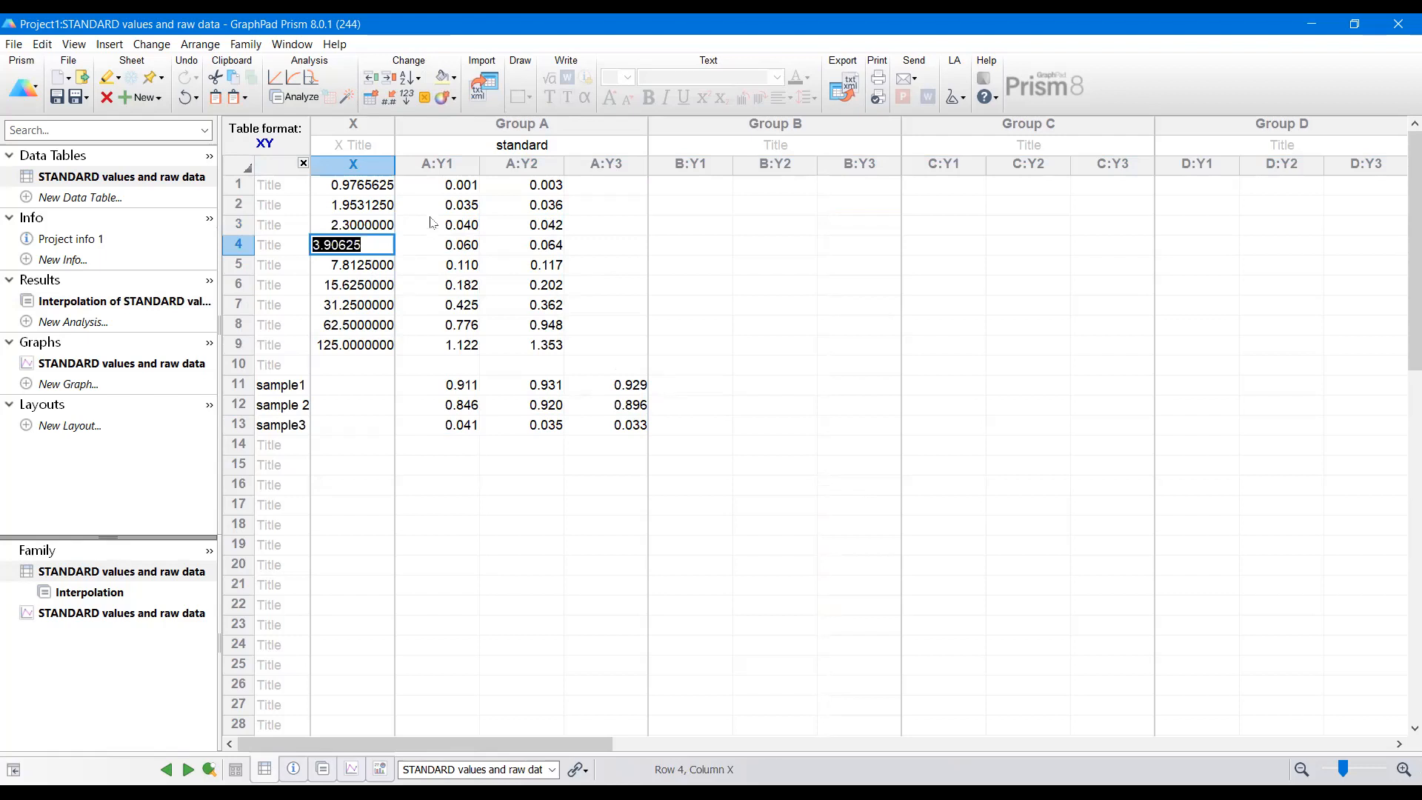
# Step: Highlight the new row 3 of the standard table in yellow
pyautogui.click(432, 223)
pyautogui.moveTo(348, 226); pyautogui.dragTo(522, 226)
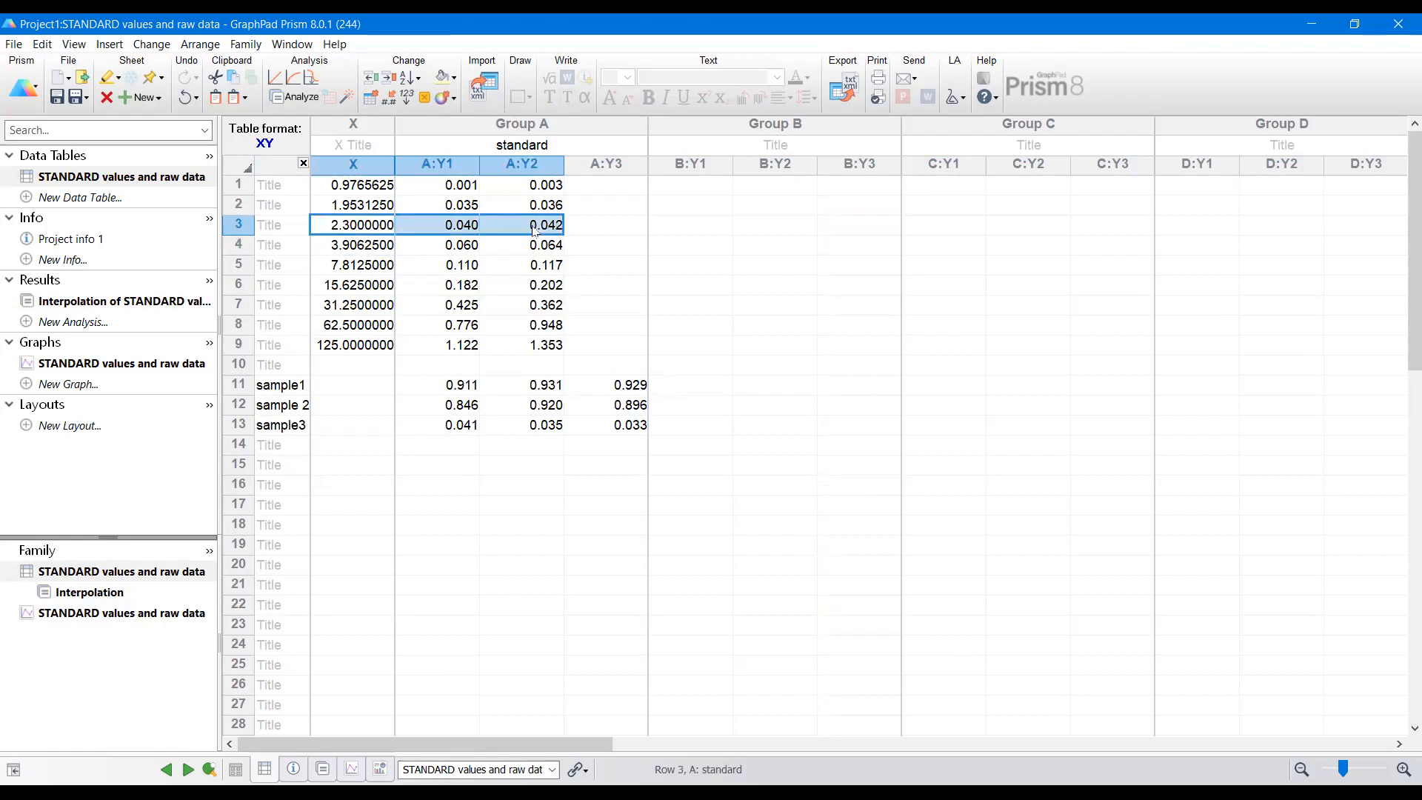
pyautogui.click(441, 77)
pyautogui.click(607, 187)
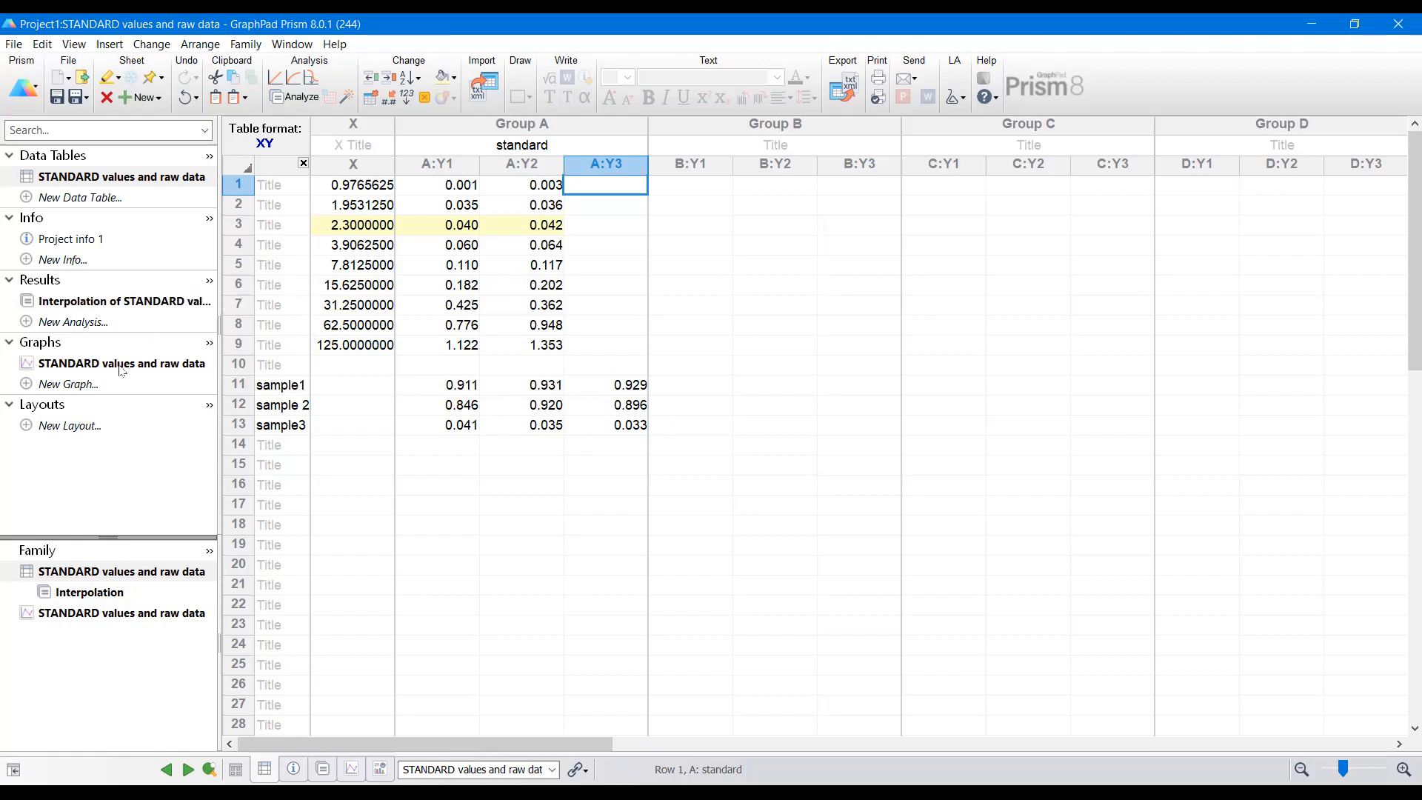
# Step: Create a new grouped data table with 3 replicate values in side-by-side subcolumns
pyautogui.click(123, 304)
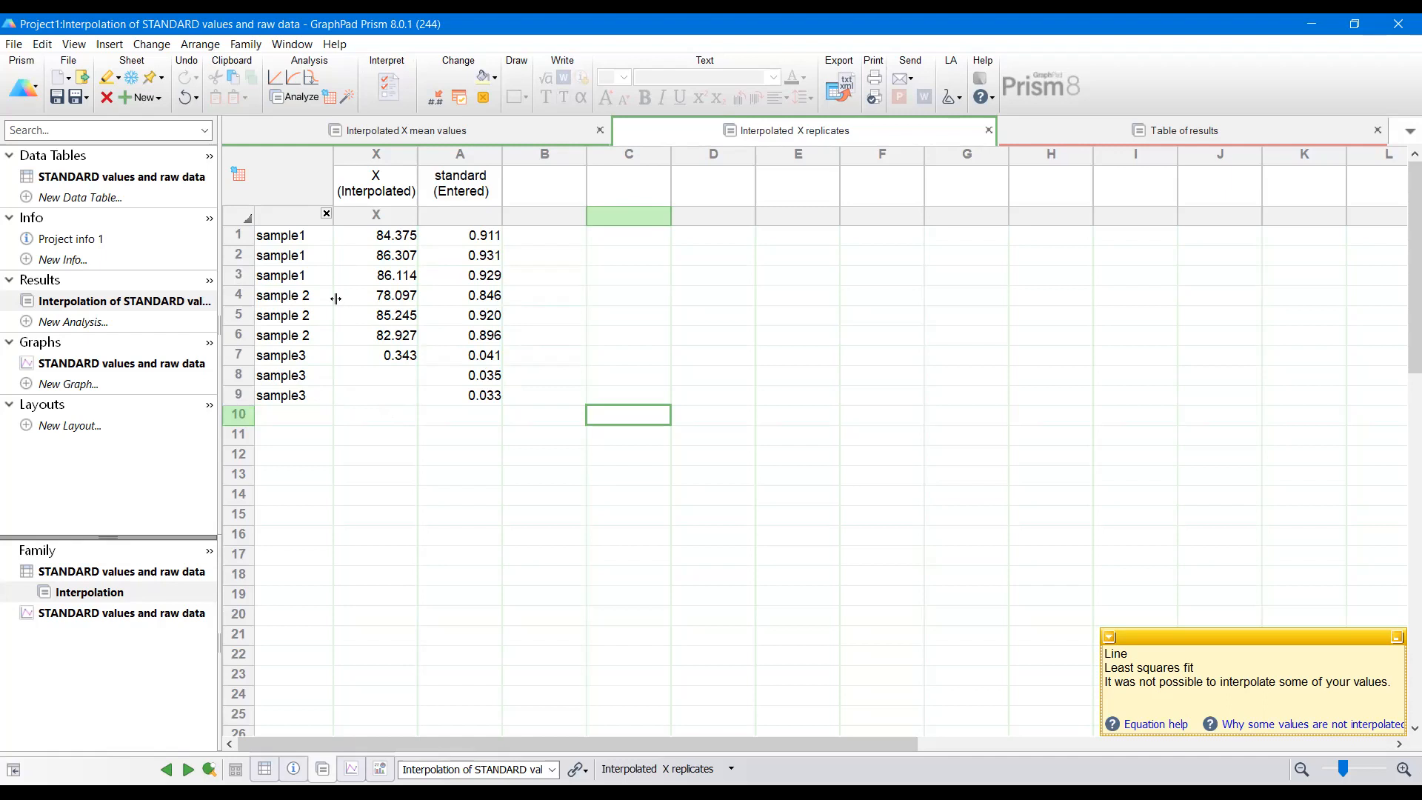
pyautogui.click(29, 198)
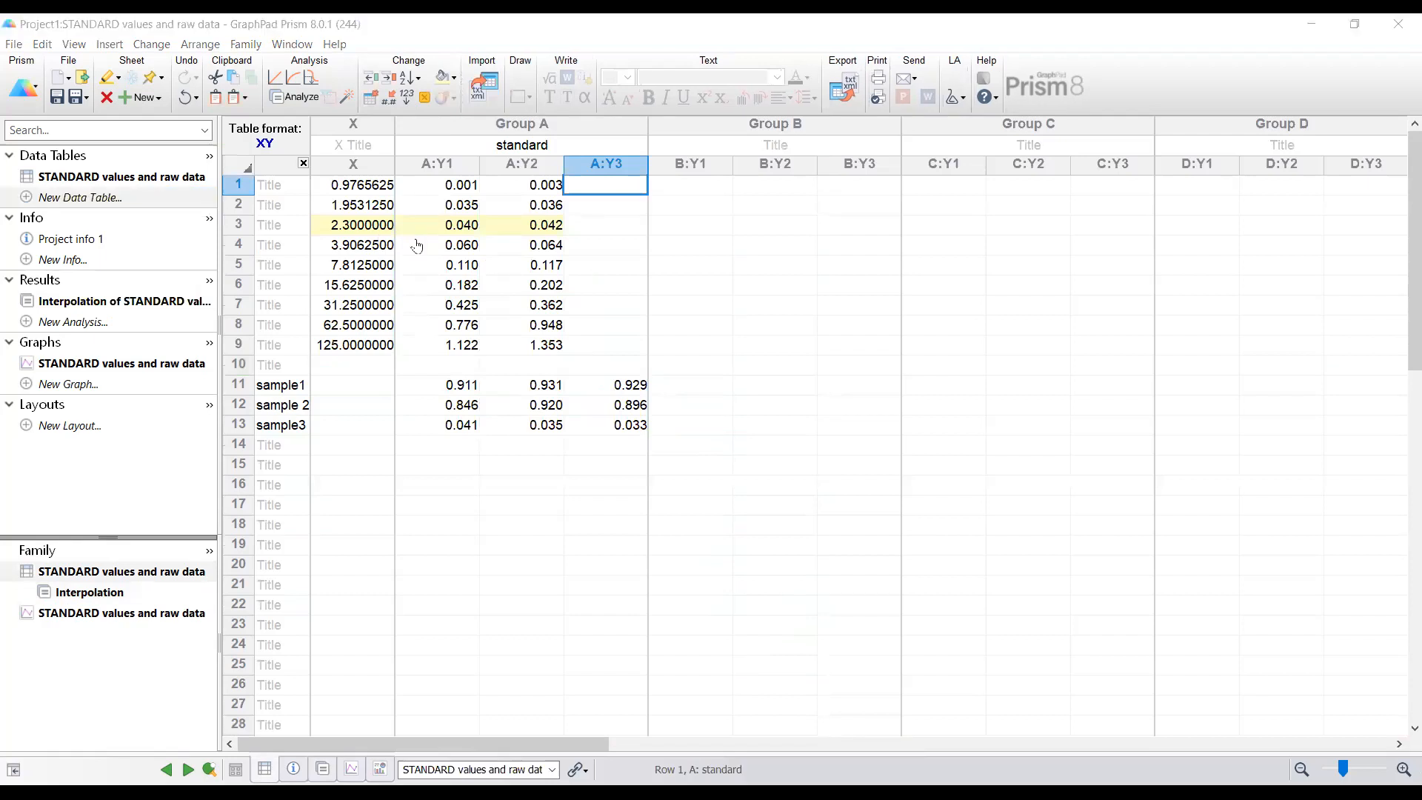
pyautogui.click(621, 394)
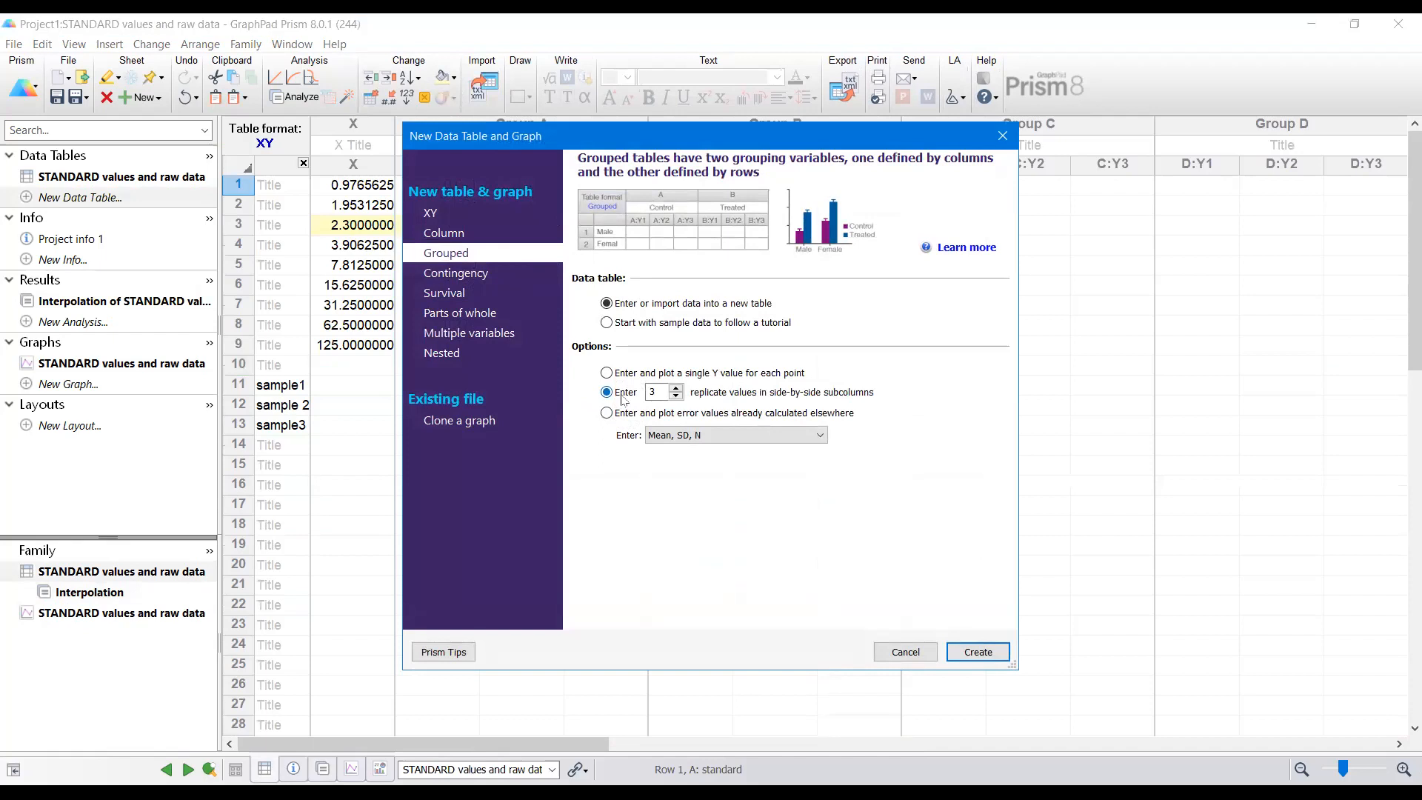
pyautogui.click(996, 654)
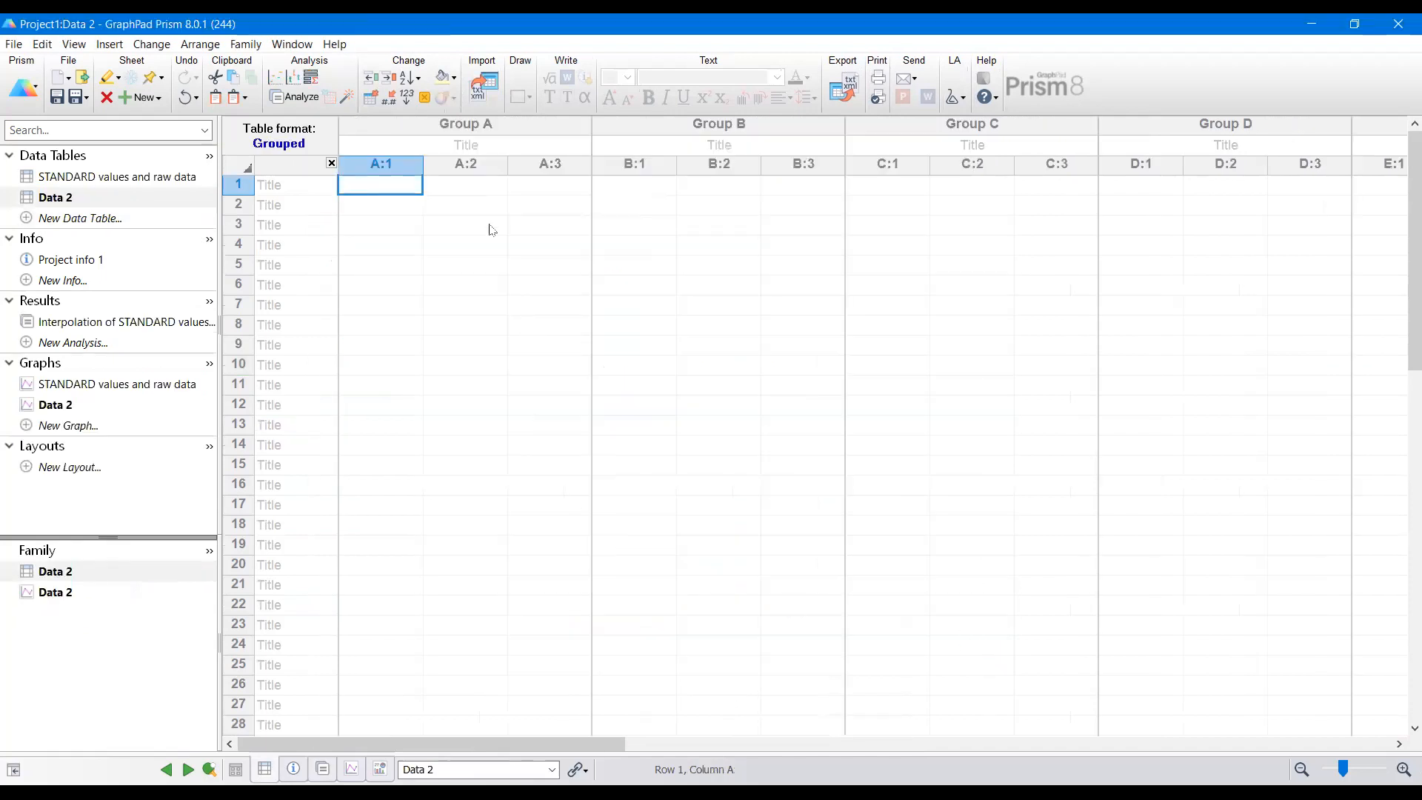
# Step: Name the first three column groups of the new table Sample1, Sample2 and Sample3
pyautogui.click(478, 143)
pyautogui.click(478, 143)
pyautogui.write('Sample')
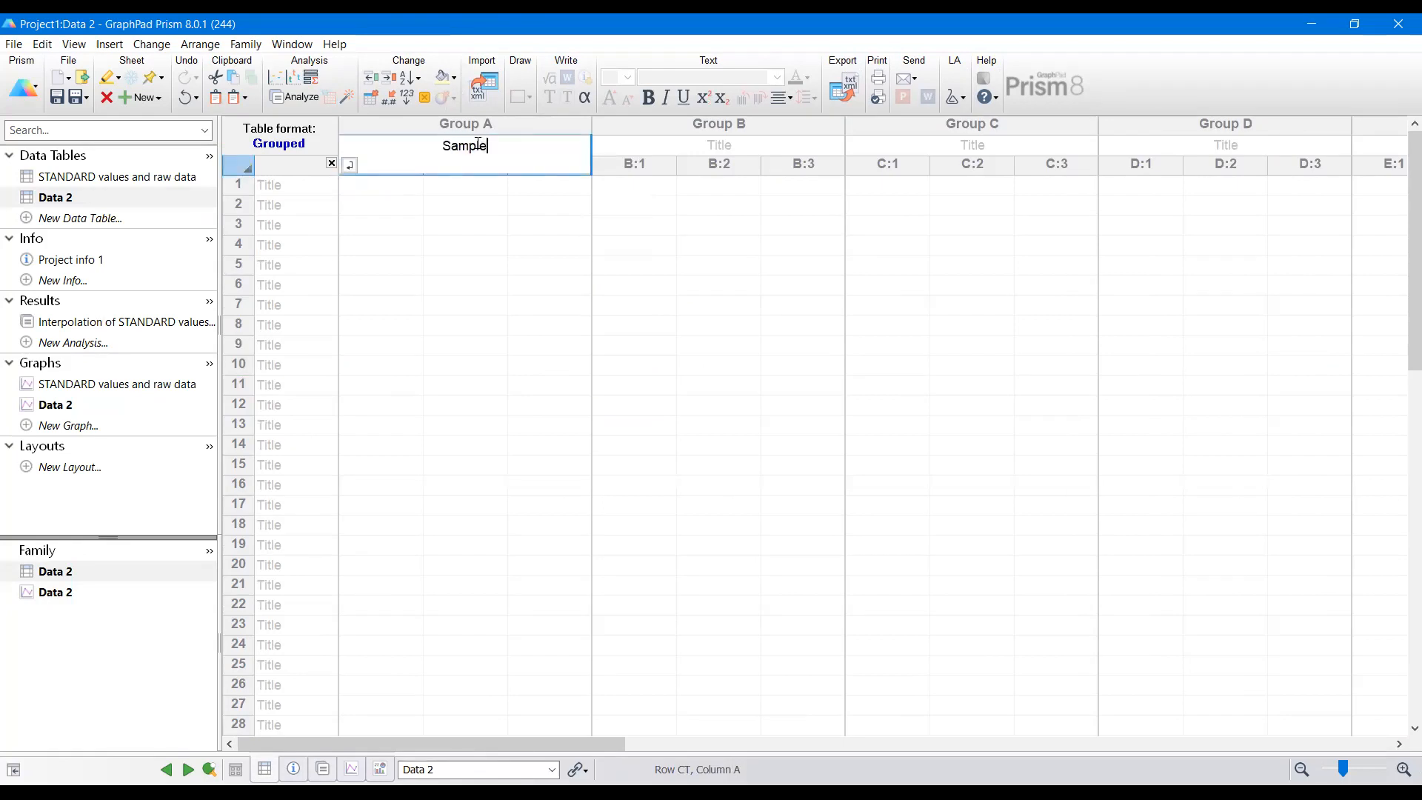
pyautogui.write('1')
pyautogui.press('Tab')
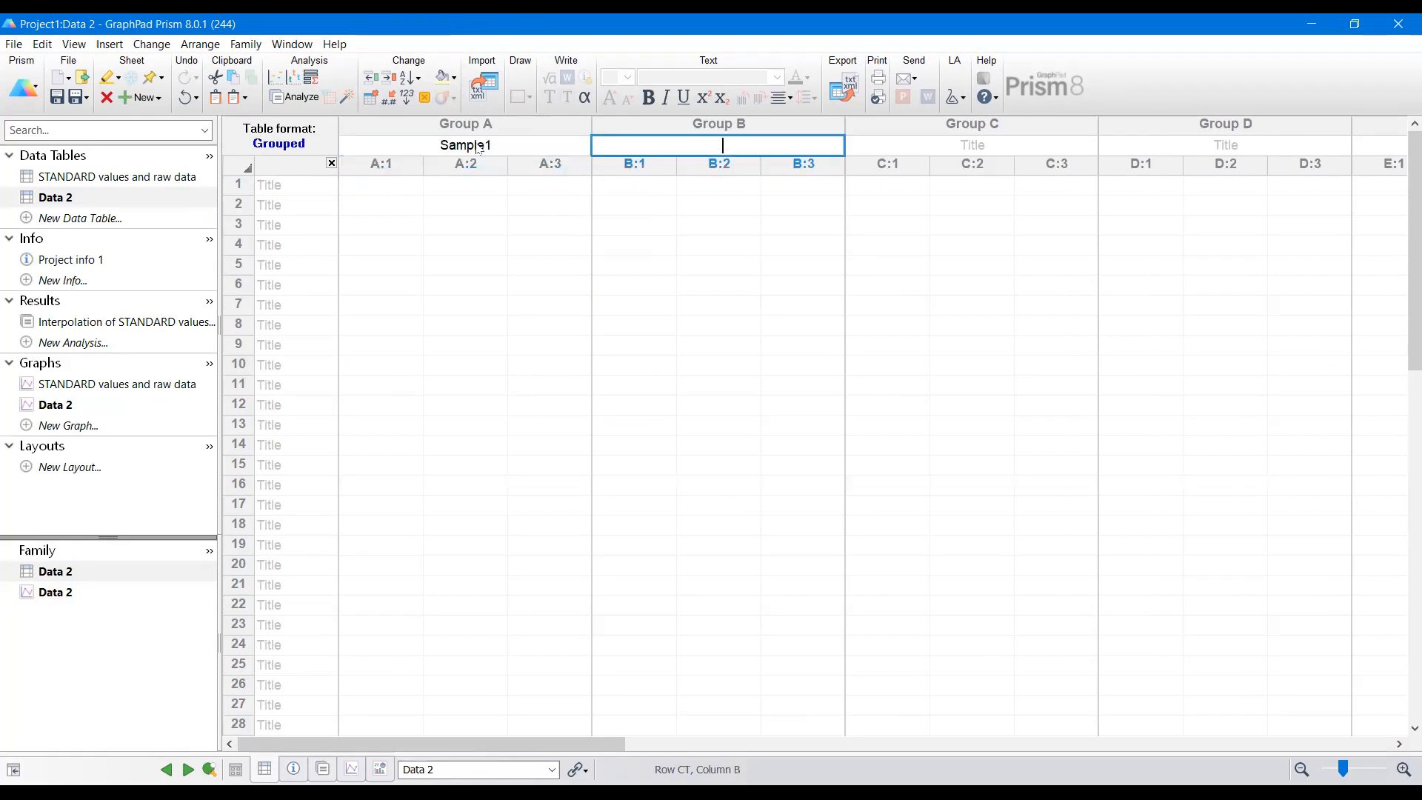
pyautogui.write('Sampl')
pyautogui.write('e2')
pyautogui.press('Tab')
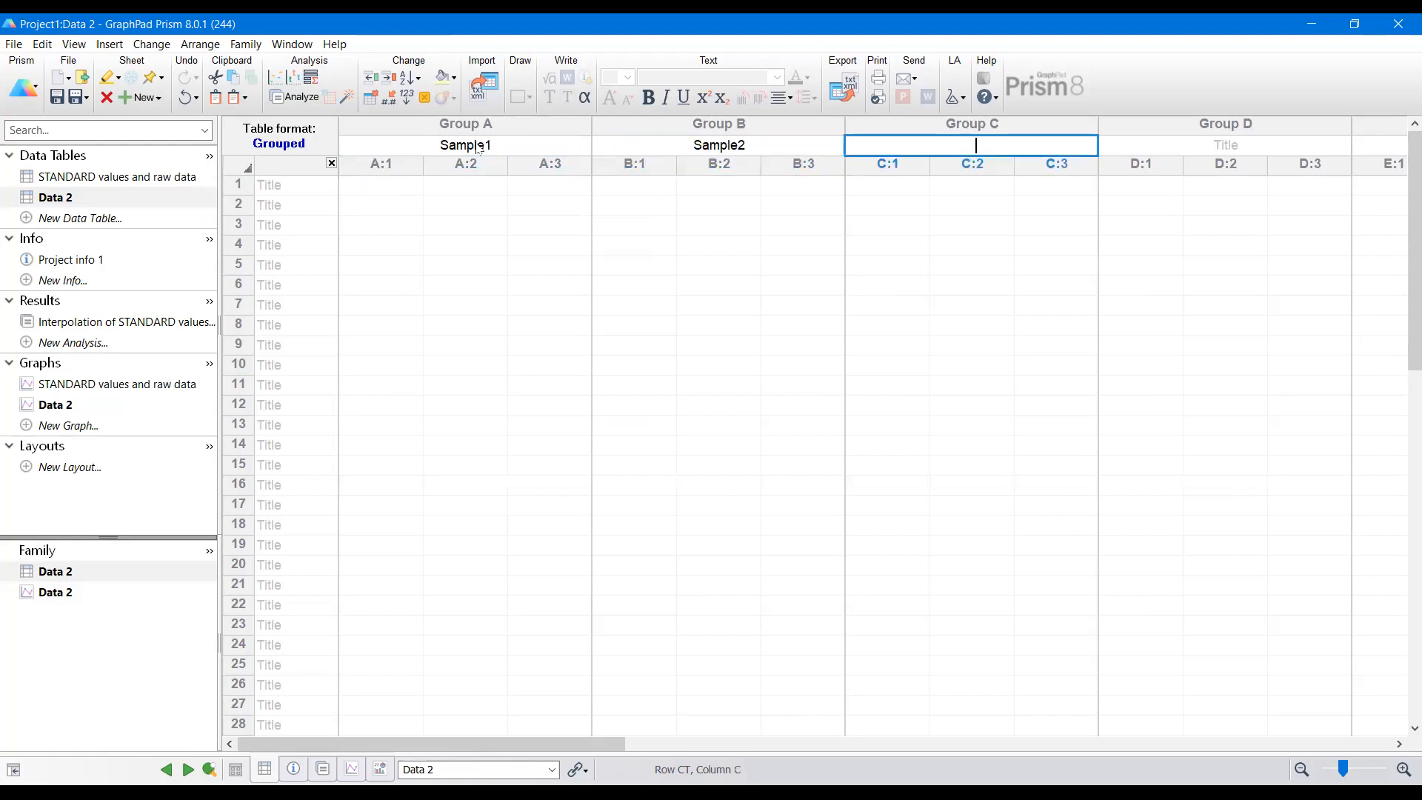
pyautogui.write('Sample3')
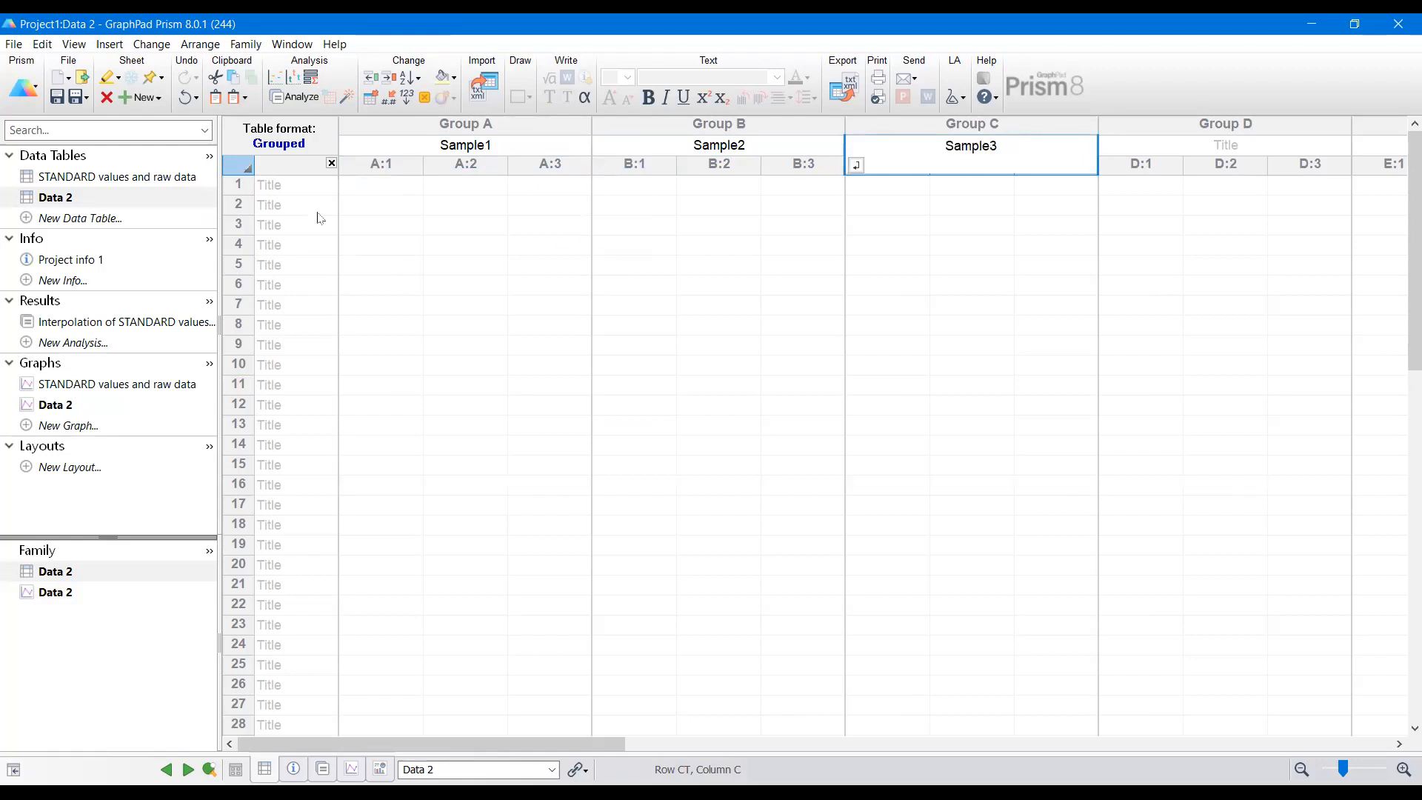
# Step: Copy the interpolated X replicate values for all samples from the interpolation results
pyautogui.click(302, 203)
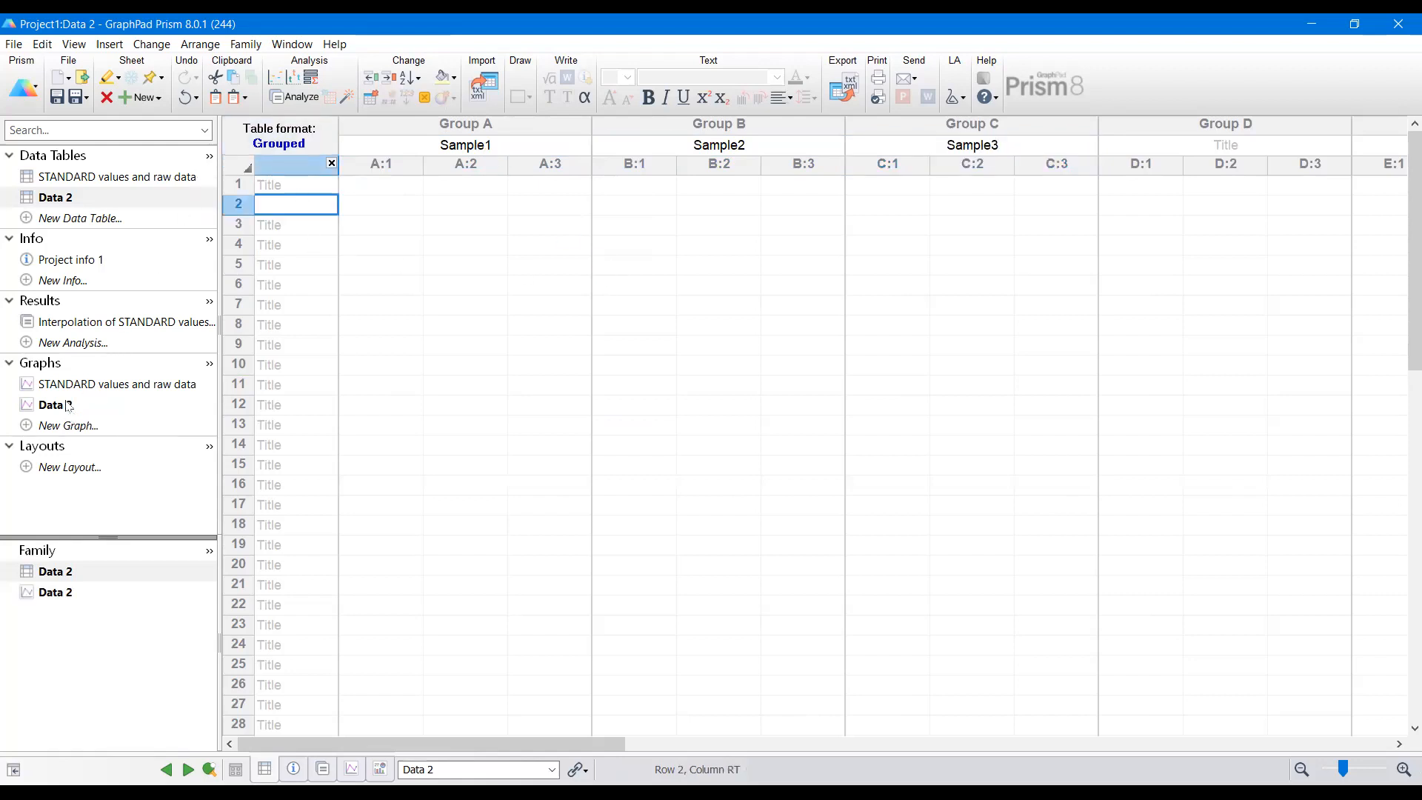
pyautogui.click(135, 323)
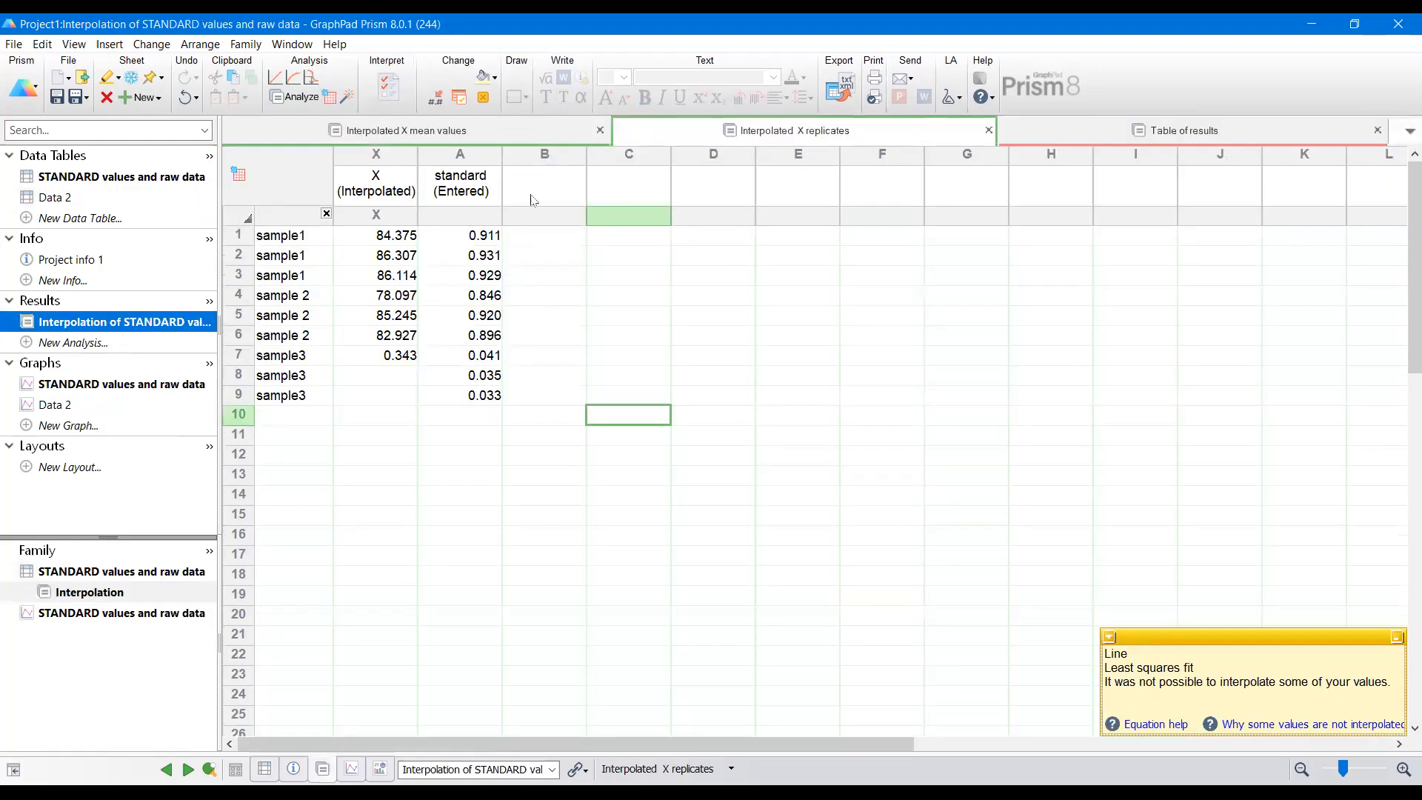
pyautogui.moveTo(387, 237); pyautogui.dragTo(385, 401)
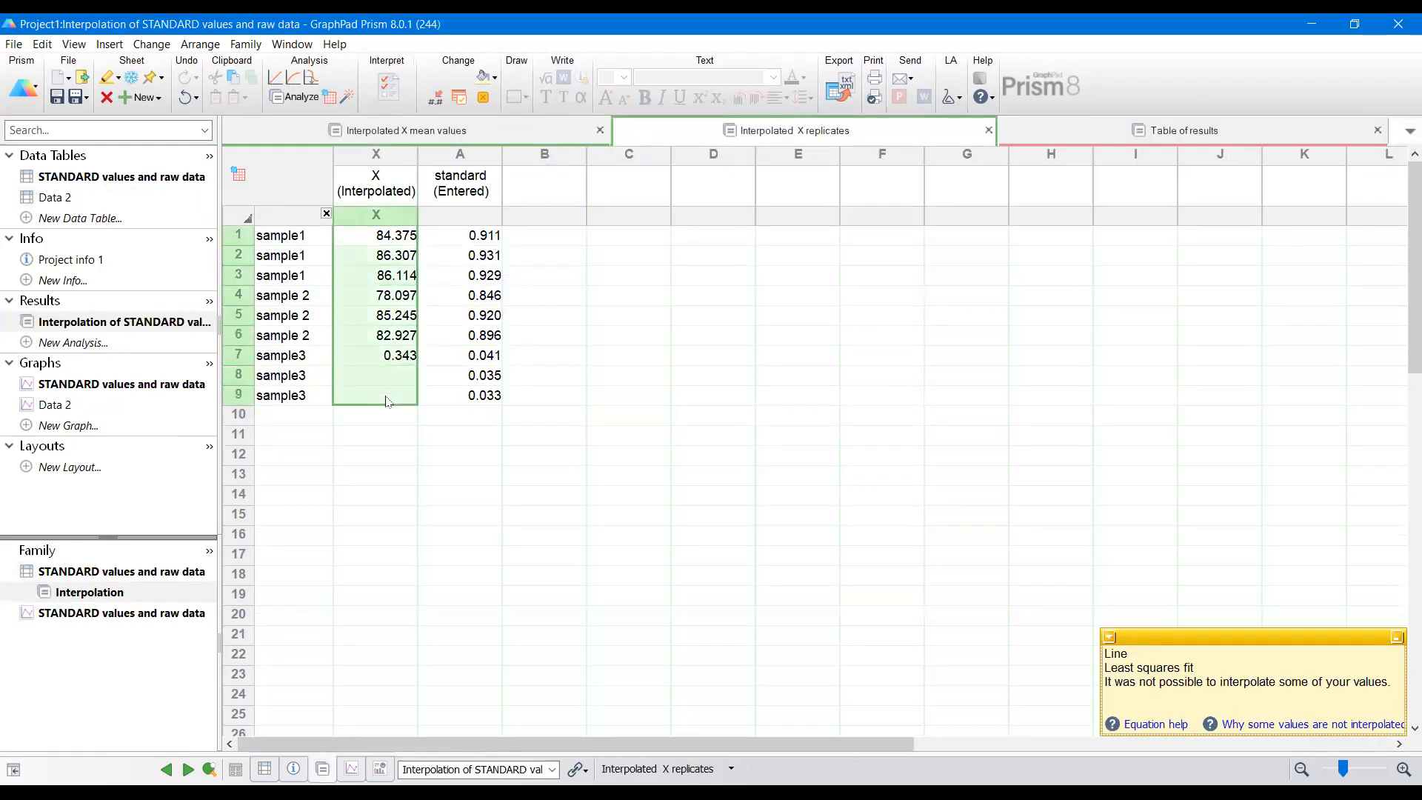
pyautogui.rightClick(386, 401)
pyautogui.click(433, 407)
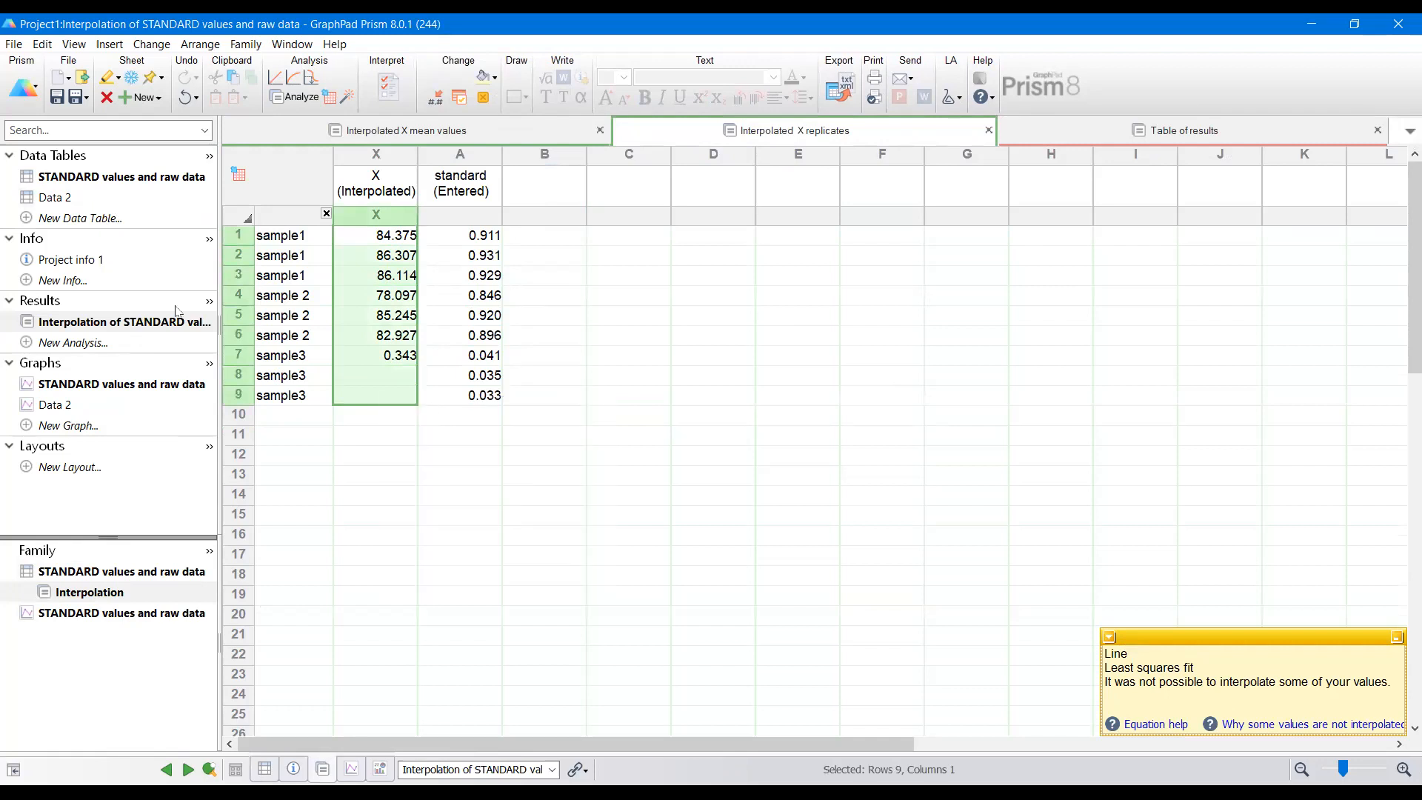
# Step: Paste the copied values transposed into row 1 of the Data 2 table
pyautogui.click(59, 199)
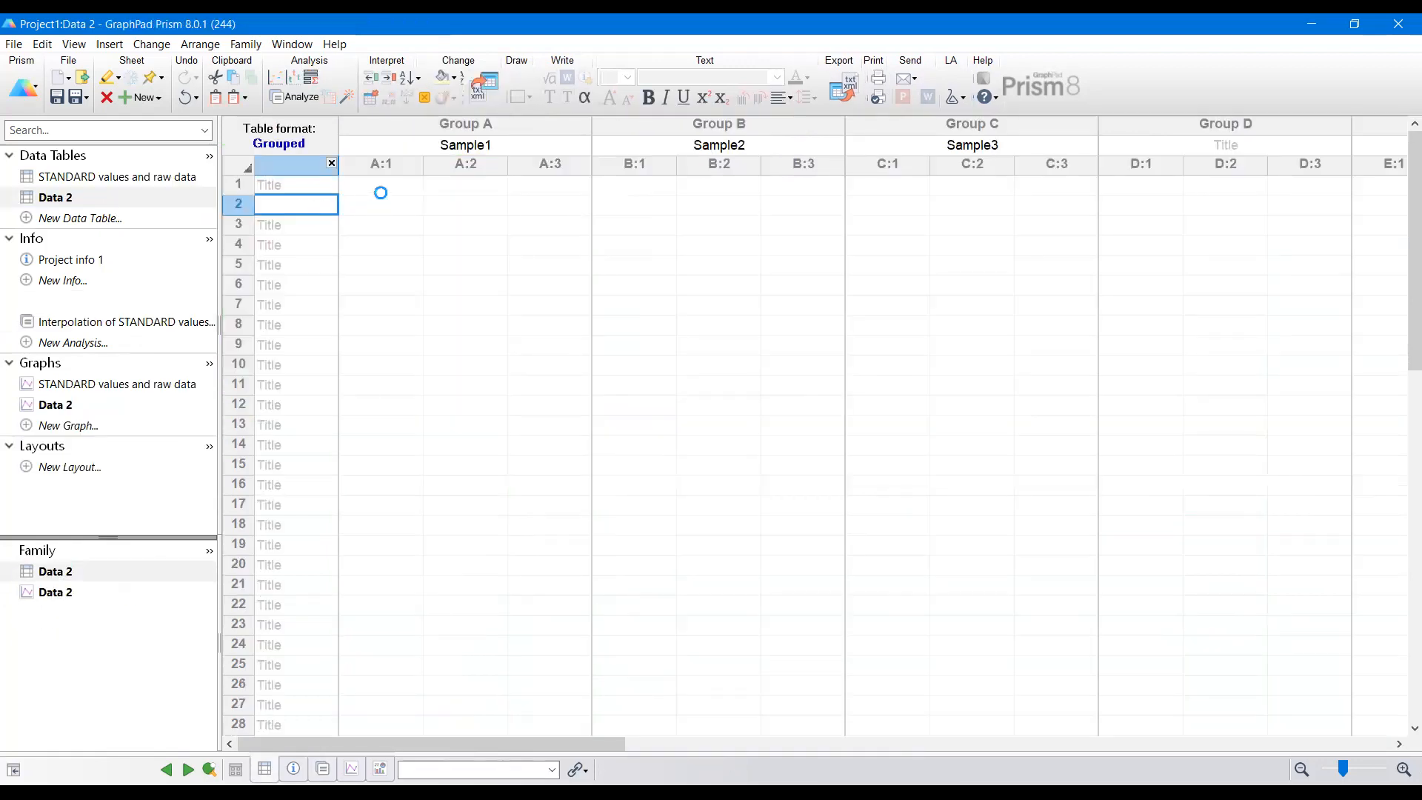
pyautogui.click(377, 191)
pyautogui.rightClick(378, 191)
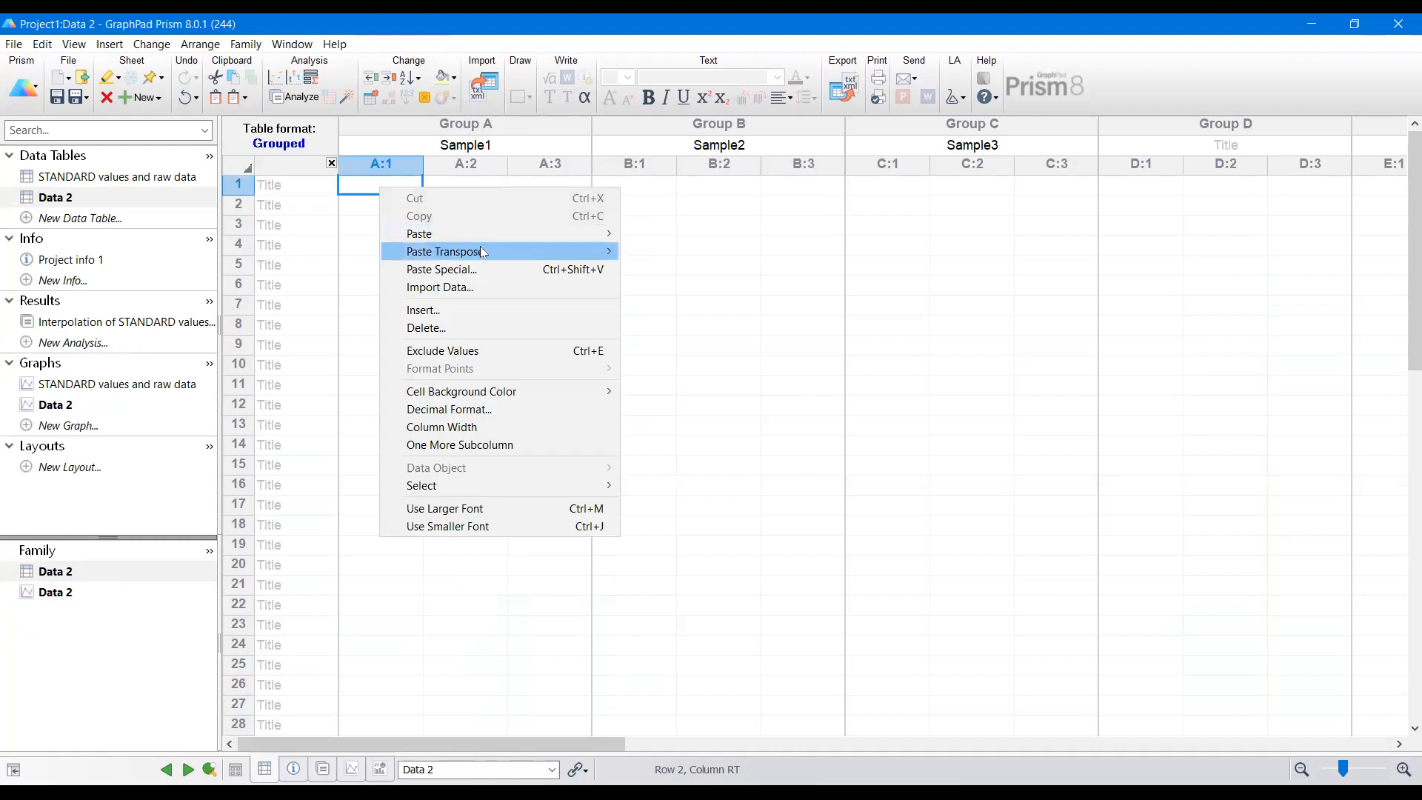
pyautogui.moveTo(482, 252)
pyautogui.click(670, 248)
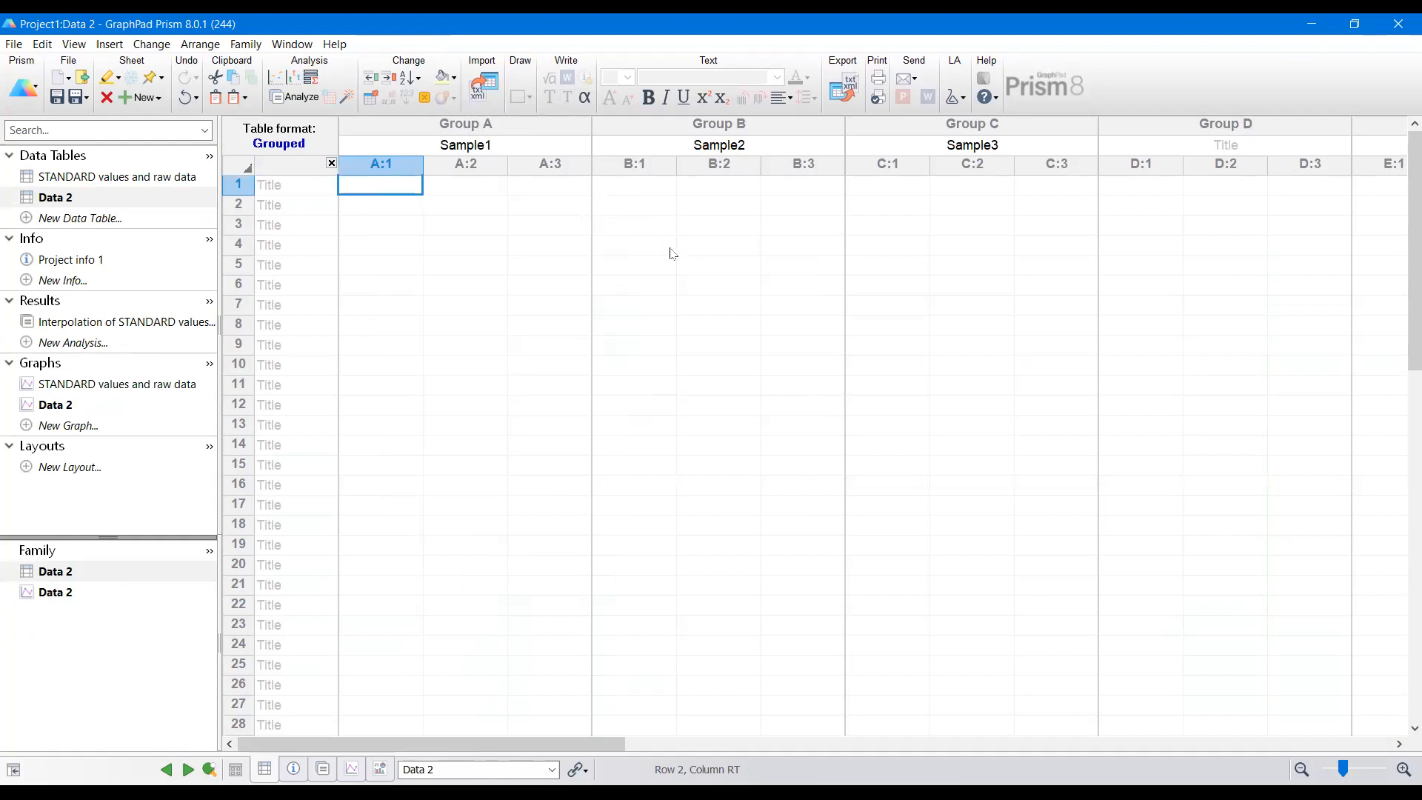
# Step: Name row 1 of the Data 2 table INSULIN
pyautogui.click(308, 185)
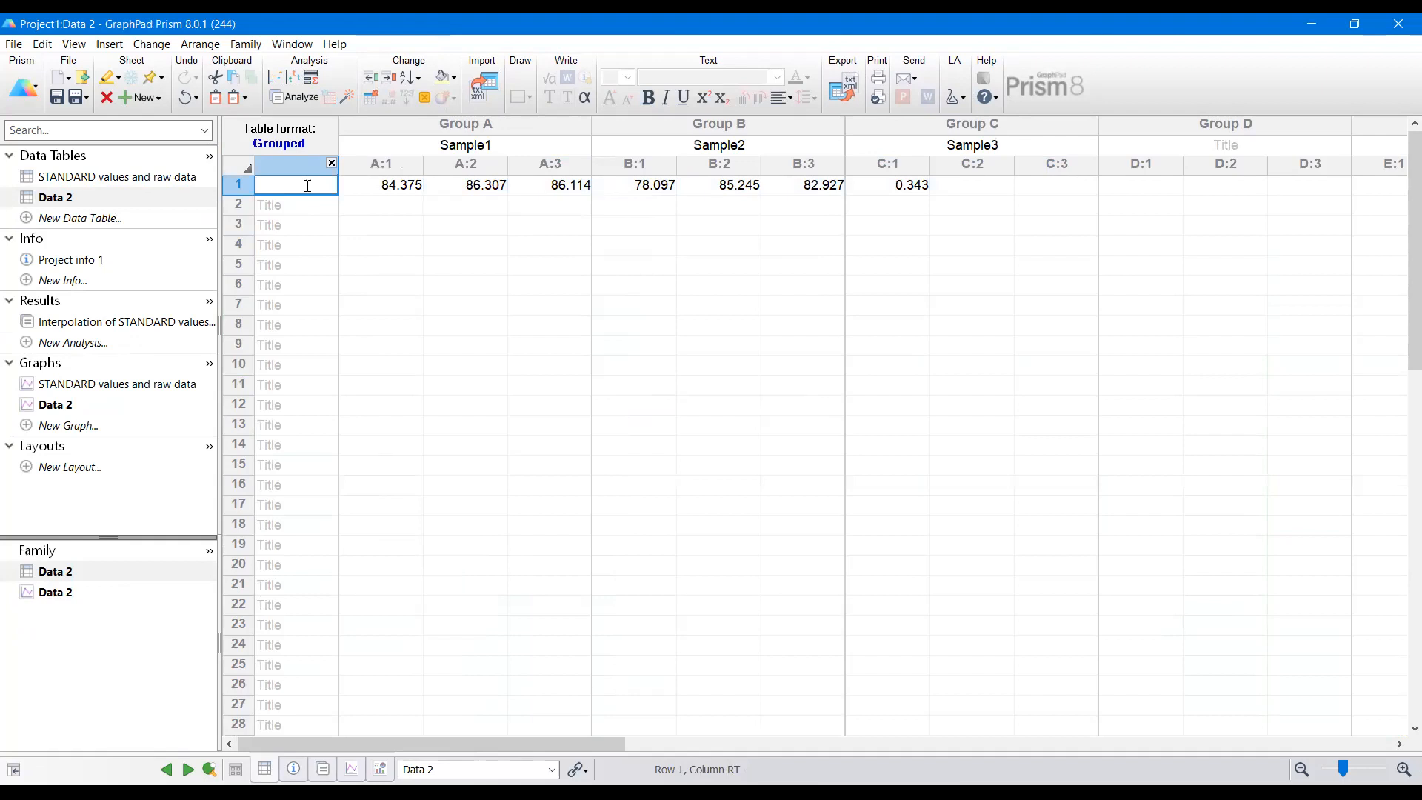
pyautogui.write('INSULIN')
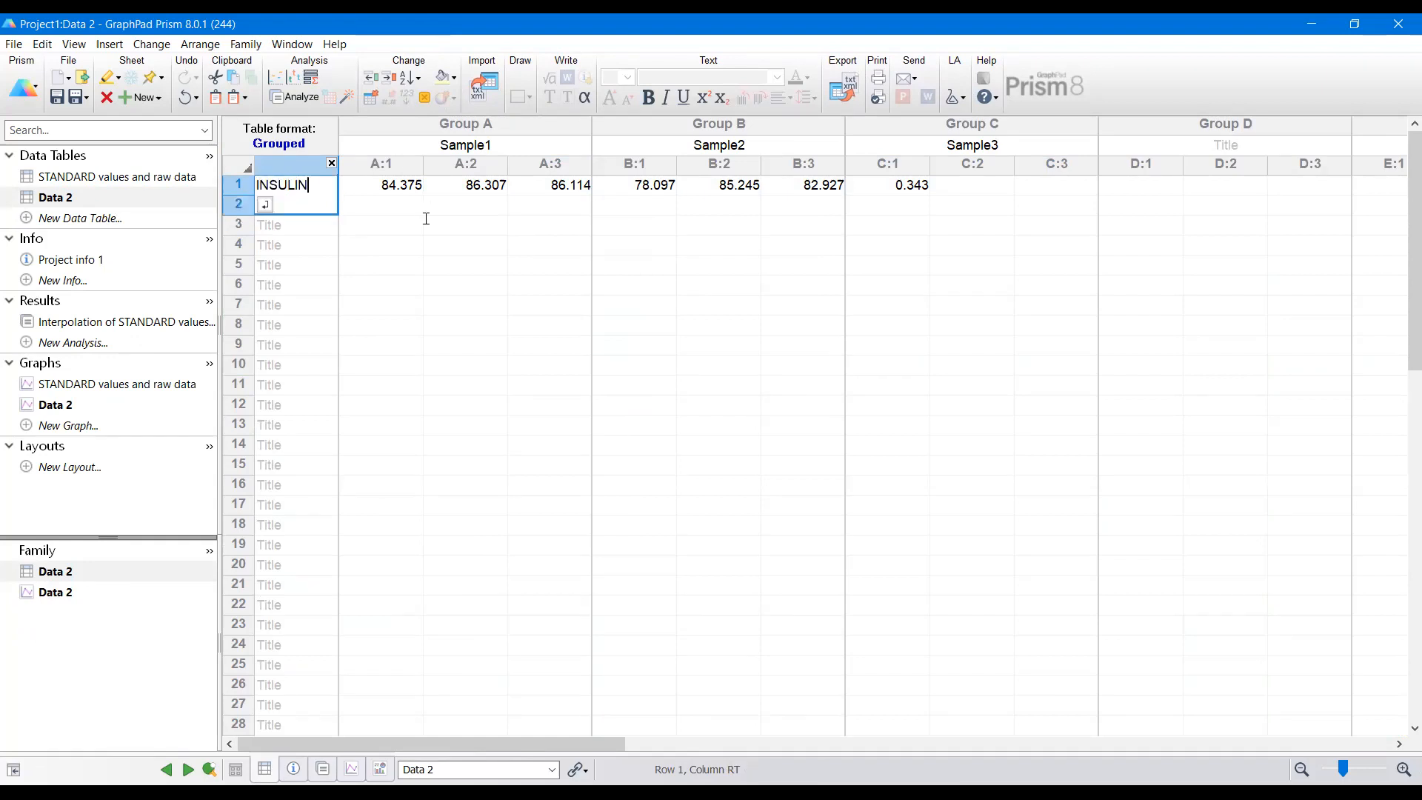
pyautogui.click(436, 242)
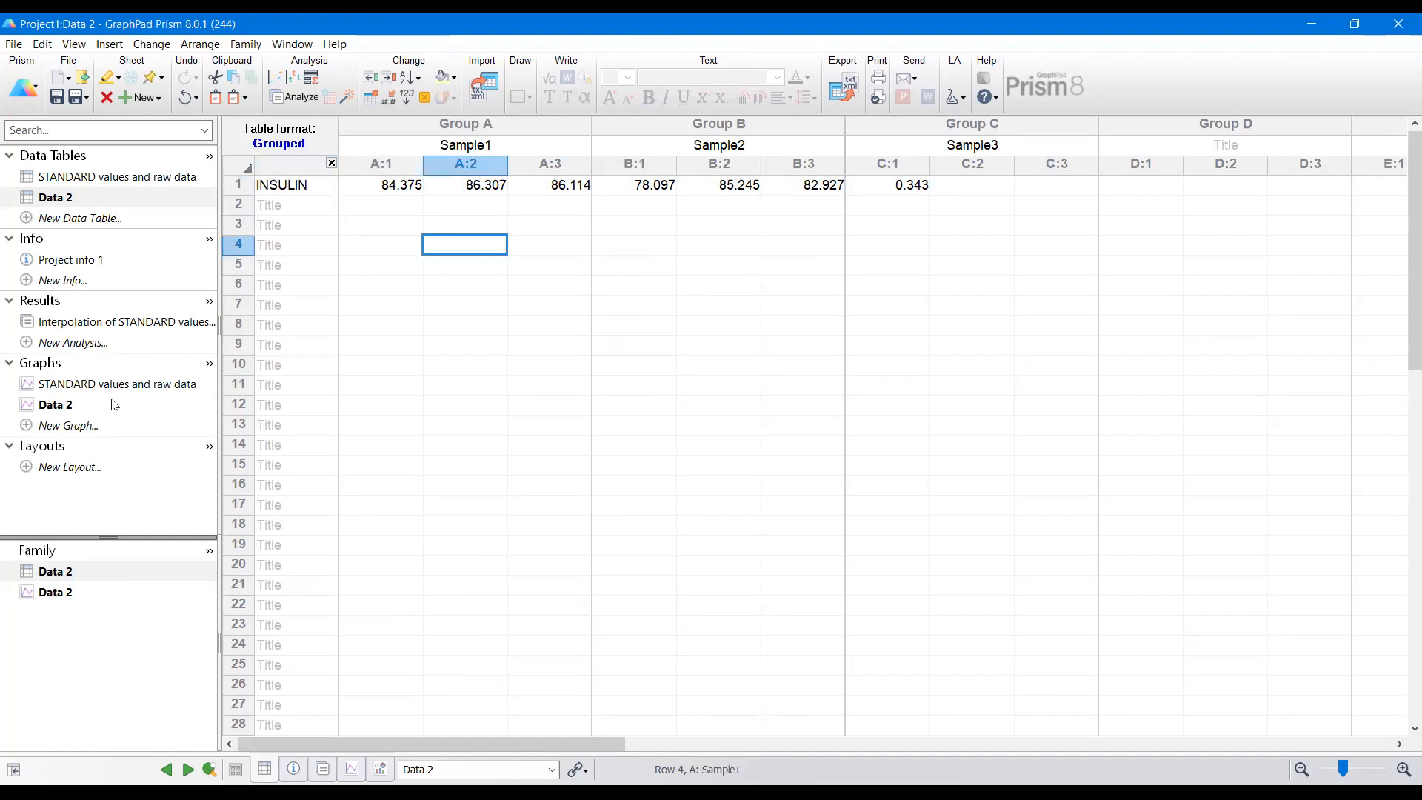
# Step: Open the Data 2 graph as interleaved bars plotting mean with SD
pyautogui.click(55, 406)
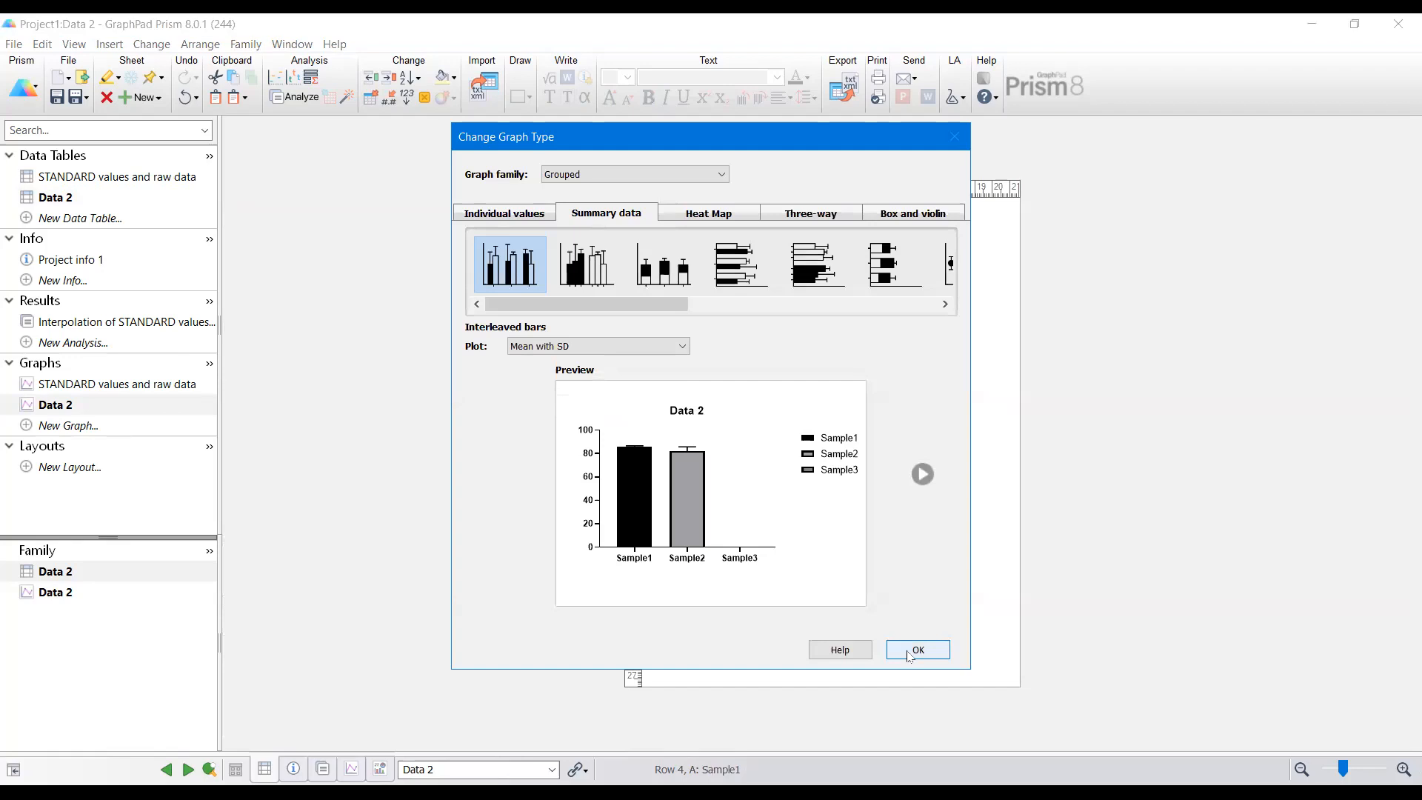
pyautogui.click(916, 650)
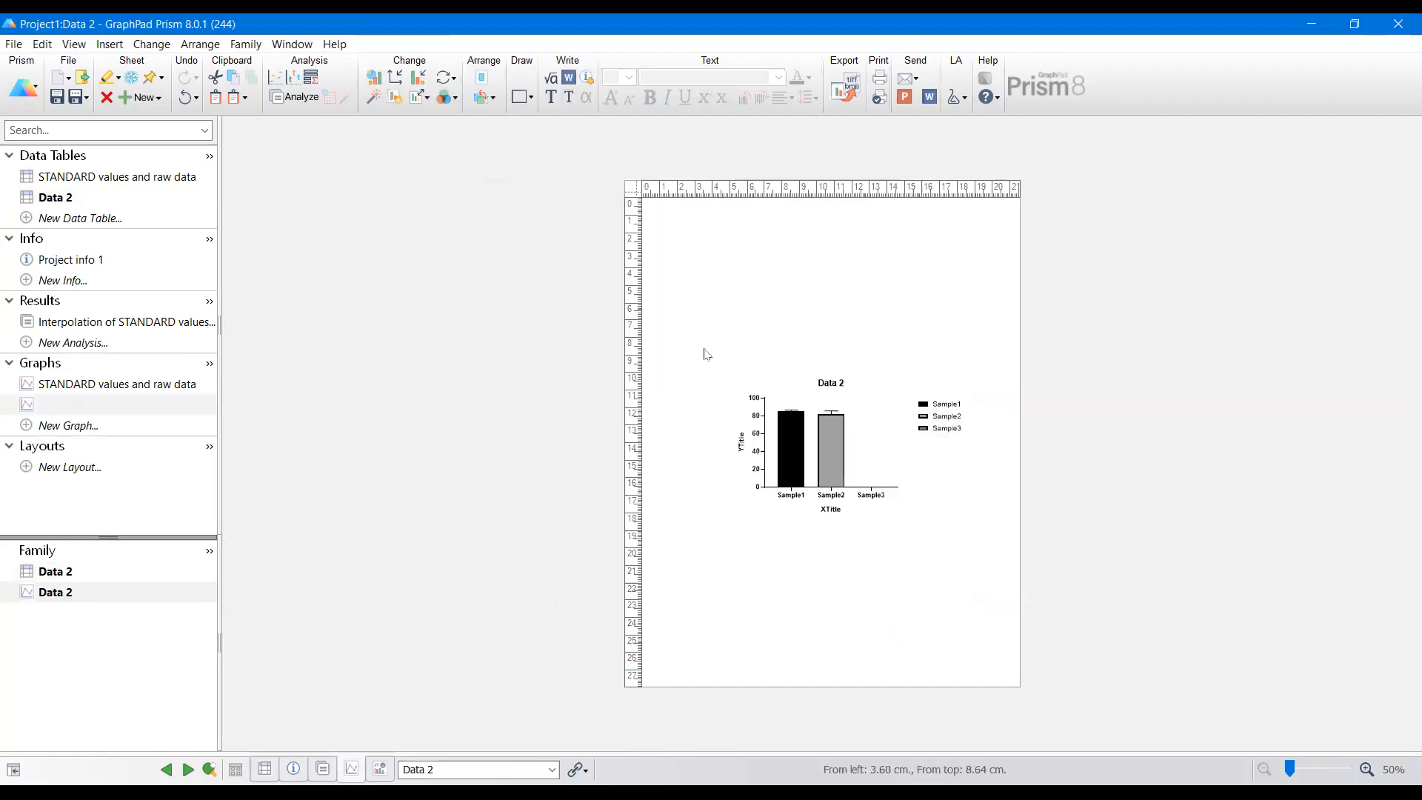
# Step: Change the graph page to landscape orientation and enlarge the graph on it
pyautogui.rightClick(706, 350)
pyautogui.click(842, 567)
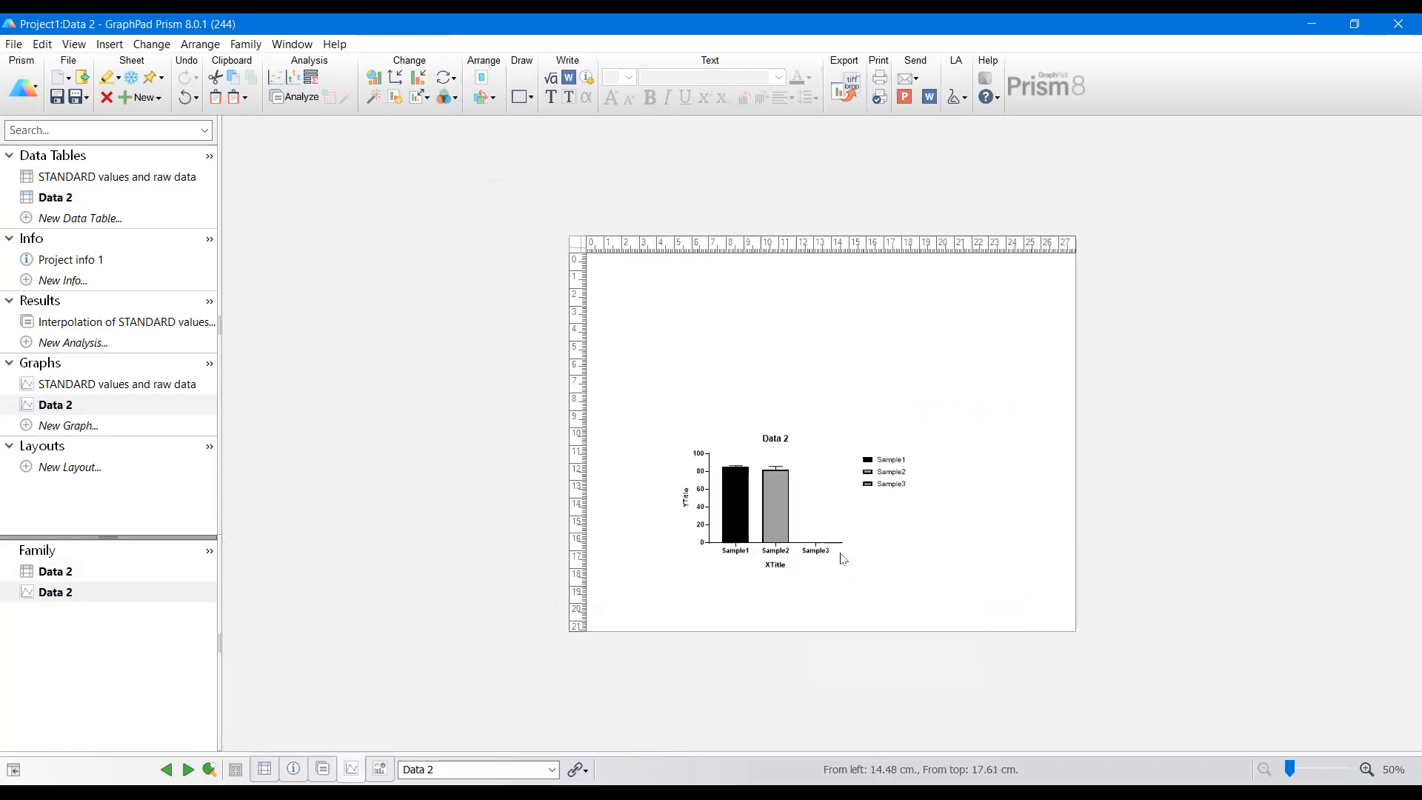
pyautogui.rightClick(862, 340)
pyautogui.moveTo(958, 582)
pyautogui.click(1193, 606)
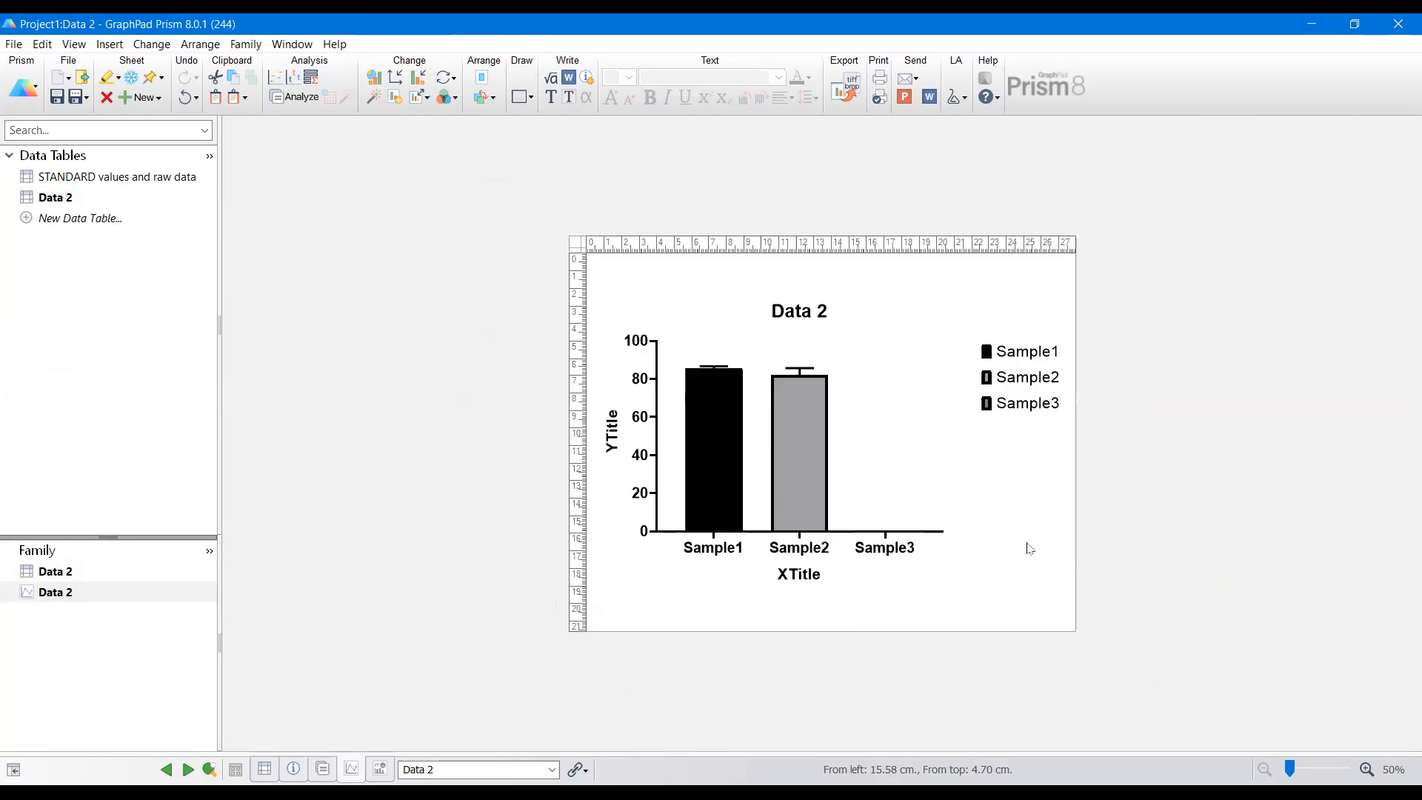
# Step: Remove the X-axis title and move the legend up into the plot area beside the bars
pyautogui.click(790, 576)
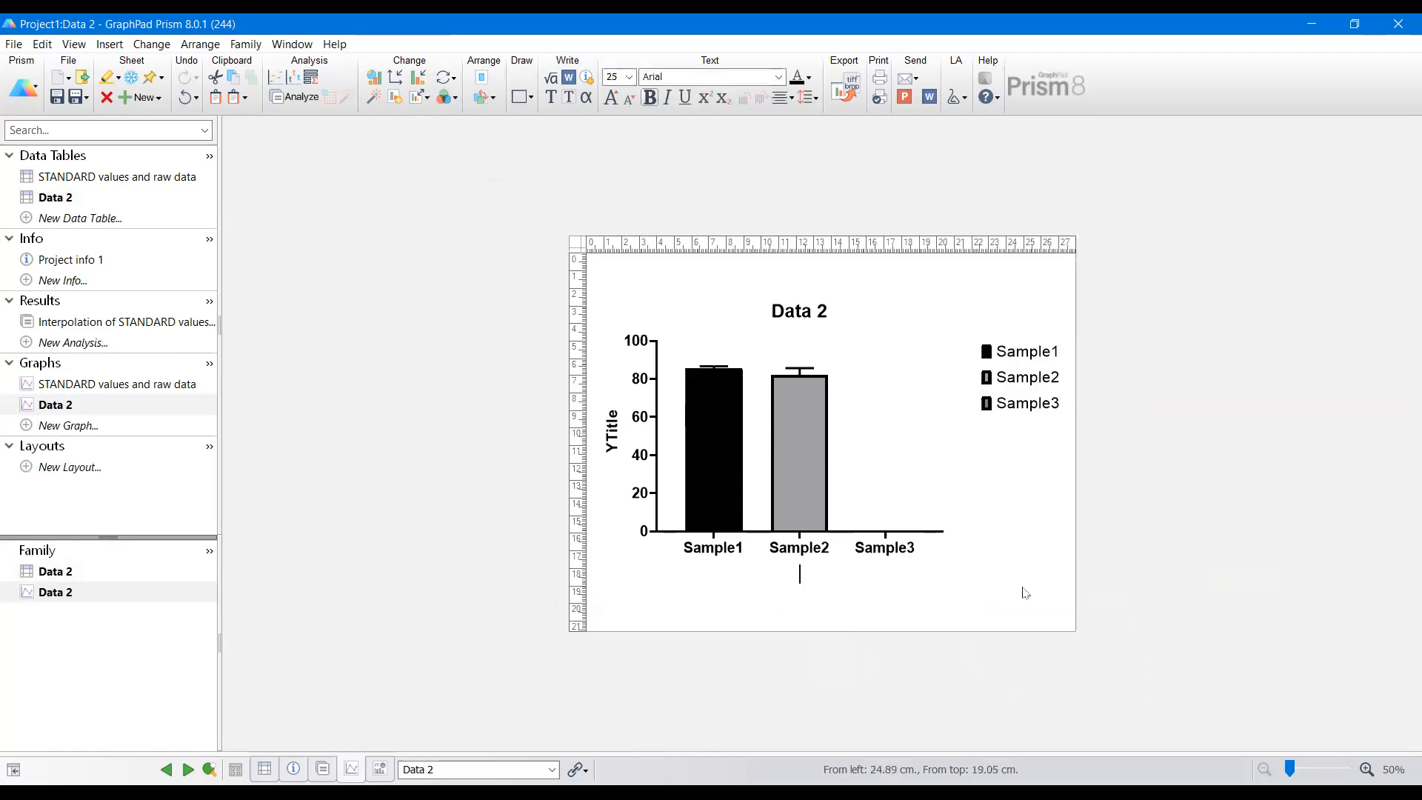
pyautogui.moveTo(951, 313); pyautogui.dragTo(1085, 455)
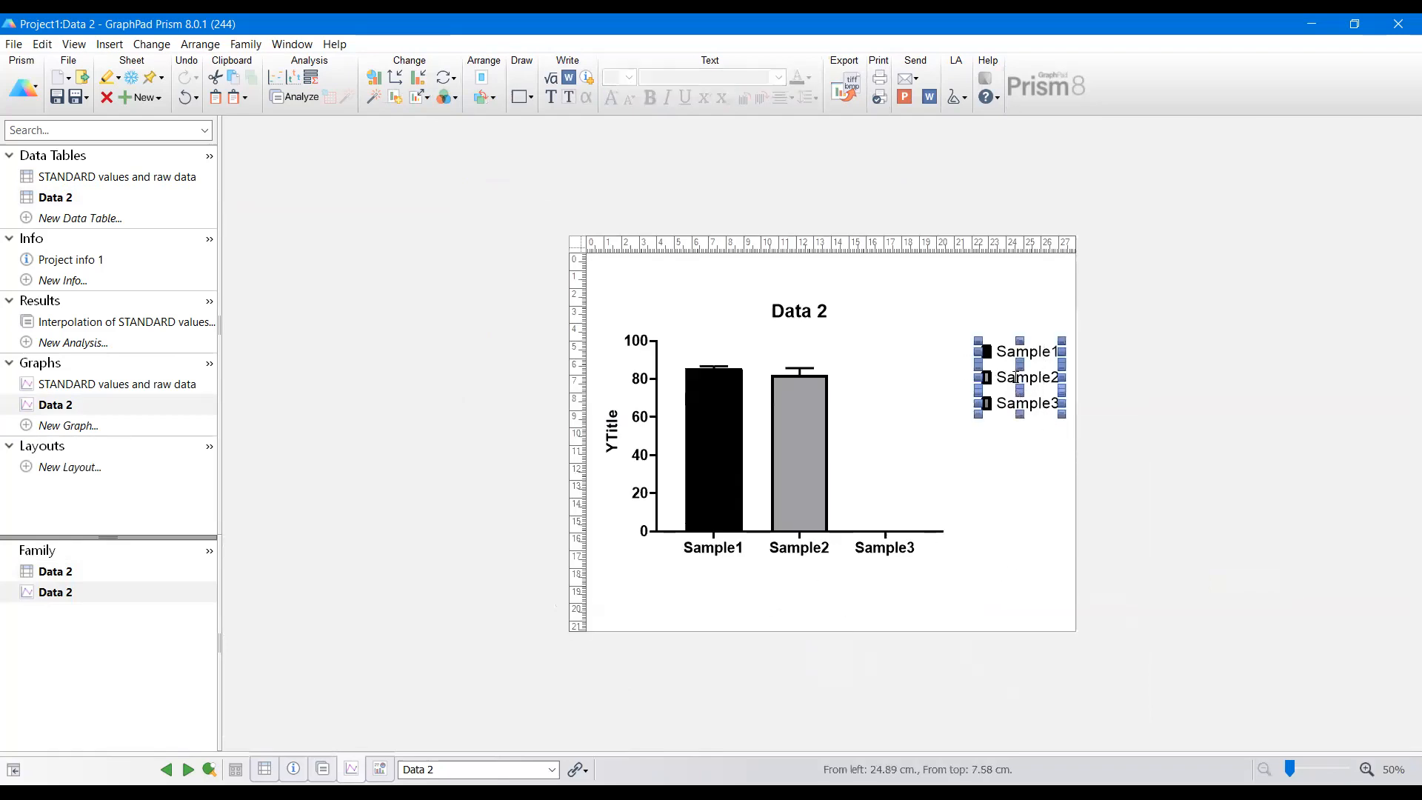
pyautogui.moveTo(1016, 377); pyautogui.dragTo(874, 336)
# Step: Lengthen the X axis so it extends further right past Sample3
pyautogui.click(943, 531)
pyautogui.moveTo(948, 530); pyautogui.dragTo(1044, 539)
pyautogui.click(898, 546)
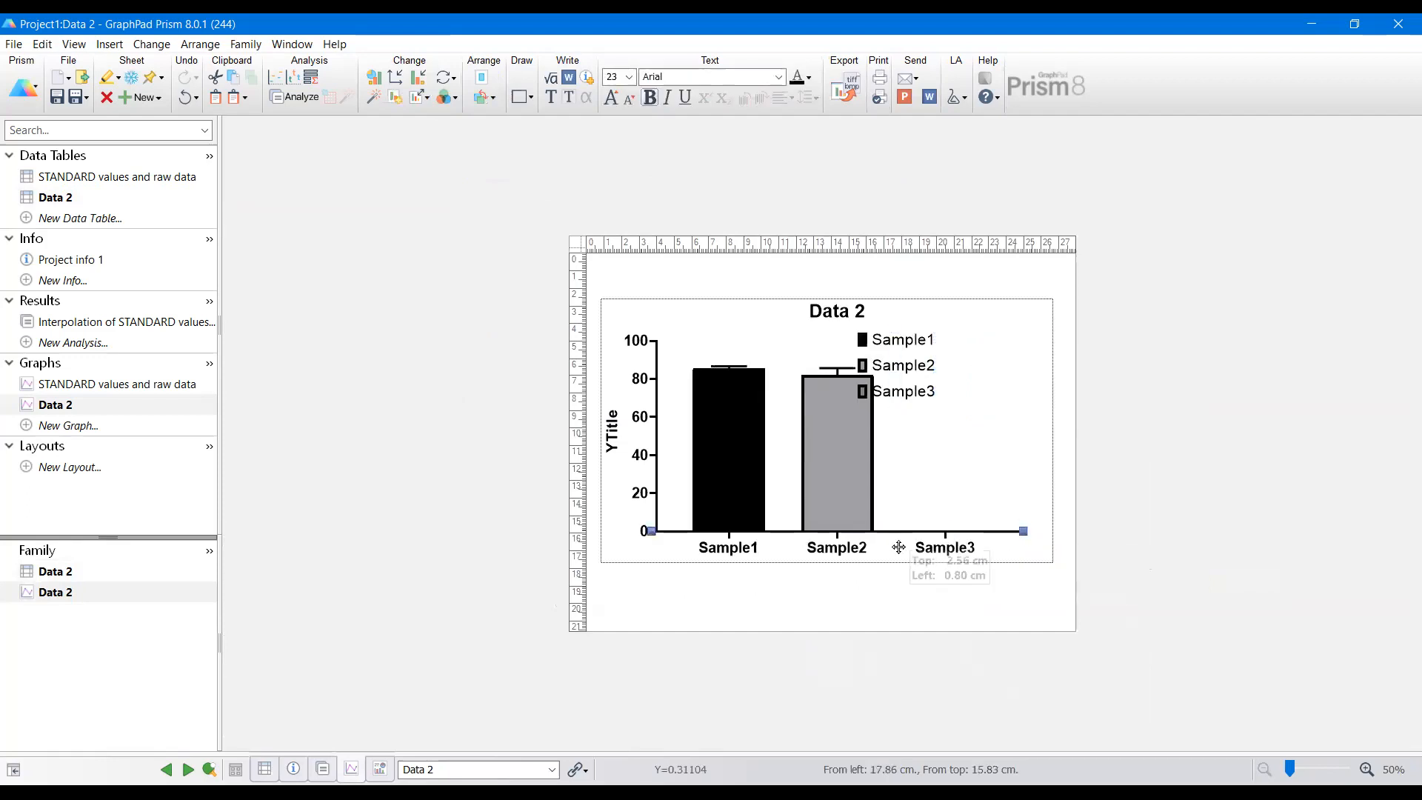
pyautogui.moveTo(903, 576); pyautogui.dragTo(907, 622)
# Step: Shift the legend lower and to the right, and lengthen the Y axis upward
pyautogui.moveTo(990, 345); pyautogui.dragTo(855, 474)
pyautogui.moveTo(914, 378); pyautogui.dragTo(970, 400)
pyautogui.click(663, 396)
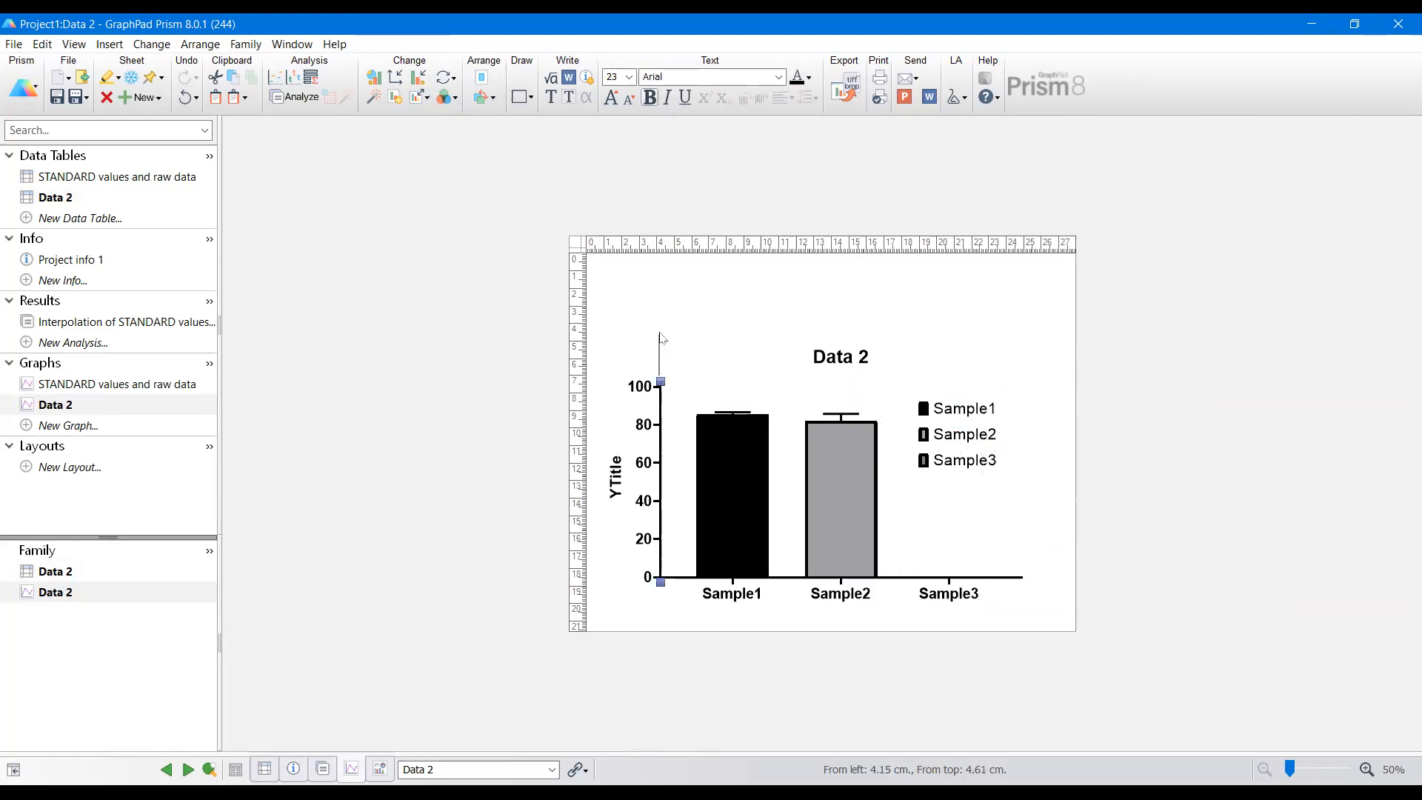
pyautogui.click(661, 384)
pyautogui.moveTo(660, 382); pyautogui.dragTo(658, 324)
# Step: Delete the graph title and set the Y-axis title to Concentration pMol
pyautogui.click(829, 296)
pyautogui.press('Delete')
pyautogui.click(617, 438)
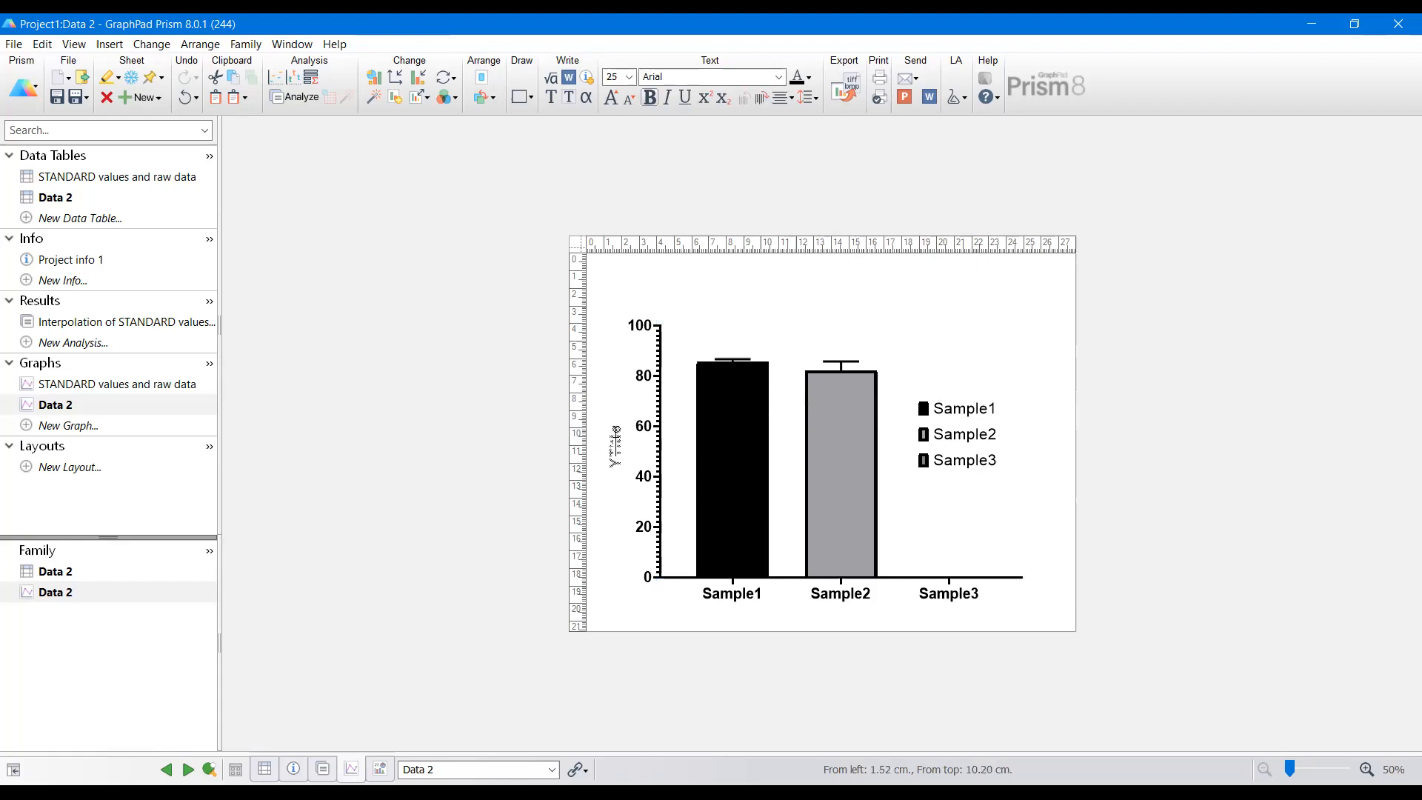
pyautogui.moveTo(707, 493)
pyautogui.write('Concen')
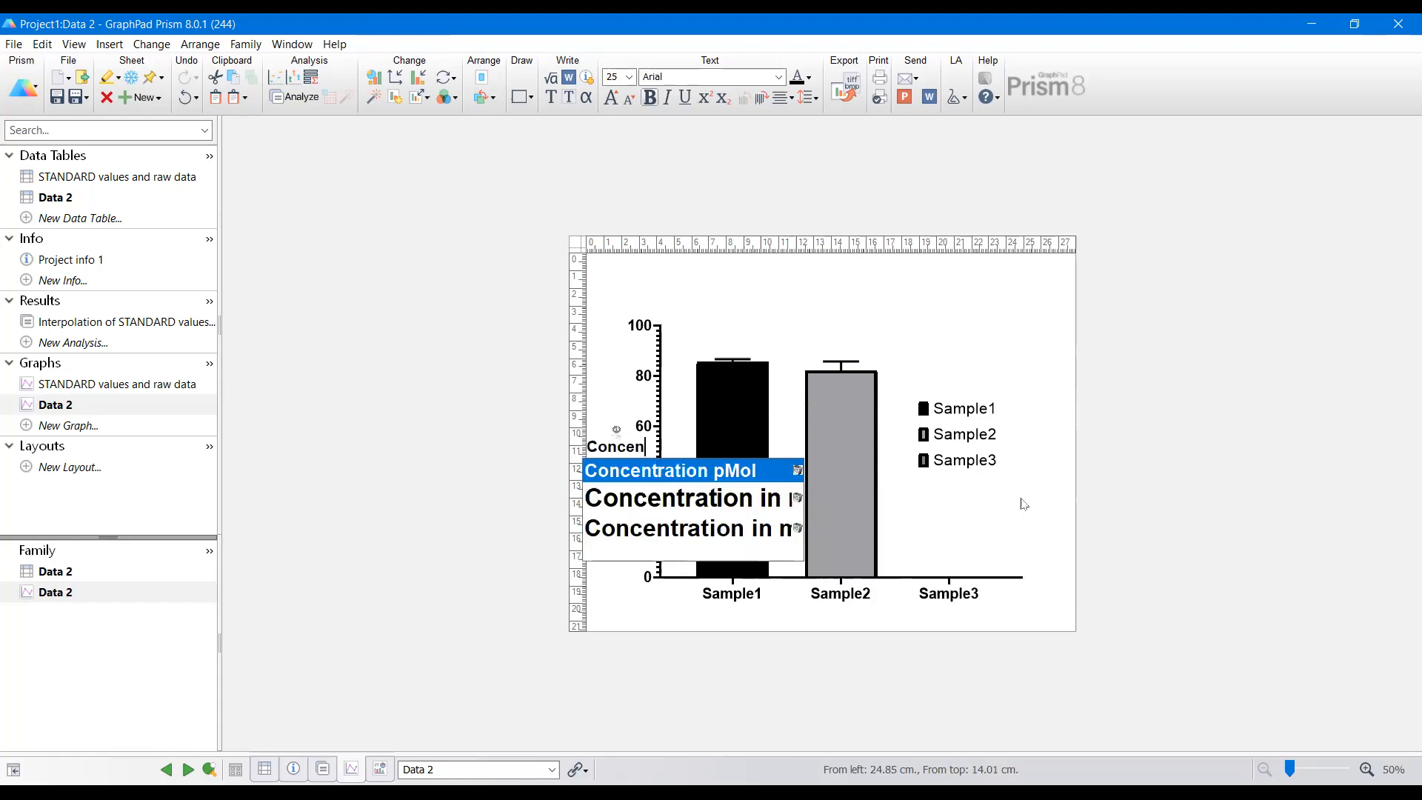
pyautogui.press('Return')
pyautogui.click(977, 311)
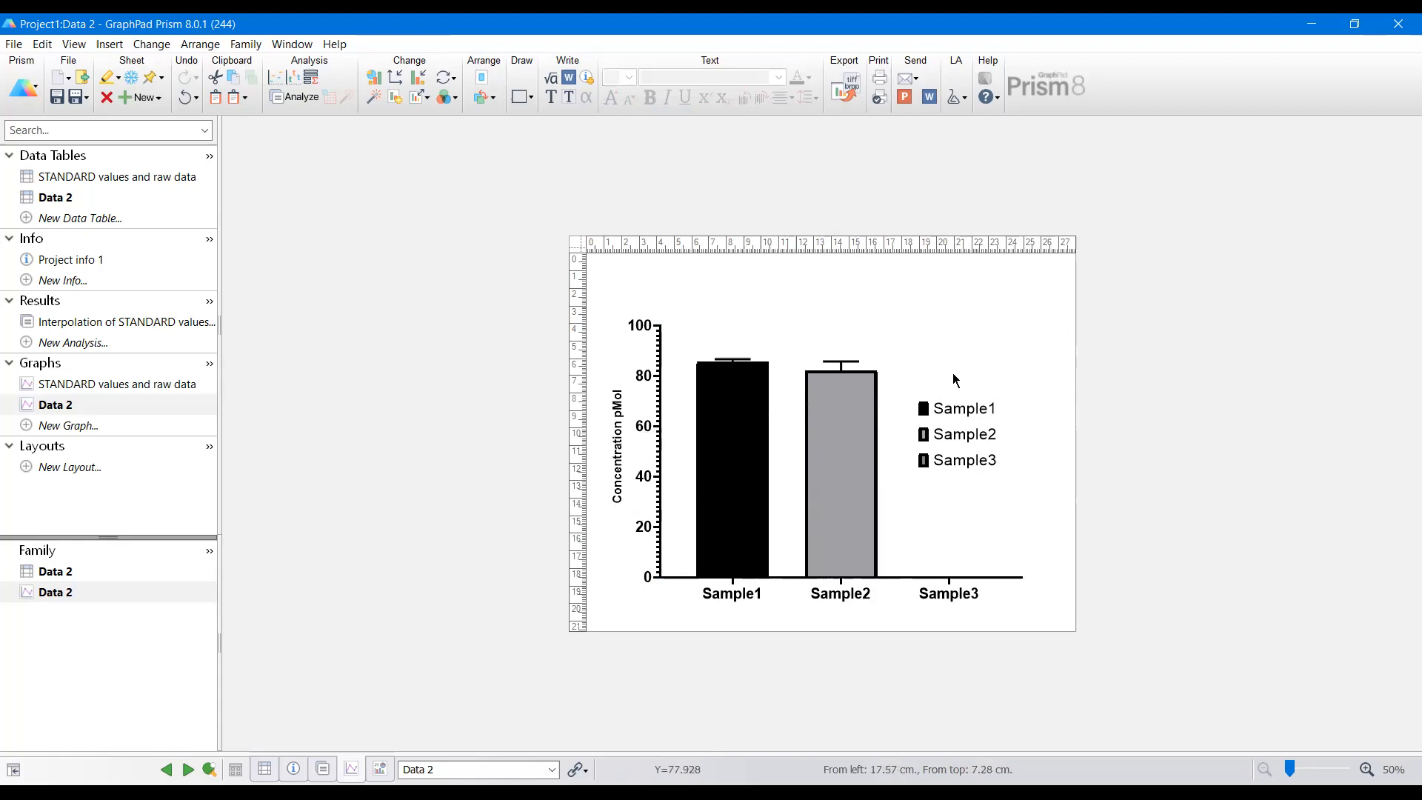
# Step: Move the legend up to the upper right corner of the graph, above the bars
pyautogui.moveTo(1033, 379); pyautogui.dragTo(914, 492)
pyautogui.moveTo(968, 405); pyautogui.dragTo(959, 309)
pyautogui.click(1005, 404)
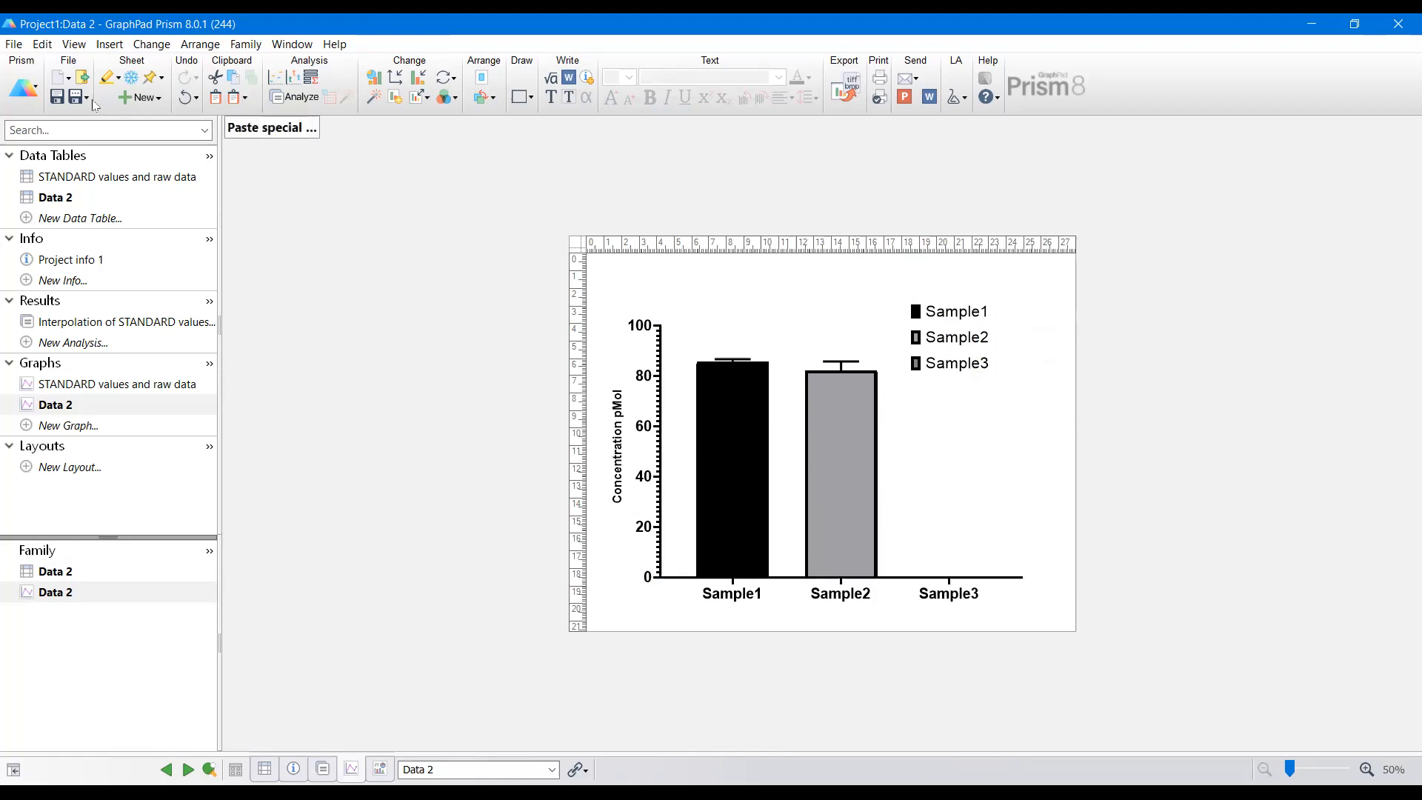
# Step: Open a saved Prism project from the GRAPHPAD folder on the desktop
pyautogui.click(18, 46)
pyautogui.click(50, 88)
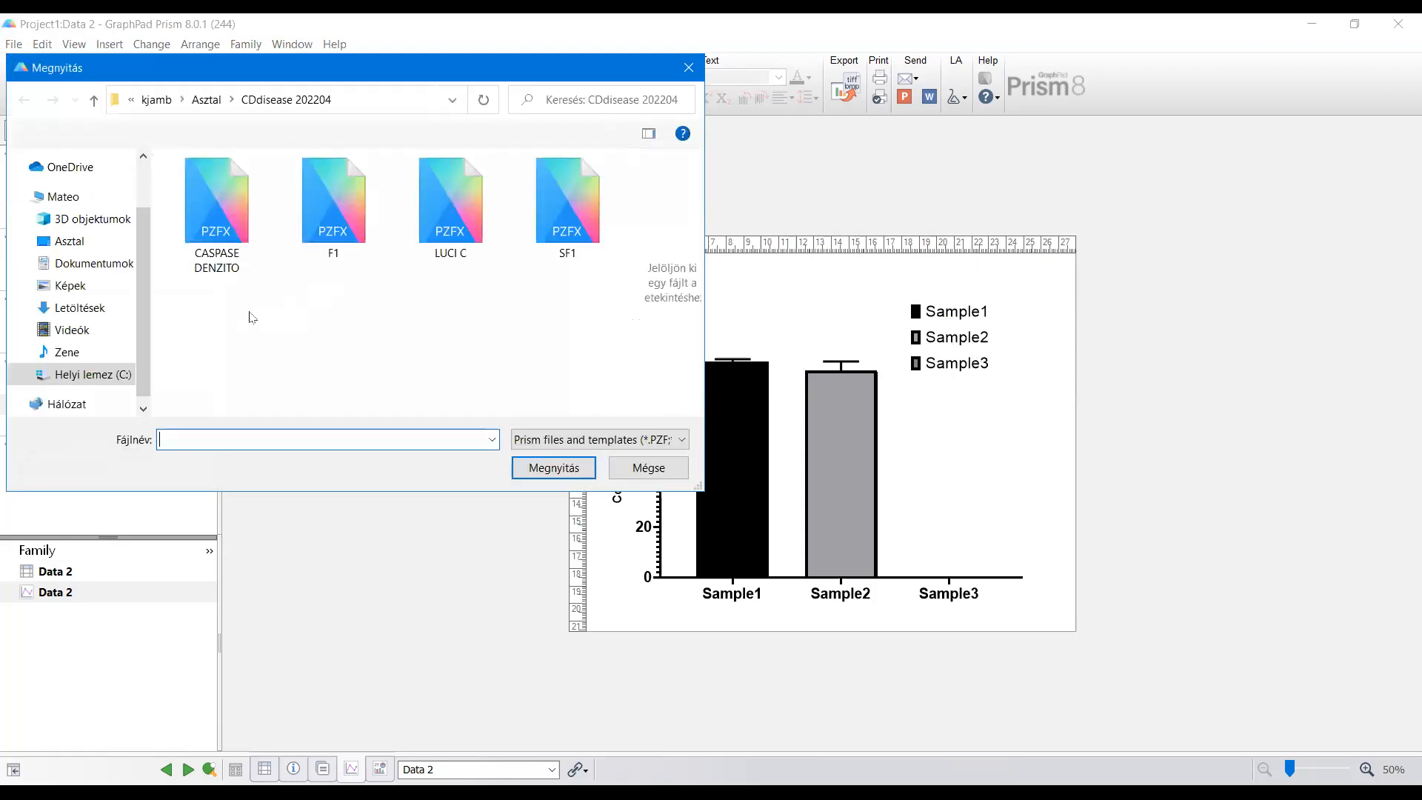
pyautogui.click(210, 103)
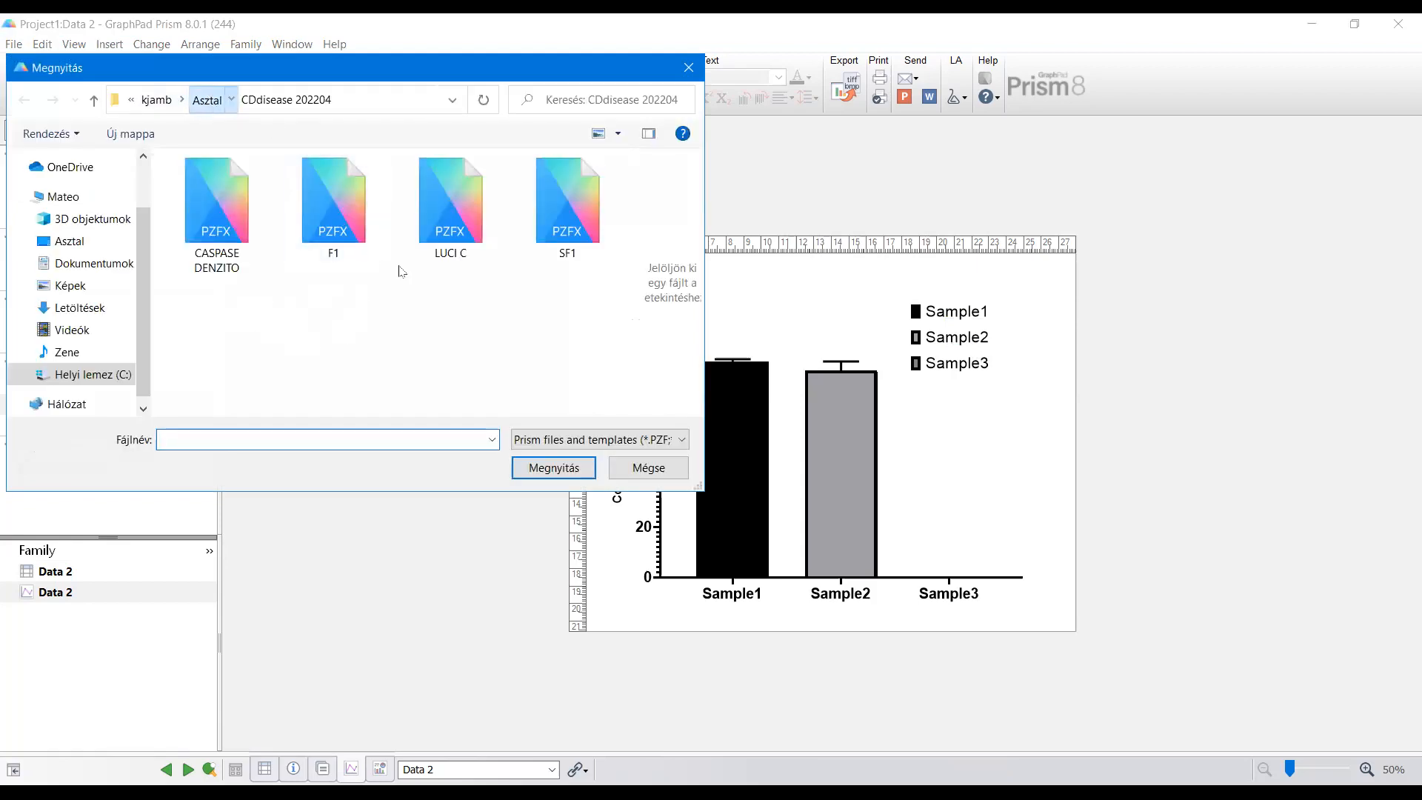
pyautogui.click(459, 210)
pyautogui.doubleClick(465, 205)
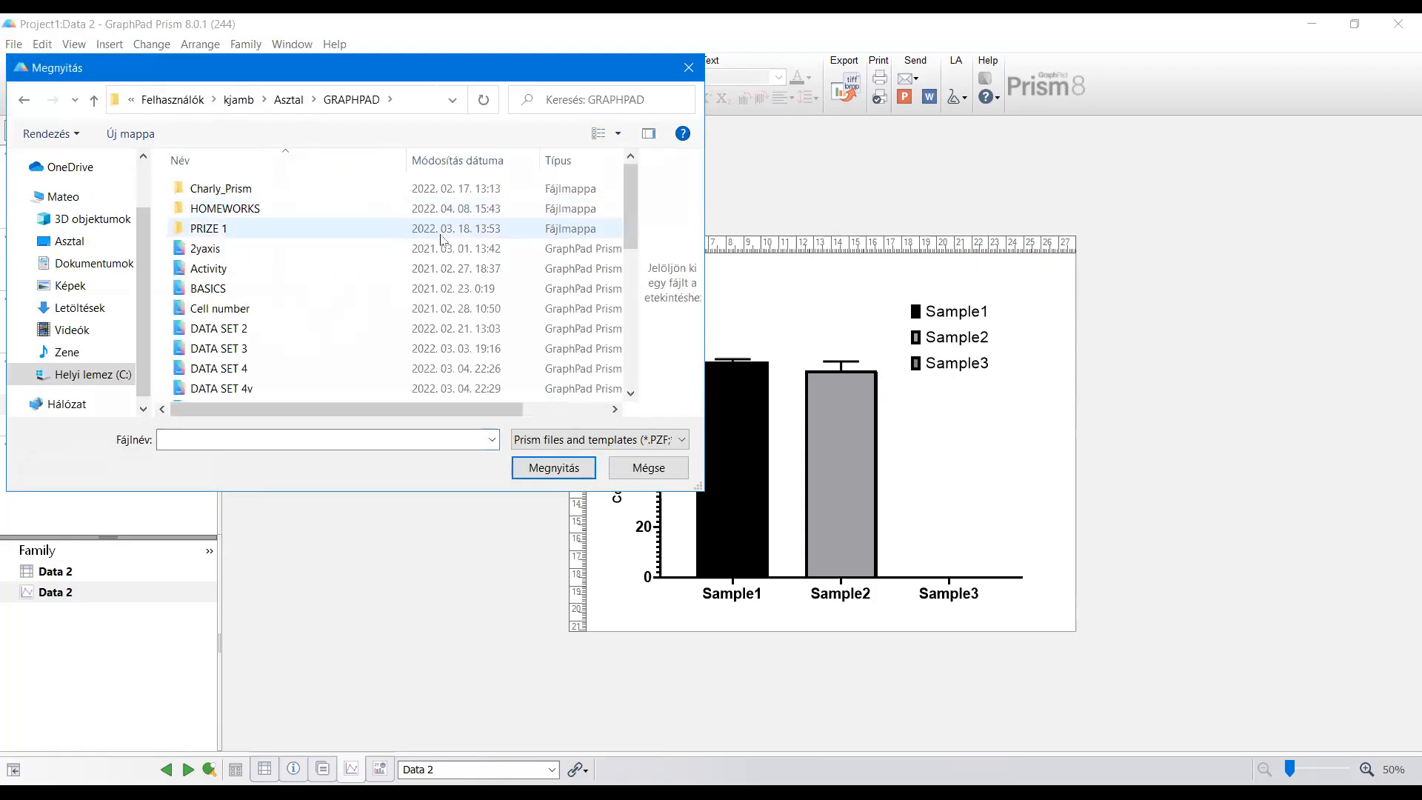
pyautogui.scroll(-5, 235, 284)
pyautogui.doubleClick(234, 272)
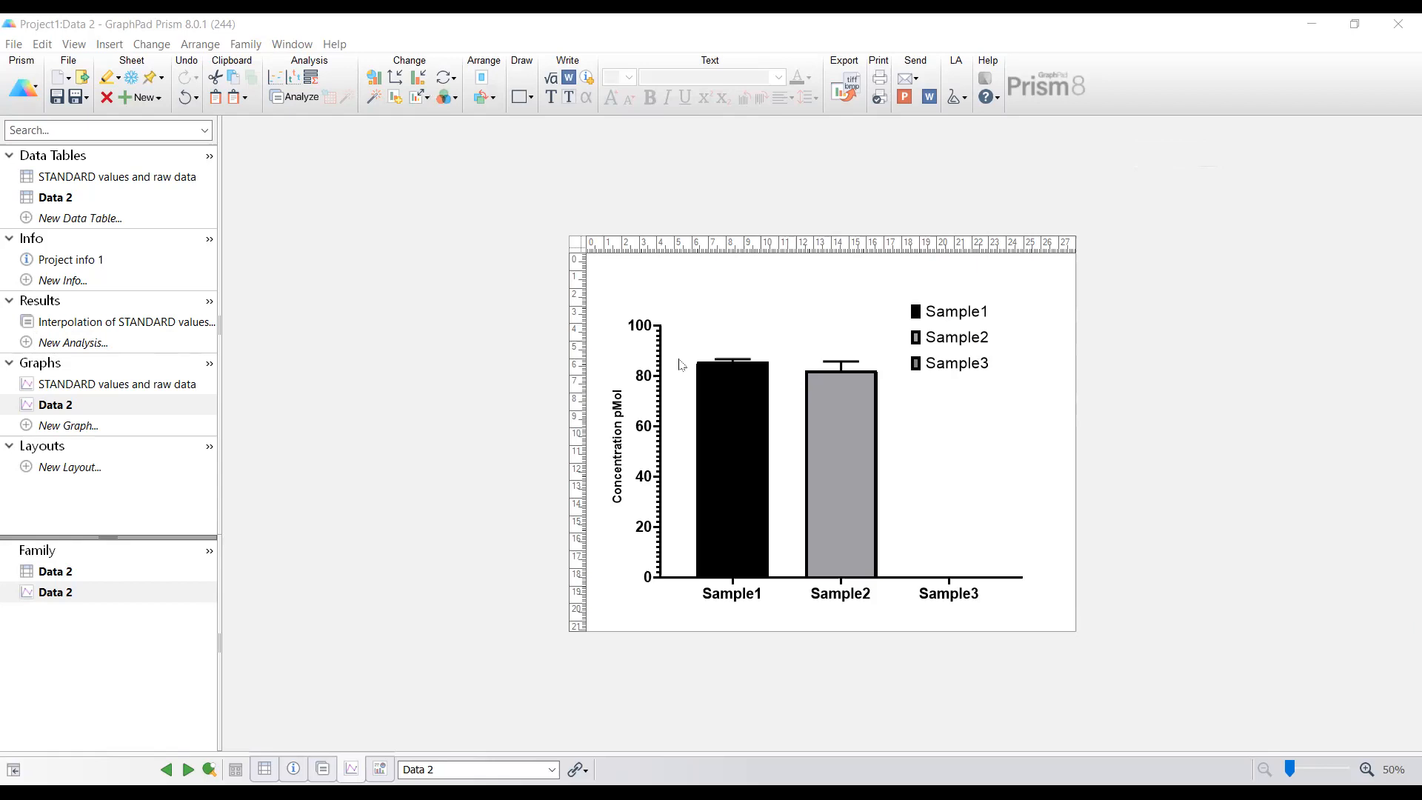
pyautogui.rightClick(681, 365)
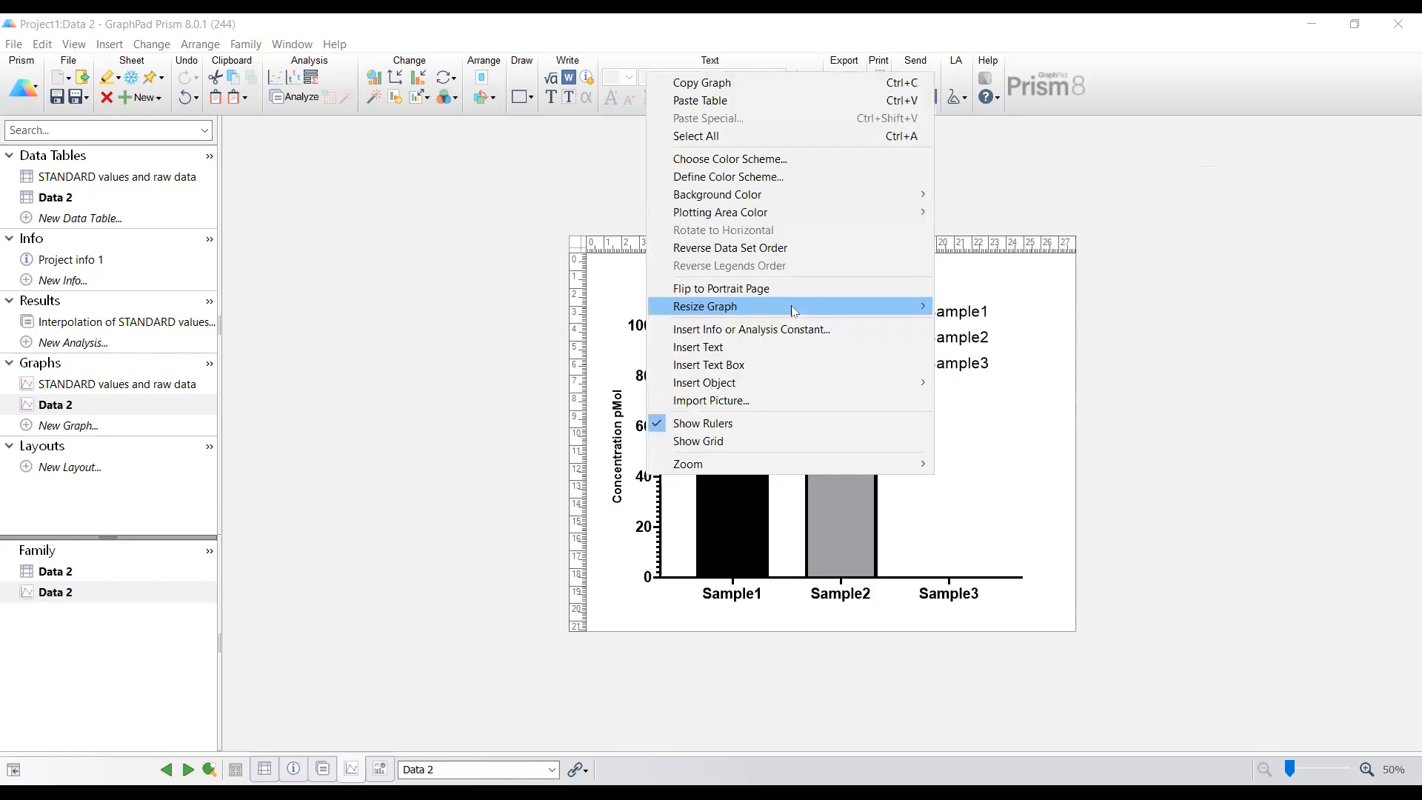
pyautogui.moveTo(793, 309)
pyautogui.click(984, 342)
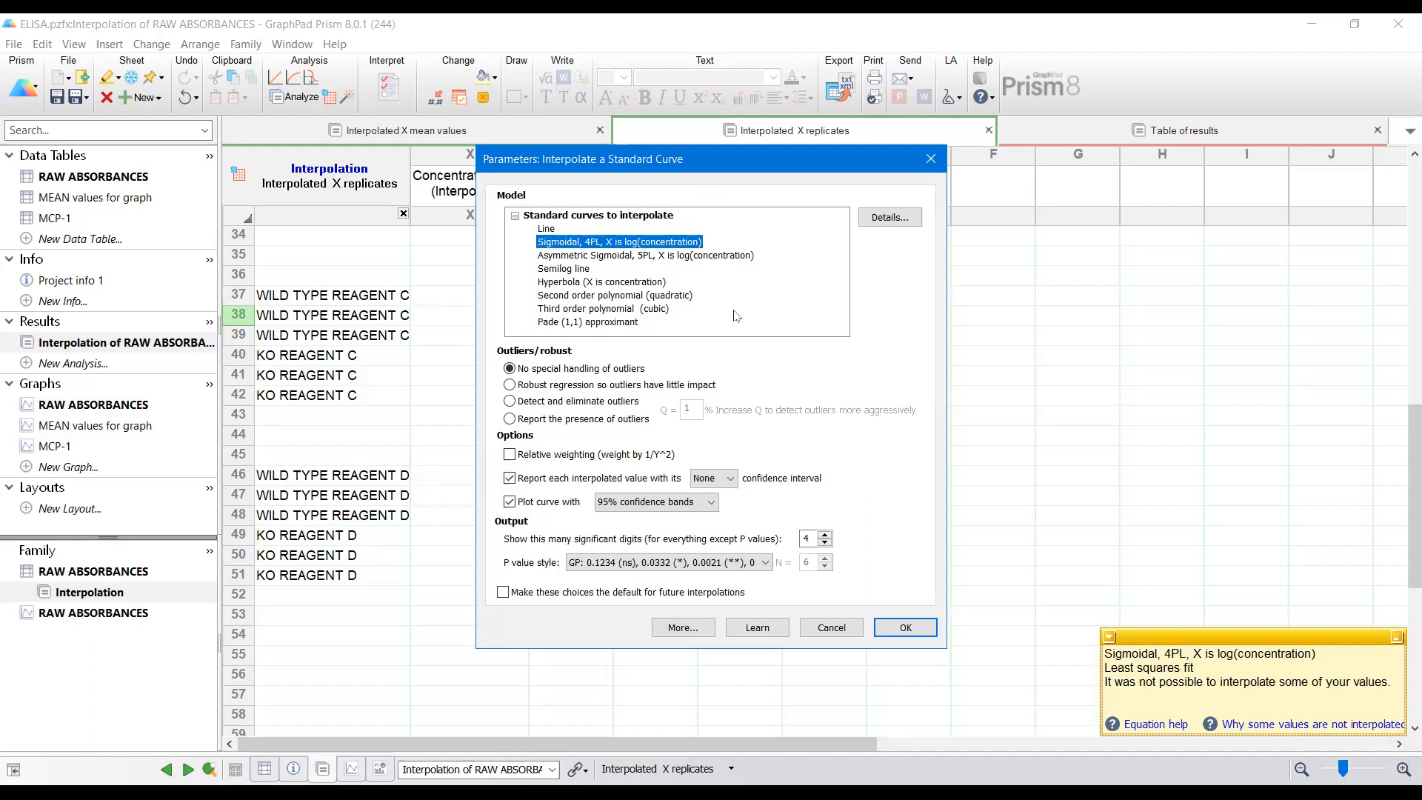
# Step: Accept the standard-curve interpolation parameters using the Sigmoidal, 4PL, X is log(concentration) model
pyautogui.click(919, 628)
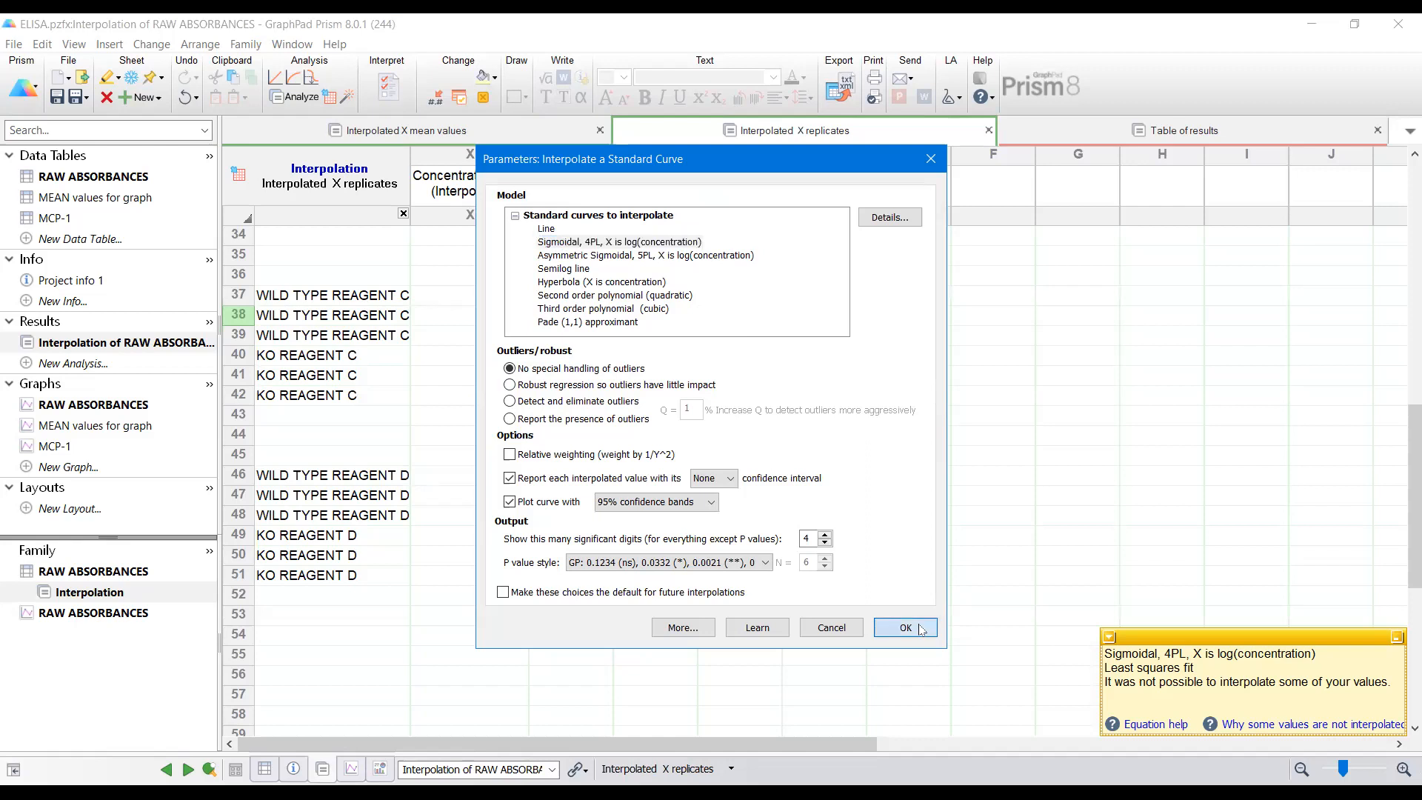